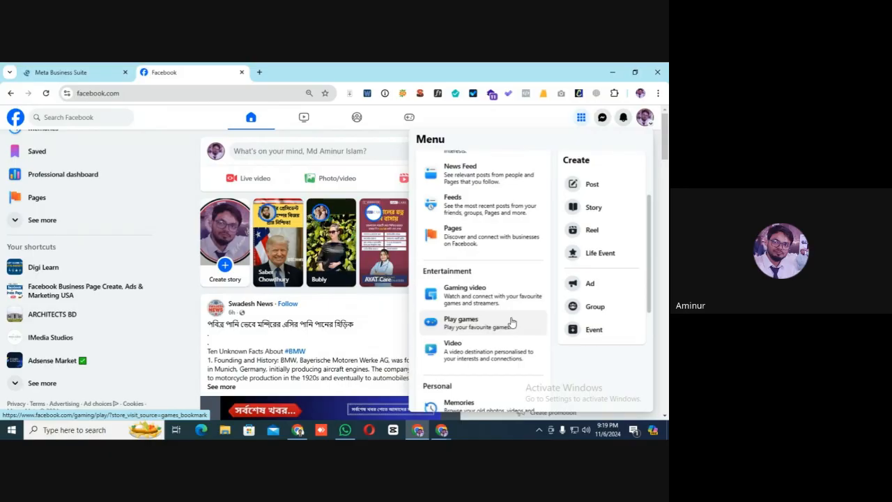
Step: Open Ads Manager from the Menu's Professional section in a new browser tab
scroll(512, 321, "down", 3)
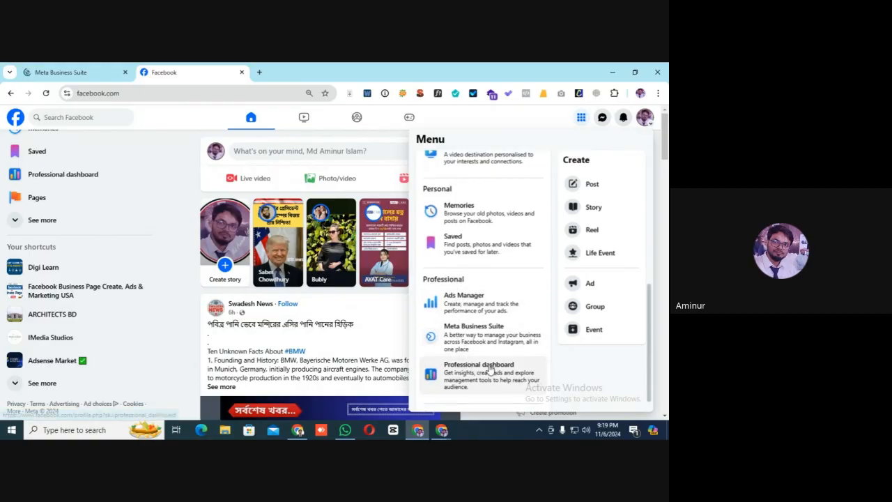
scroll(491, 370, "down", 1)
scroll(478, 342, "up", 2)
scroll(475, 241, "up", 2)
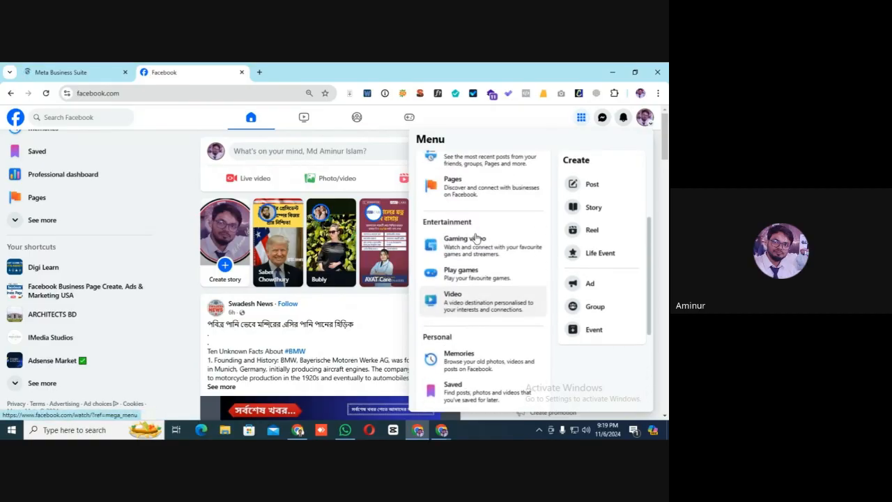
scroll(474, 241, "up", 1)
scroll(462, 328, "down", 2)
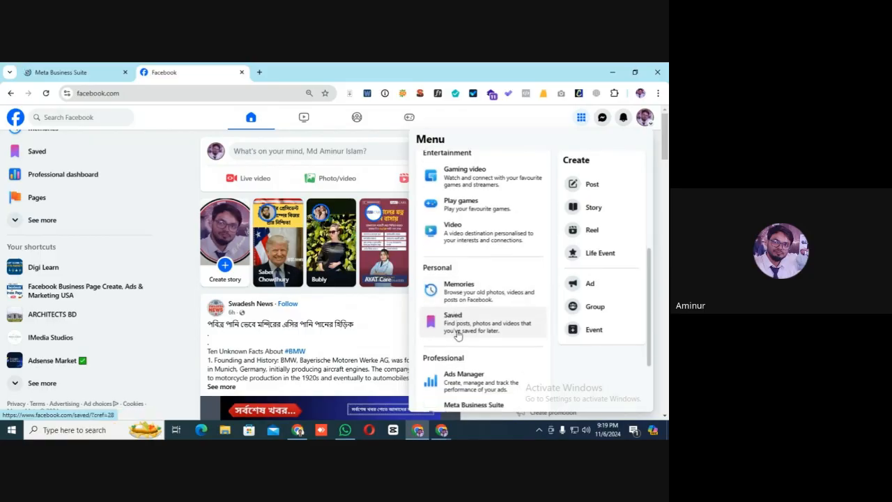
scroll(458, 335, "down", 1)
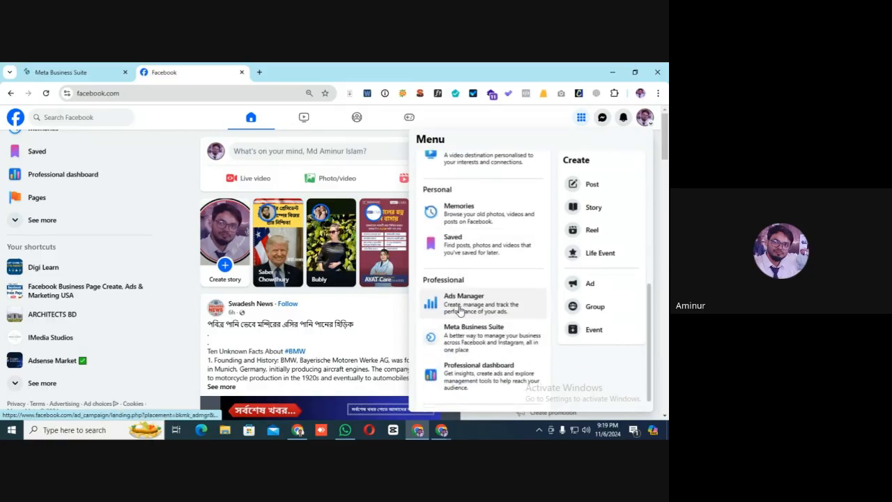
right_click(459, 311)
left_click(500, 197)
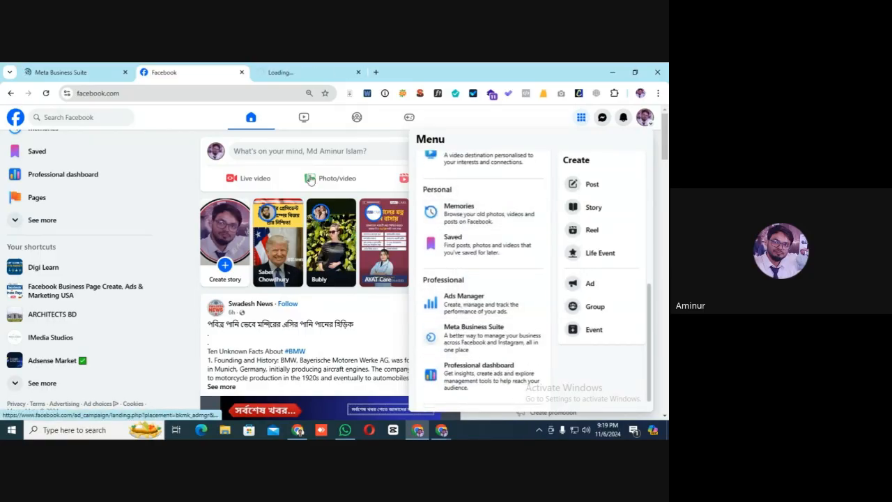
Step: Review the ad account's payment settings ($0.00 balance, $2.00 threshold), then return to the Facebook tab
left_click(307, 72)
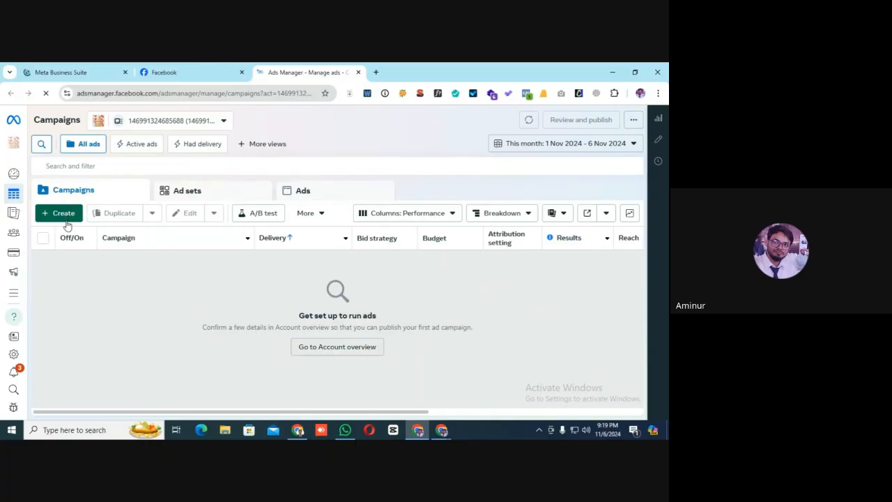
mouse_move(16, 253)
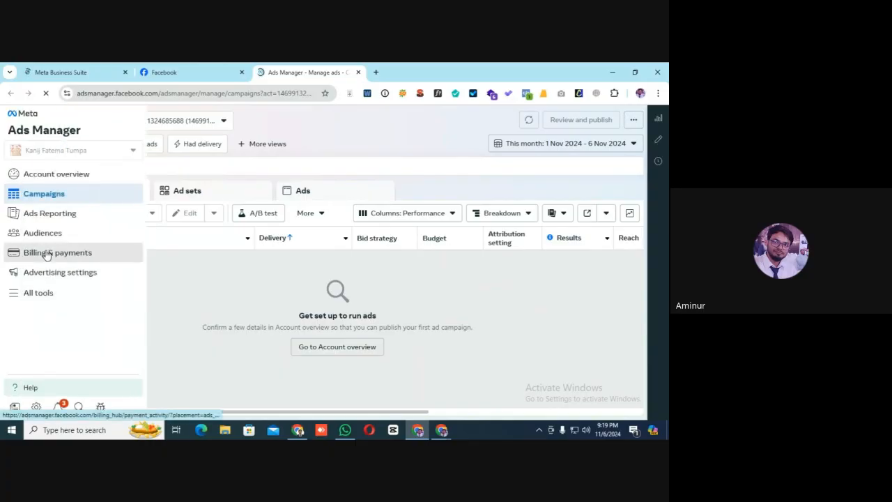
left_click(46, 254)
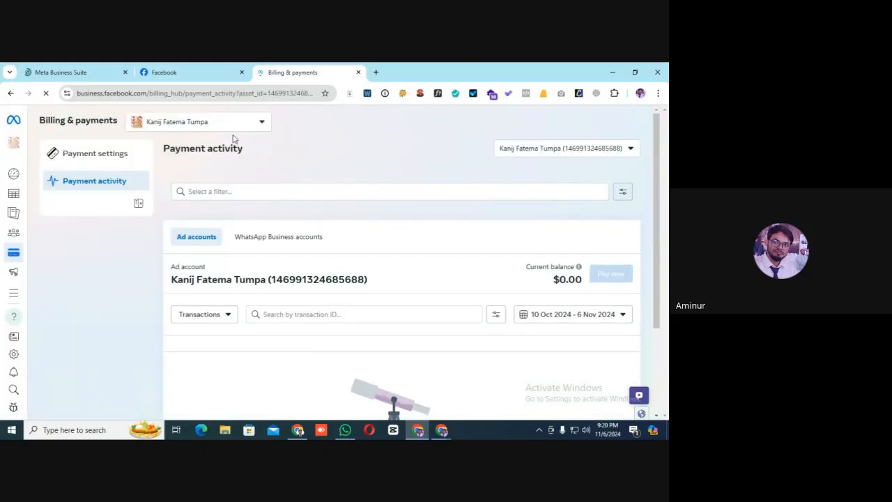
left_click(94, 156)
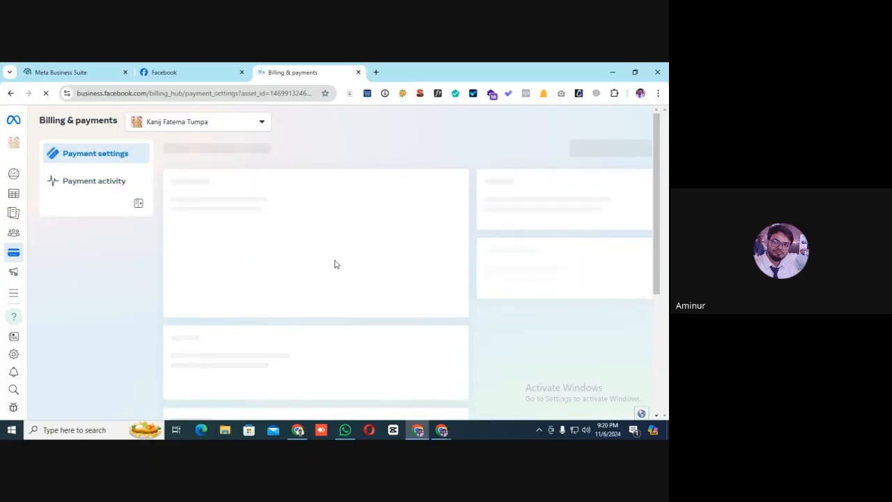
scroll(272, 241, "down", 1)
scroll(257, 242, "down", 2)
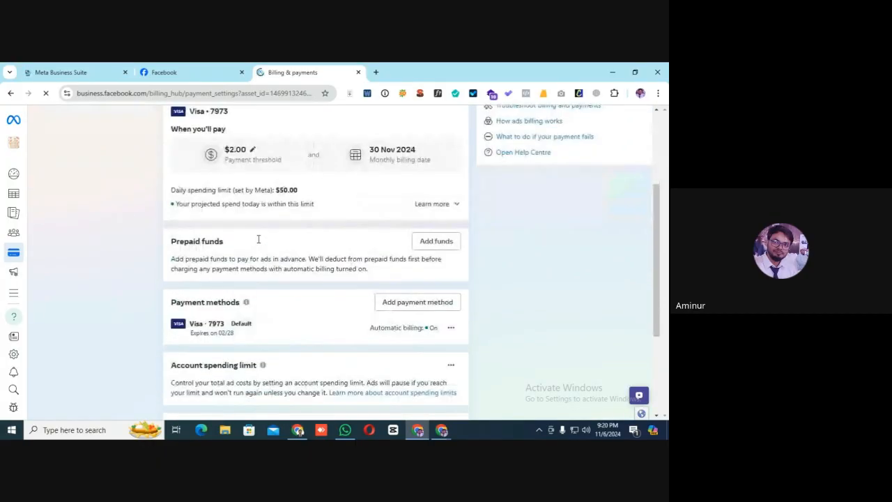
scroll(257, 239, "up", 3)
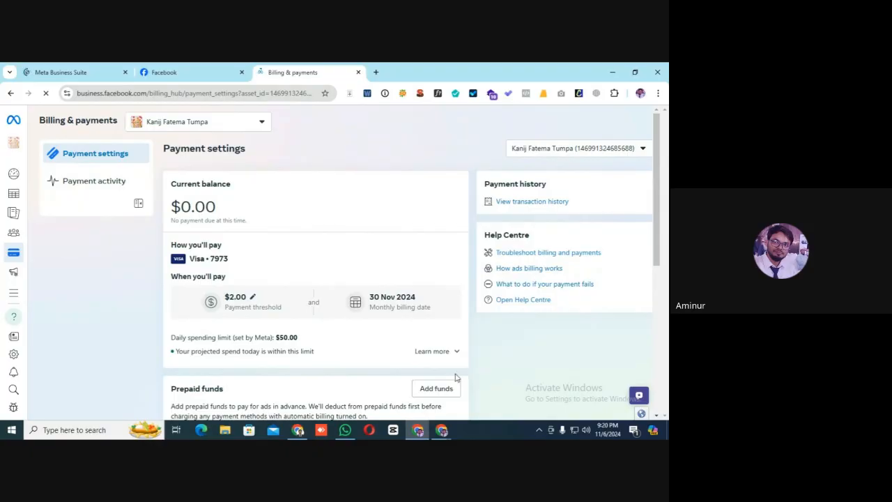
left_click(198, 74)
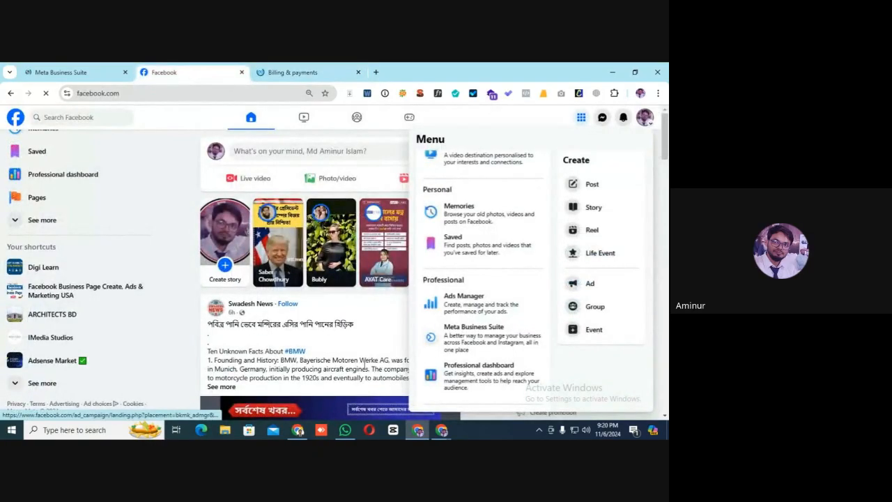
Step: Close the Facebook menu, go to the professional page and scroll to a post to boost
left_click(186, 148)
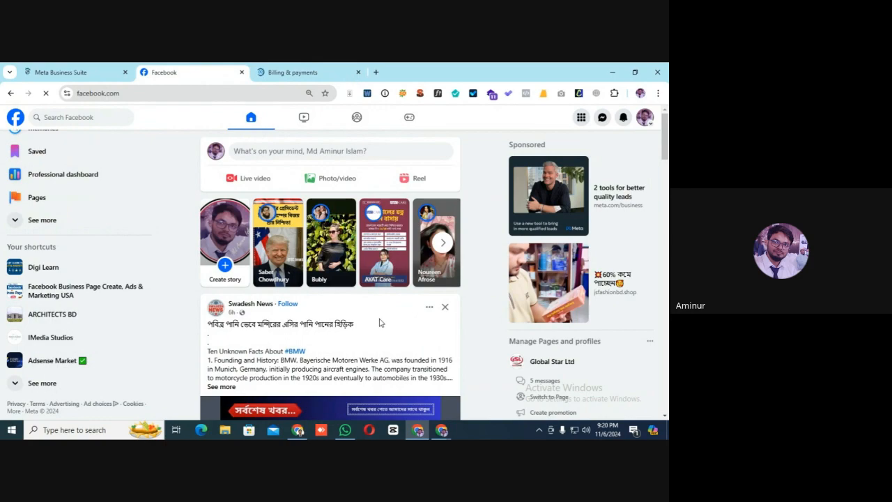
scroll(369, 332, "down", 5)
scroll(279, 278, "up", 2)
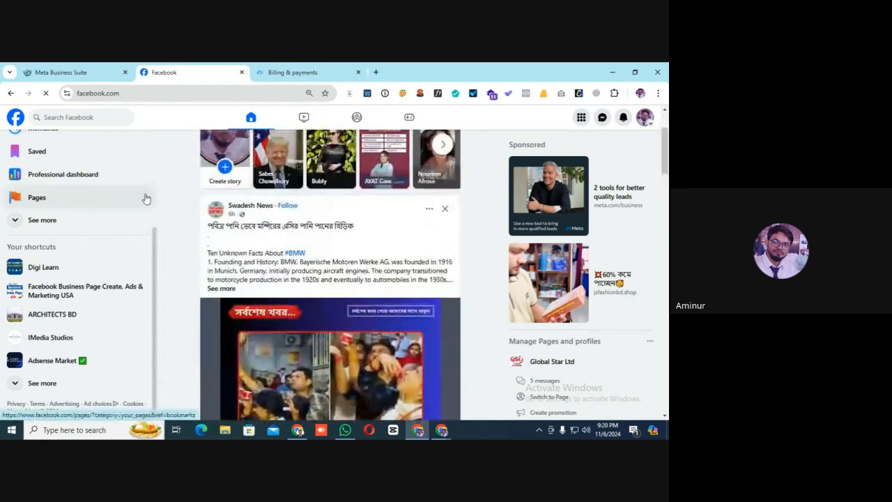
scroll(85, 174, "up", 3)
left_click(70, 148)
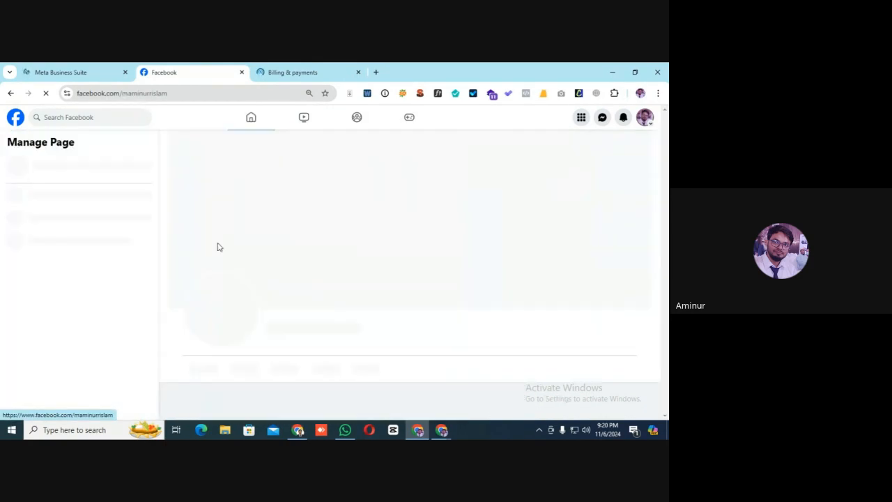
scroll(437, 351, "down", 8)
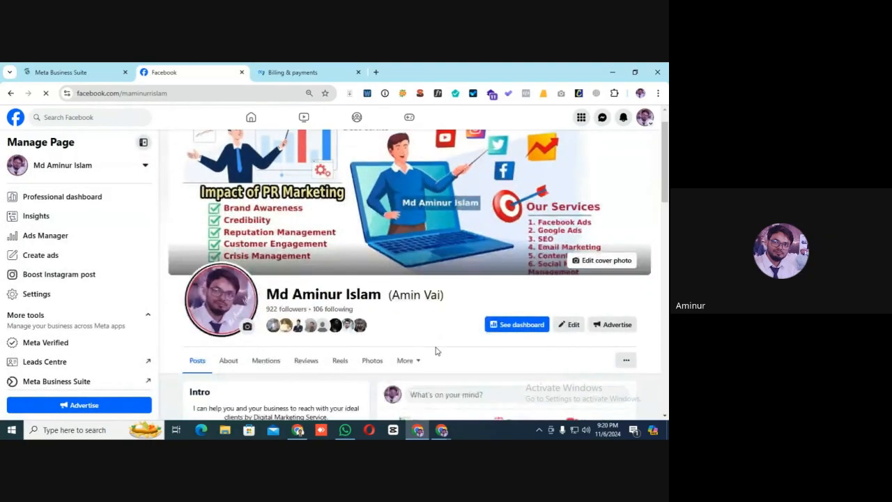
scroll(437, 350, "down", 5)
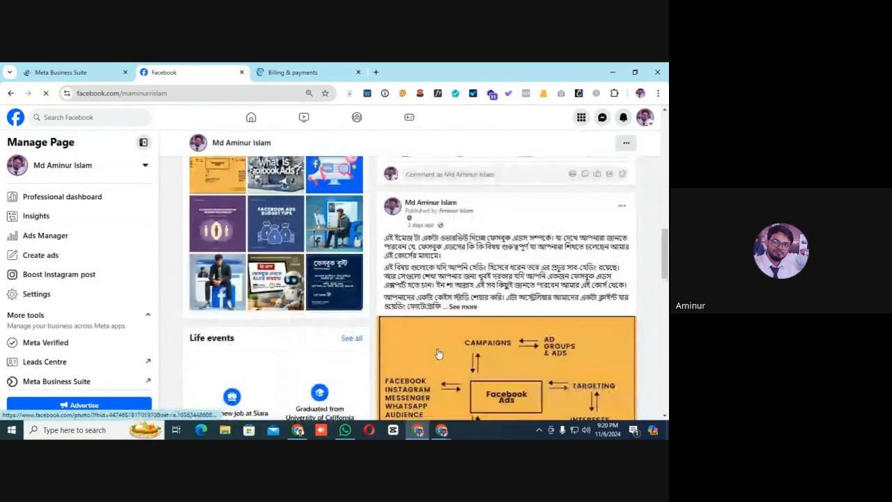
scroll(474, 350, "down", 2)
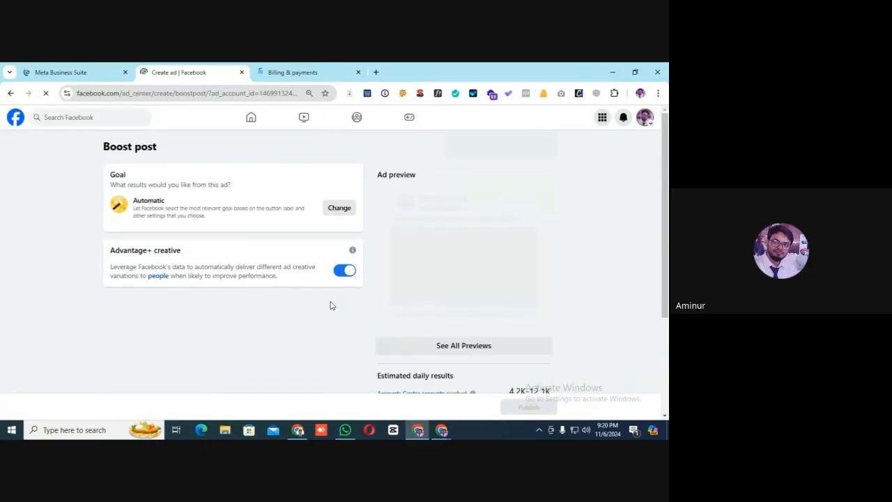
scroll(190, 293, "down", 3)
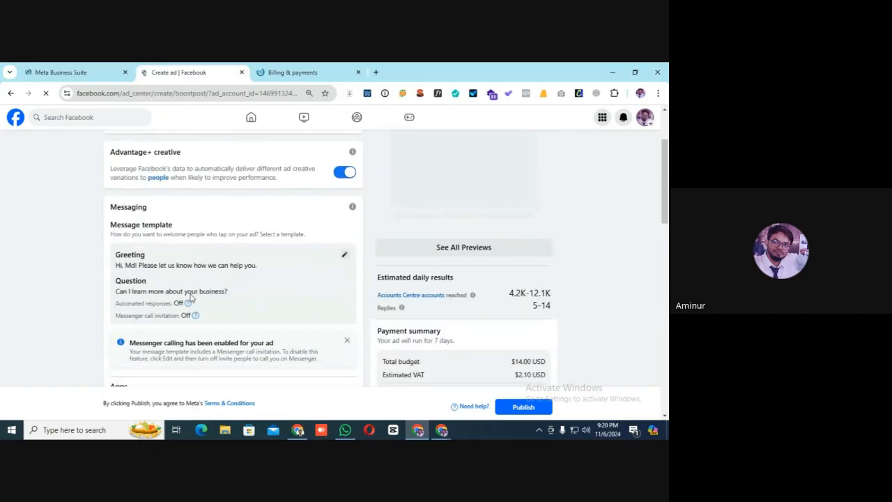
scroll(251, 313, "down", 6)
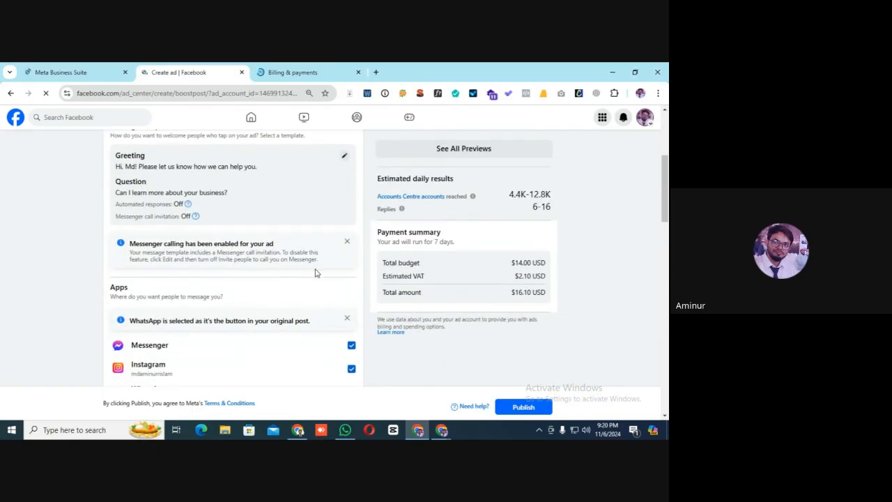
scroll(317, 265, "up", 3)
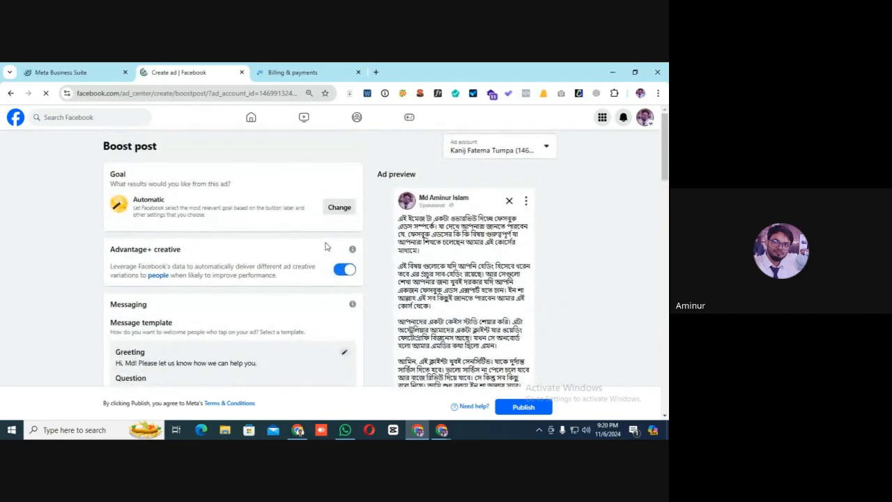
scroll(640, 283, "down", 9)
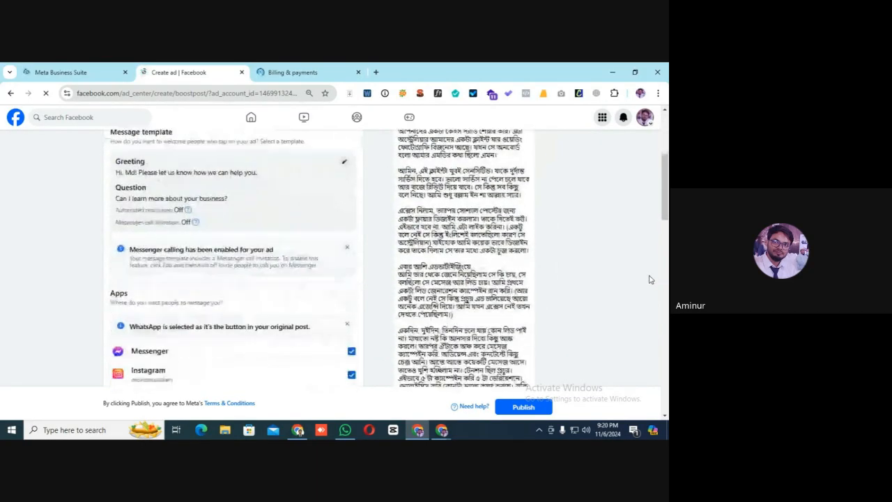
scroll(635, 283, "up", 9)
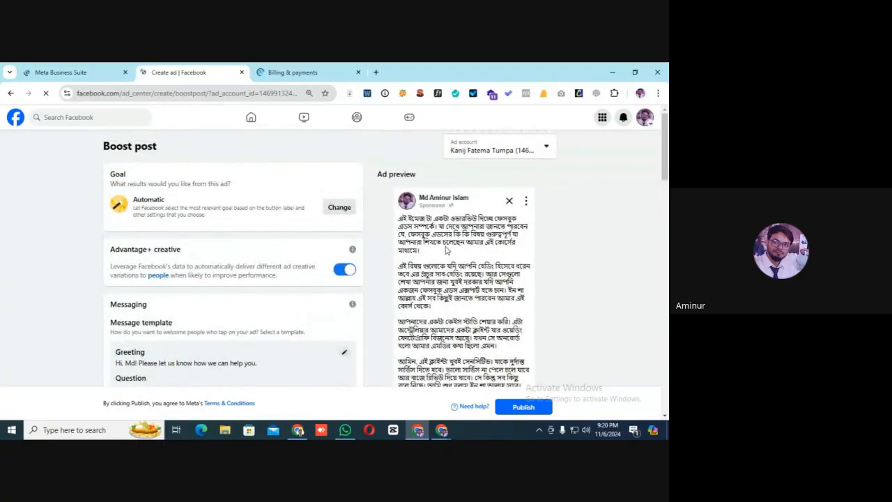
scroll(444, 255, "down", 3)
scroll(444, 255, "up", 3)
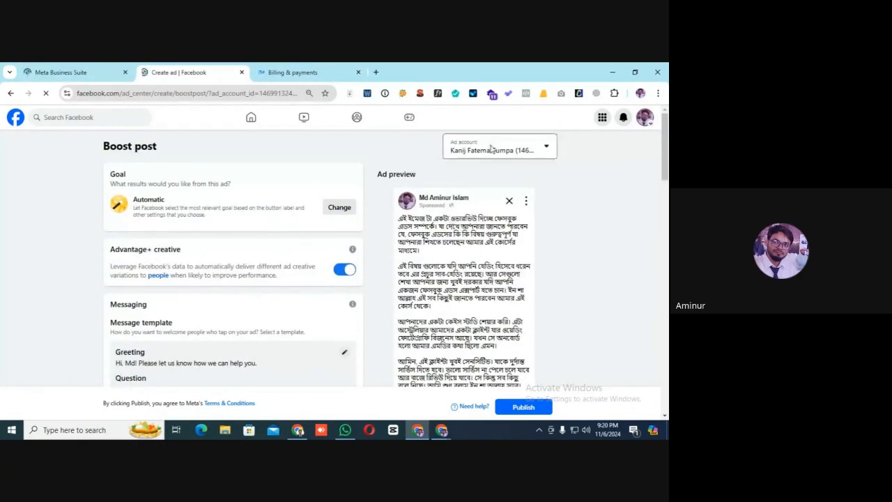
left_click(547, 151)
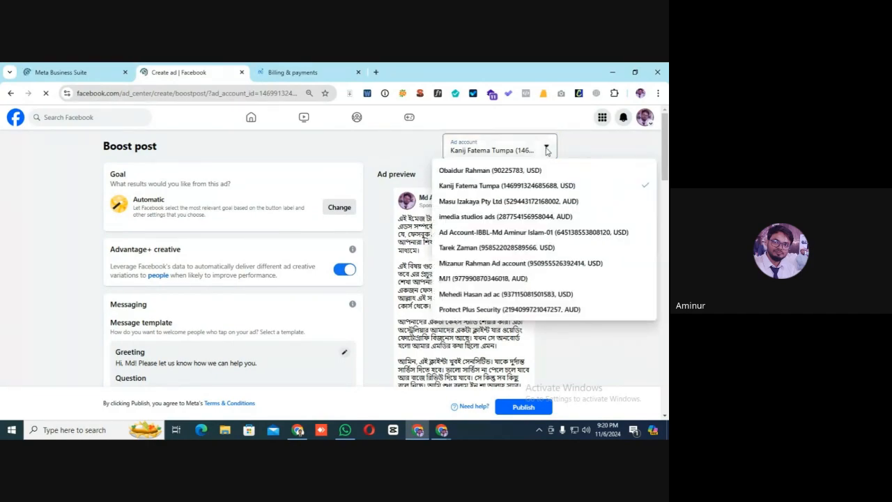
left_click(490, 156)
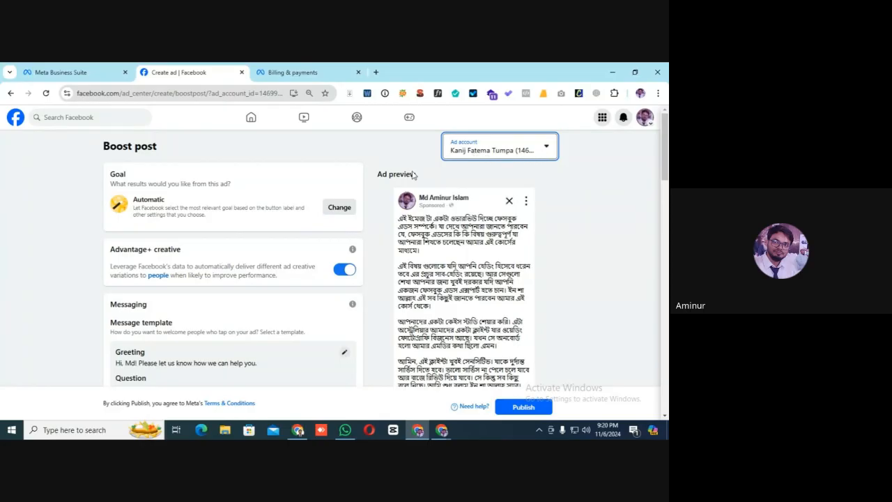
left_click(331, 213)
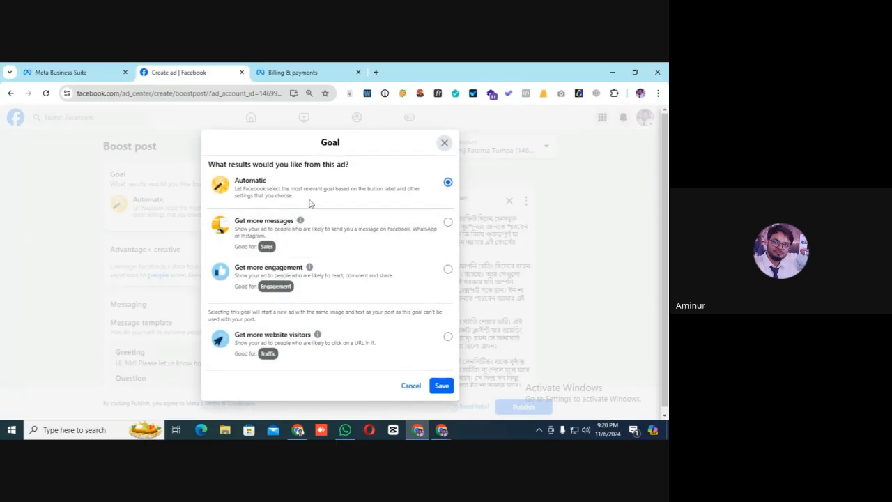
left_click(444, 142)
scroll(209, 261, "down", 1)
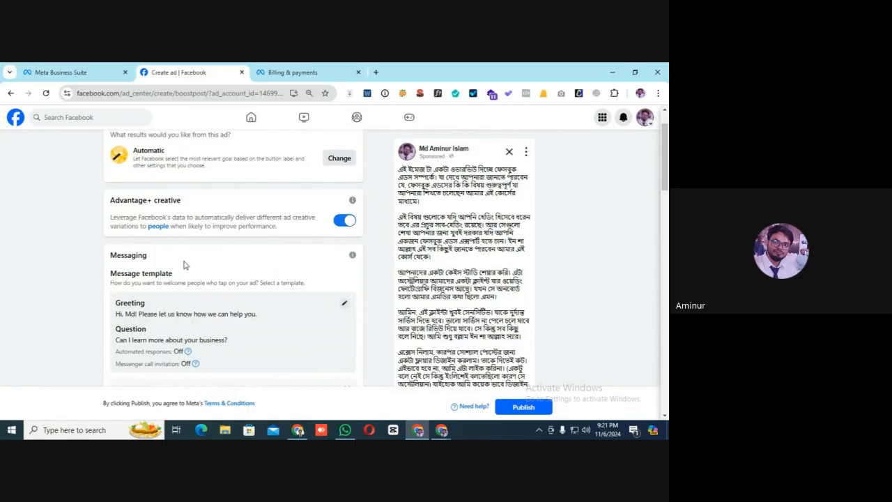
Step: Review the Boost post Apps, WhatsApp and Audience settings, then switch to the Meta Business Suite tab
scroll(180, 261, "down", 2)
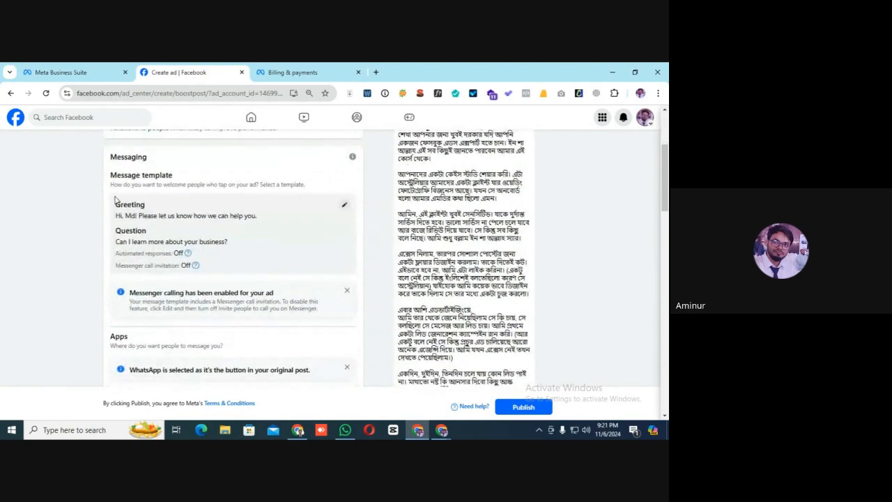
scroll(156, 190, "down", 1)
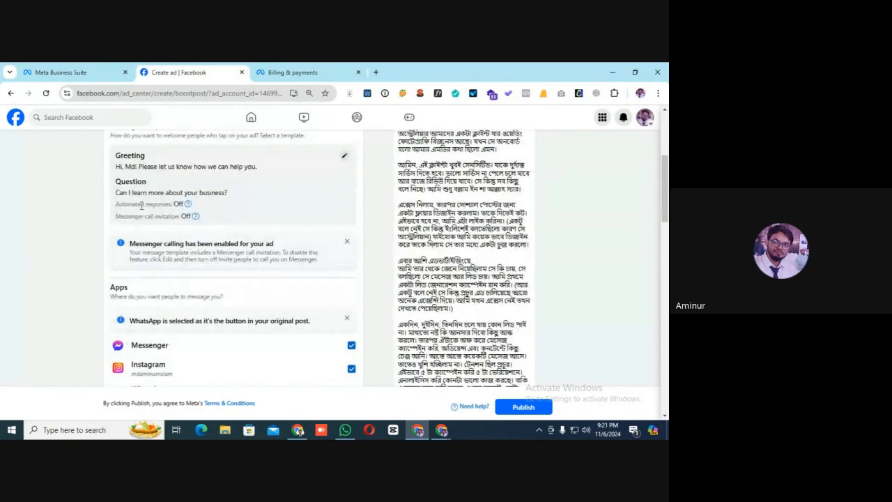
scroll(167, 239, "up", 2)
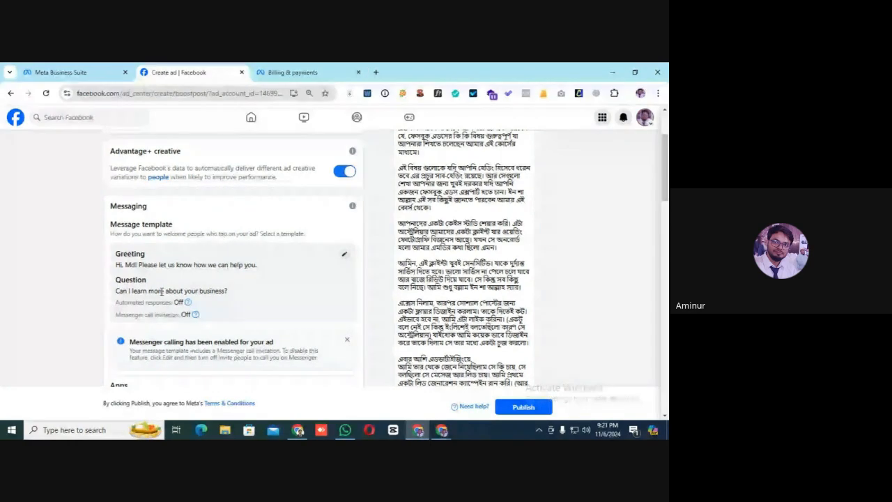
scroll(159, 291, "down", 3)
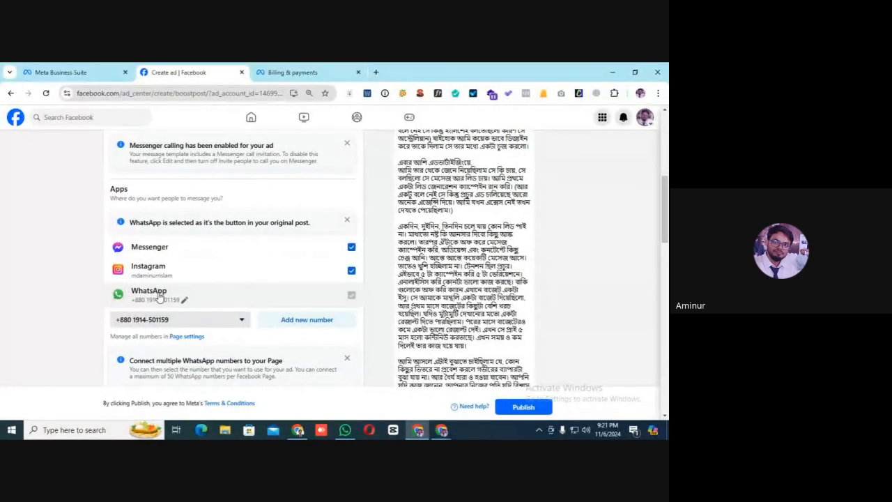
scroll(318, 316, "down", 2)
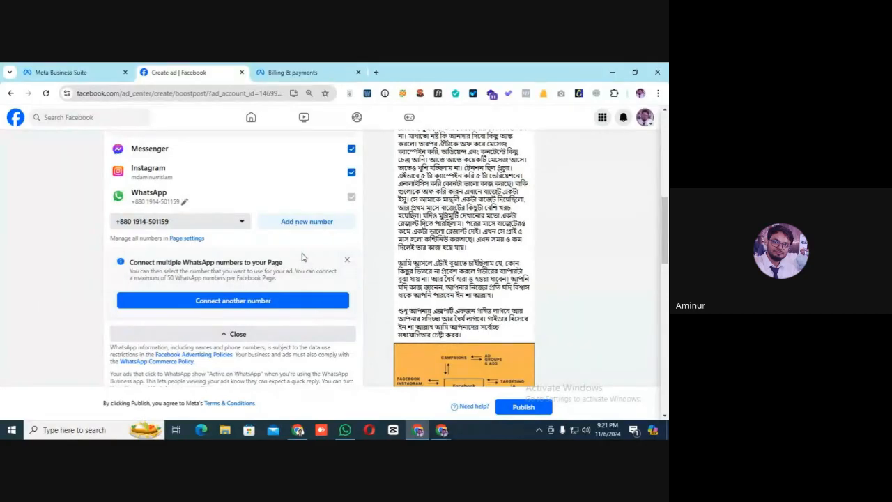
scroll(259, 195, "up", 2)
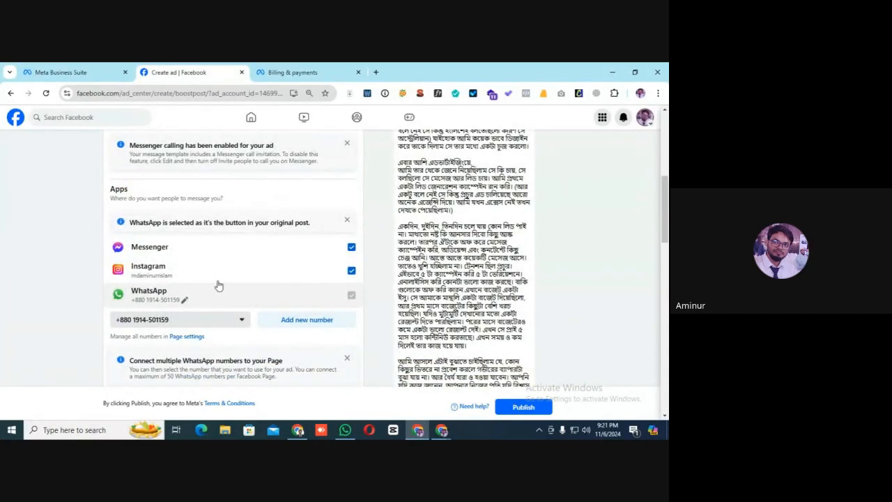
scroll(263, 294, "down", 4)
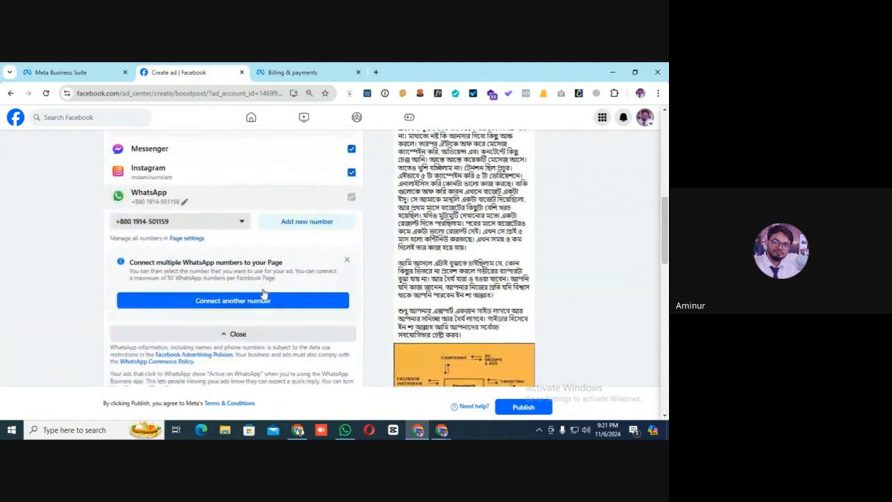
scroll(264, 293, "down", 3)
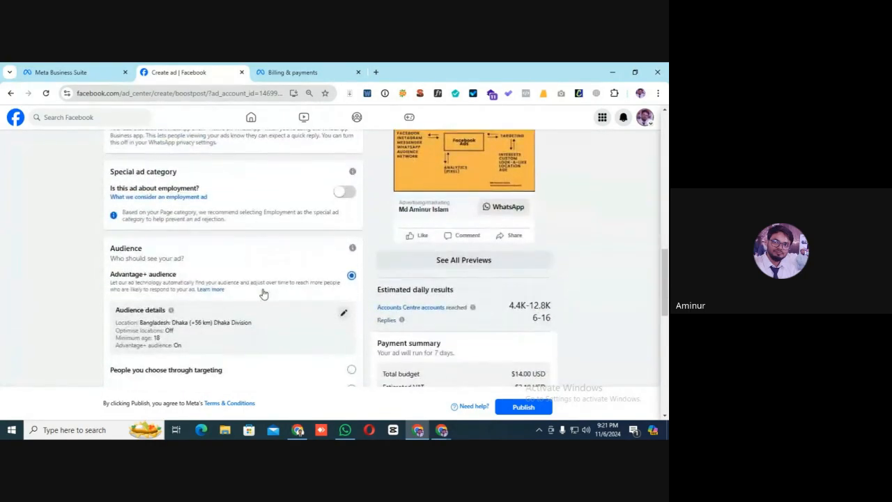
scroll(263, 293, "up", 2)
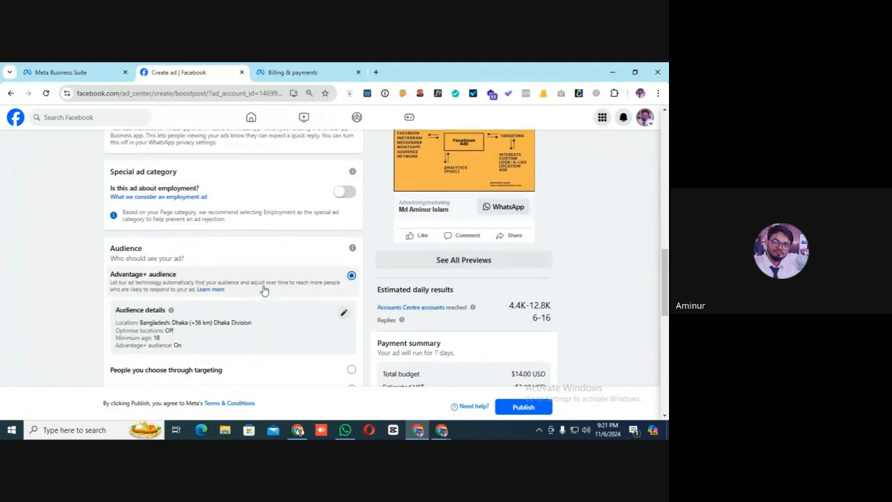
scroll(327, 301, "up", 5)
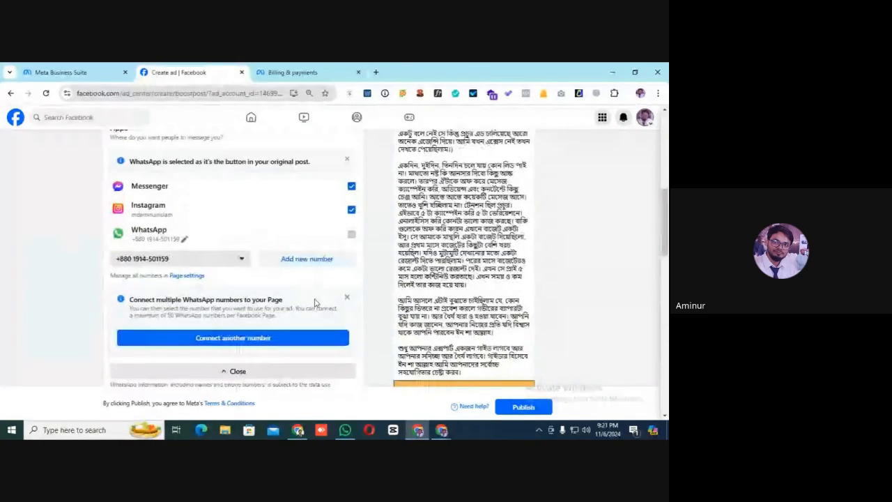
scroll(314, 302, "down", 4)
scroll(274, 300, "down", 1)
scroll(327, 292, "up", 4)
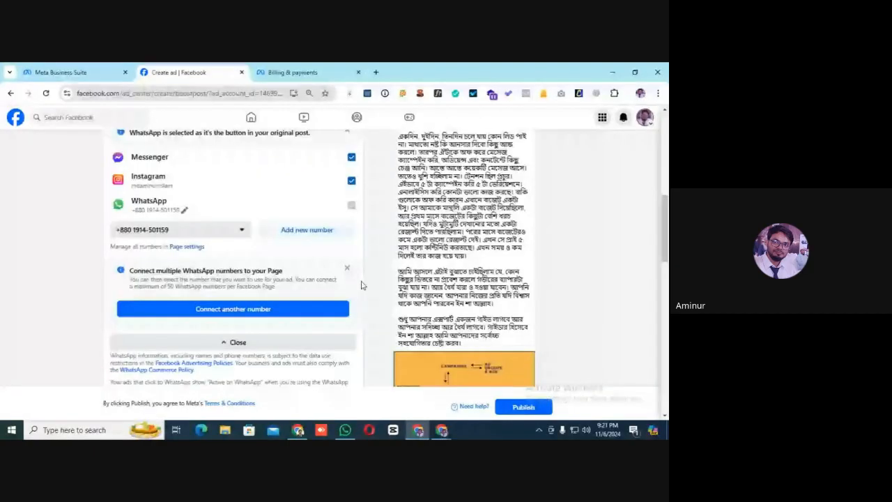
scroll(361, 285, "up", 10)
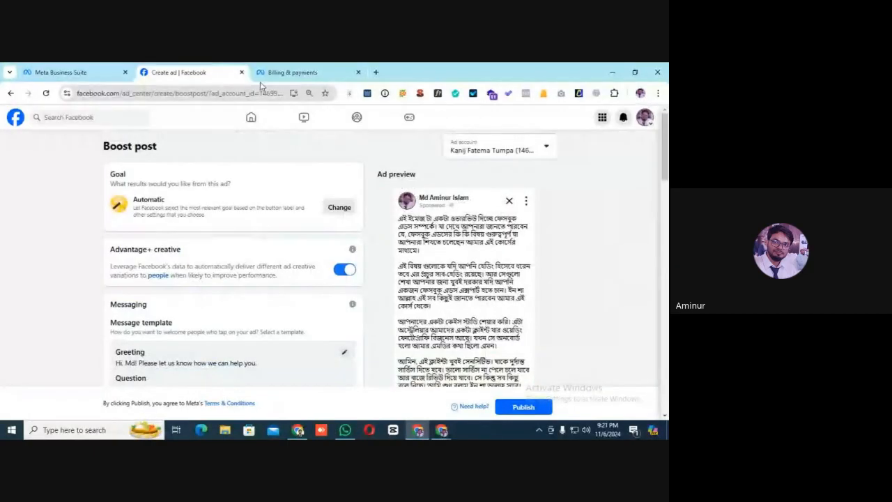
left_click(73, 72)
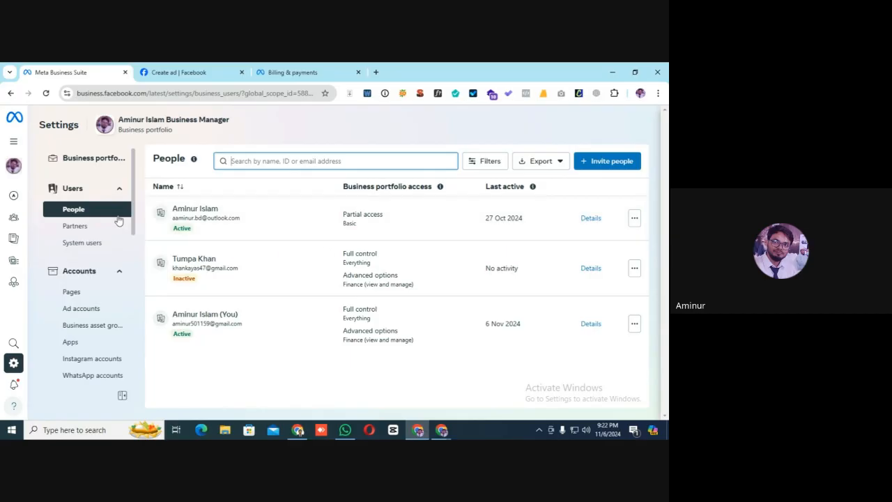
mouse_move(7, 180)
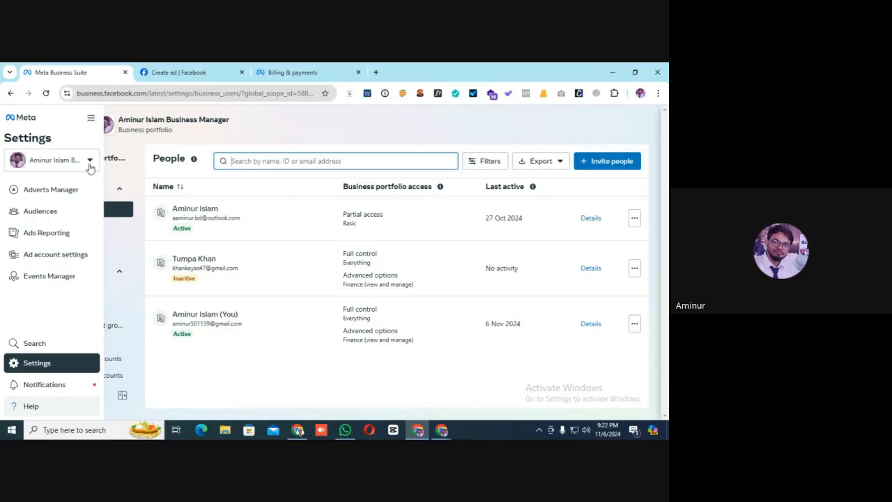
left_click(90, 165)
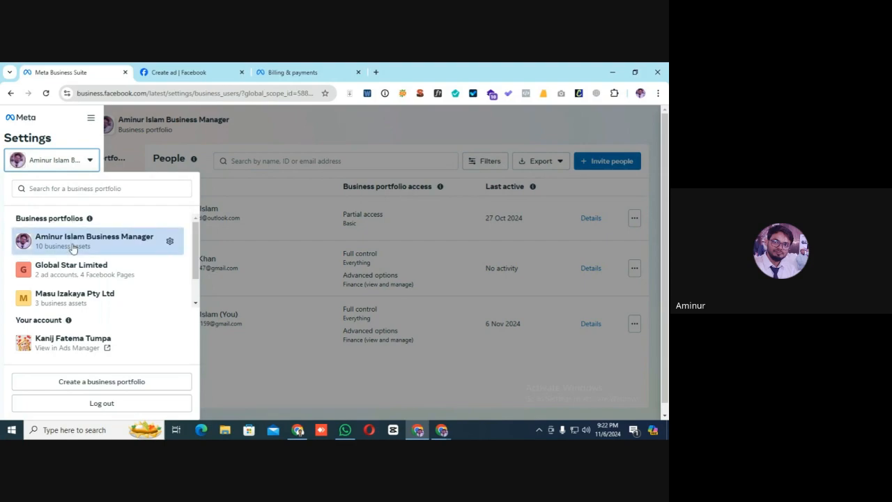
scroll(75, 272, "down", 1)
scroll(78, 281, "up", 1)
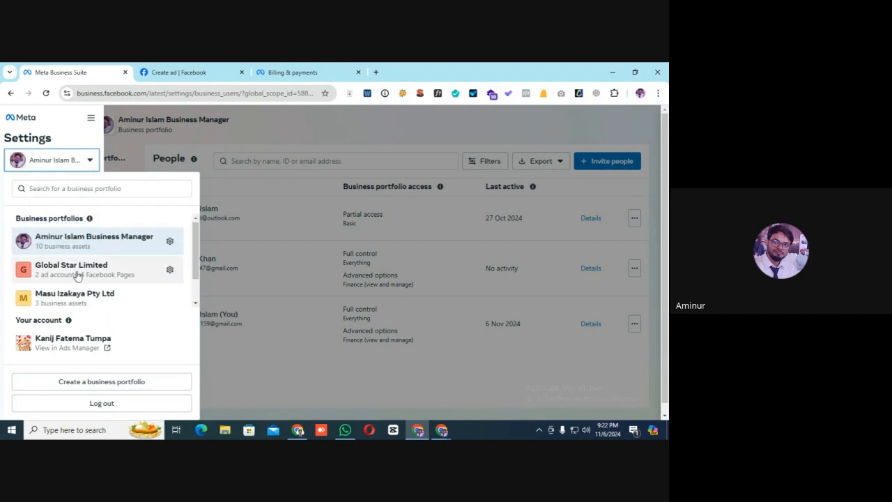
scroll(78, 271, "down", 1)
scroll(78, 270, "up", 1)
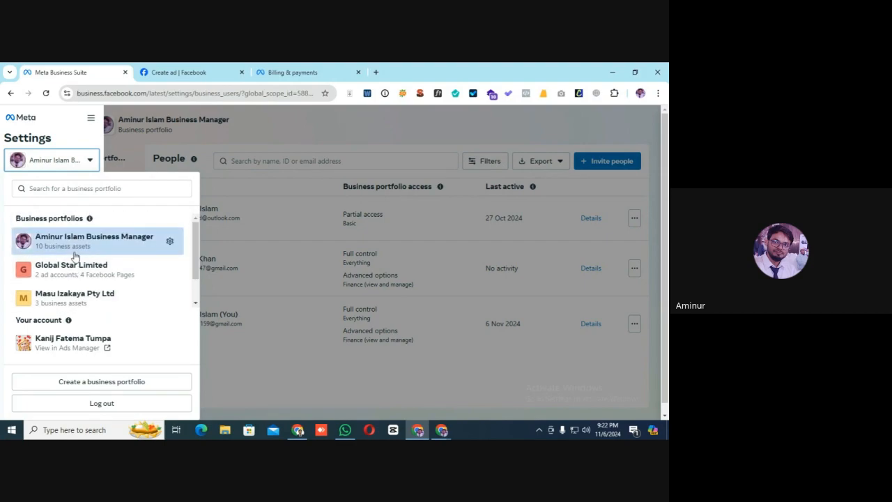
left_click(82, 141)
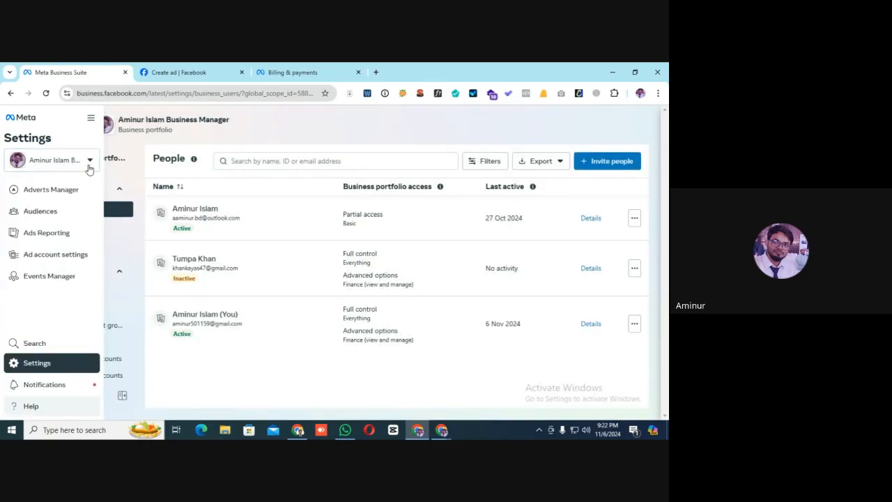
left_click(89, 168)
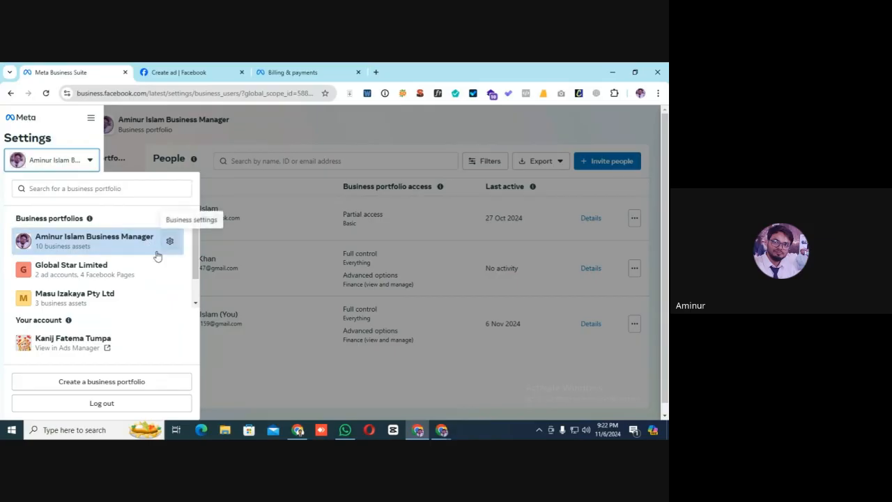
scroll(146, 278, "down", 1)
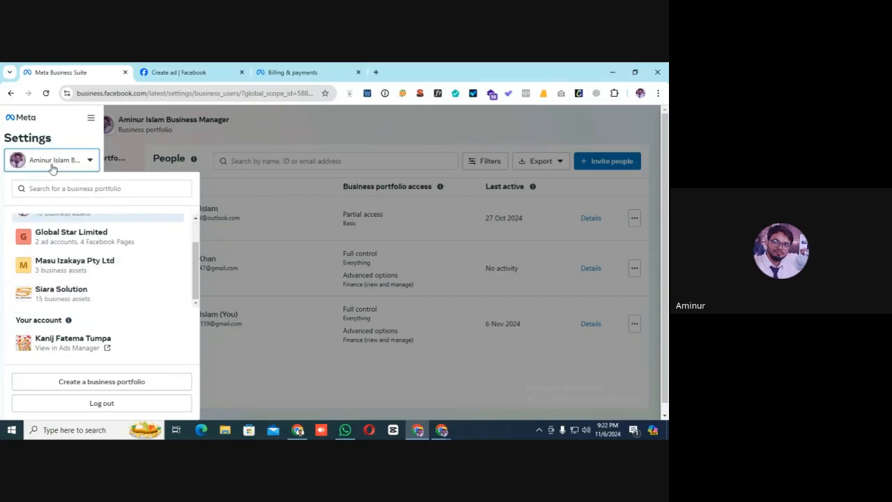
scroll(143, 271, "up", 1)
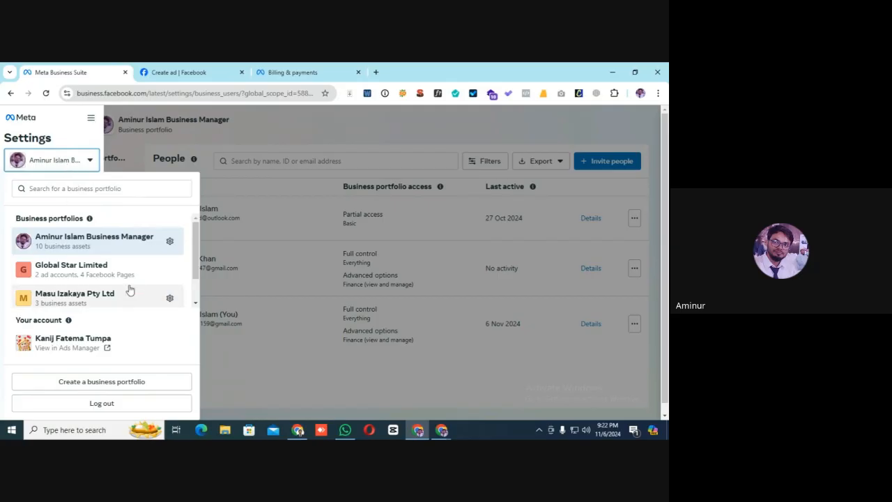
left_click(70, 142)
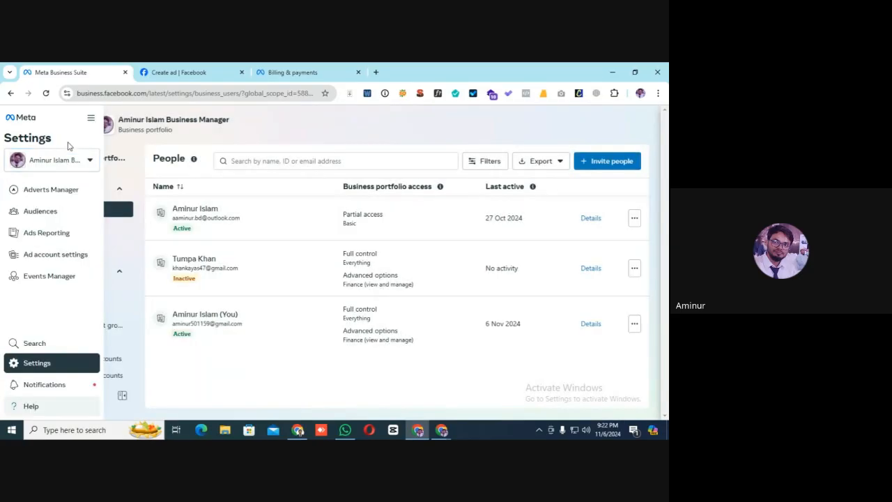
left_click(81, 166)
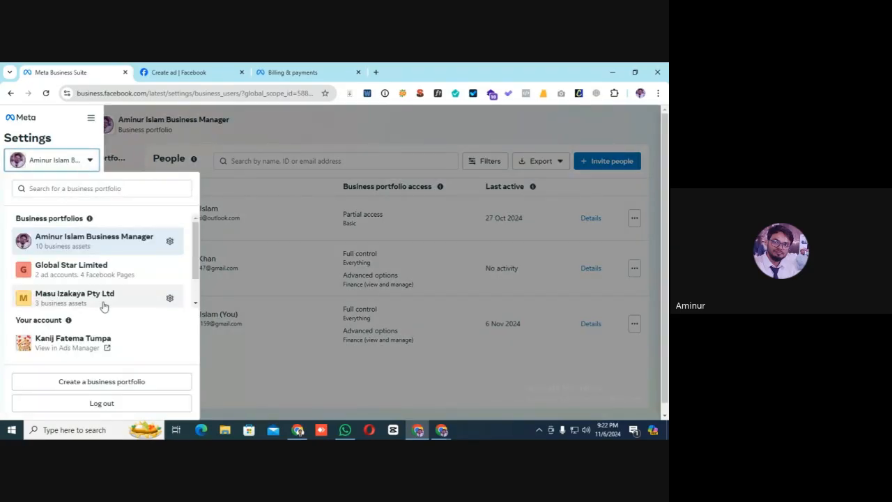
scroll(97, 286, "down", 1)
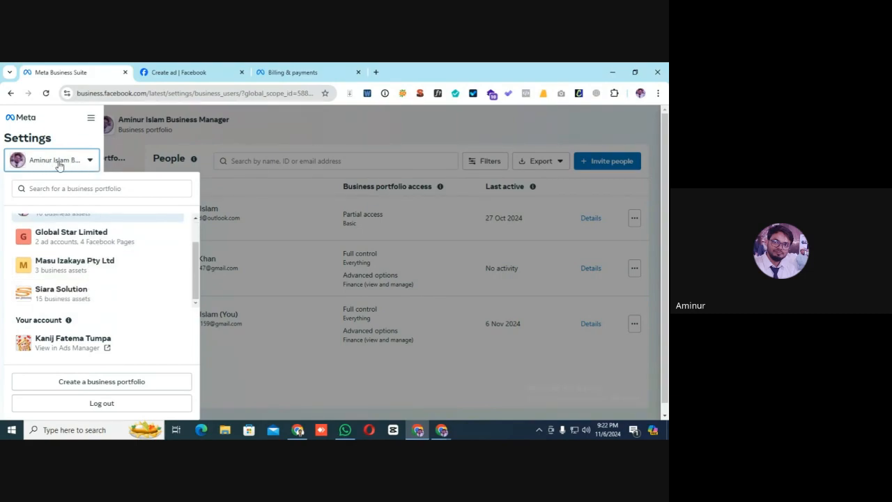
scroll(93, 304, "up", 1)
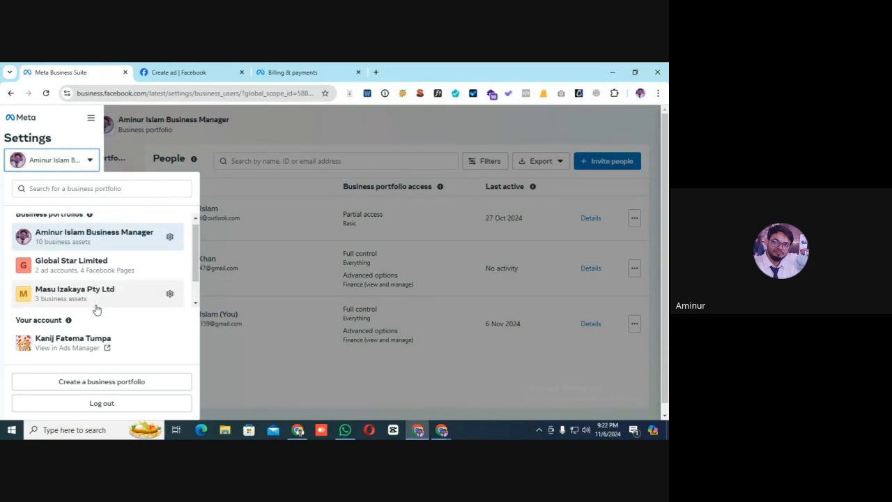
scroll(93, 304, "down", 1)
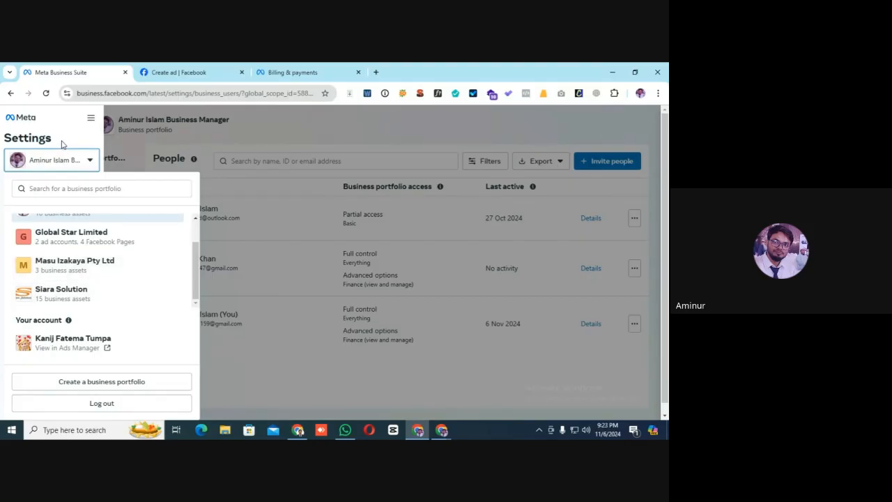
left_click(62, 143)
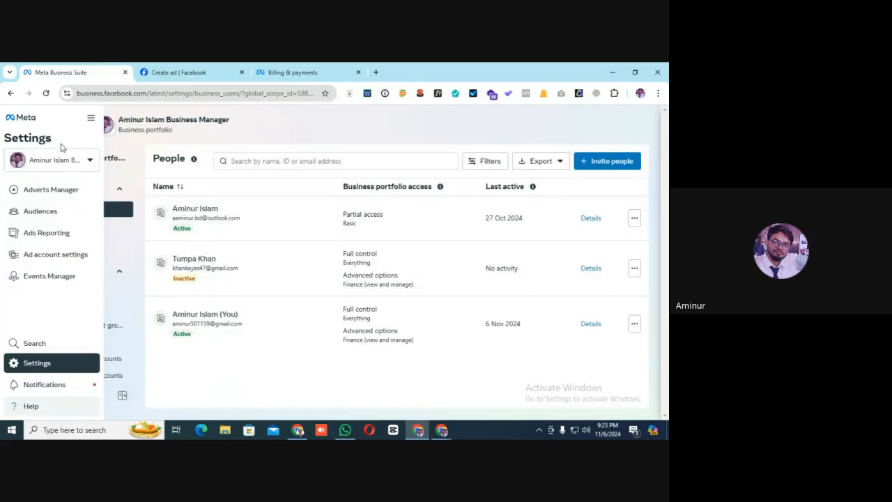
Step: Open the Adverts Manager campaigns in a new tab, then go back to the People settings
left_click(59, 191, "ctrl")
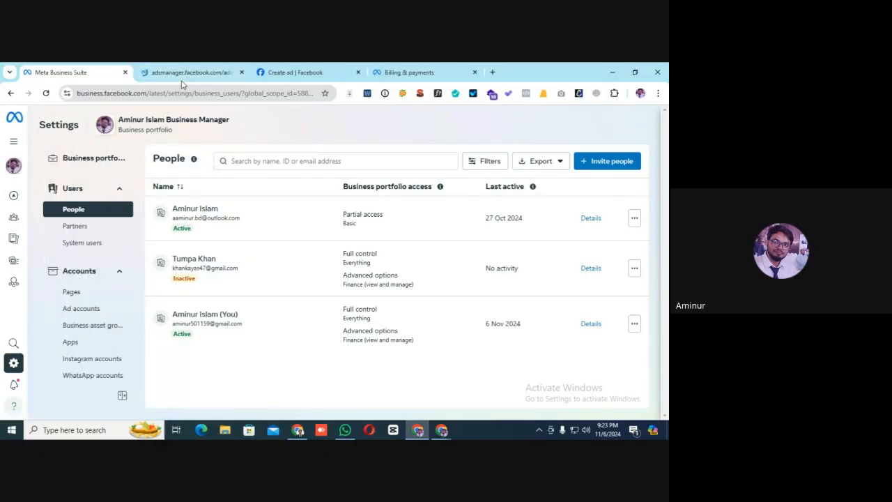
left_click(182, 74)
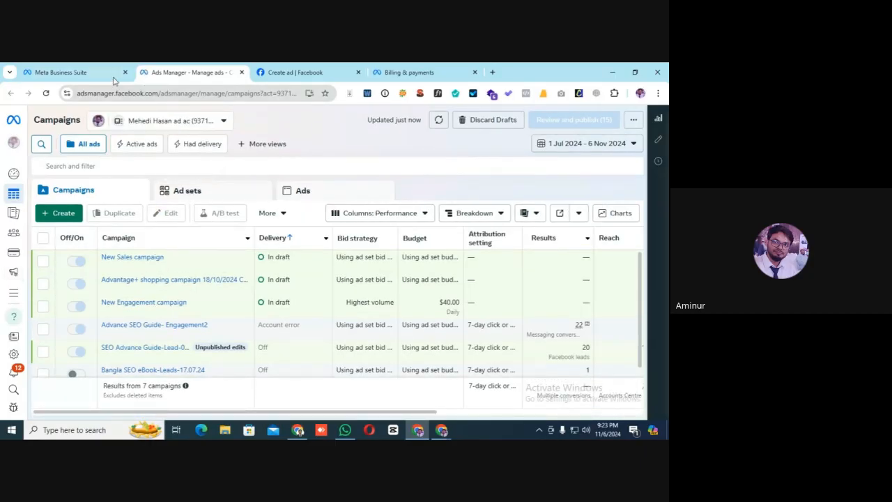
left_click(87, 73)
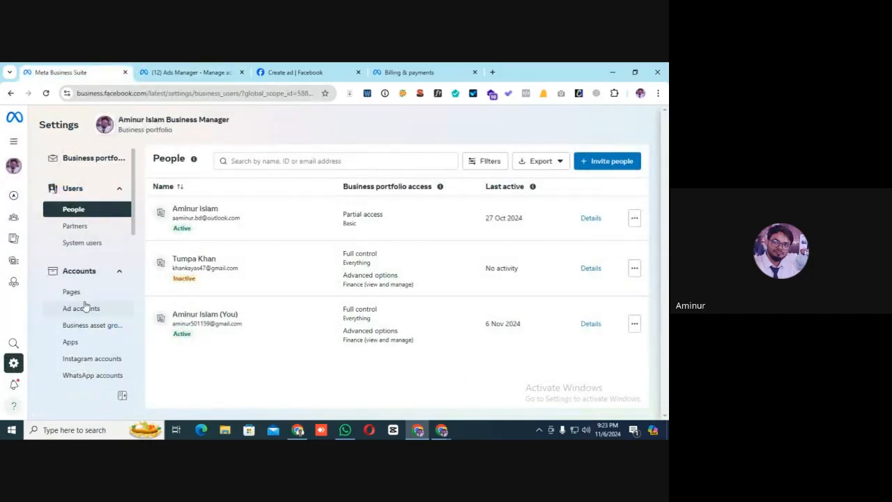
mouse_move(21, 198)
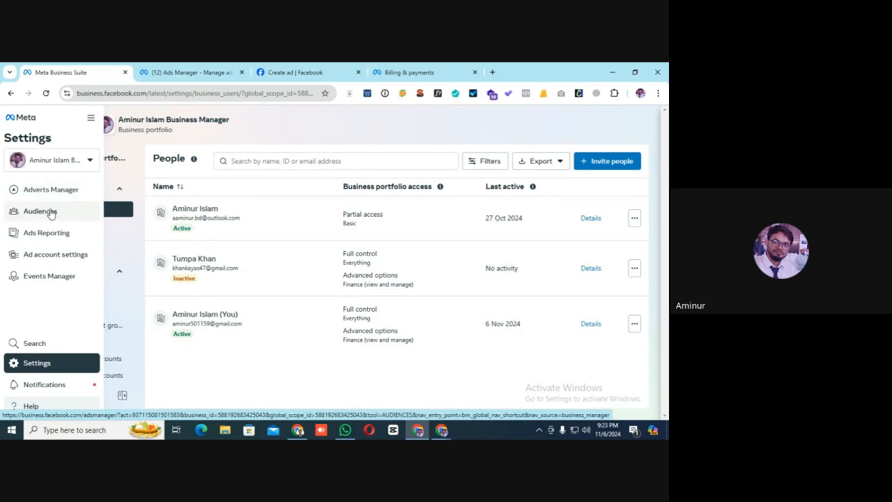
Step: Open Audiences in a new tab, check the portfolio's ad accounts, then return to People settings
right_click(48, 209)
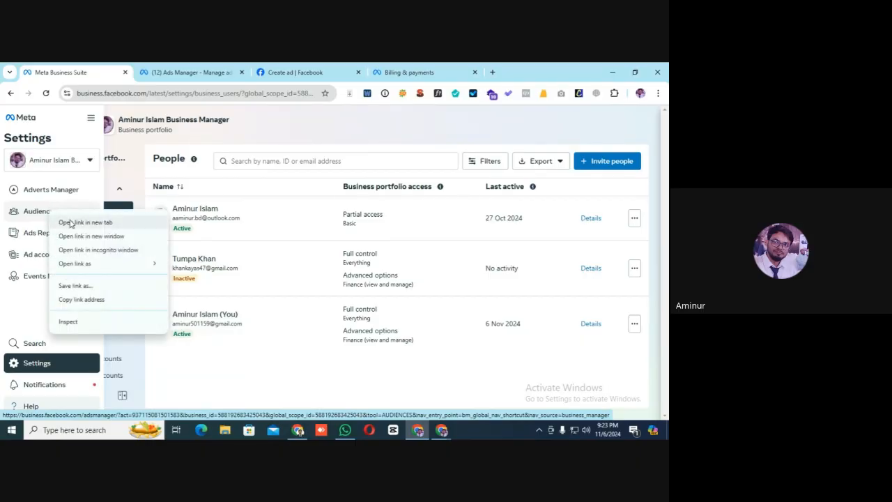
left_click(70, 222)
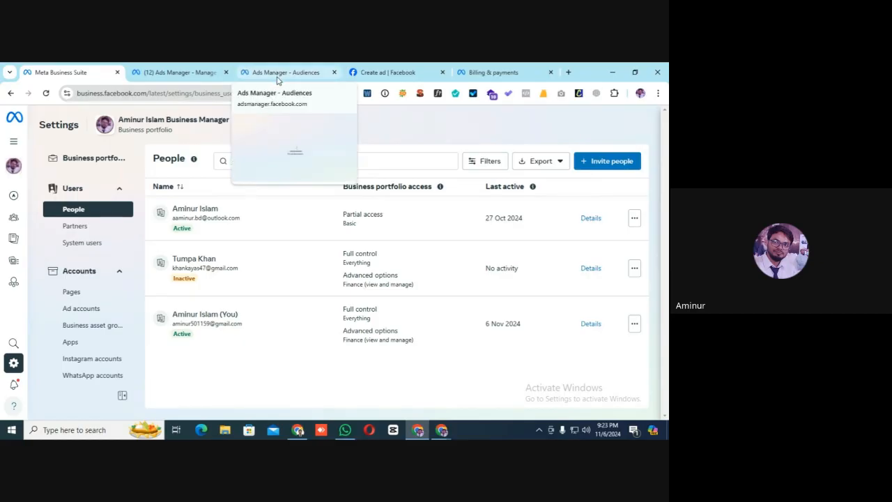
left_click(298, 69)
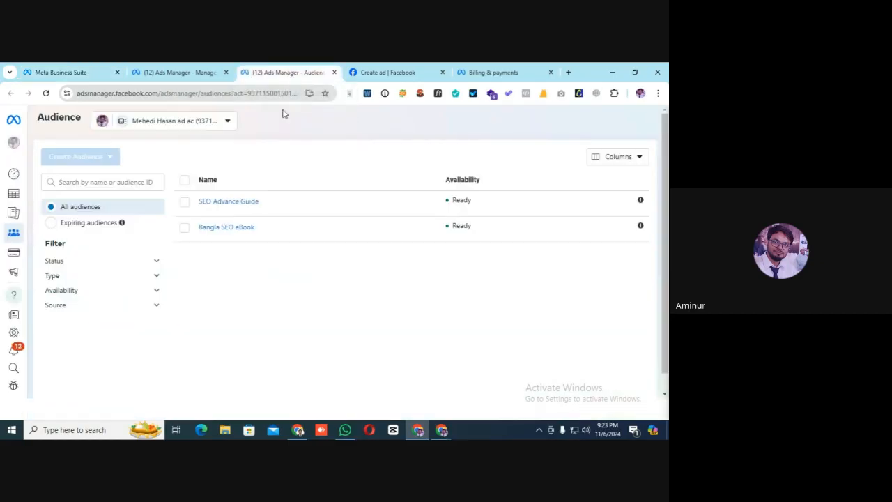
left_click(228, 125)
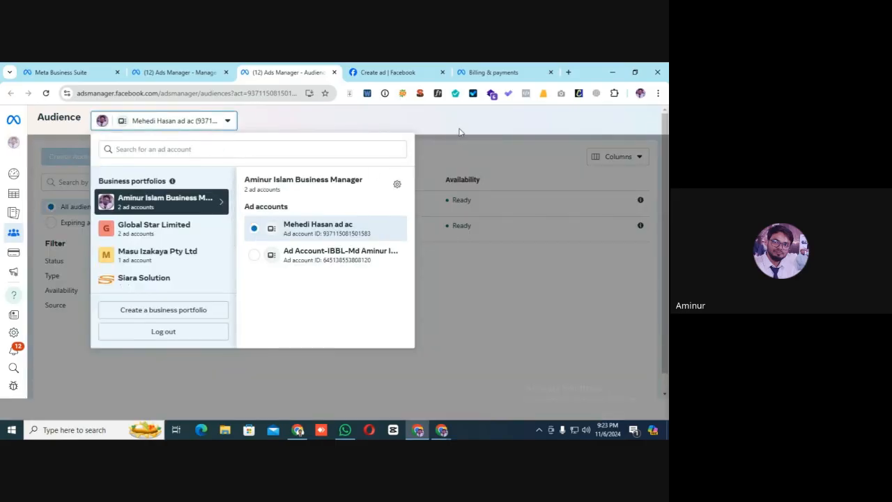
left_click(458, 132)
left_click(67, 73)
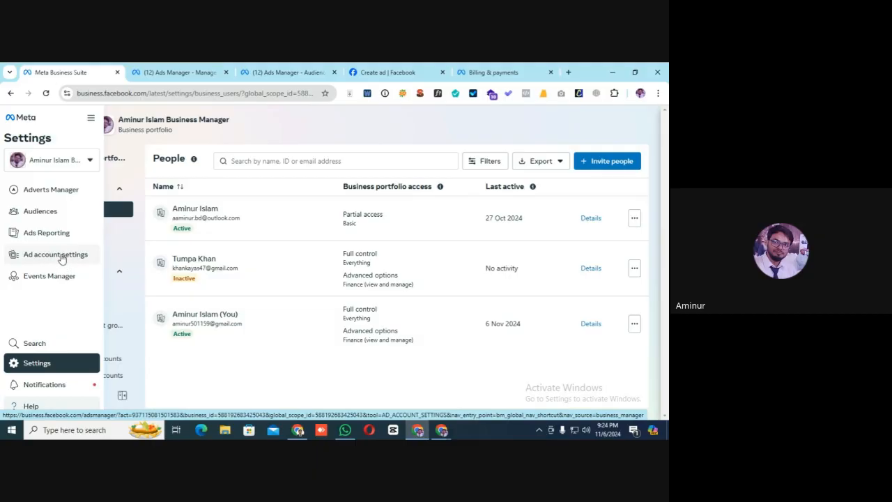
Step: Open Ad account settings in a new tab, then return to the People list
left_click(62, 259)
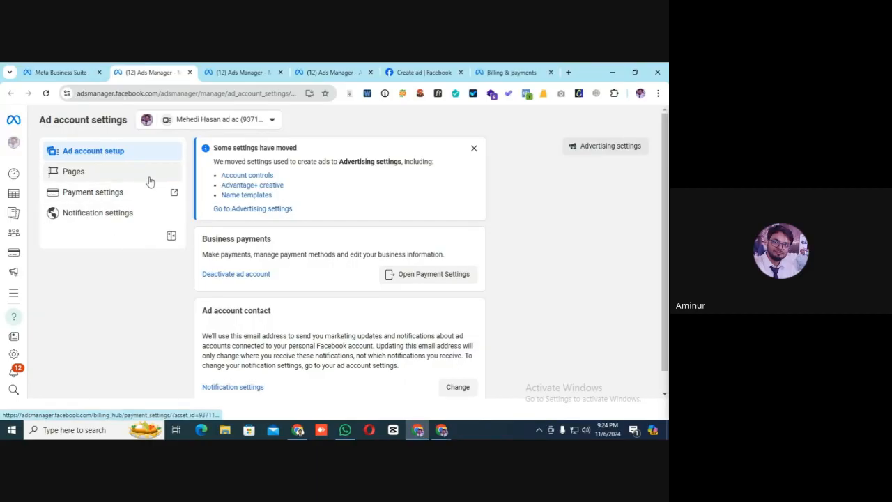
scroll(149, 187, "down", 1)
scroll(149, 186, "up", 1)
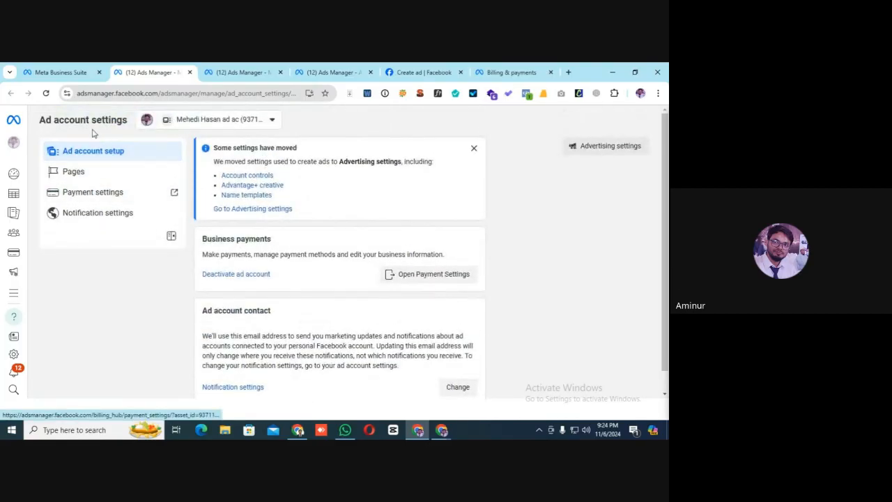
left_click(46, 73)
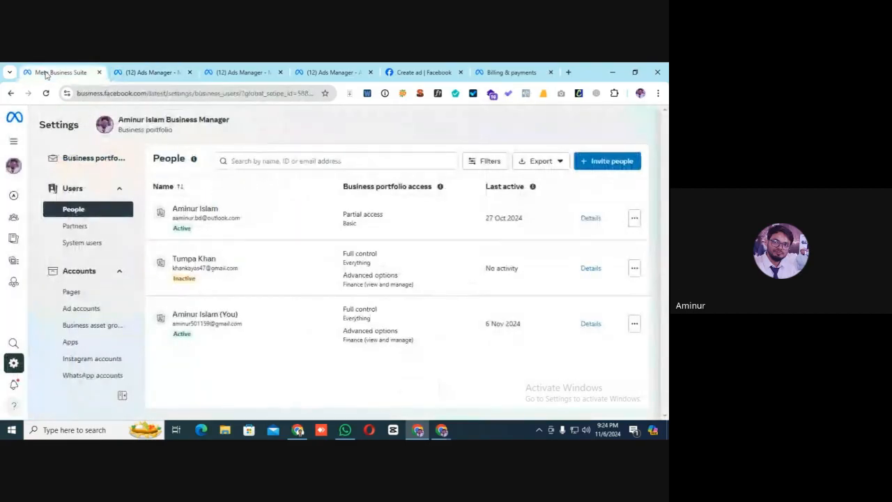
Step: Open the Business portfolio info page for Grasshopper Corporation from the Settings sidebar
mouse_move(12, 186)
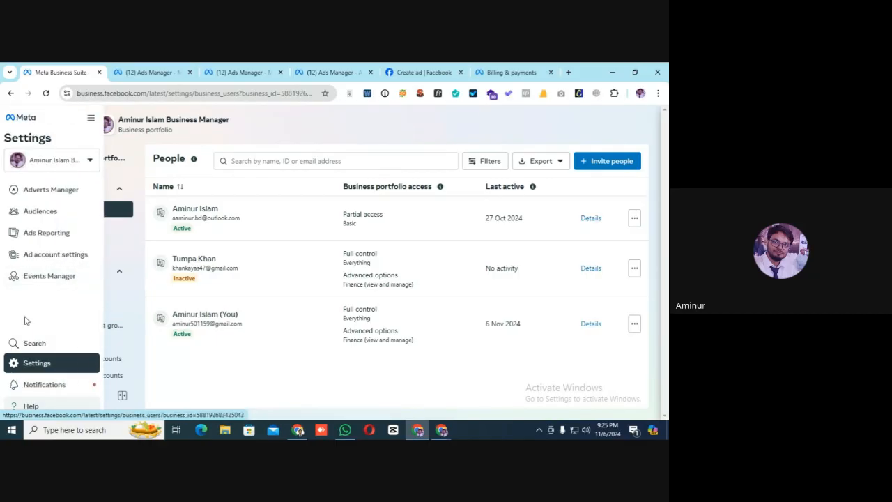
mouse_move(20, 262)
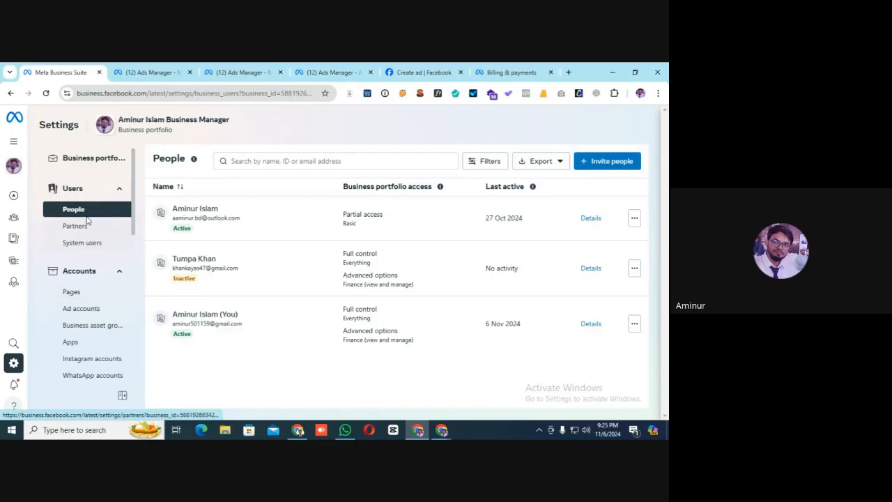
left_click(90, 159)
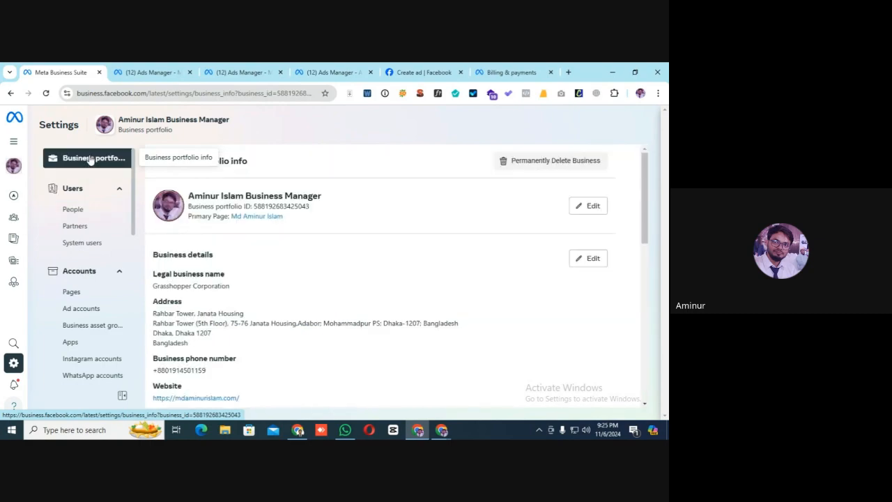
Step: Scroll through the business details, including the tax ID and Unverified verification status
scroll(291, 230, "down", 2)
scroll(286, 249, "down", 1)
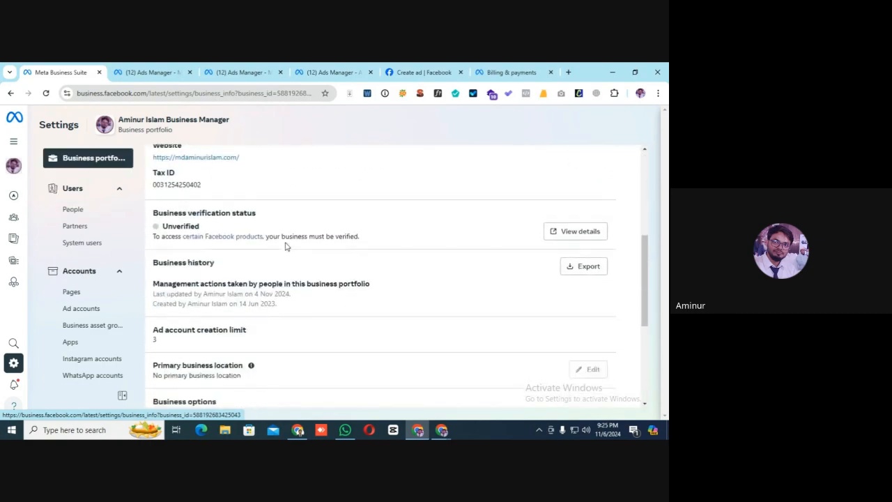
scroll(284, 245, "up", 3)
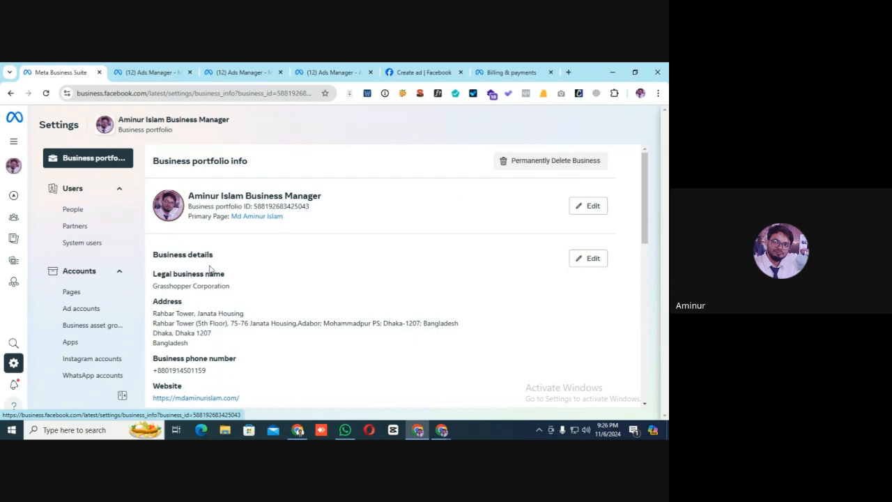
scroll(199, 270, "down", 1)
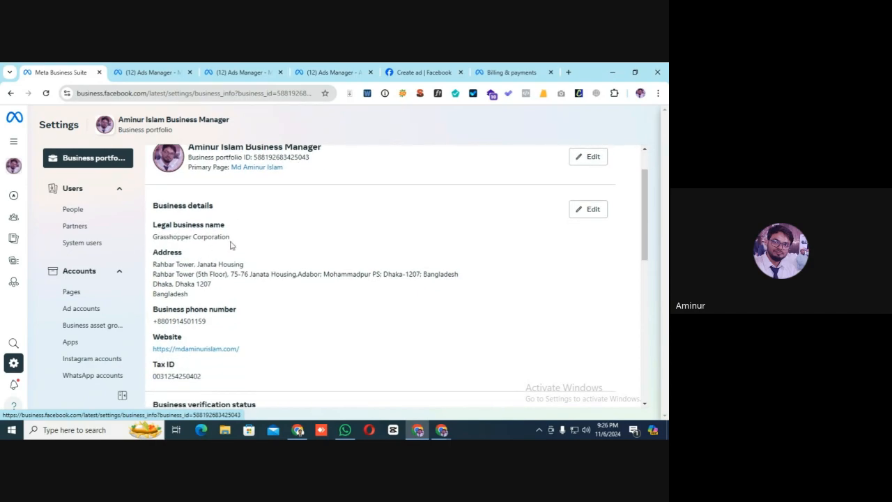
scroll(212, 278, "down", 1)
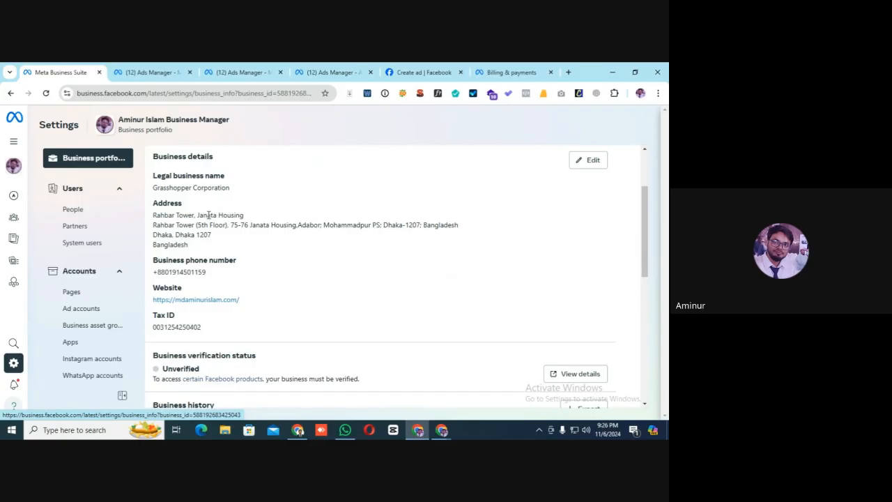
scroll(211, 213, "down", 1)
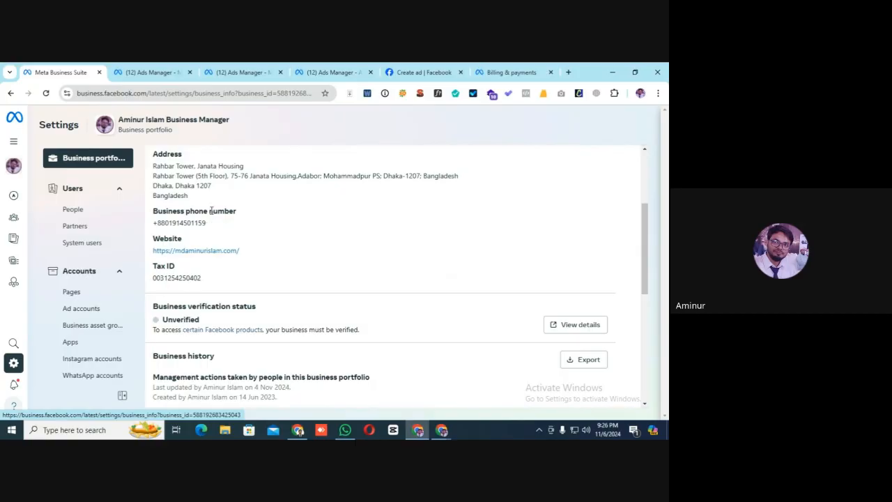
scroll(211, 211, "up", 1)
scroll(199, 234, "down", 5)
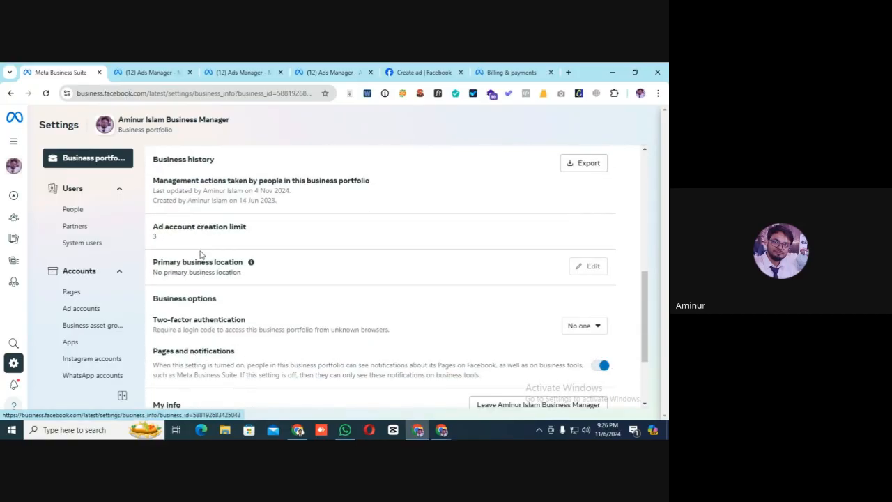
scroll(201, 272, "down", 1)
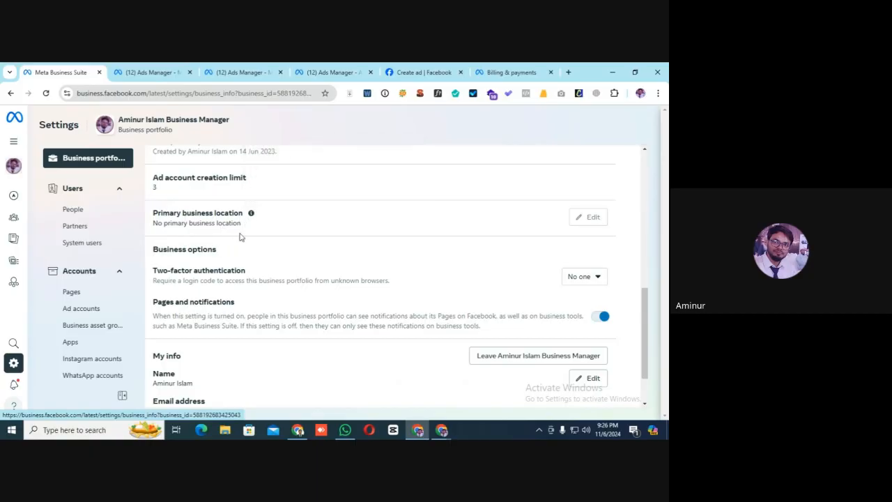
scroll(239, 237, "up", 2)
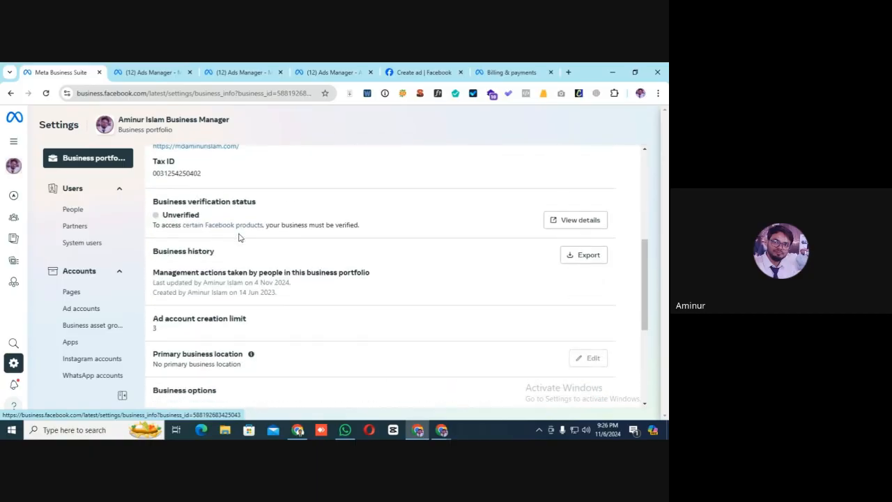
scroll(239, 237, "down", 1)
scroll(239, 237, "up", 3)
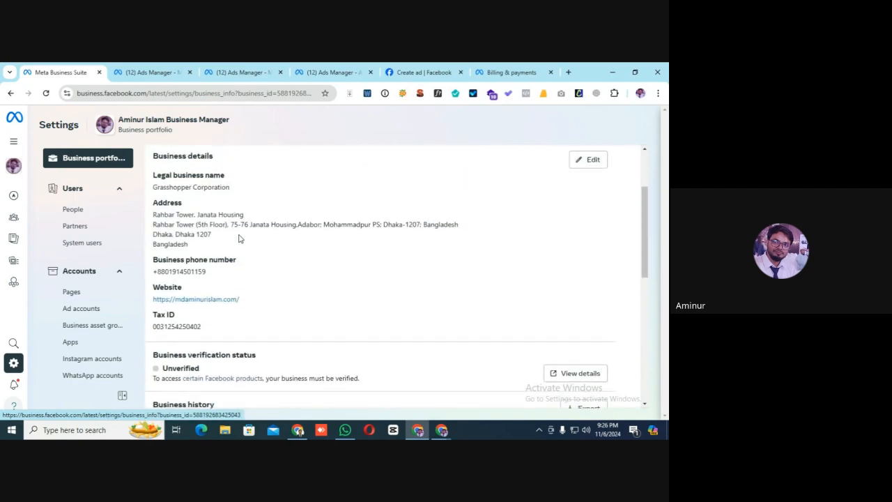
scroll(239, 239, "down", 5)
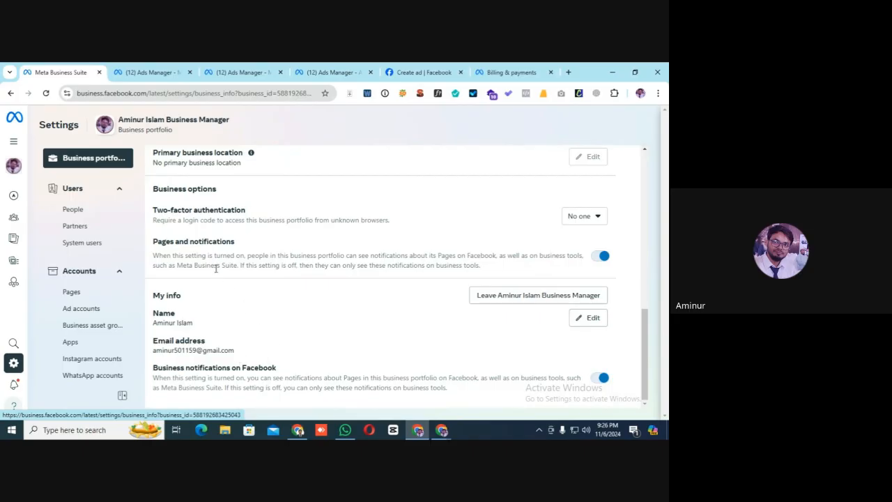
scroll(203, 265, "up", 10)
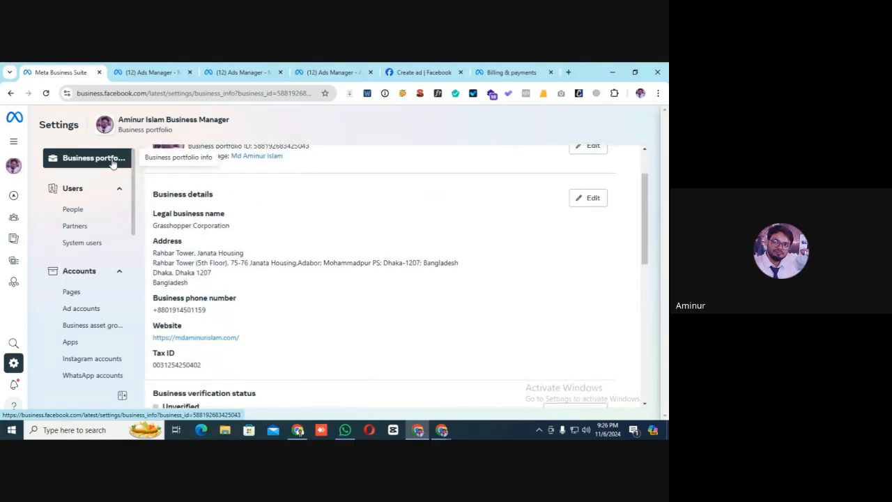
Step: Collapse the Users and Accounts sections, then re-expand Users to list People, Partners and System users
left_click(119, 188)
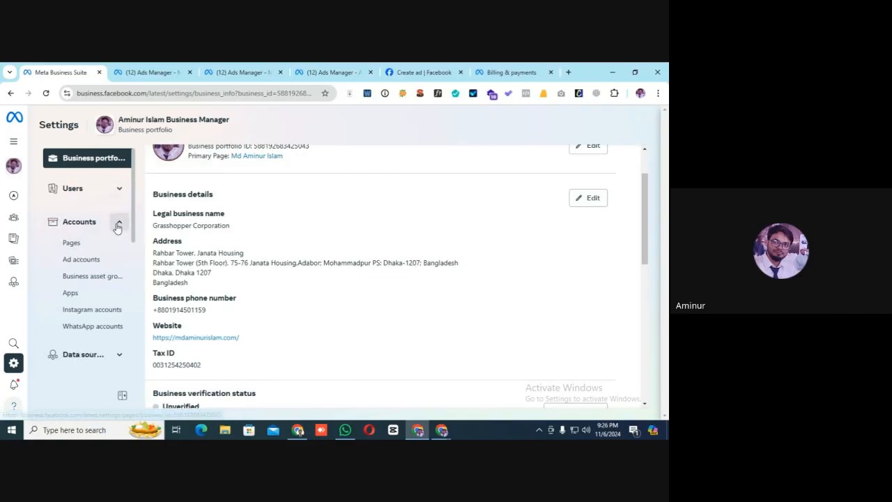
left_click(118, 223)
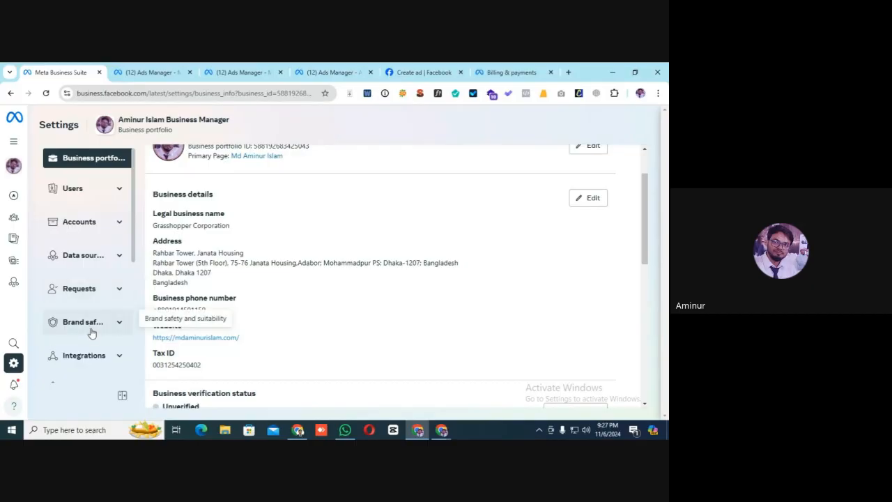
scroll(87, 352, "down", 1)
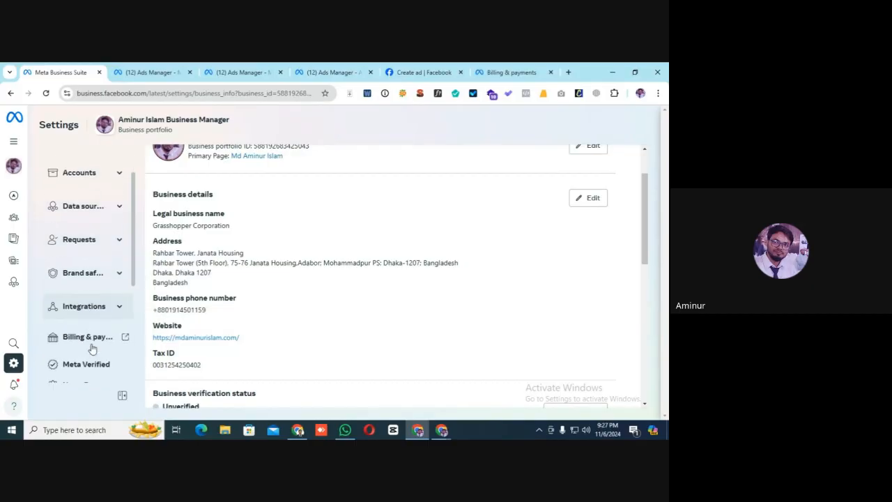
scroll(75, 298, "down", 3)
scroll(78, 285, "up", 2)
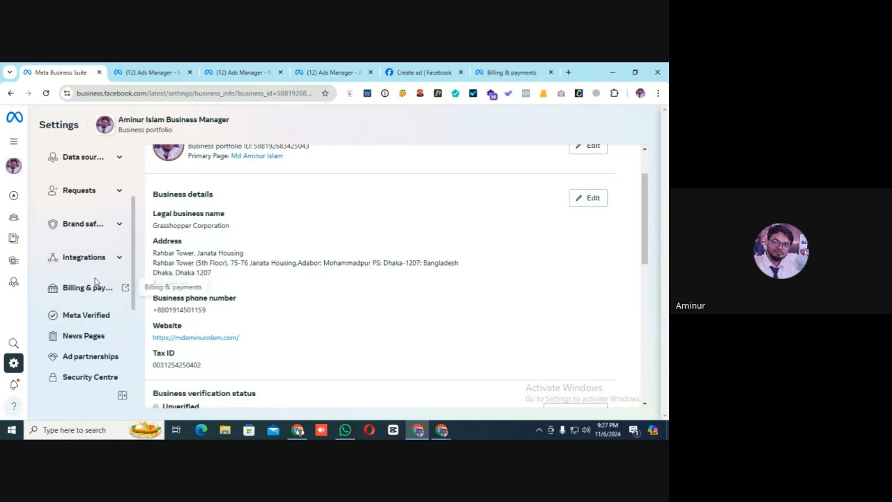
scroll(80, 307, "down", 1)
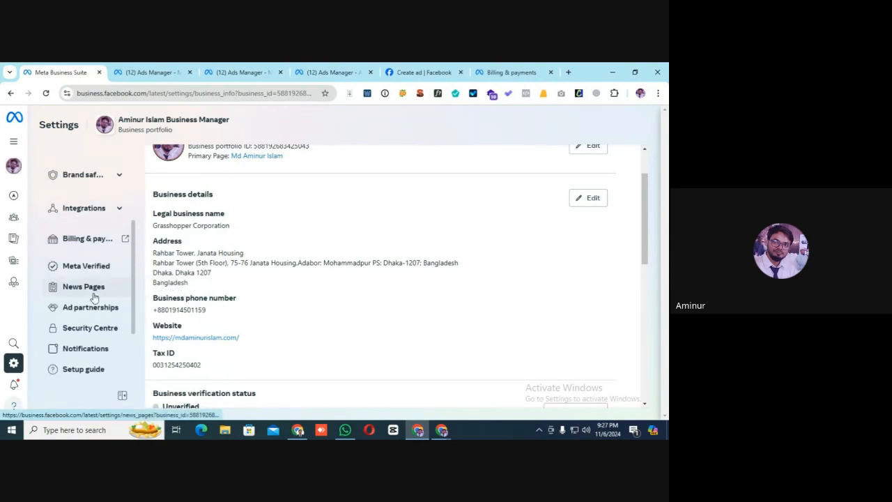
scroll(76, 309, "down", 1)
scroll(78, 303, "up", 4)
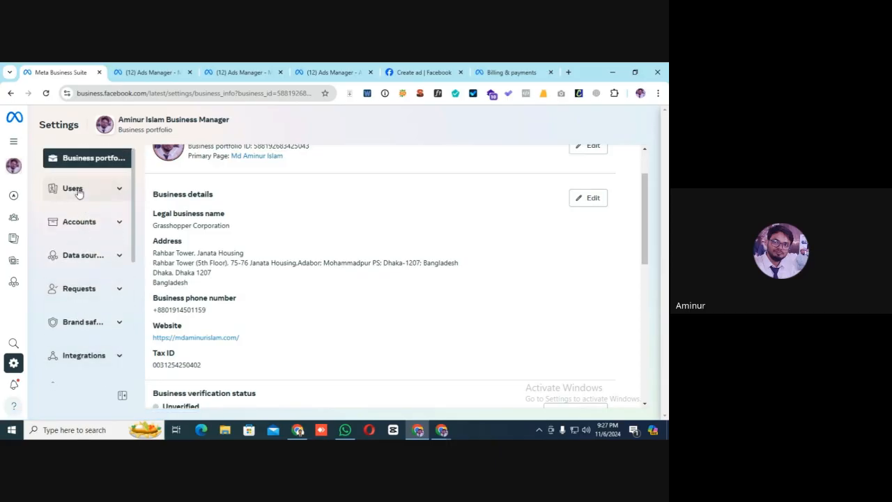
left_click(110, 188)
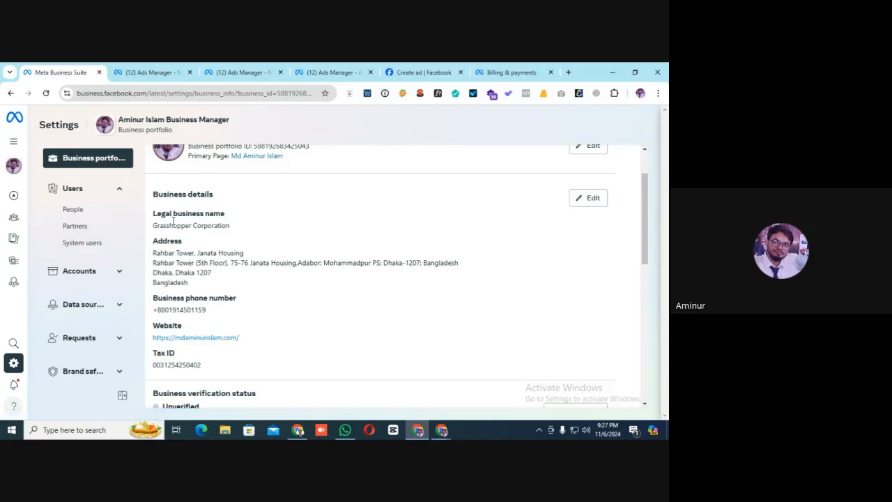
Step: Open People under Users to list the three portfolio users with Partial access or Full control
left_click(83, 211)
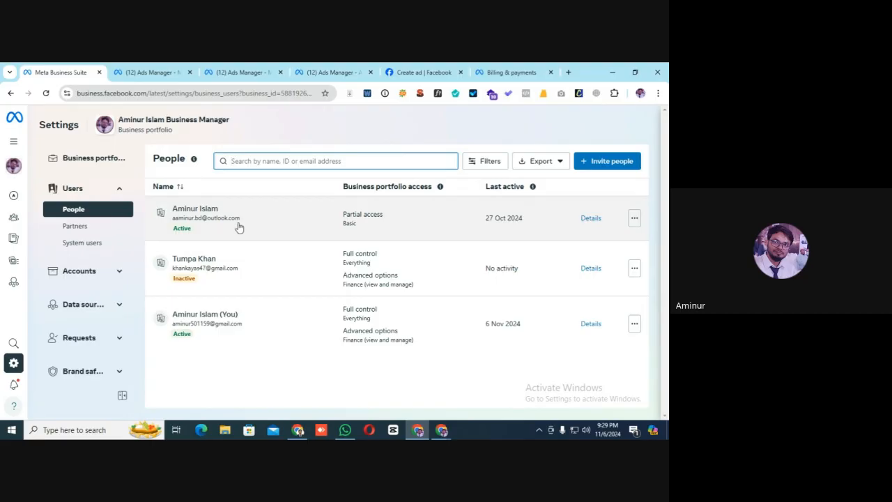
Step: Open the first user's asset details and manage their permissions on the first Facebook Page
left_click(267, 223)
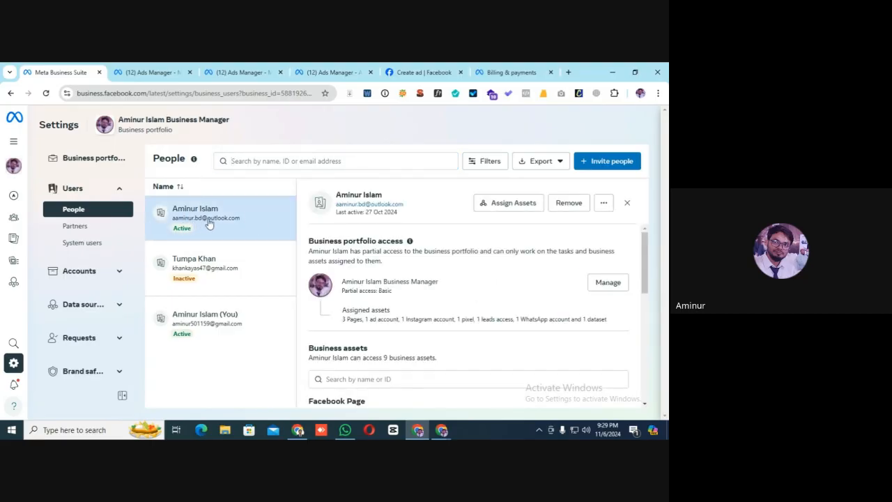
scroll(497, 261, "down", 2)
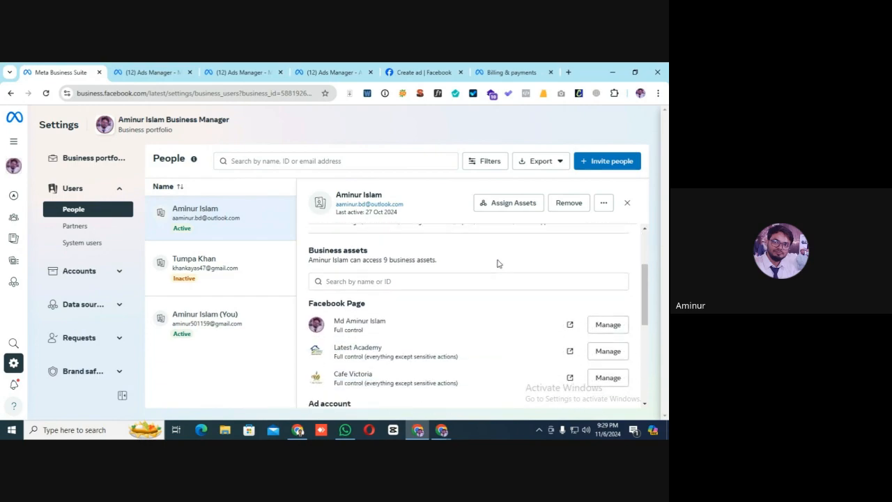
scroll(499, 264, "up", 1)
scroll(498, 264, "down", 2)
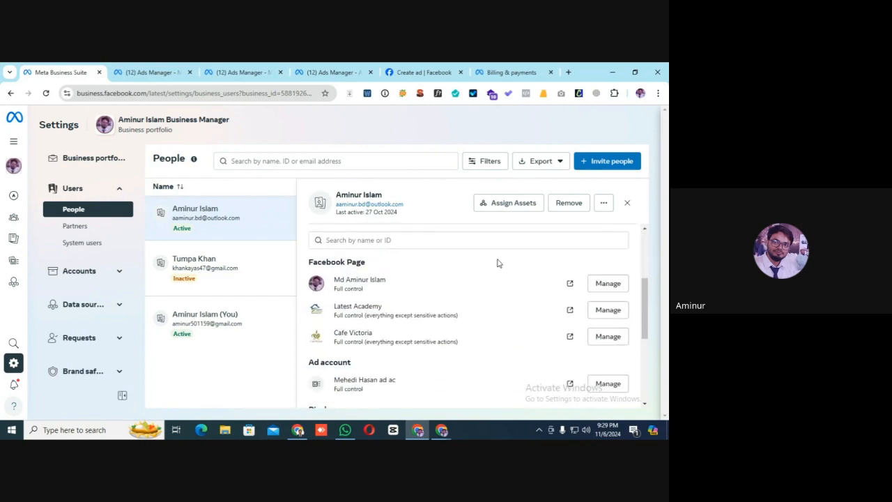
scroll(498, 261, "up", 1)
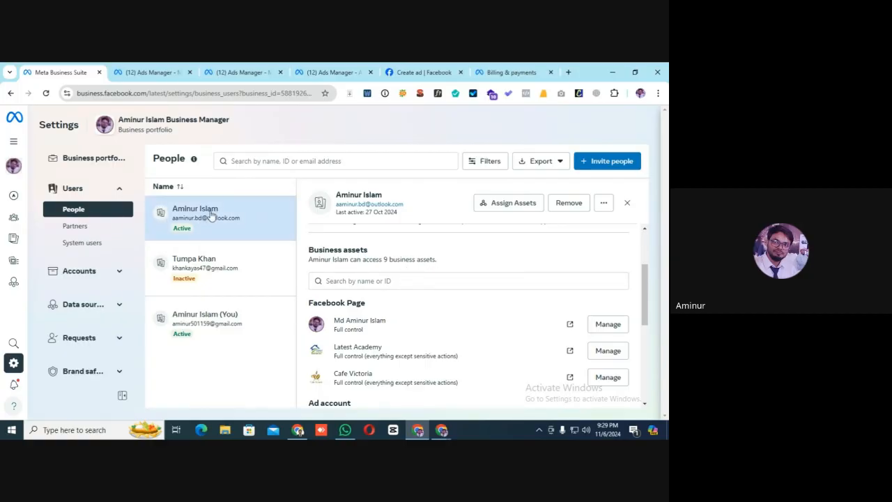
scroll(454, 285, "down", 1)
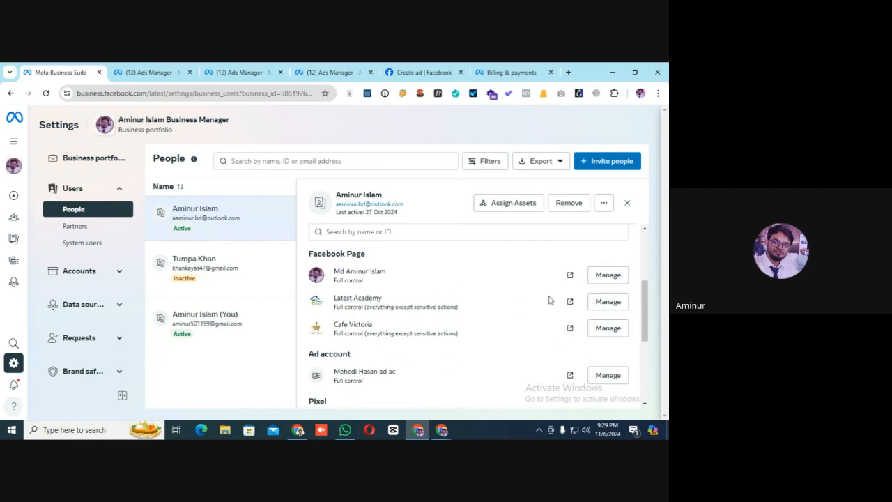
left_click(603, 276)
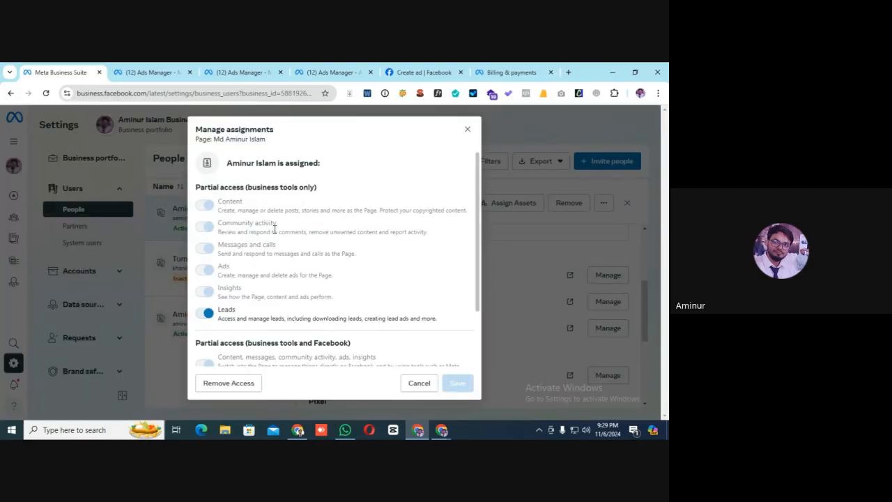
scroll(278, 232, "down", 1)
scroll(277, 234, "up", 1)
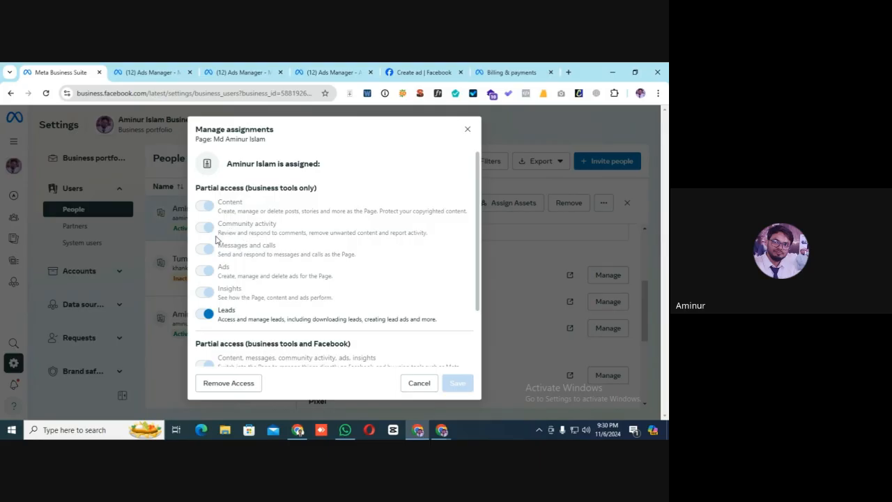
scroll(228, 300, "down", 2)
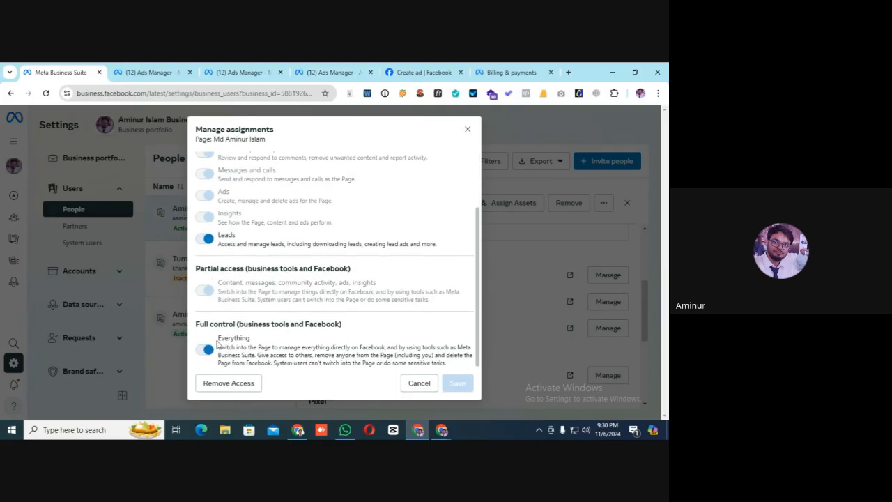
scroll(229, 282, "up", 2)
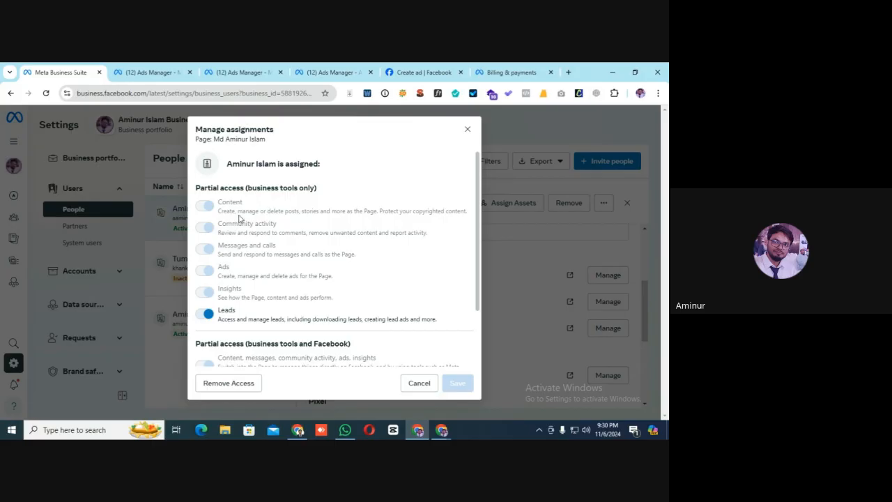
scroll(417, 159, "down", 1)
left_click(467, 130)
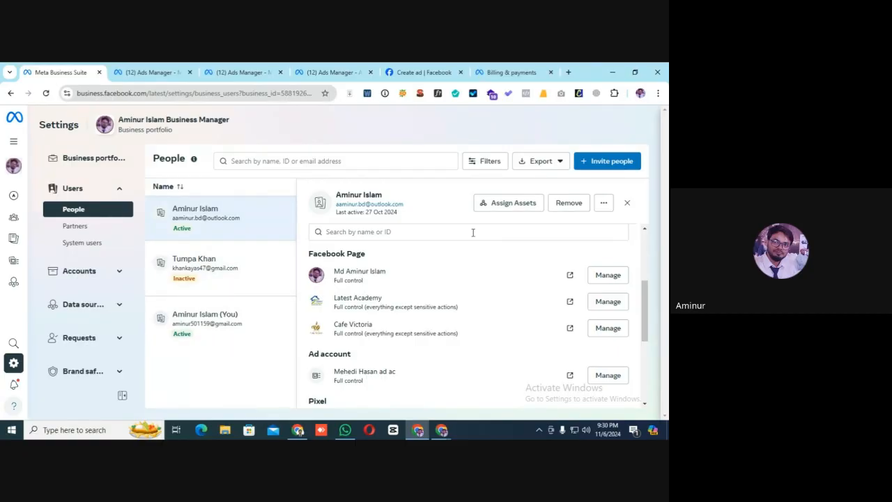
scroll(432, 305, "down", 2)
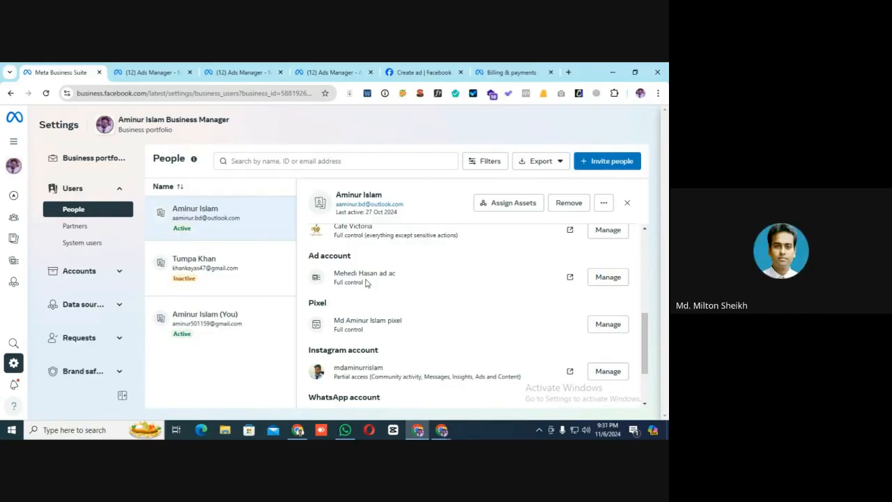
scroll(366, 283, "up", 1)
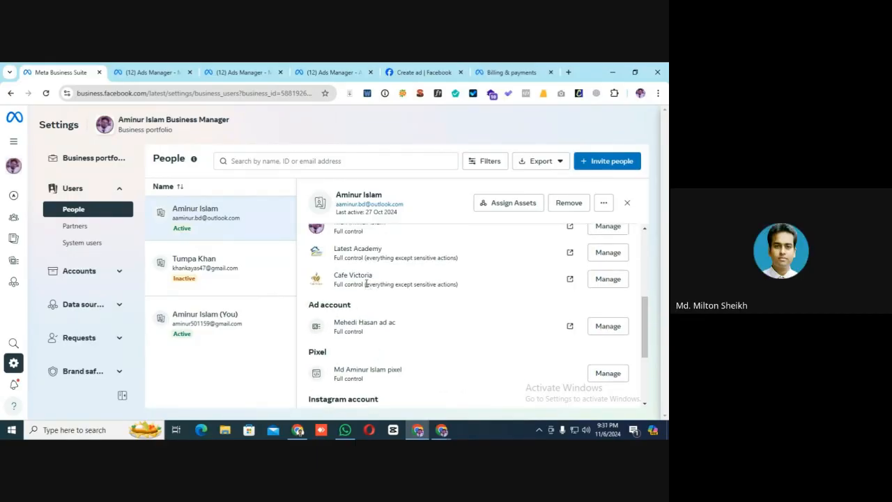
scroll(366, 284, "up", 2)
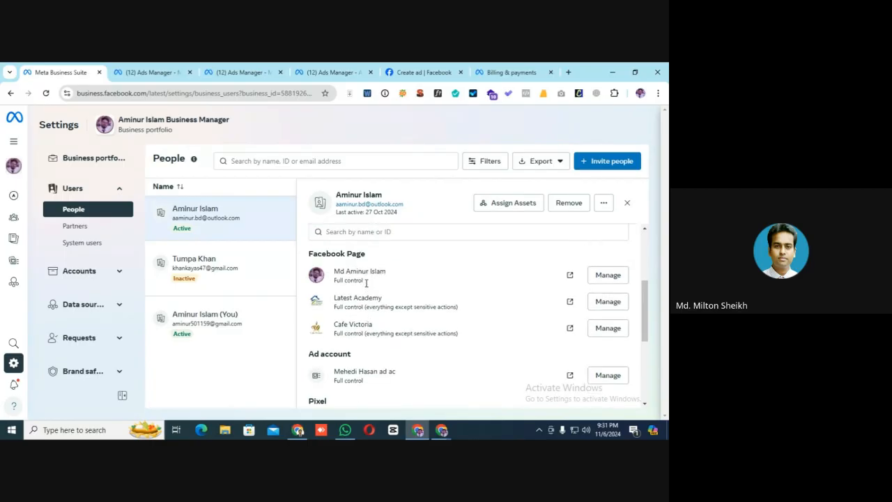
scroll(366, 282, "up", 2)
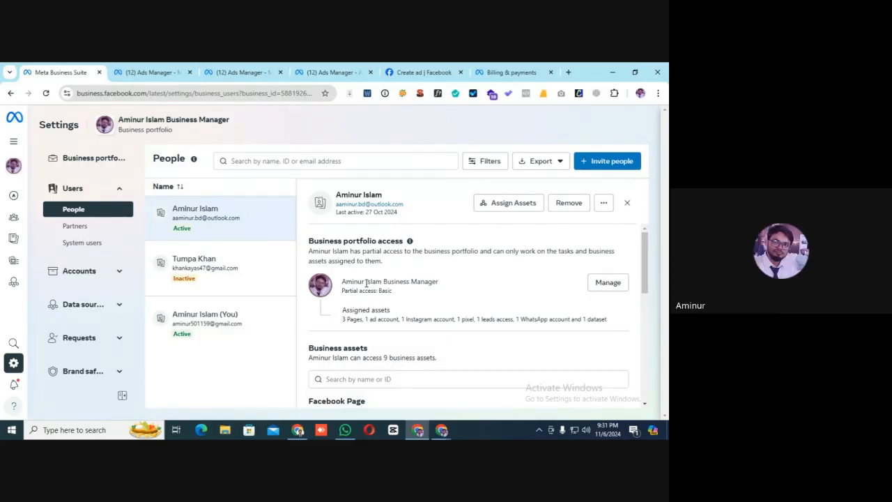
Step: Review the user's business portfolio access level without changes, then close their details panel
left_click(410, 240)
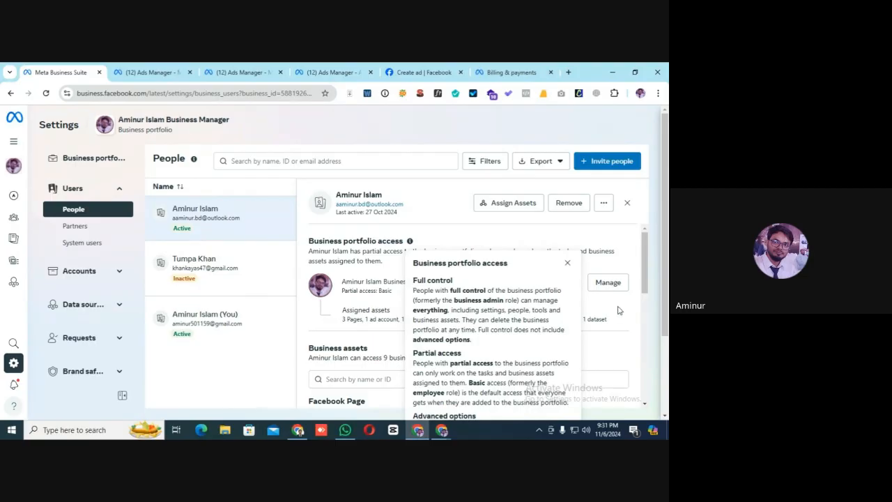
left_click(608, 282)
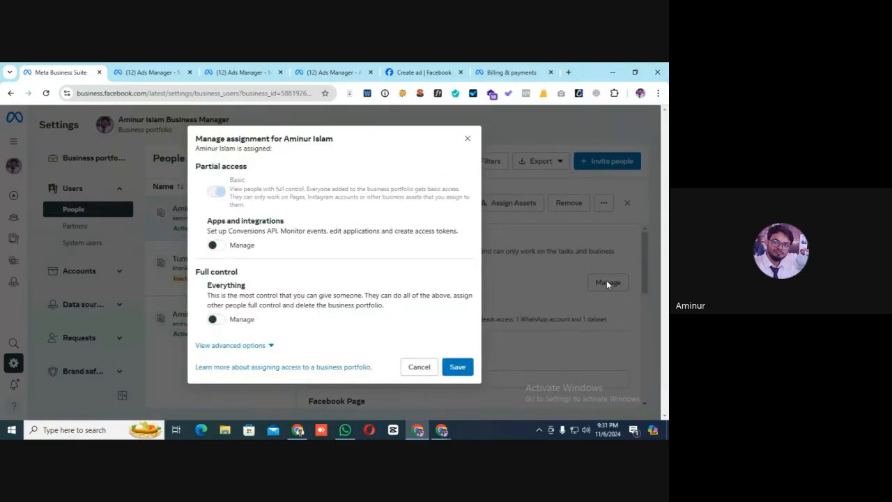
left_click(469, 138)
scroll(429, 303, "down", 2)
scroll(425, 301, "up", 2)
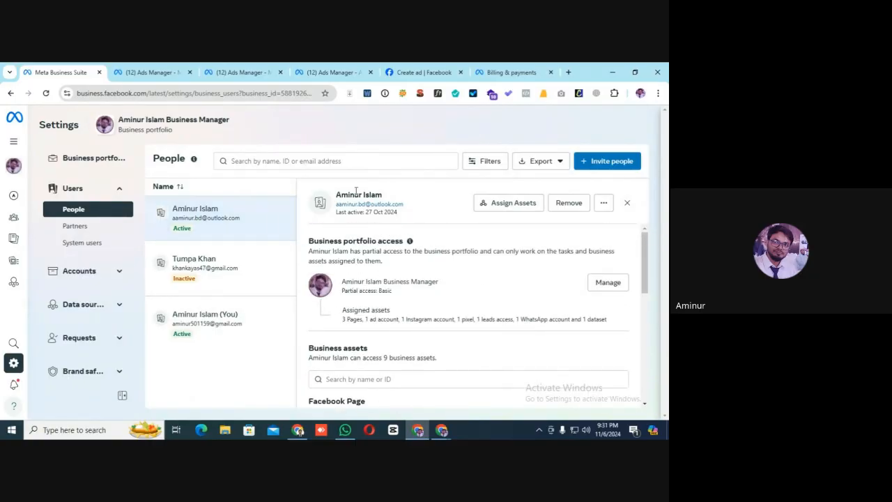
left_click(625, 202)
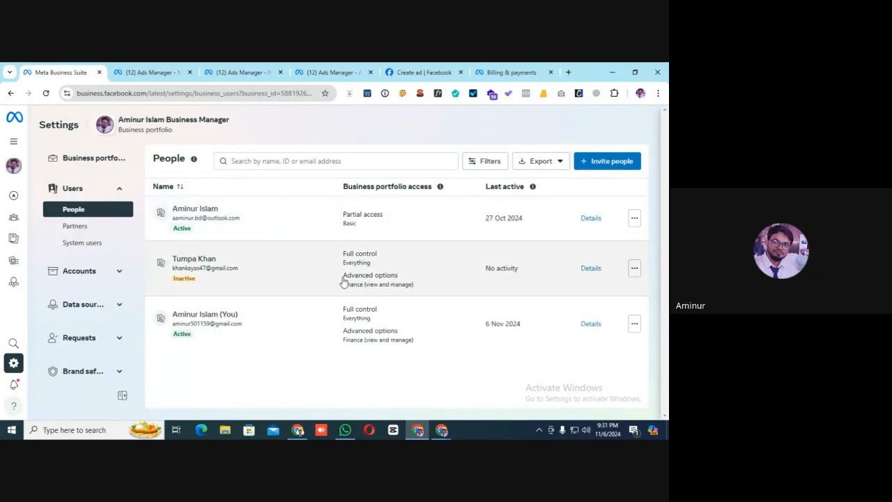
Step: Reopen the first user's details and open Manage assignments for their first Facebook Page
left_click(256, 221)
scroll(517, 293, "down", 5)
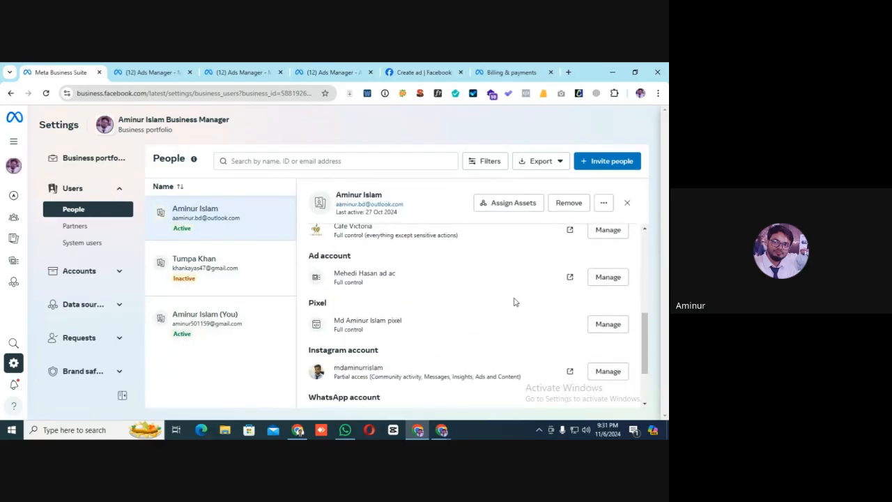
scroll(515, 301, "up", 3)
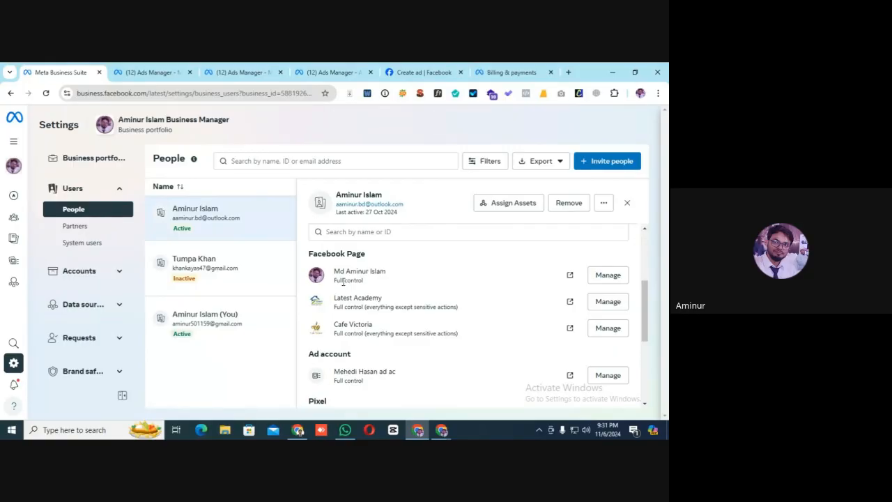
scroll(325, 286, "down", 4)
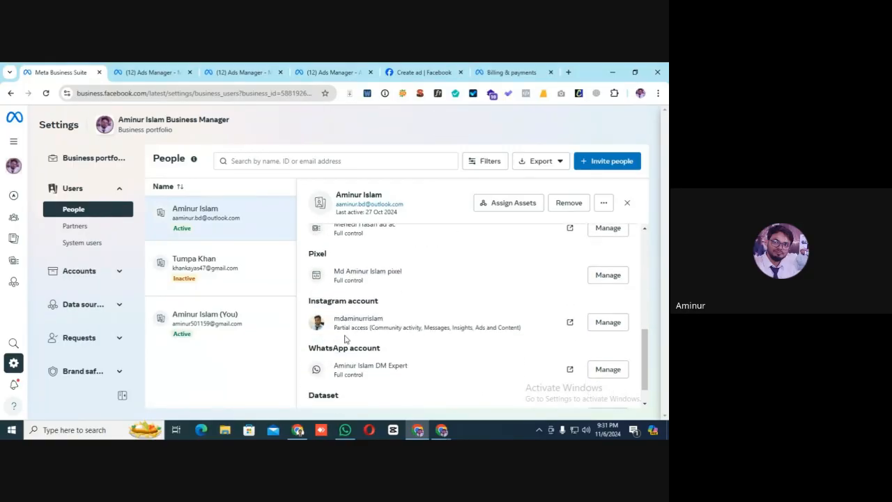
scroll(568, 305, "up", 2)
scroll(412, 295, "up", 2)
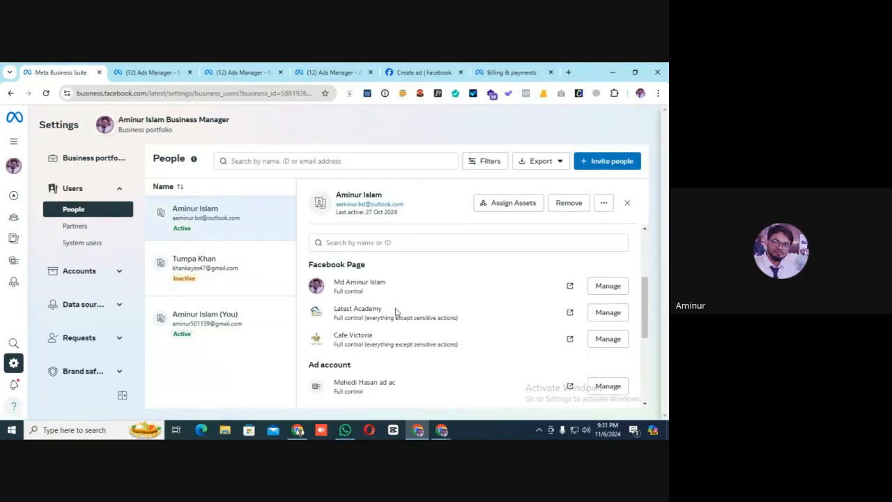
scroll(396, 313, "down", 2)
scroll(331, 344, "up", 1)
scroll(331, 345, "up", 1)
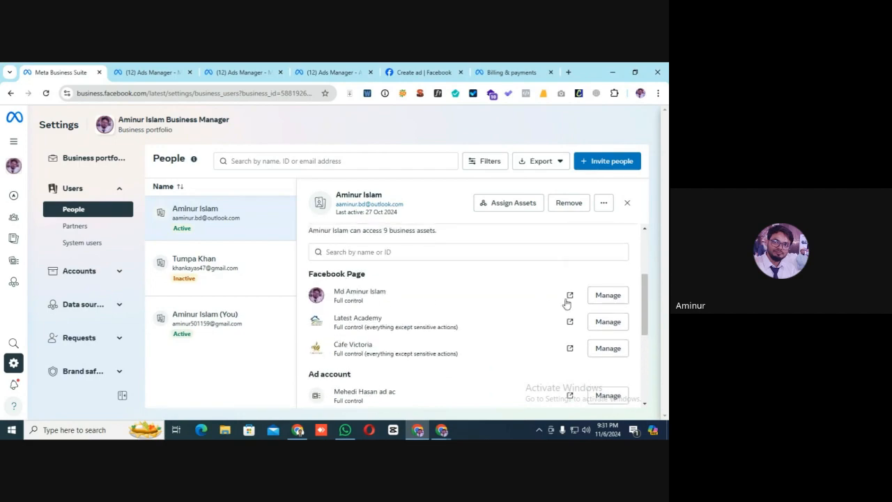
left_click(606, 295)
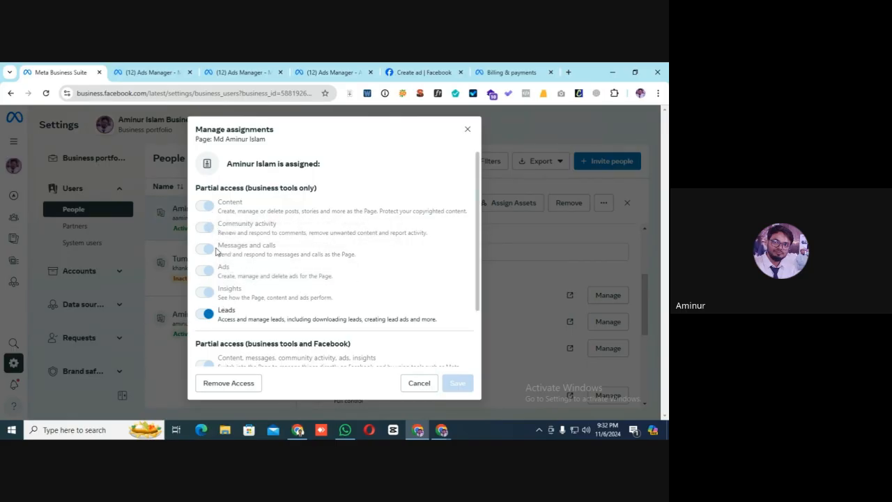
scroll(234, 258, "down", 1)
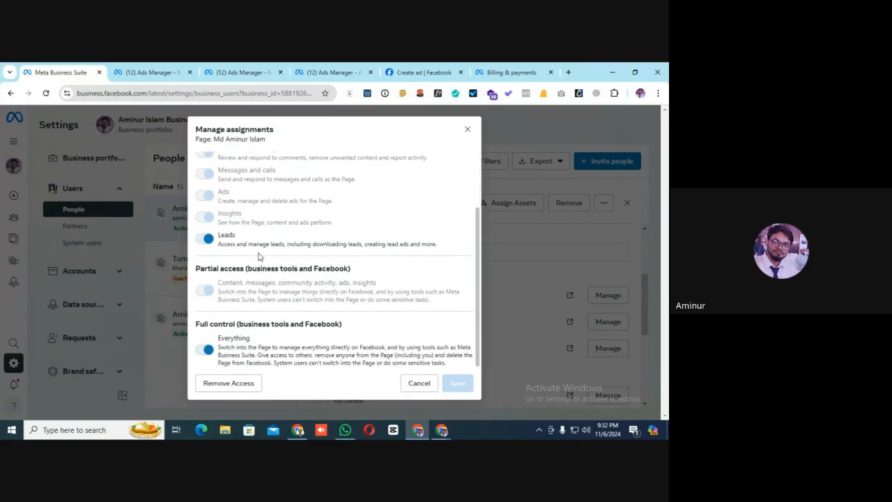
scroll(258, 256, "up", 1)
scroll(256, 261, "down", 1)
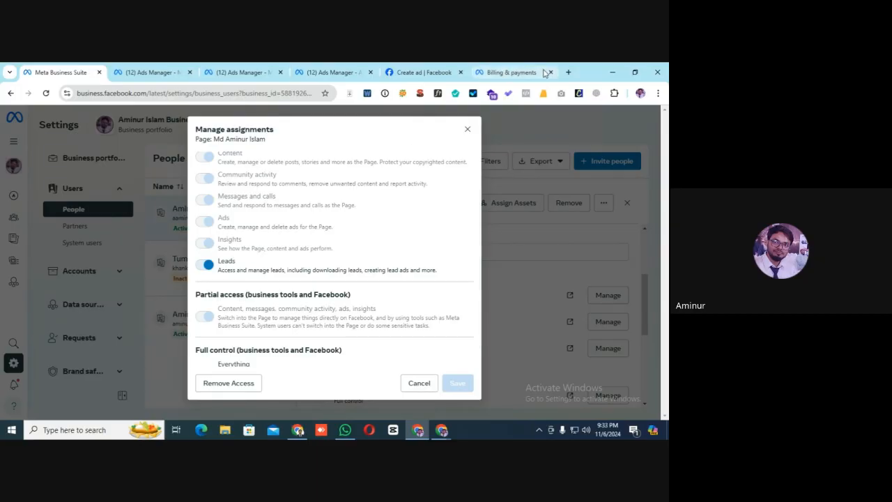
Step: Load business.facebook.com in a new tab and look over the Business Suite Home
left_click(569, 71)
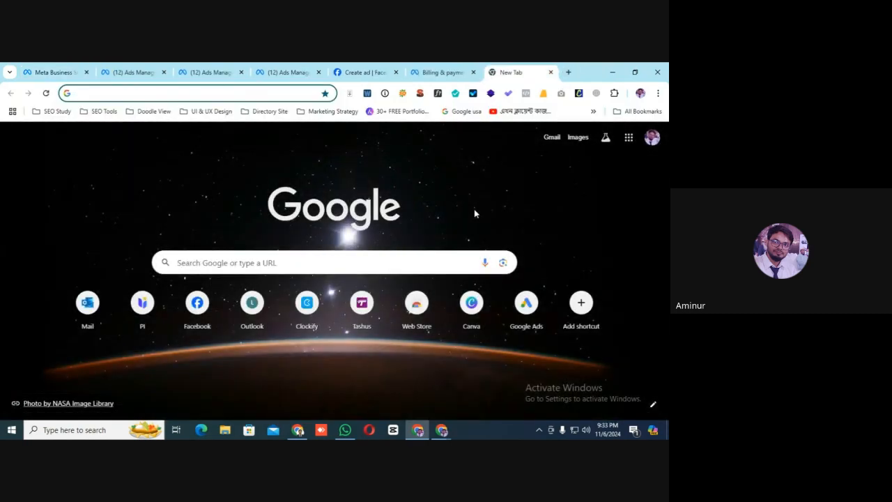
type("business.facebook.com")
key("Return")
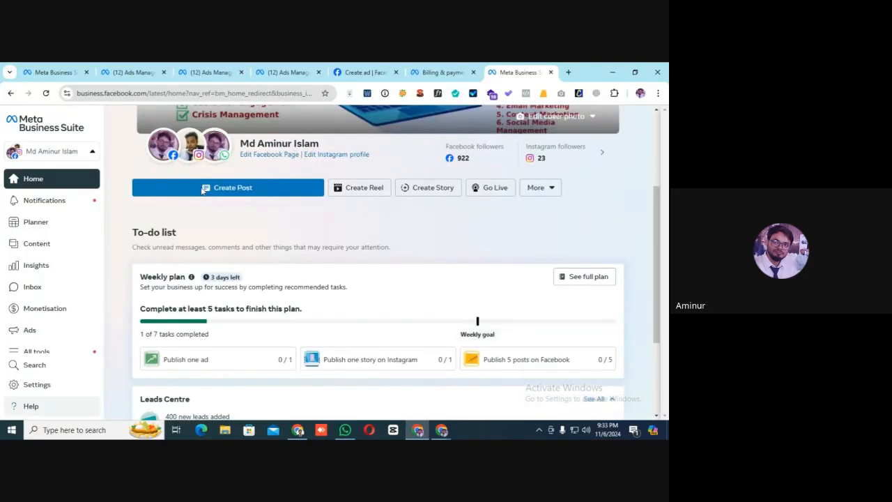
scroll(348, 214, "down", 3)
scroll(346, 217, "up", 3)
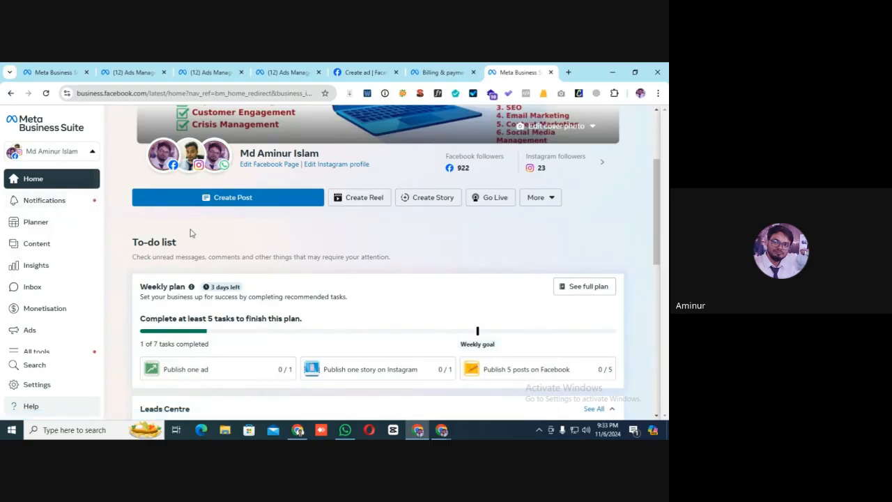
scroll(273, 298, "down", 2)
scroll(271, 221, "up", 3)
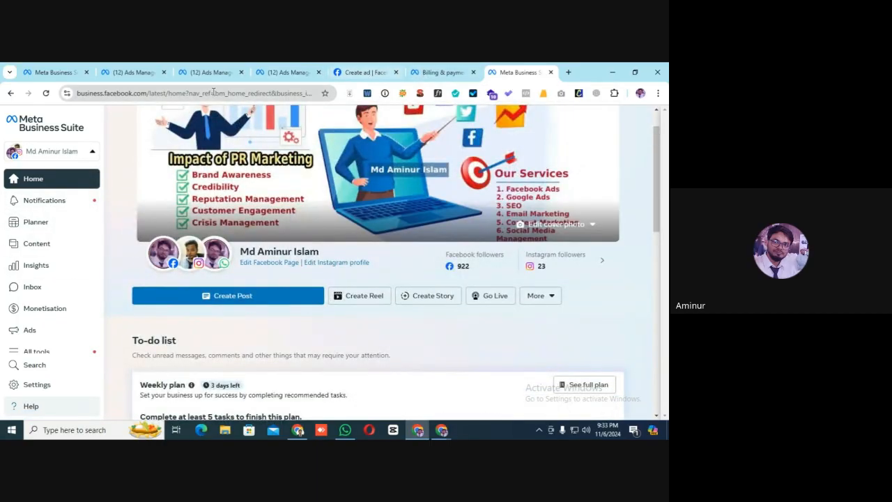
Step: Glance over the Ads Manager Audiences, Campaigns and Ad account settings tabs
left_click(293, 77)
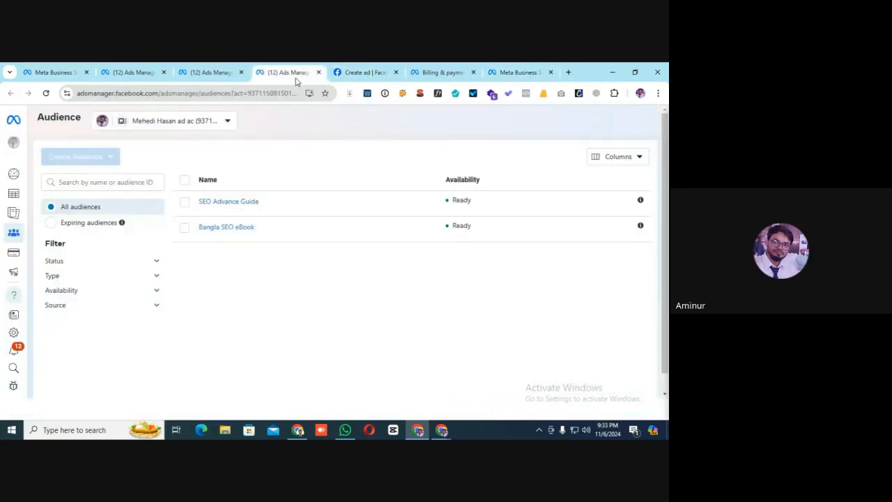
left_click(193, 75)
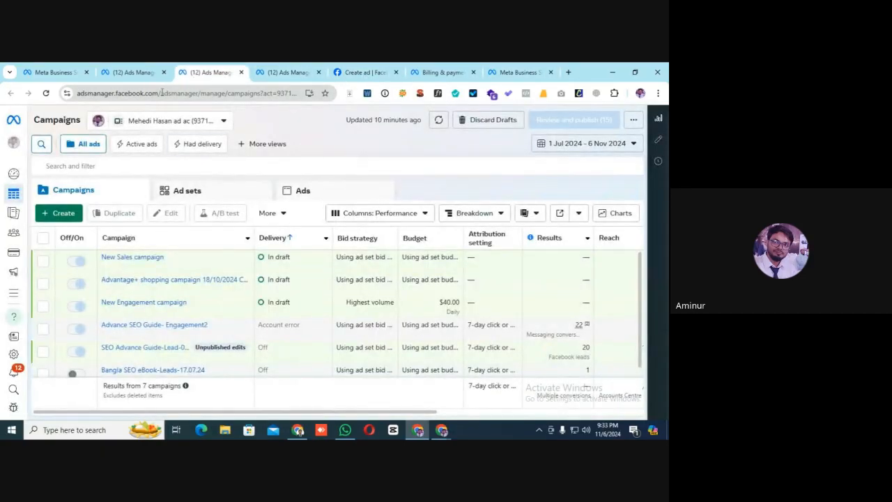
left_click(157, 73)
Step: Return to the Business Suite tab showing the Page's Manage assignments
left_click(67, 80)
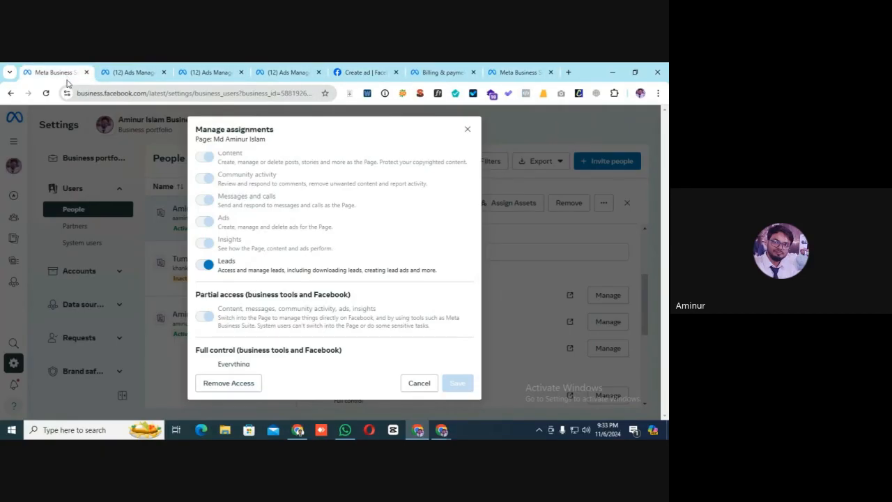
scroll(313, 235, "up", 1)
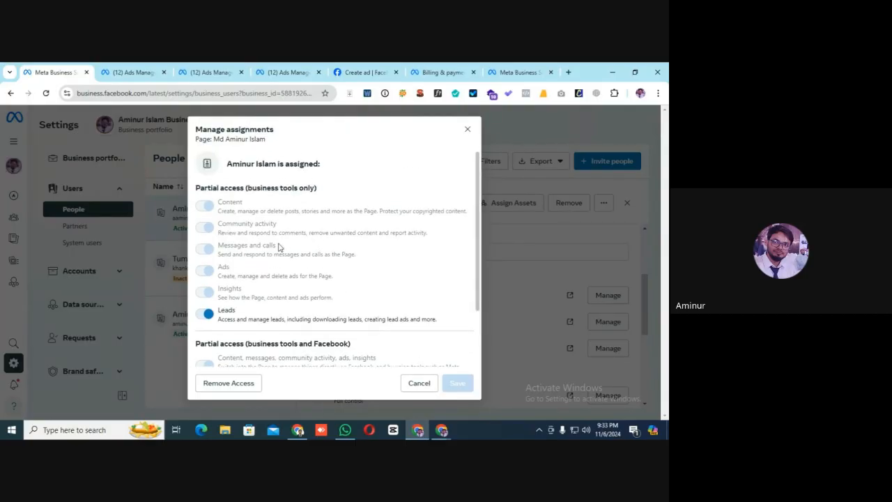
scroll(265, 297, "down", 1)
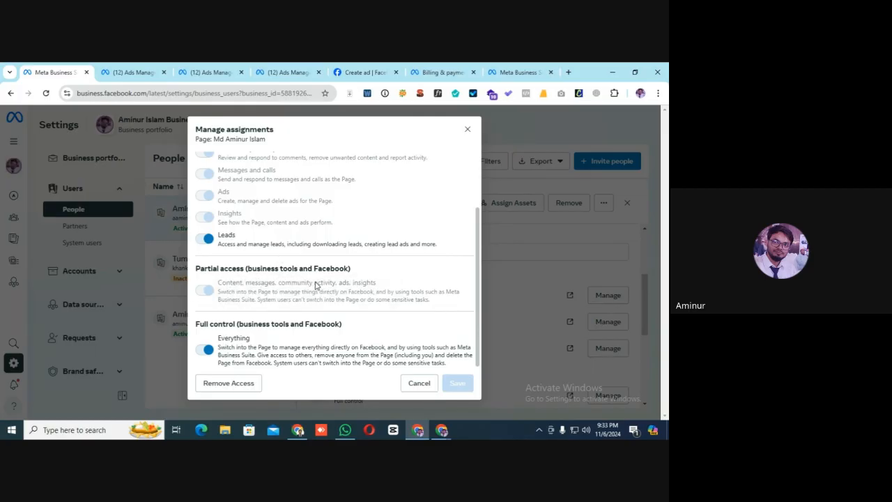
Step: Look over the Business Suite home page in its tab
left_click(529, 73)
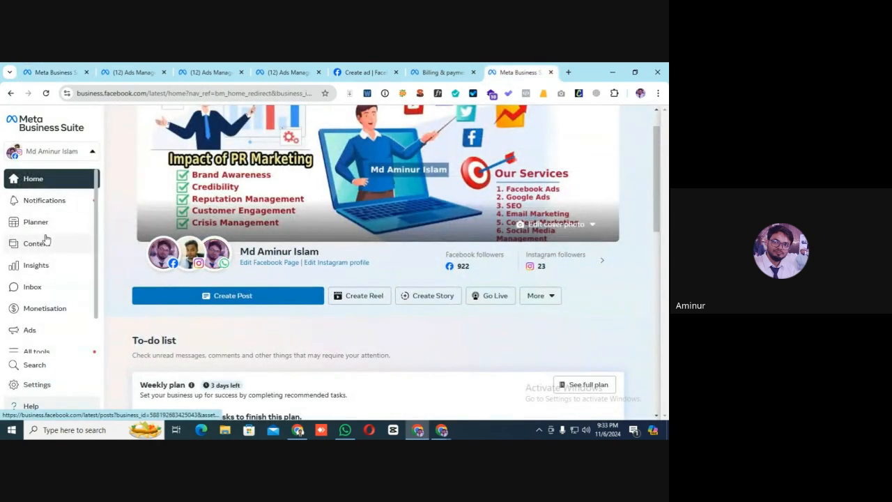
scroll(132, 256, "up", 1)
scroll(291, 142, "down", 4)
scroll(225, 214, "up", 4)
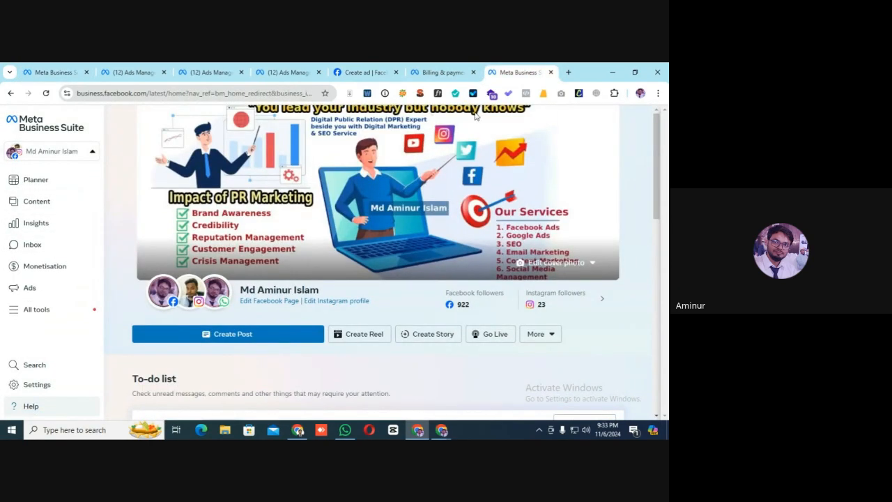
Step: Abandon the unsaved boost-post draft by leaving for the Facebook home feed
left_click(367, 72)
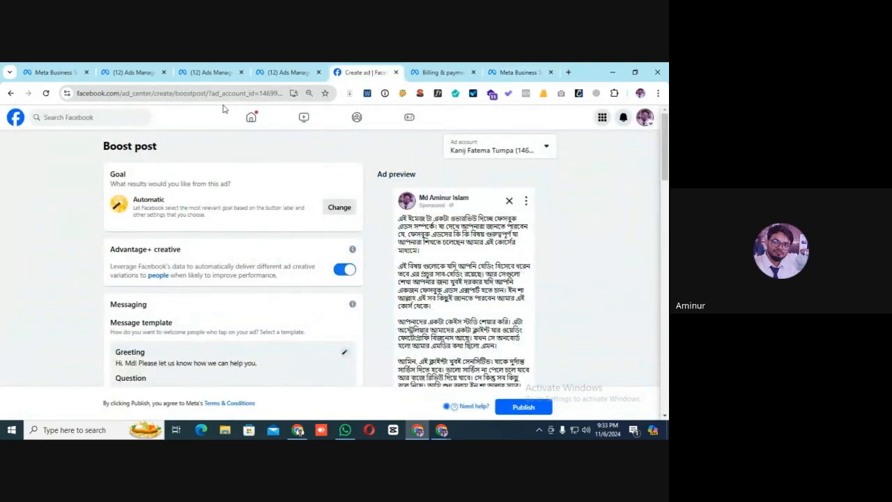
left_click(252, 116)
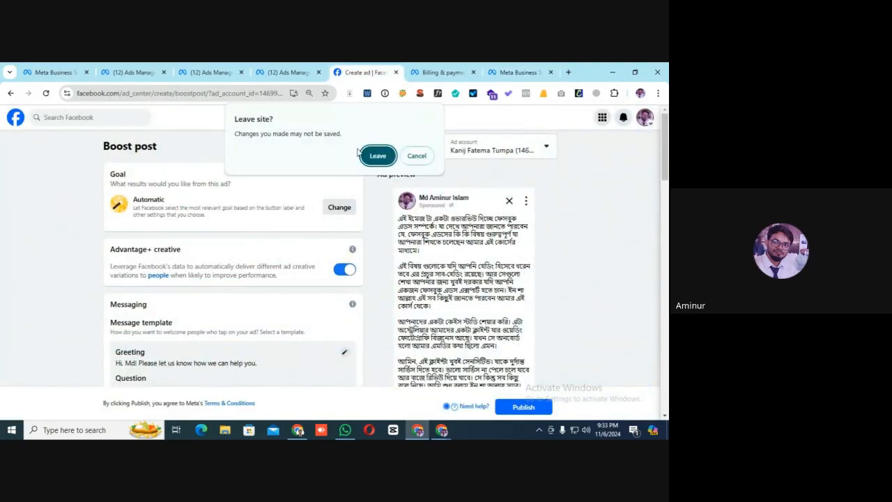
left_click(371, 157)
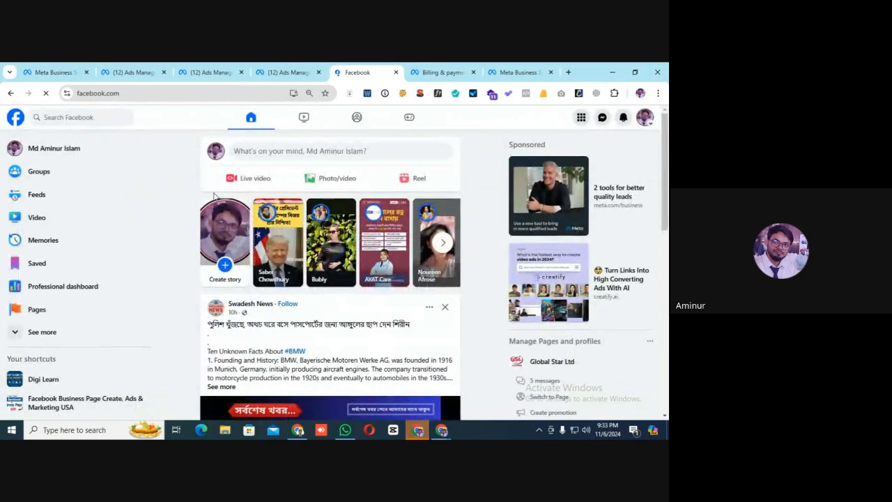
Step: Check the Page's Page access settings in its Professional dashboard, then return to Business Suite Home
left_click(41, 149)
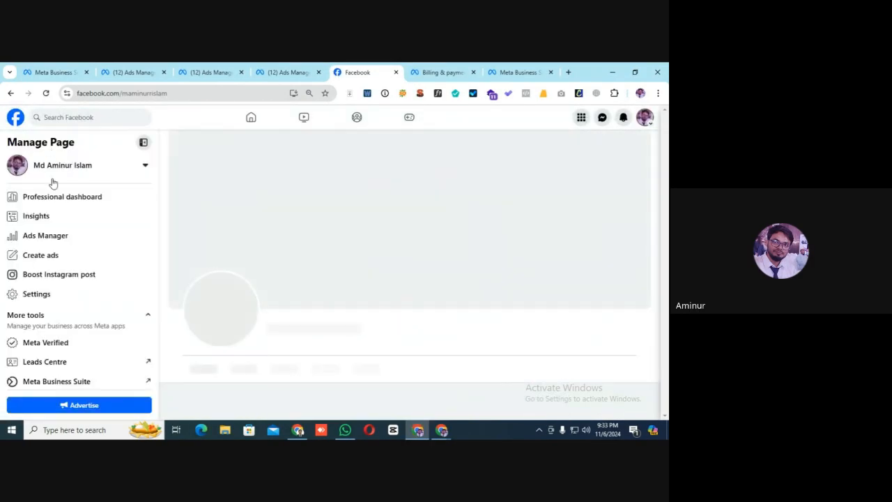
left_click(57, 200)
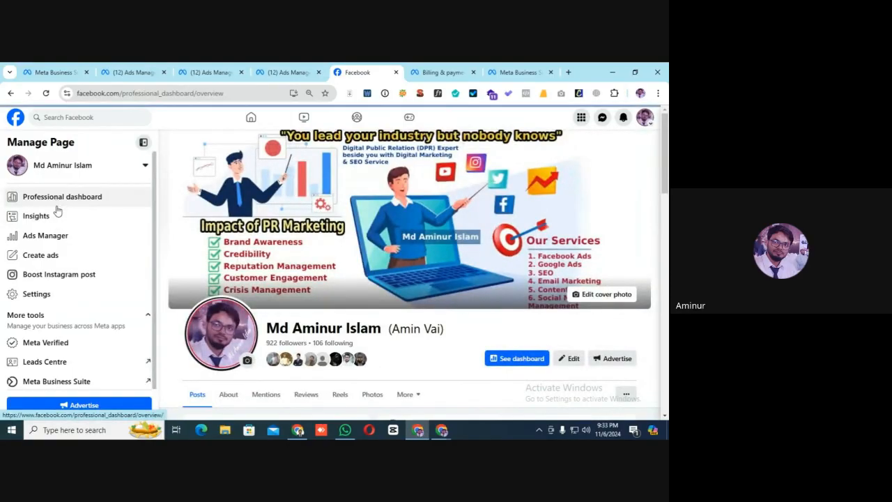
scroll(62, 230, "down", 1)
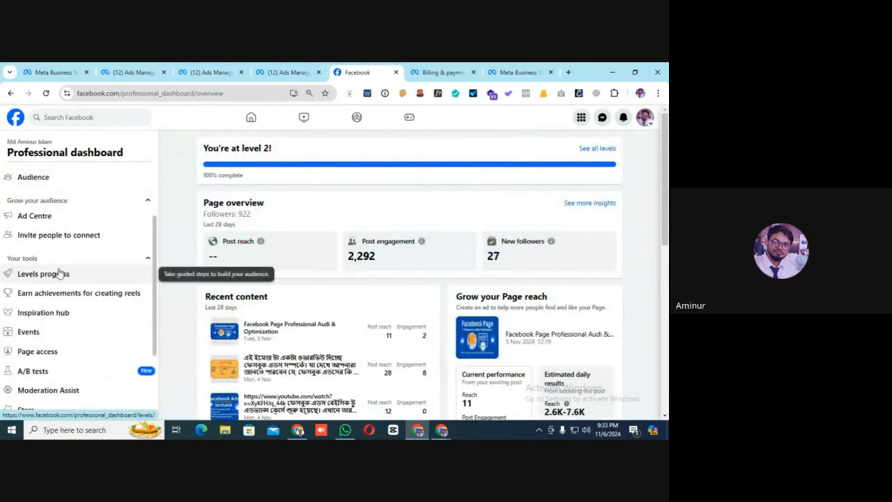
scroll(58, 273, "down", 1)
left_click(71, 299)
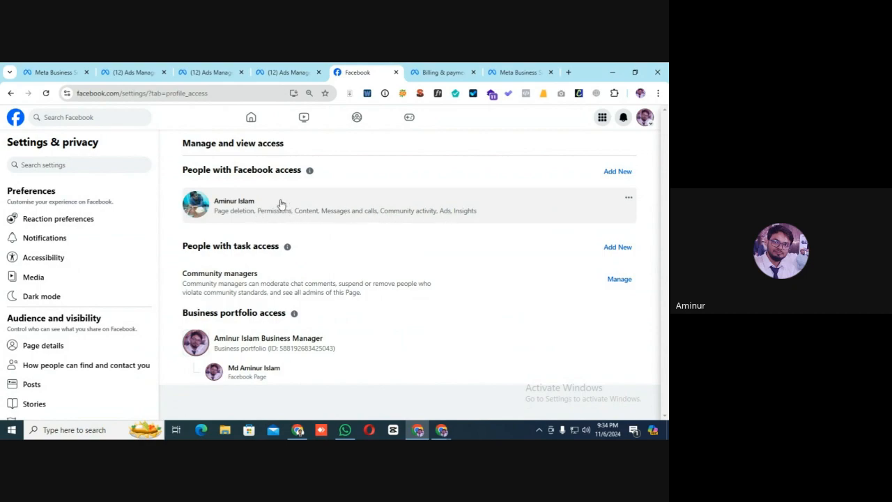
left_click(517, 73)
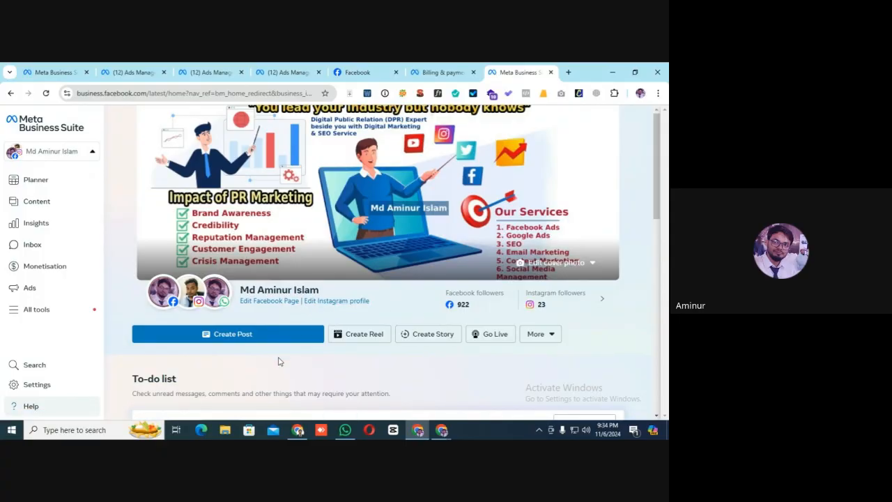
Step: Scroll the Business Suite home page, then switch to the Ads Manager Ad account settings
mouse_move(204, 312)
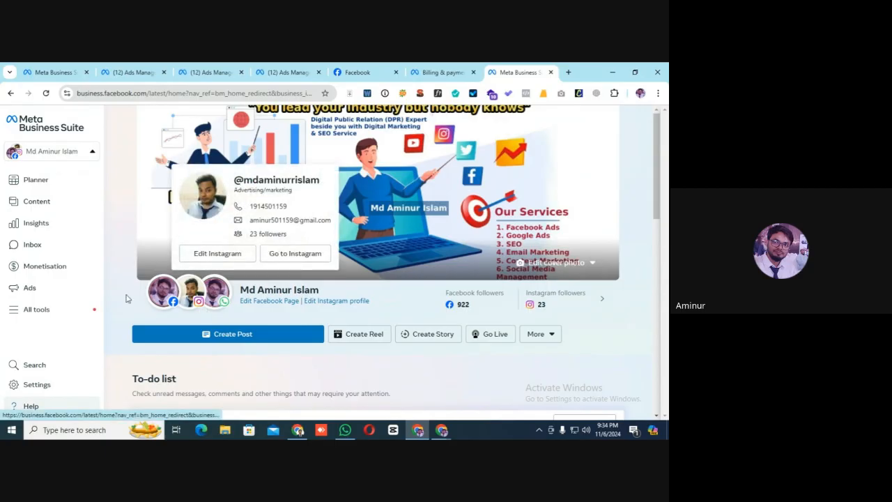
scroll(59, 293, "up", 1)
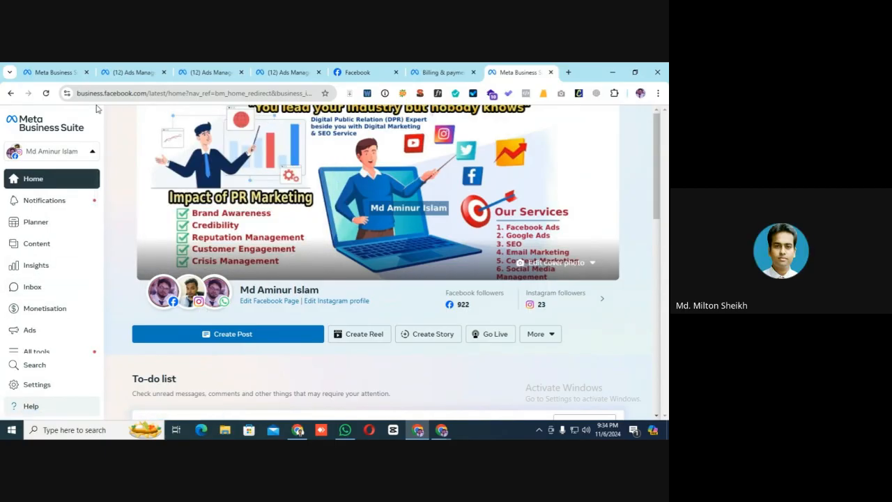
scroll(143, 210, "down", 2)
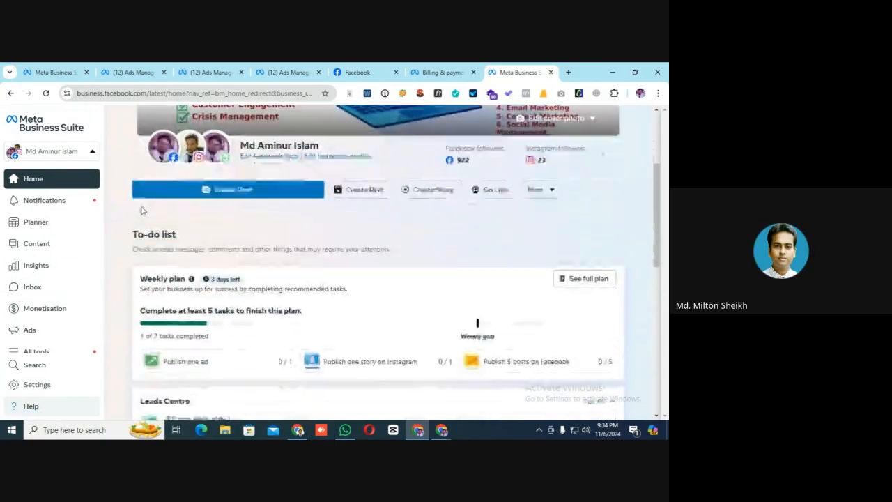
scroll(143, 210, "down", 3)
scroll(140, 209, "up", 5)
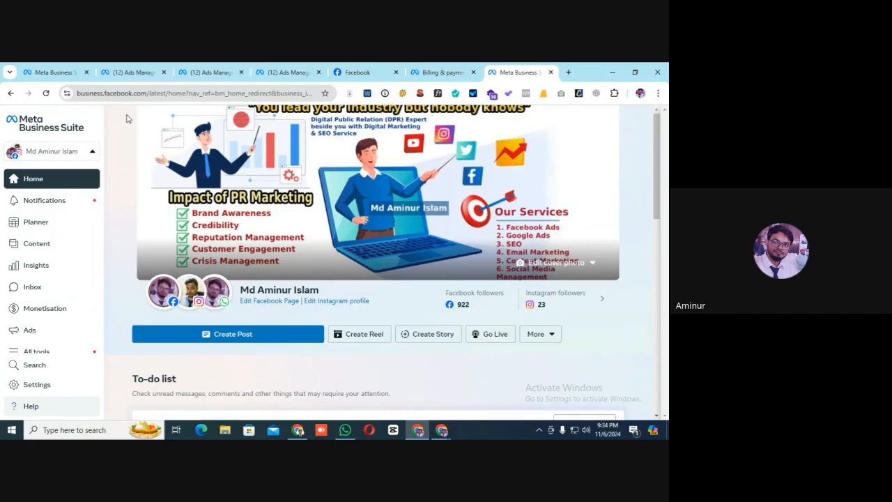
left_click(123, 72)
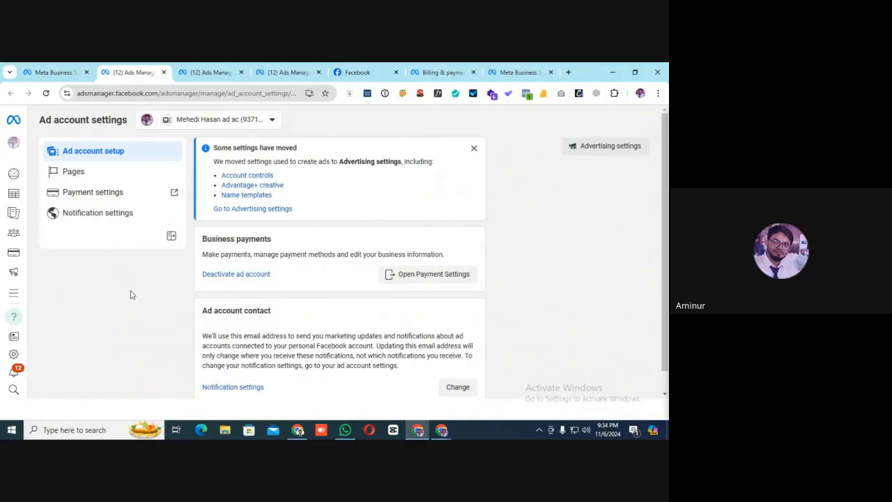
Step: Close the Page's Manage assignments dialog and member panel, then open the Partners list
left_click(73, 74)
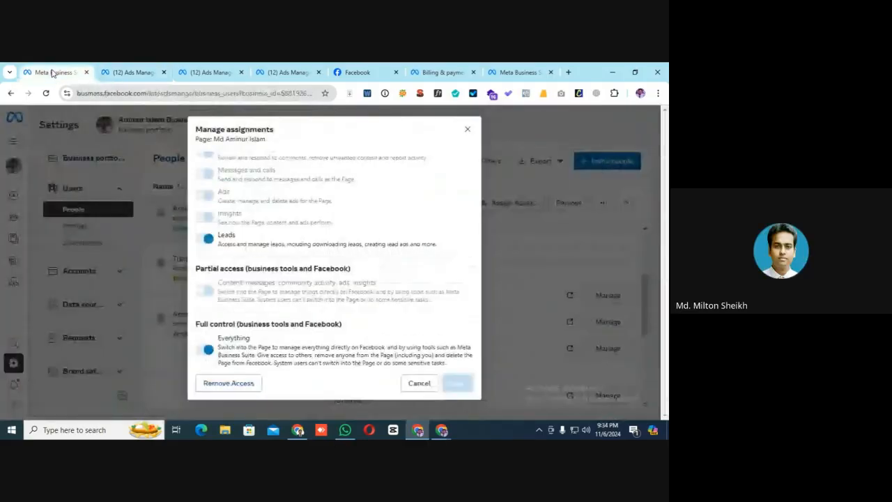
left_click(465, 131)
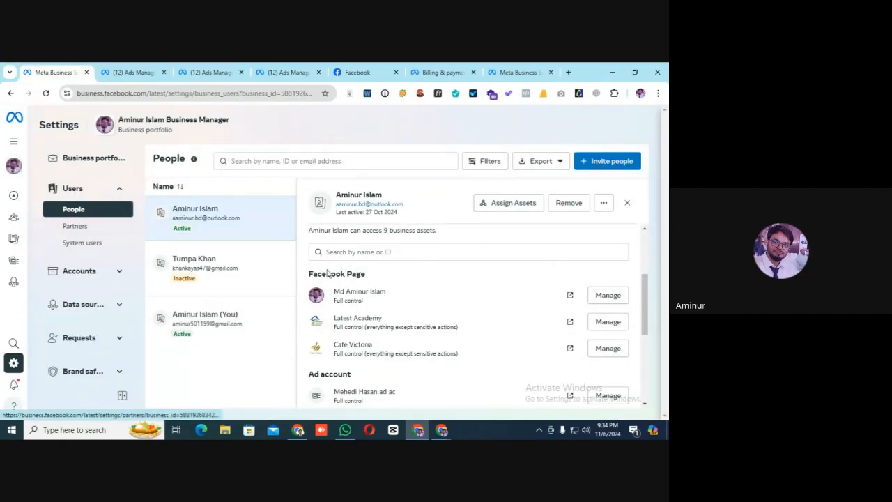
scroll(346, 296, "down", 5)
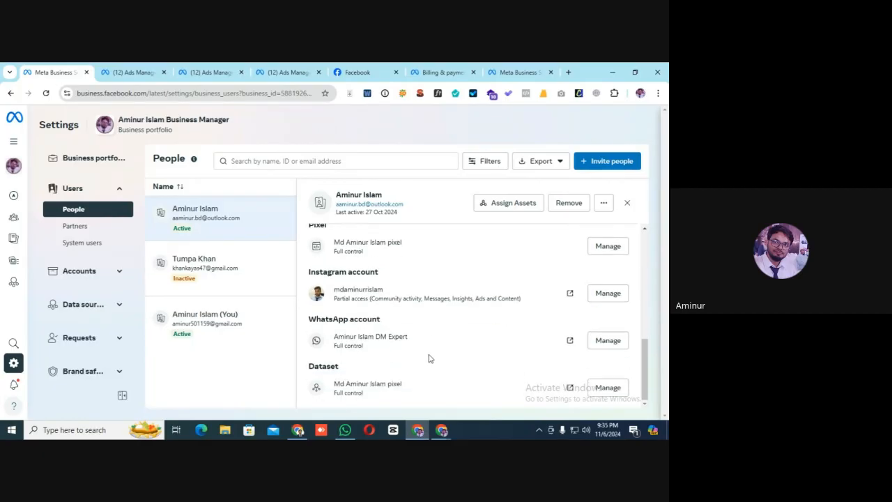
left_click(94, 214)
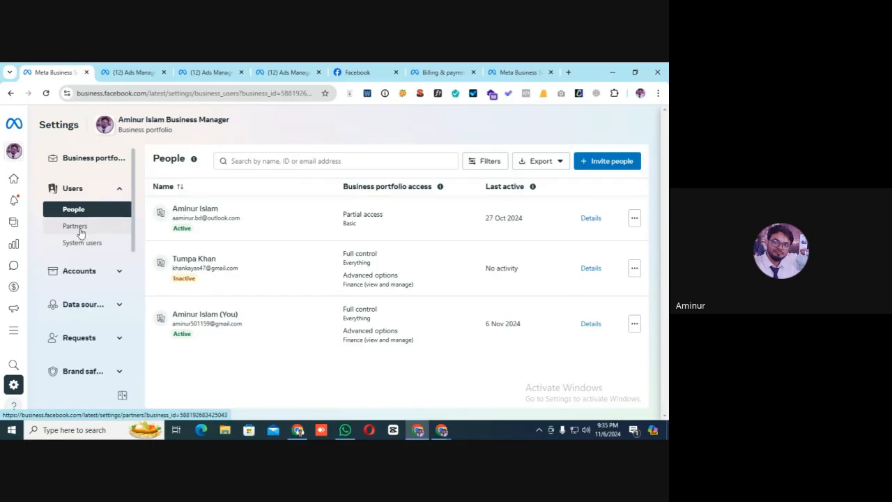
left_click(78, 229)
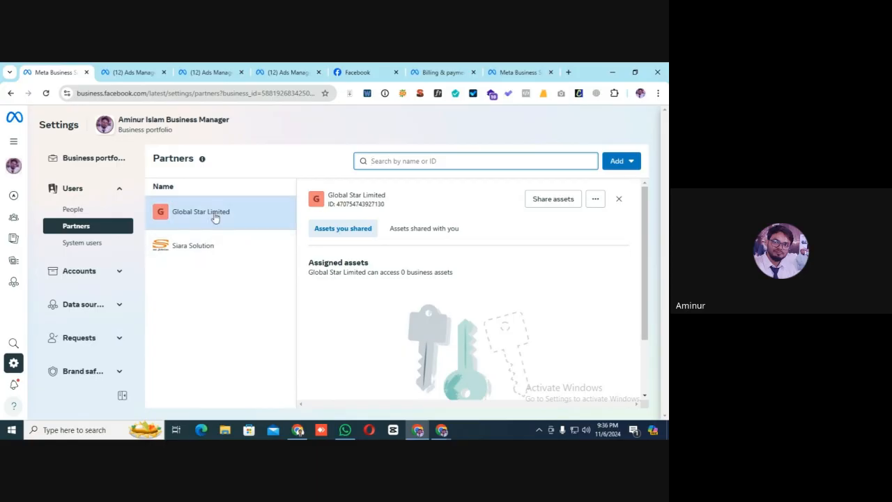
Step: Review Global Star Limited's 'Assets shared with you', then start Share assets for Siara Solution
left_click(214, 215)
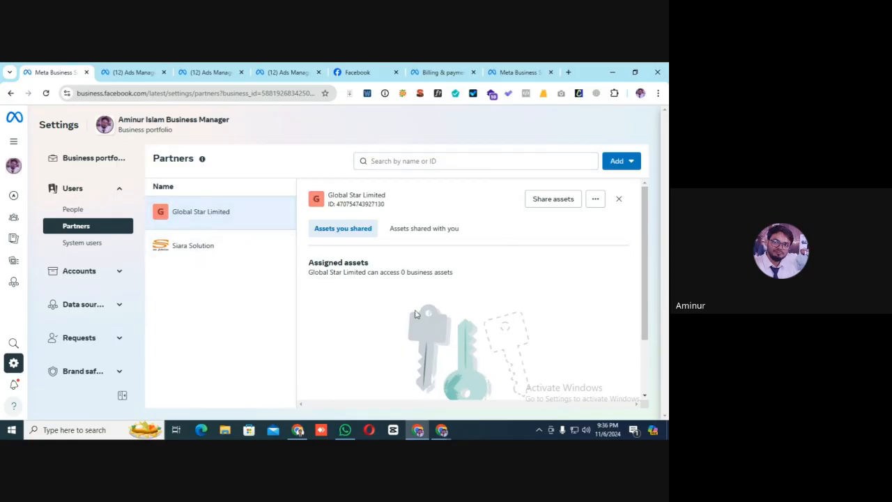
scroll(372, 293, "down", 1)
scroll(372, 293, "up", 1)
scroll(373, 292, "down", 1)
scroll(404, 289, "up", 1)
left_click(438, 228)
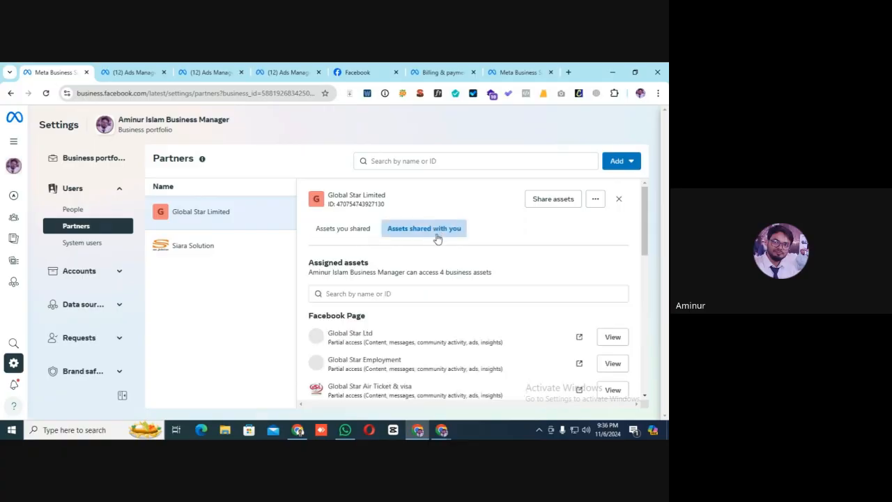
scroll(415, 280, "down", 1)
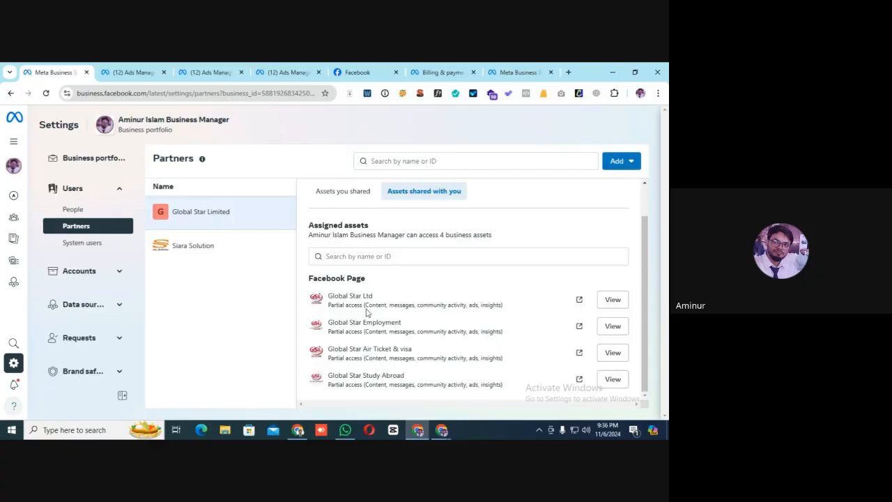
scroll(453, 342, "up", 1)
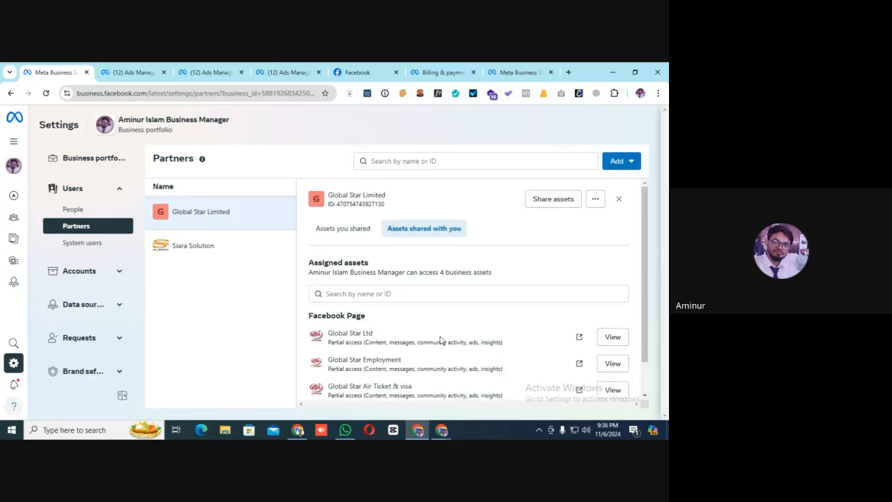
scroll(440, 342, "down", 1)
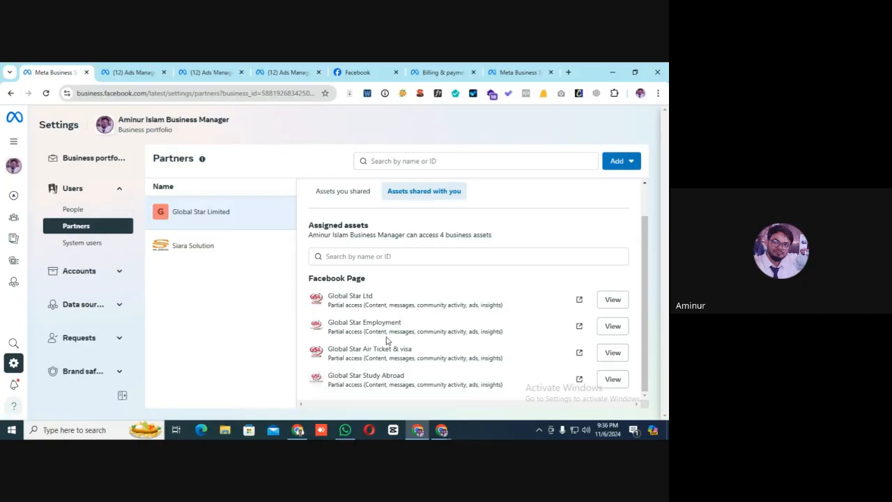
left_click(190, 248)
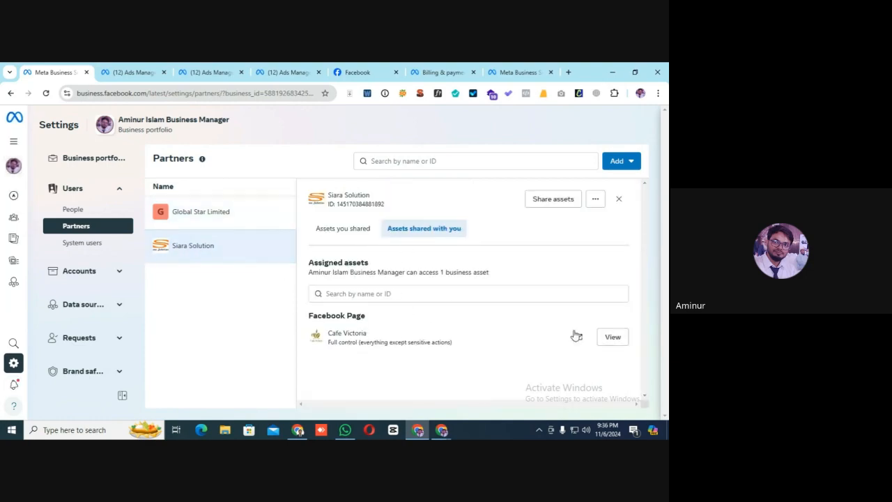
left_click(556, 200)
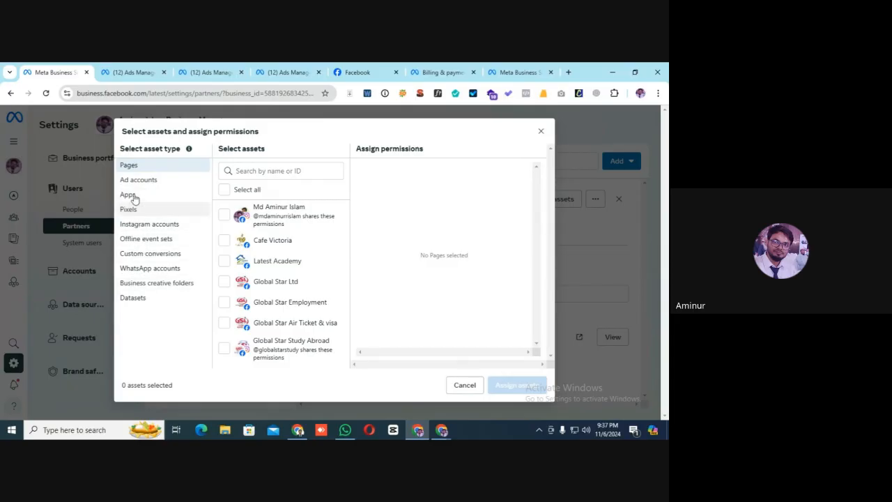
Step: Select the Cafe Victoria and Latest Academy pages with Content, Messages and calls, and Ads access
left_click(223, 240)
left_click(224, 260)
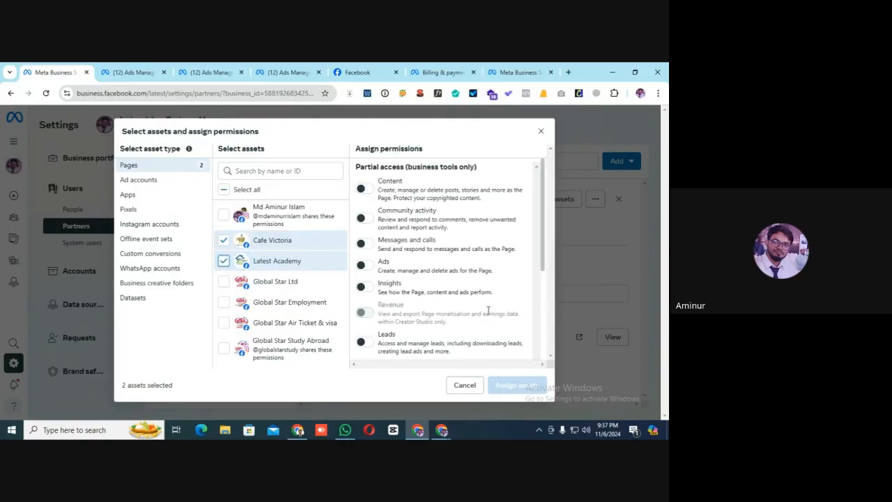
left_click(365, 189)
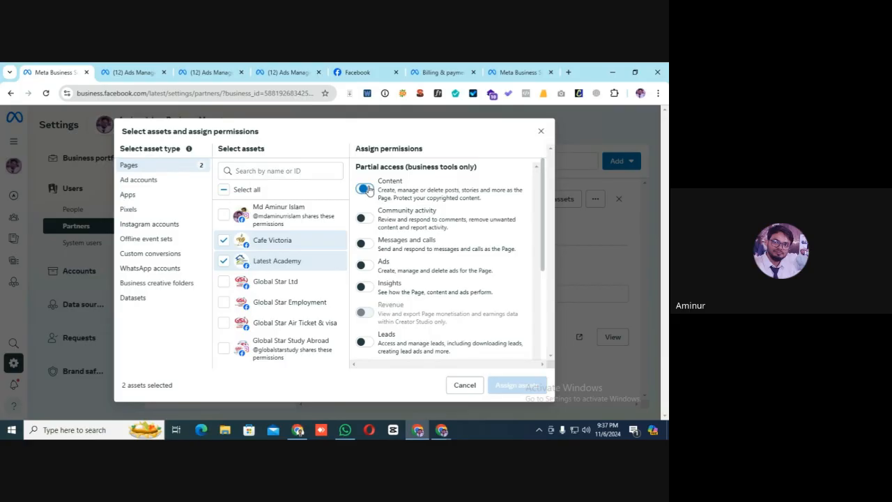
left_click(366, 243)
left_click(364, 266)
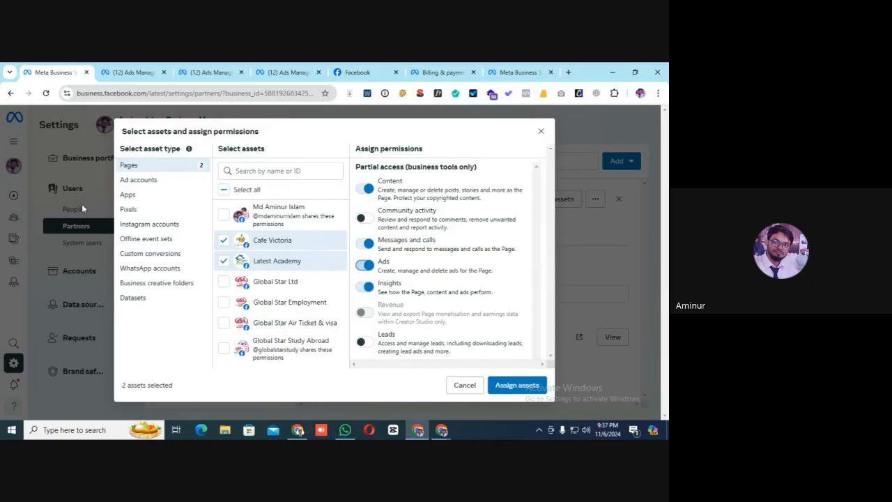
Step: Try sharing the IBBL ad account with full control, then deselect it
left_click(138, 181)
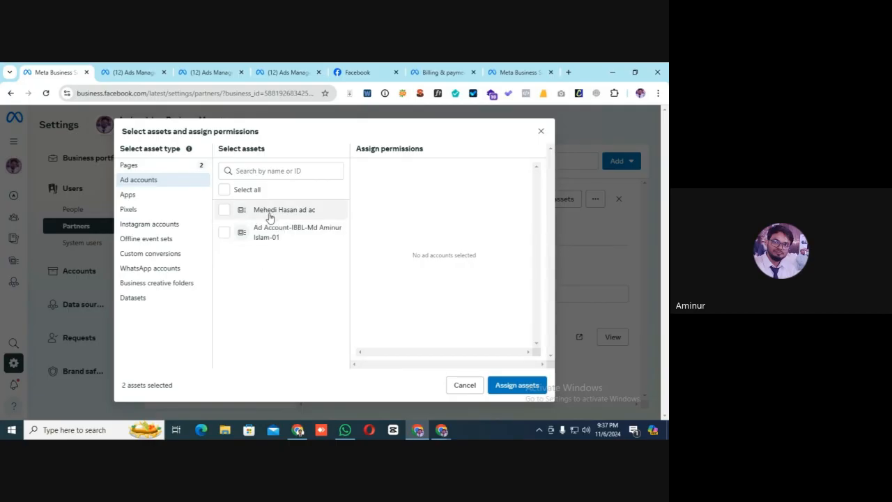
left_click(224, 233)
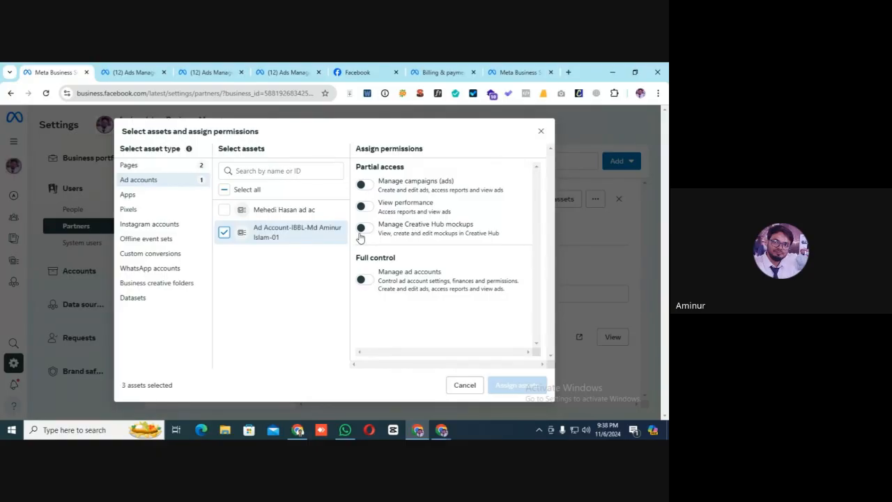
left_click(364, 280)
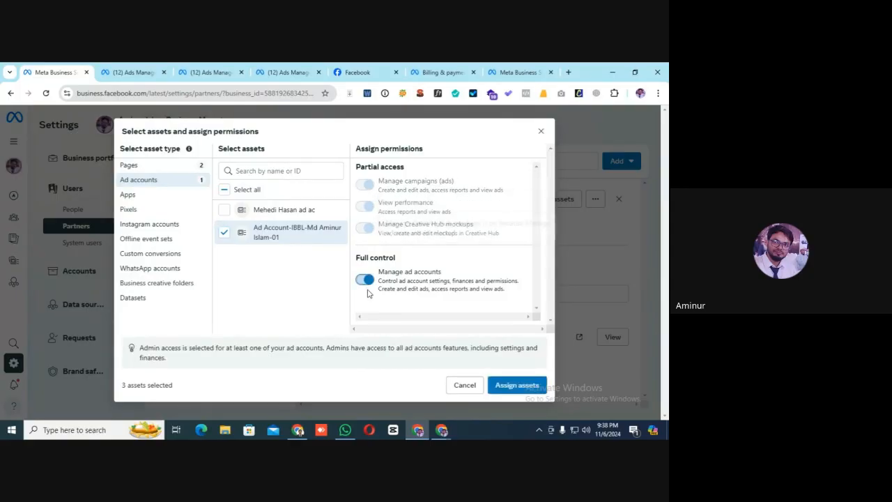
left_click(222, 234)
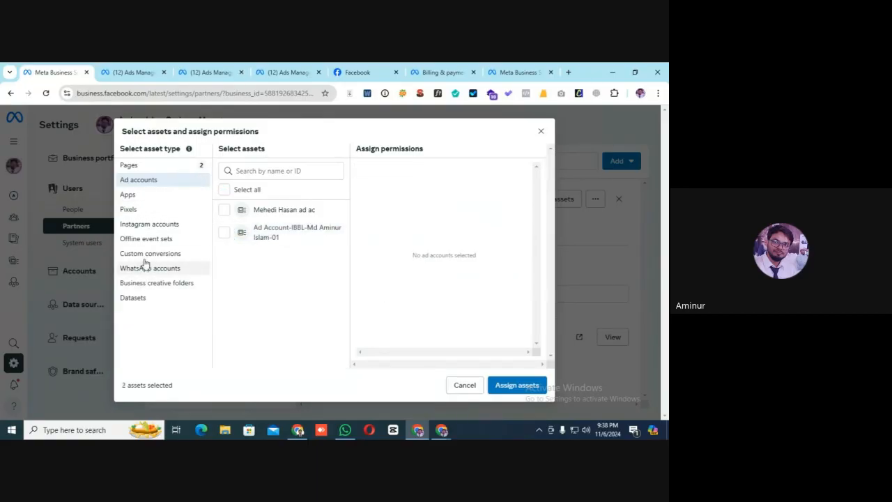
Step: Select and then deselect the first Instagram account, leaving 2 assets selected
left_click(148, 225)
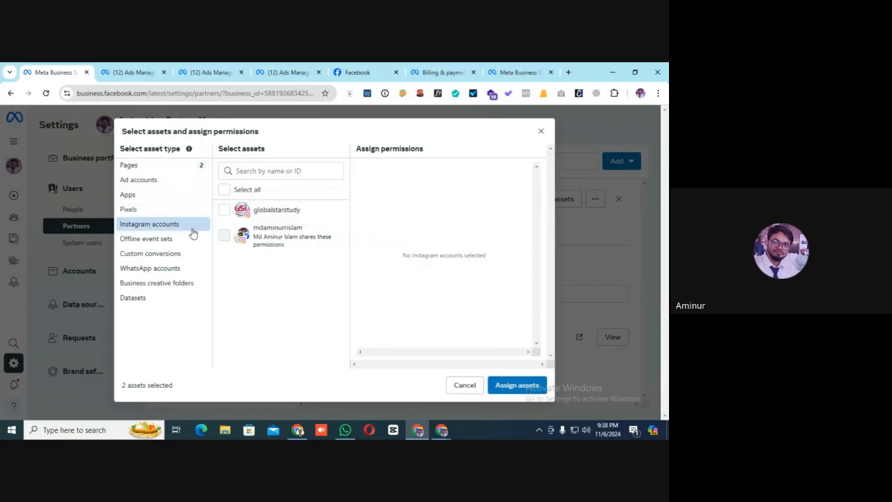
left_click(224, 211)
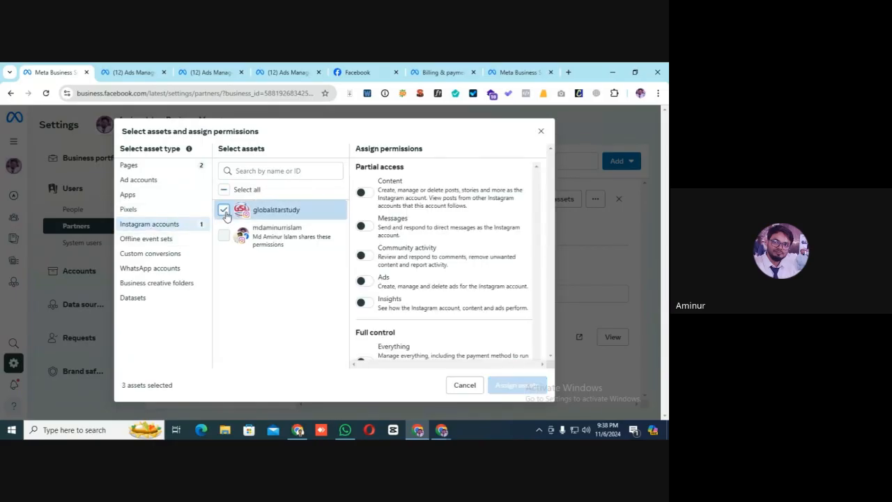
scroll(464, 280, "down", 1)
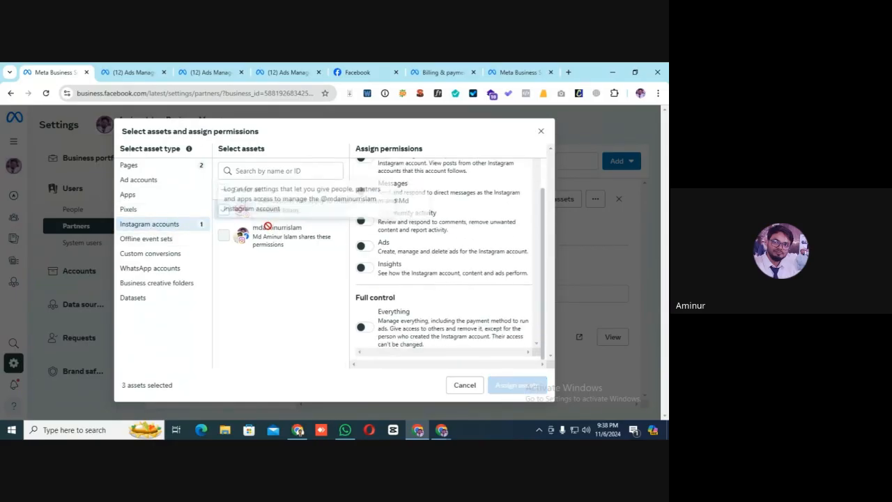
left_click(224, 210)
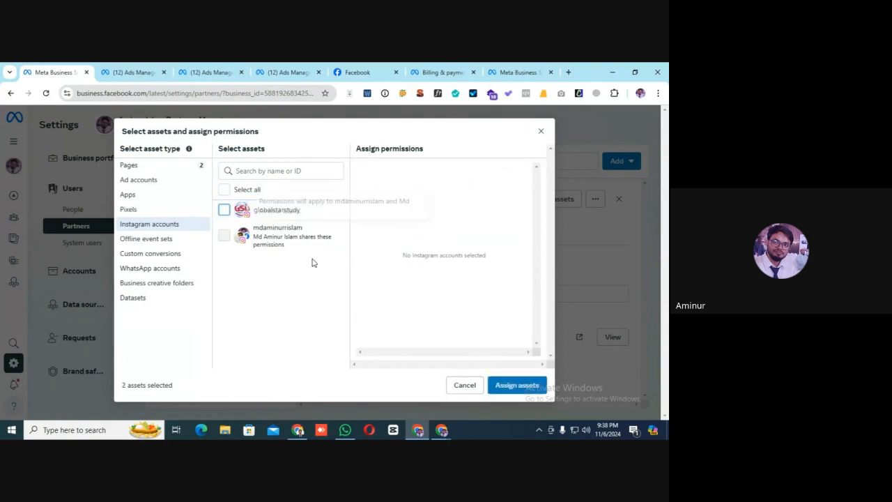
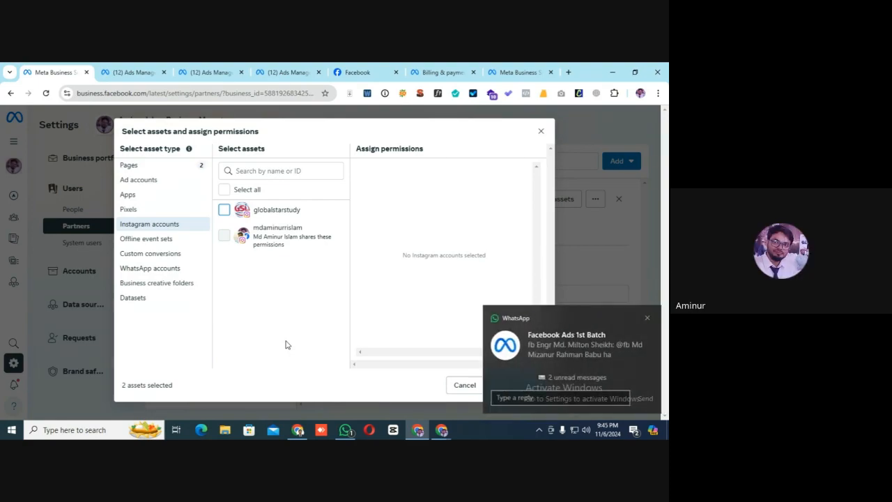
Step: Open the Facebook Ads 1st Batch group chat in WhatsApp from its notification
left_click(571, 362)
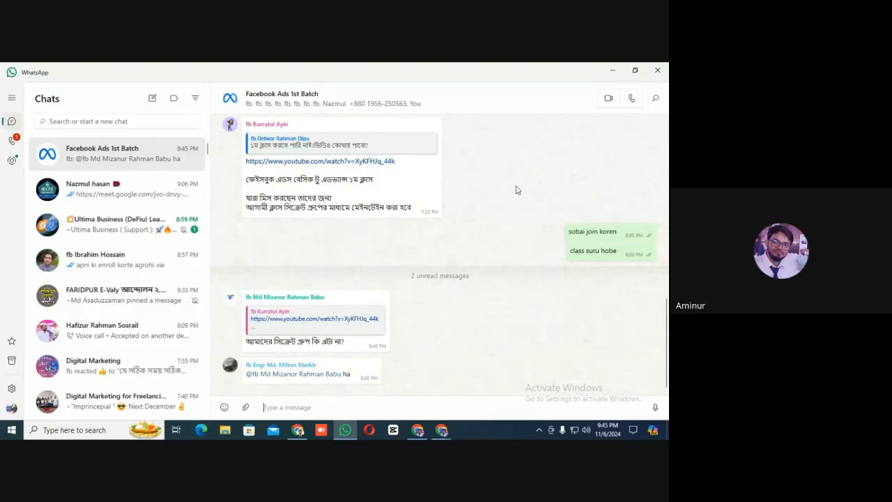
Step: Minimize WhatsApp to return to the asset-assignment dialog in Chrome
left_click(611, 70)
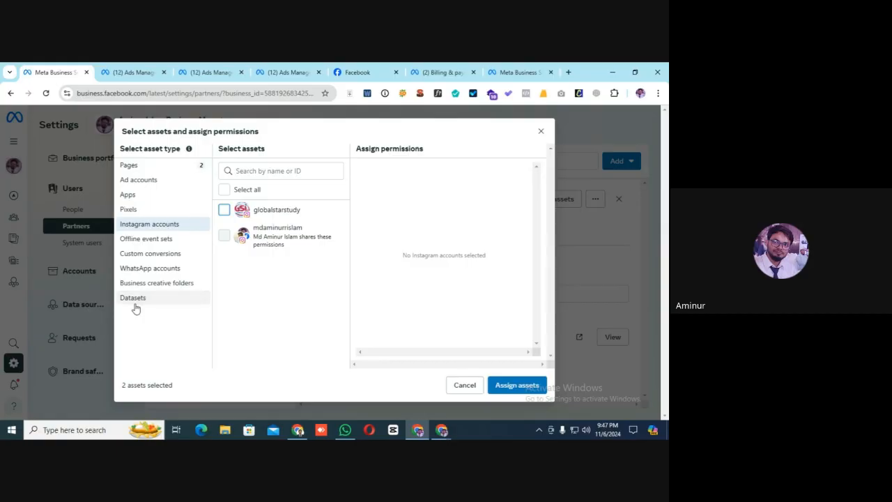
Step: Close the Select assets dialog and go to System users under Users
left_click(540, 131)
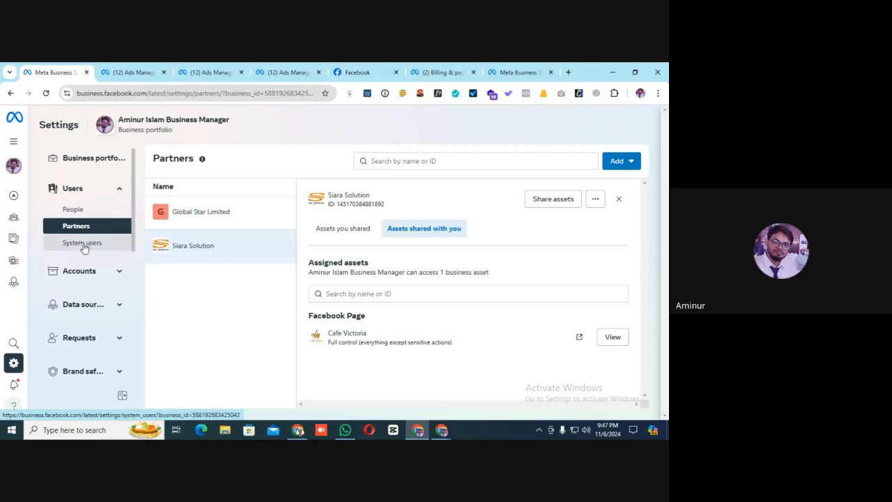
left_click(84, 244)
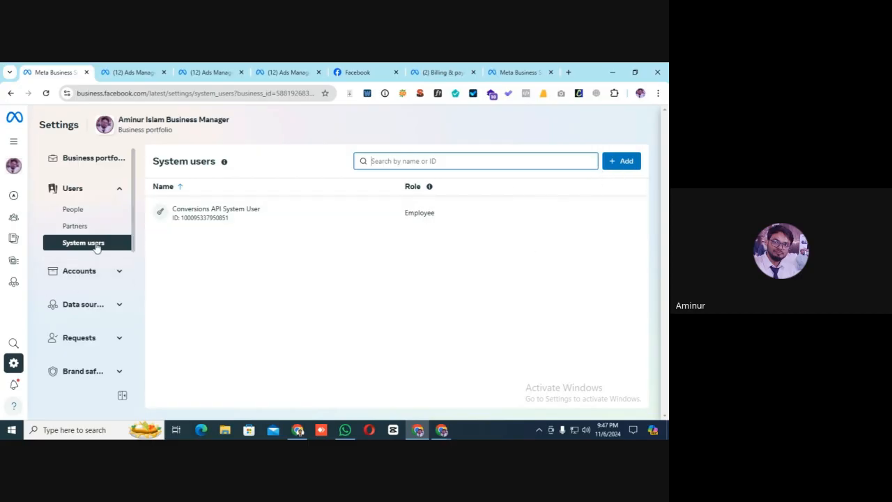
Step: Collapse the Users group and expand Accounts to list Pages, Ad accounts, Apps and others
left_click(78, 190)
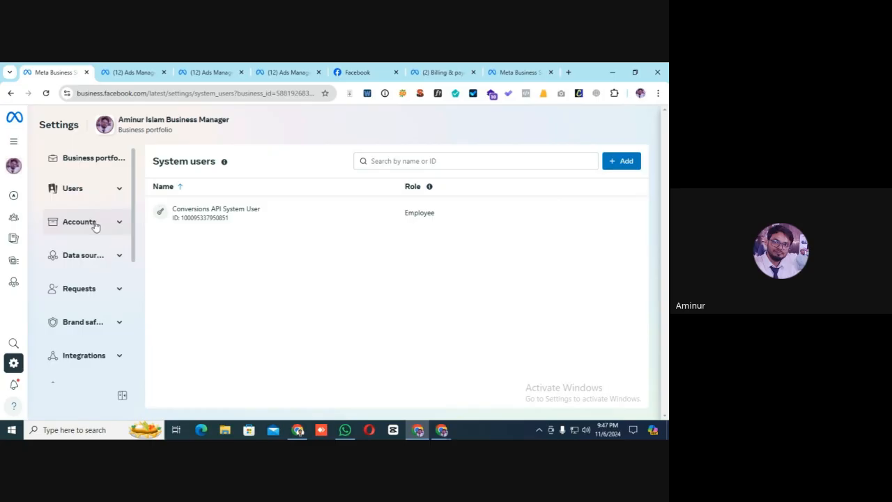
left_click(95, 223)
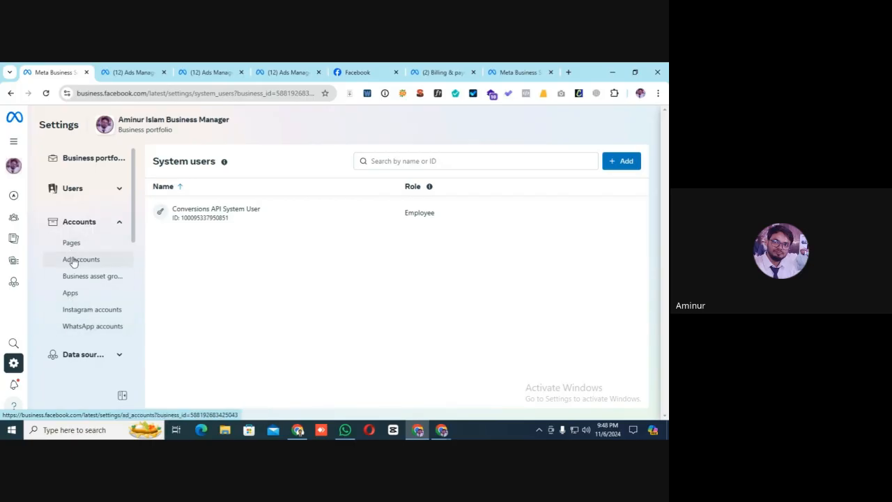
scroll(68, 245, "down", 2)
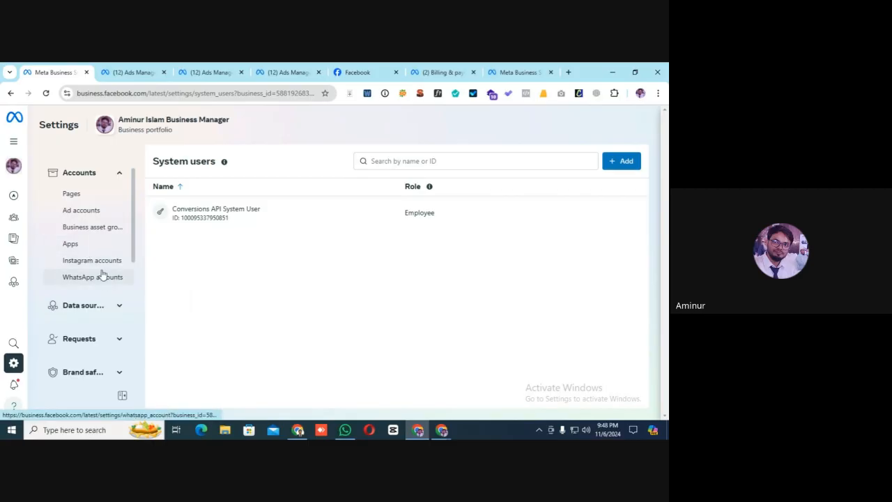
Step: Open the Pages settings, browse the Page list, and re-expand the Users group
left_click(82, 199)
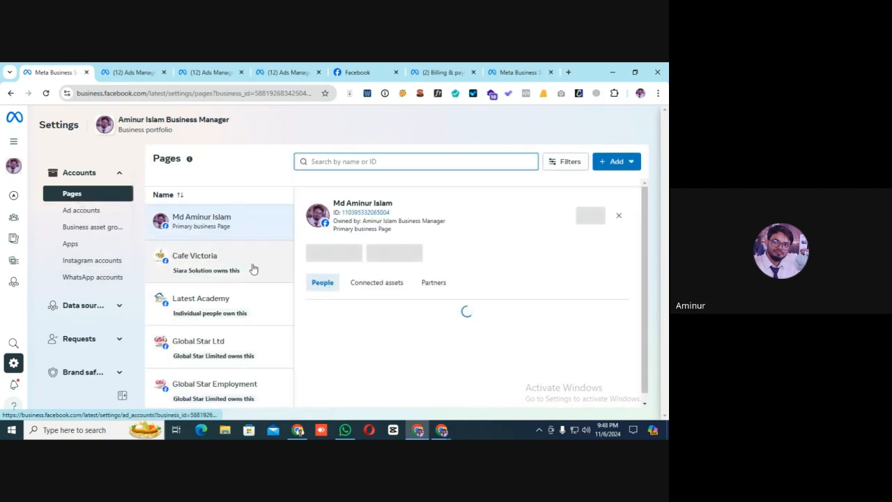
scroll(258, 225, "down", 1)
scroll(256, 240, "down", 2)
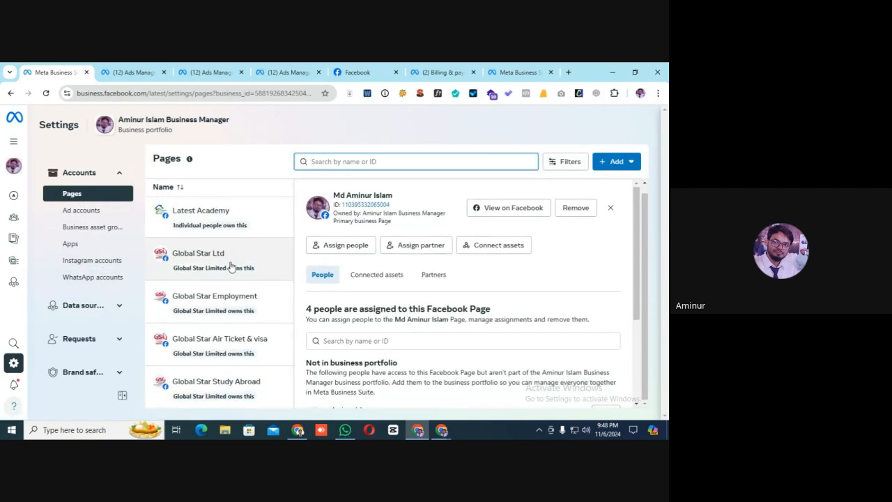
scroll(233, 265, "up", 2)
scroll(223, 268, "down", 1)
scroll(222, 269, "up", 2)
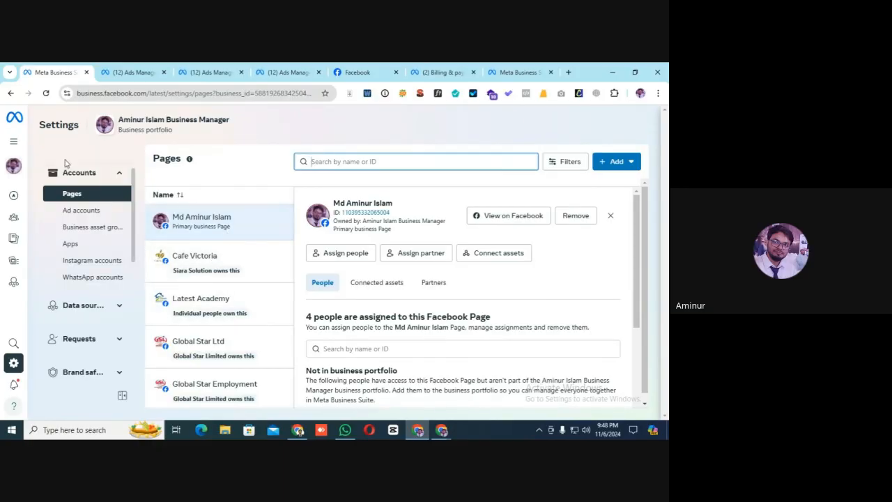
scroll(89, 192, "up", 2)
left_click(101, 221)
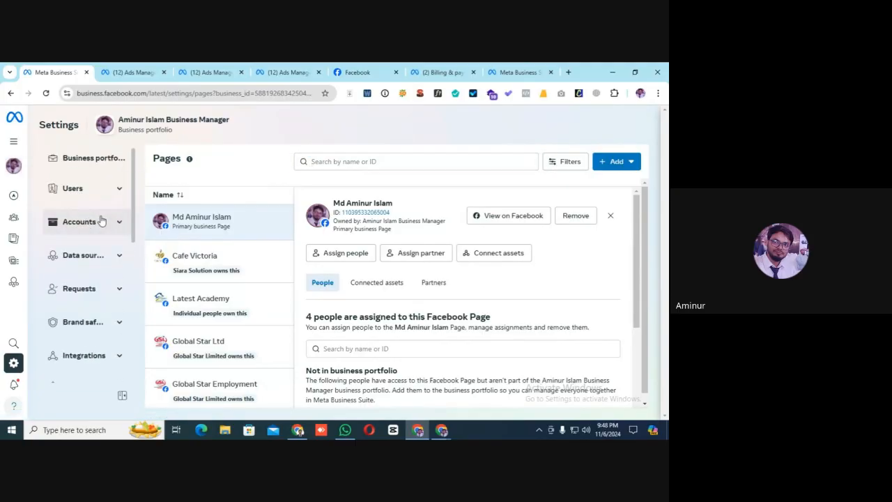
left_click(101, 221)
left_click(98, 188)
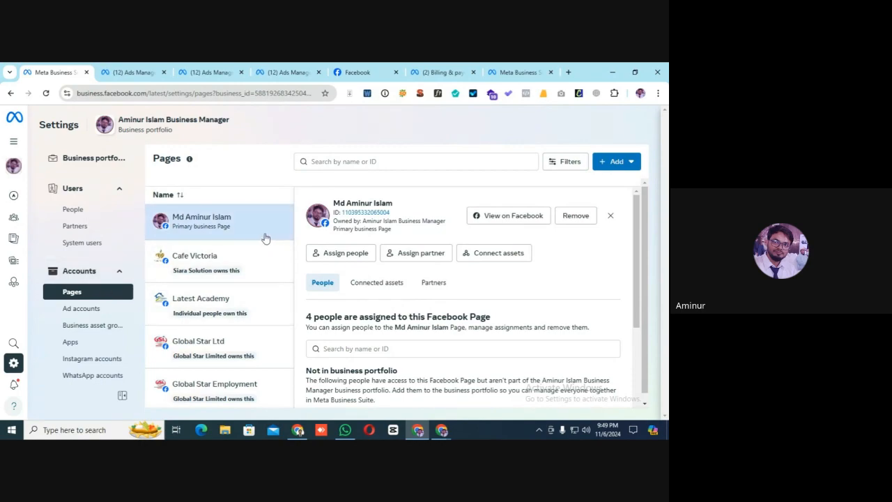
Step: Review the full Pages table with access counts, then bring up the Add Page options
left_click(87, 295)
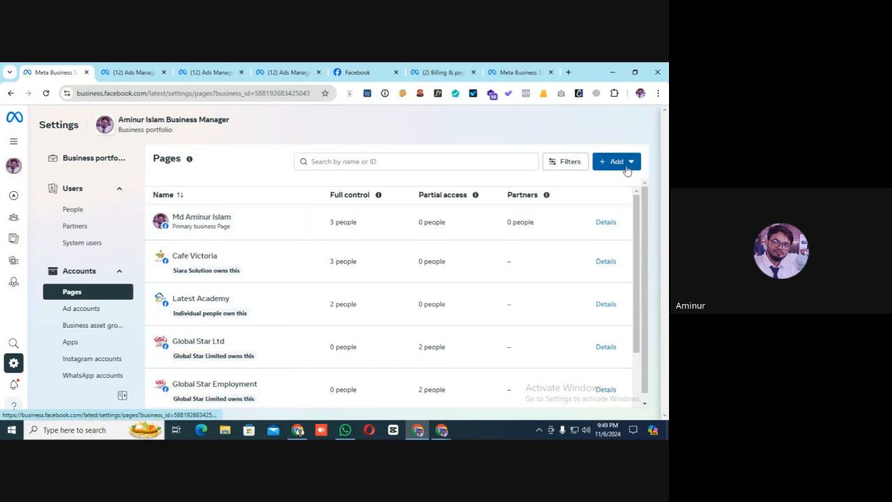
scroll(273, 246, "down", 2)
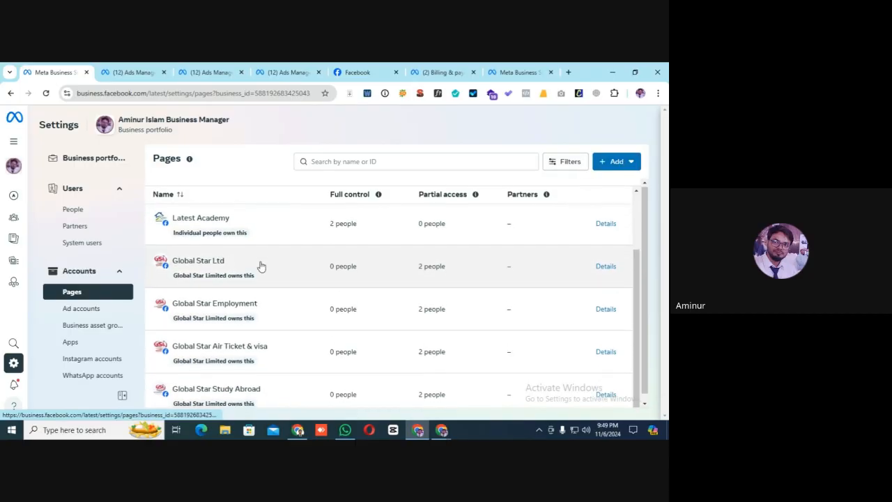
scroll(255, 290, "up", 1)
scroll(256, 276, "up", 1)
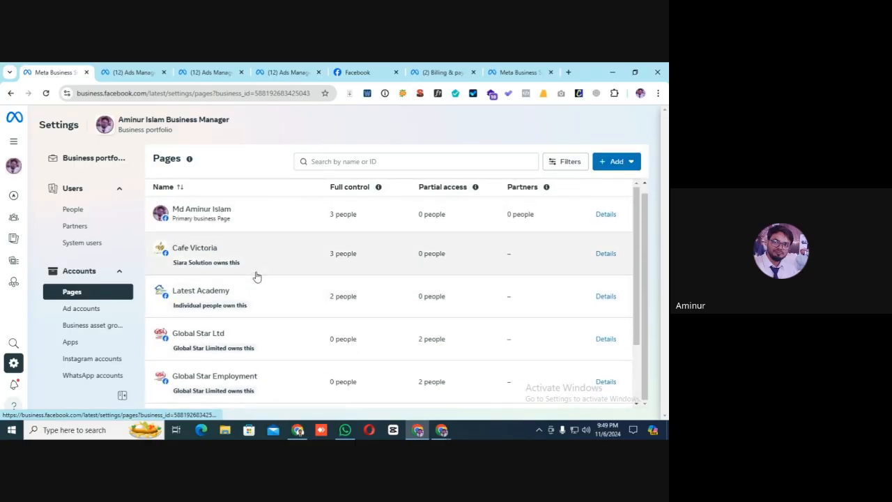
left_click(389, 161)
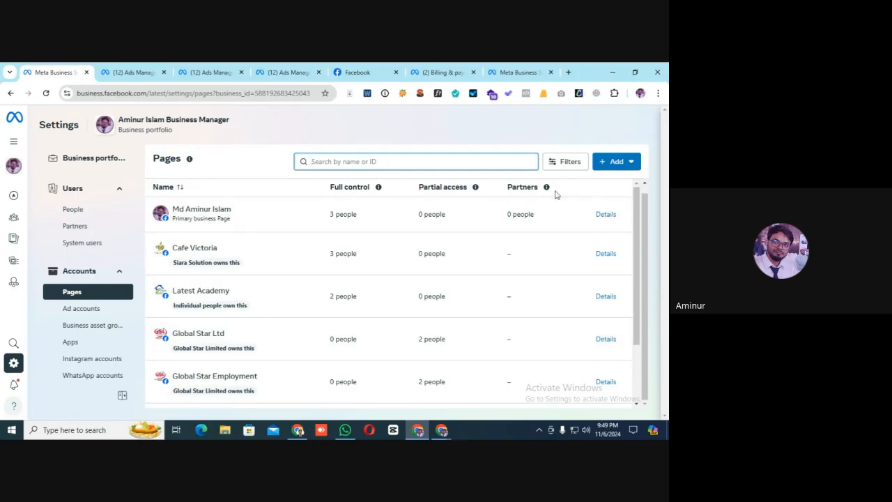
left_click(629, 161)
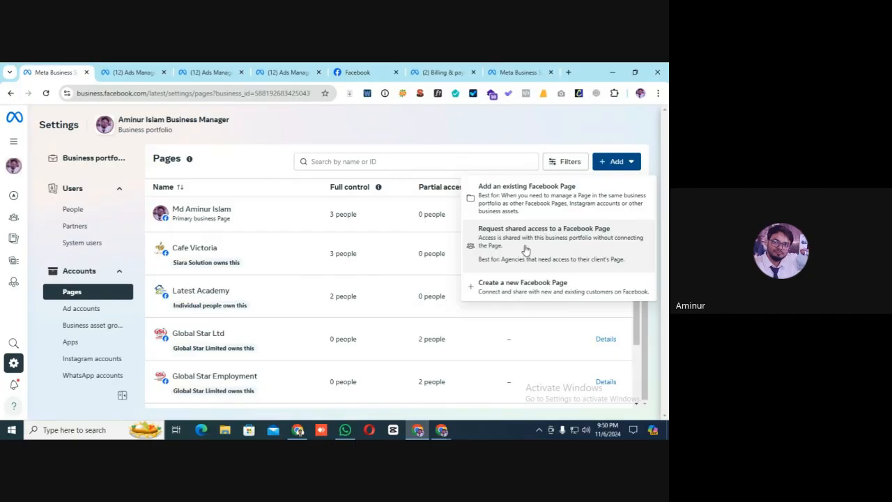
Step: Start a Page access request, search 'aminur', pick a match, then clear it
left_click(526, 249)
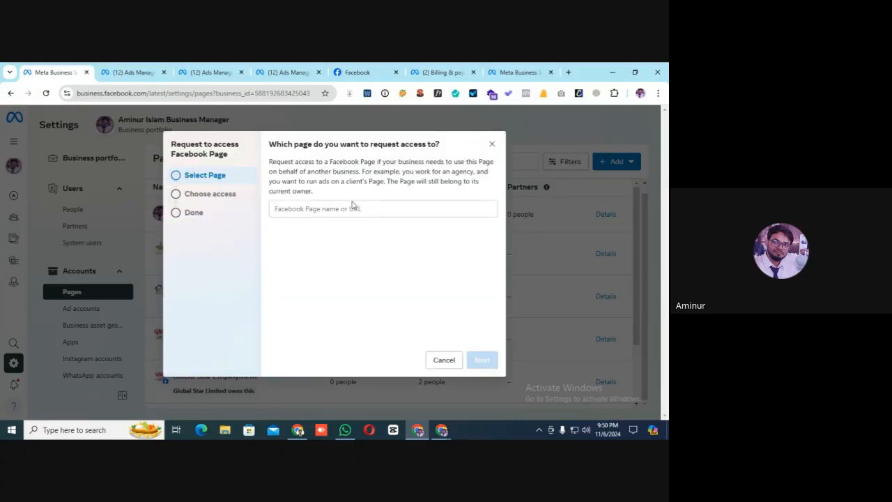
left_click(341, 211)
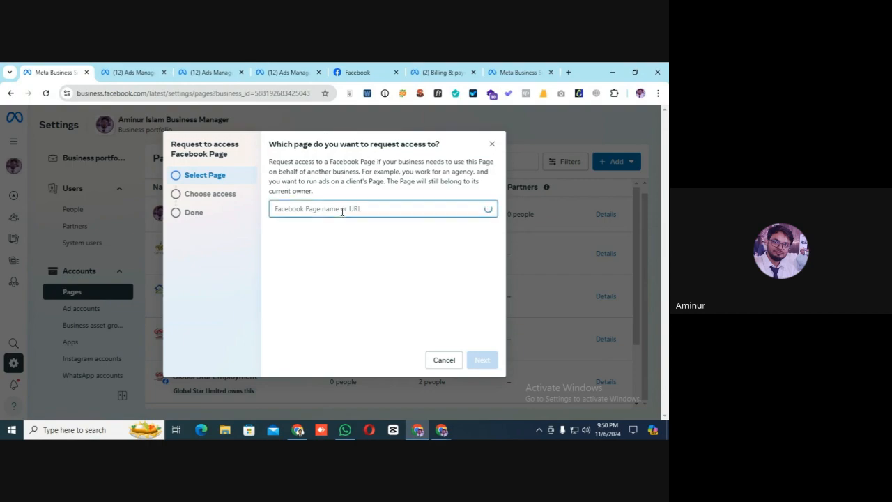
type("aminur")
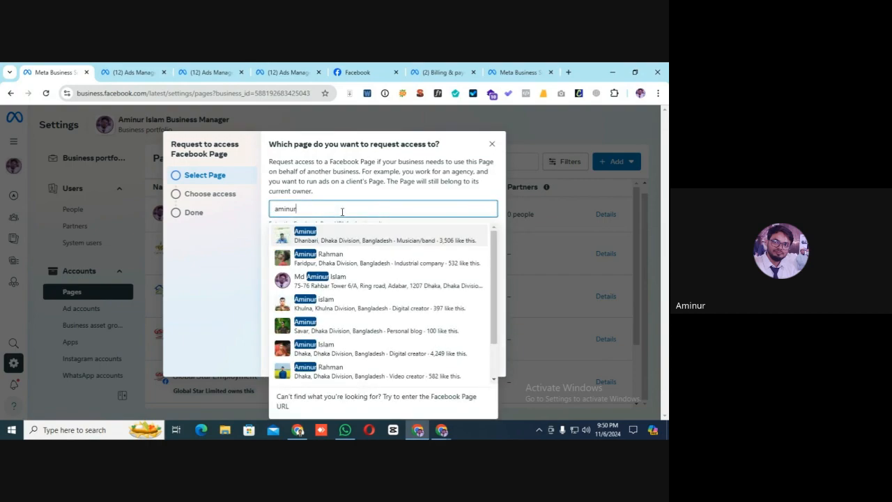
key("BackSpace")
key("BackSpace")
key("BackSpace")
key("BackSpace")
key("BackSpace")
key("BackSpace")
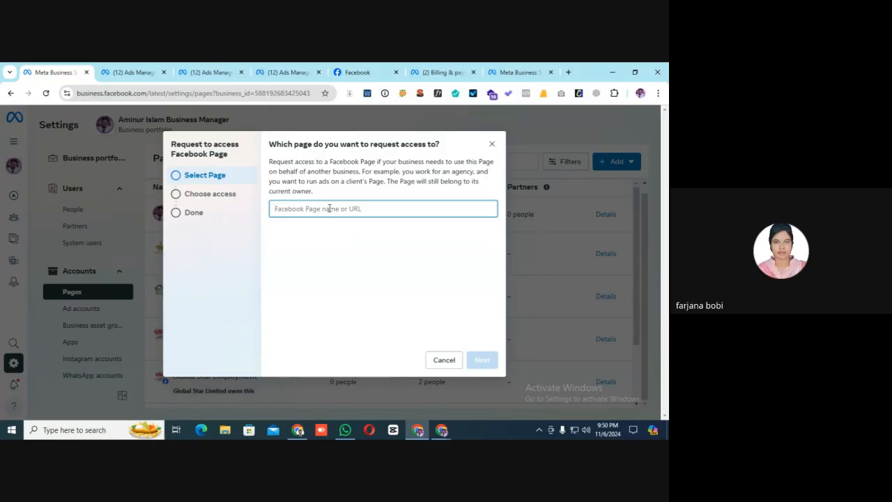
type("aminur")
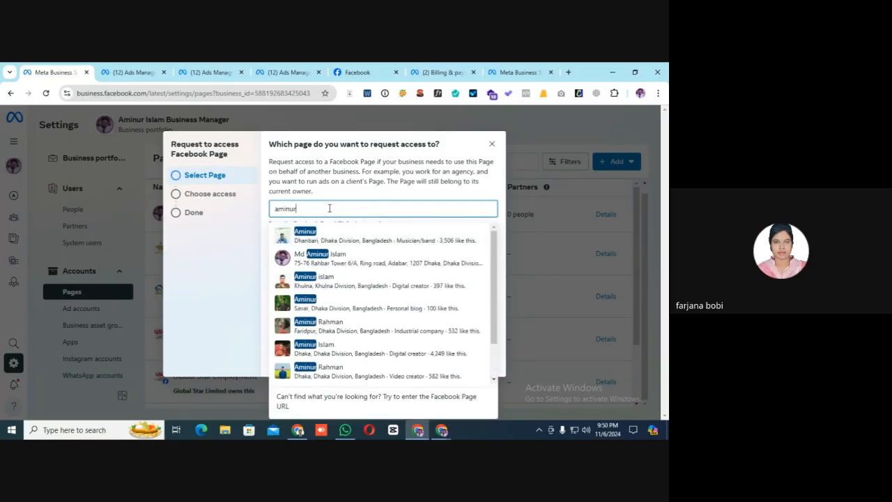
left_click(322, 233)
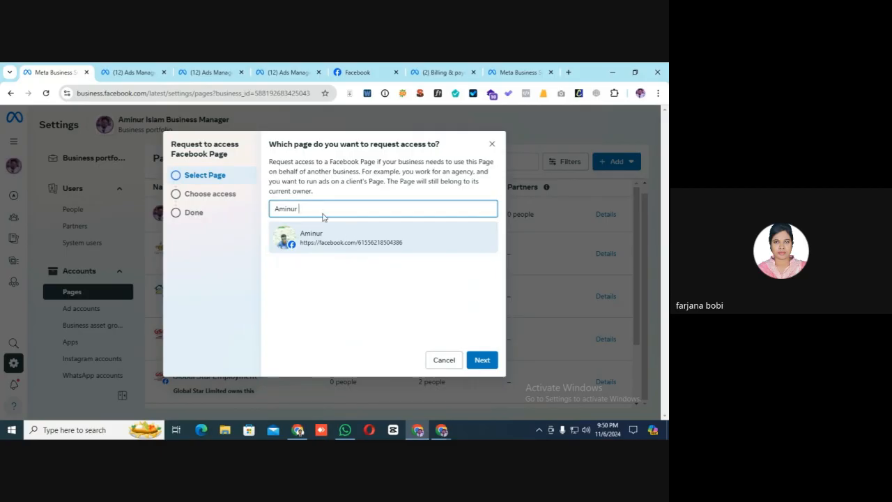
key("BackSpace")
key("BackSpace")
key("BackSpace")
key("BackSpace")
key("BackSpace")
key("BackSpace")
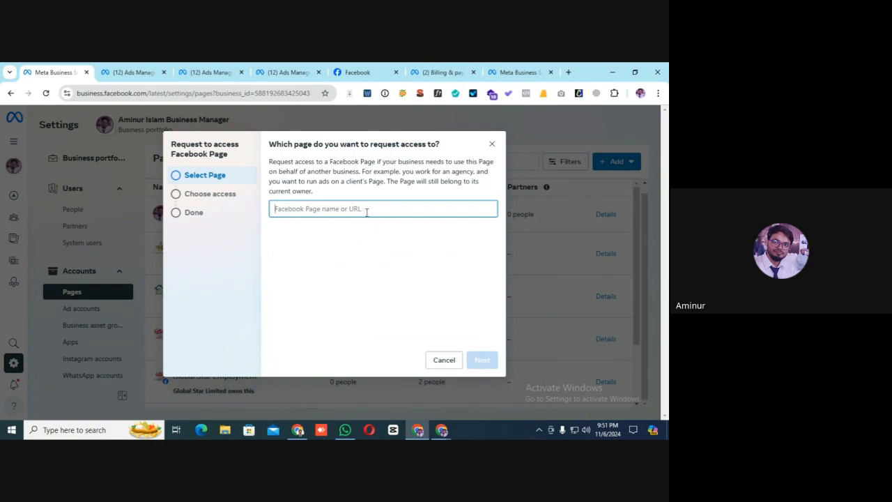
Step: Search 'cofee', clear it, and close the Request to access dialog unsent
type("cofee")
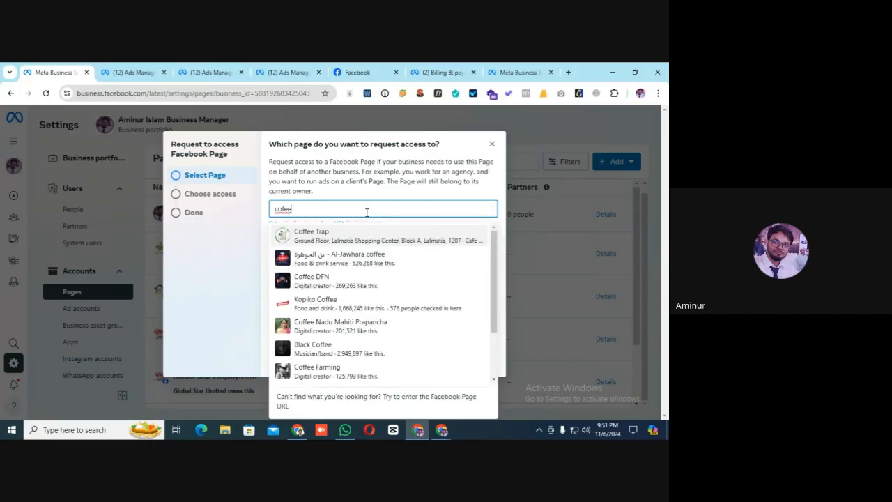
scroll(316, 324, "down", 2)
scroll(316, 322, "up", 2)
key("BackSpace")
key("BackSpace")
key("BackSpace")
key("BackSpace")
key("BackSpace")
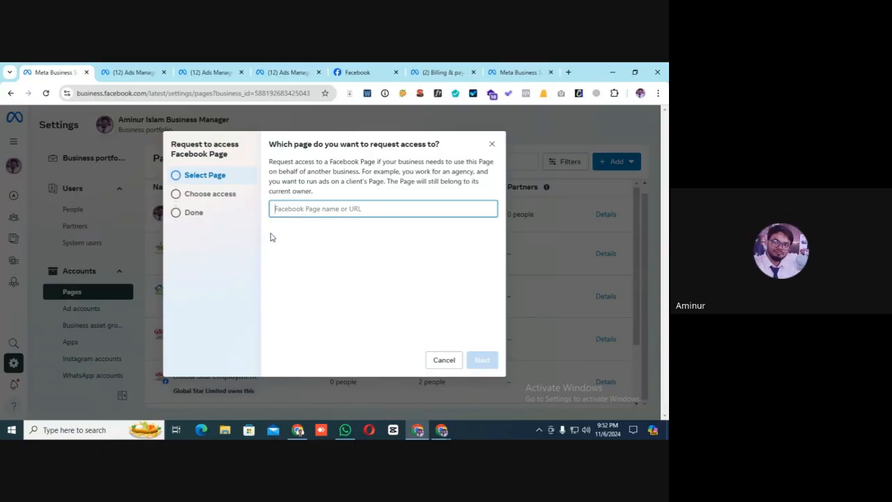
left_click(224, 195)
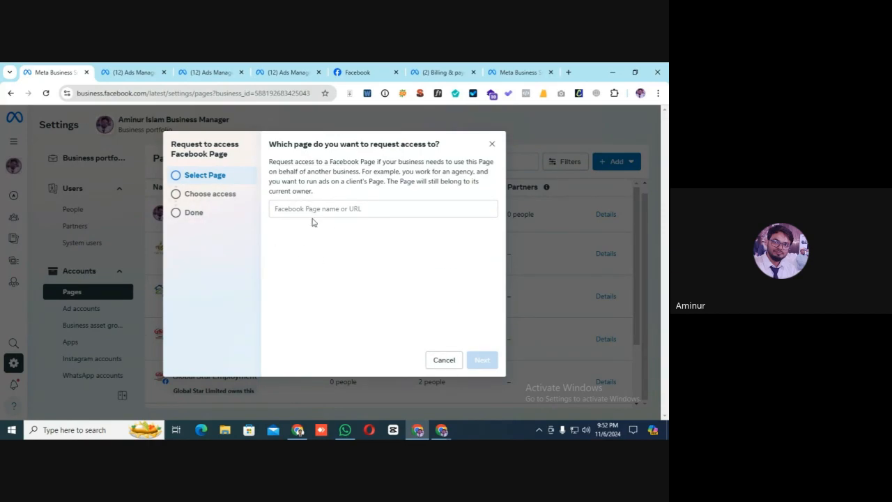
left_click(489, 144)
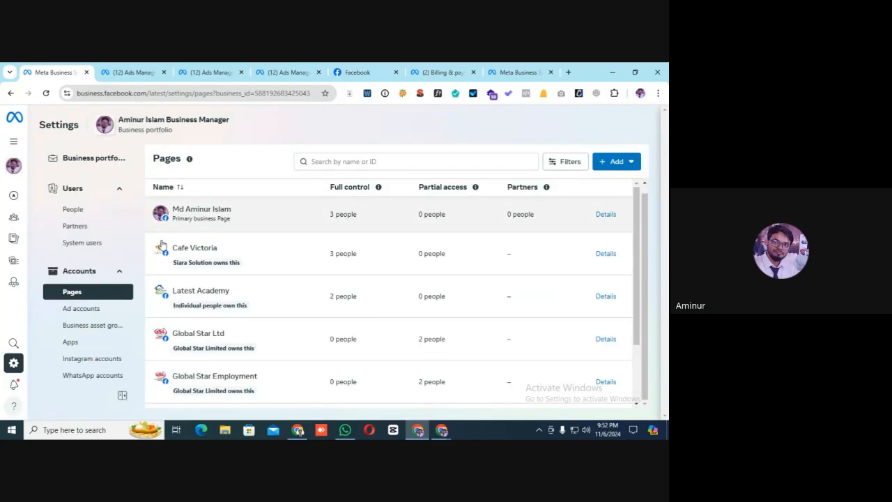
scroll(181, 287, "down", 1)
scroll(193, 285, "up", 2)
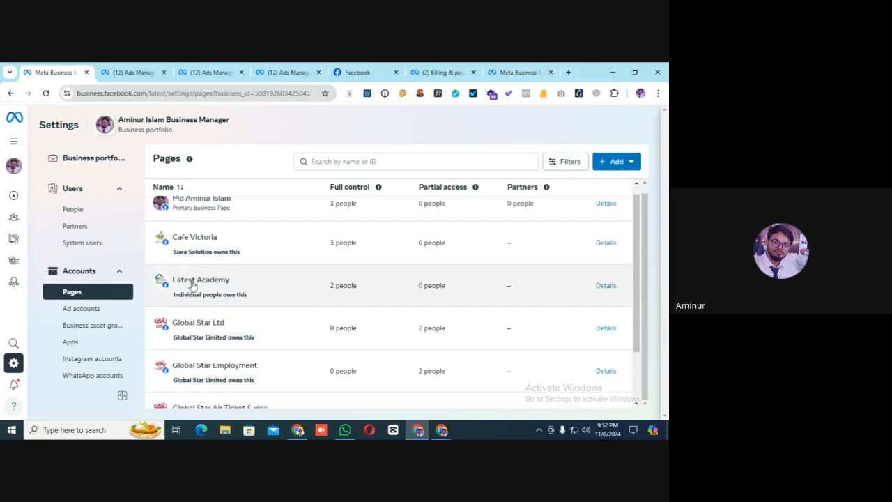
left_click(605, 166)
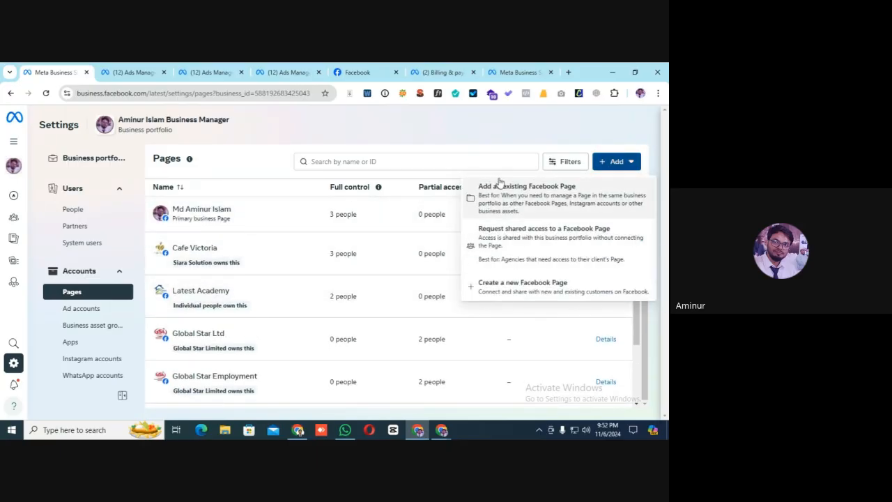
left_click(510, 294)
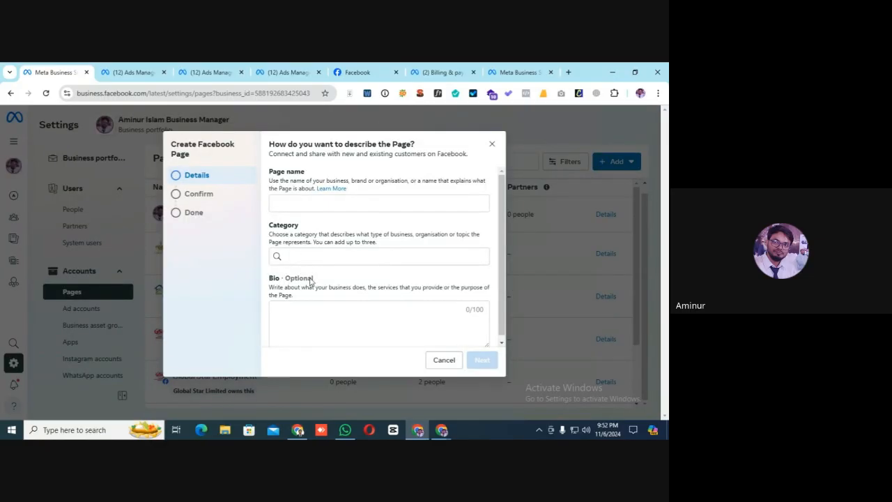
scroll(327, 180, "down", 1)
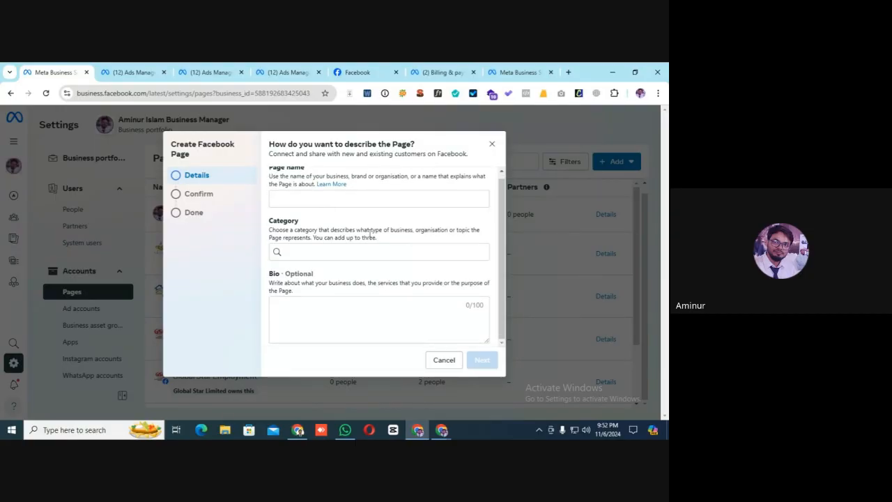
left_click(491, 145)
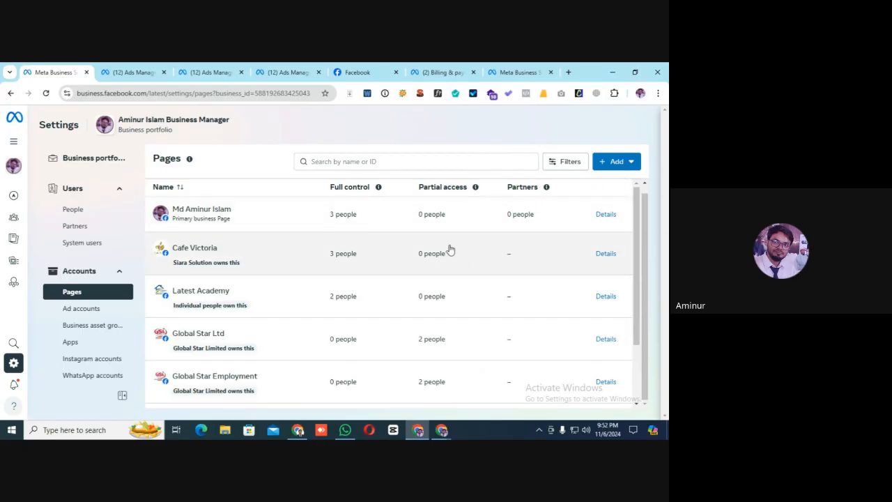
scroll(448, 251, "down", 1)
scroll(81, 310, "down", 1)
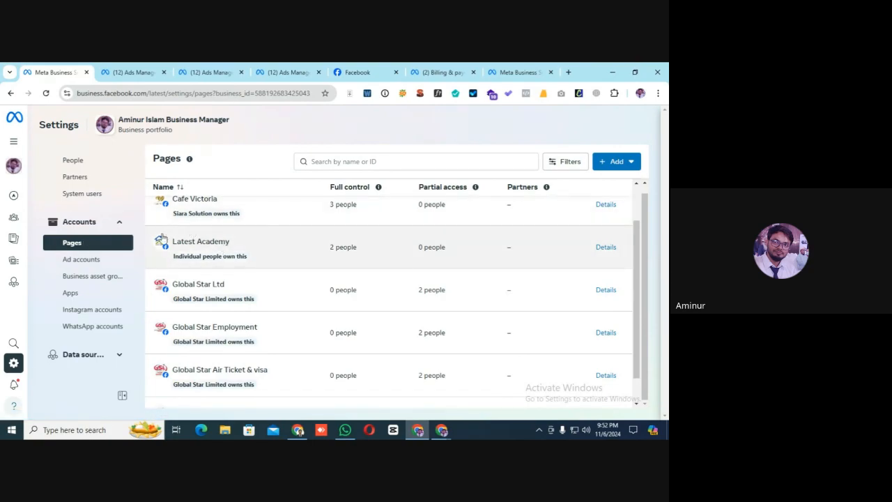
Step: Go to Ad accounts, select the second ad account, and show the Add options
left_click(87, 262)
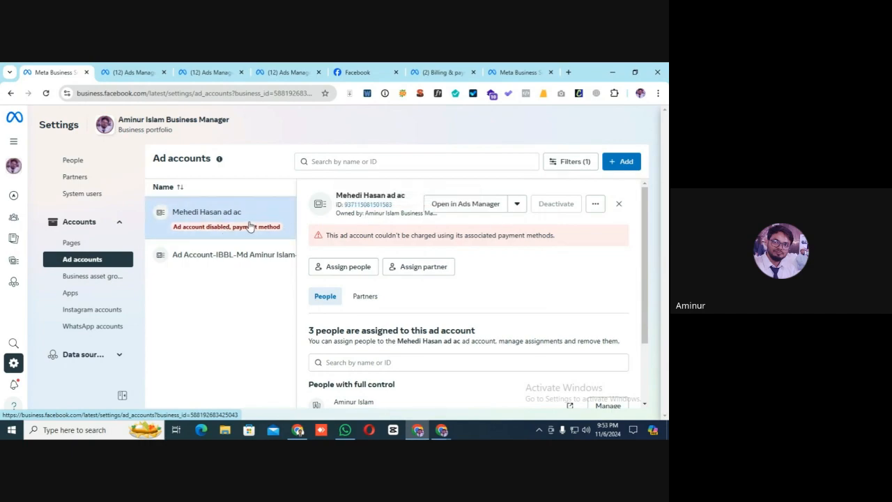
left_click(252, 265)
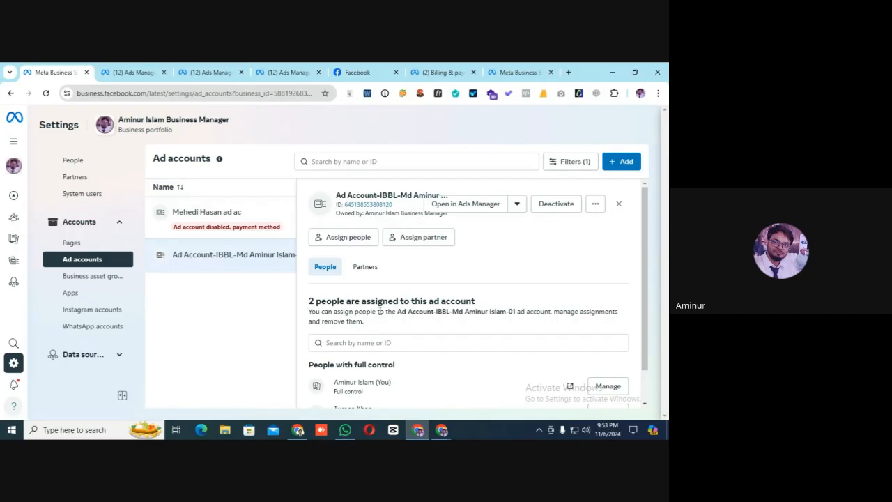
left_click(626, 162)
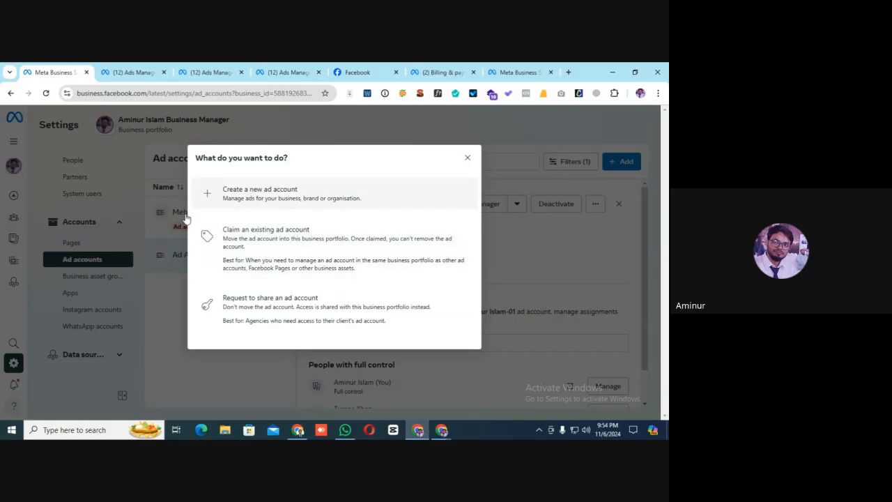
left_click(249, 196)
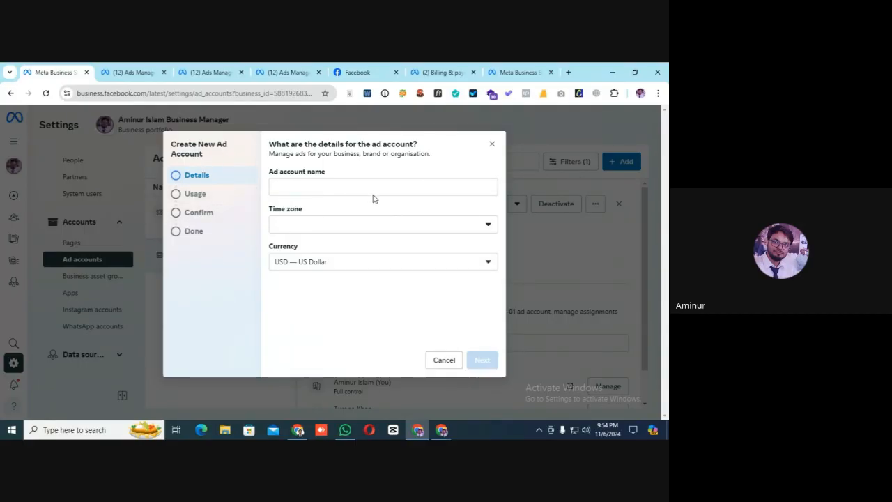
left_click(490, 144)
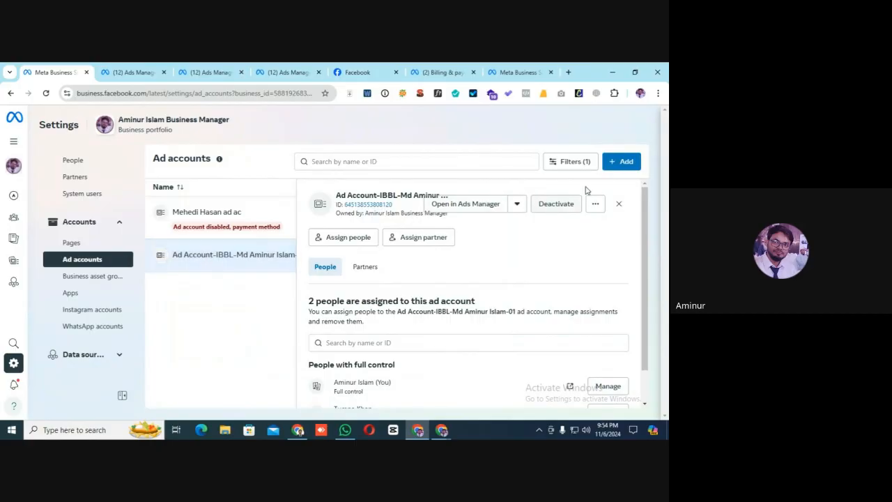
left_click(623, 163)
left_click(248, 196)
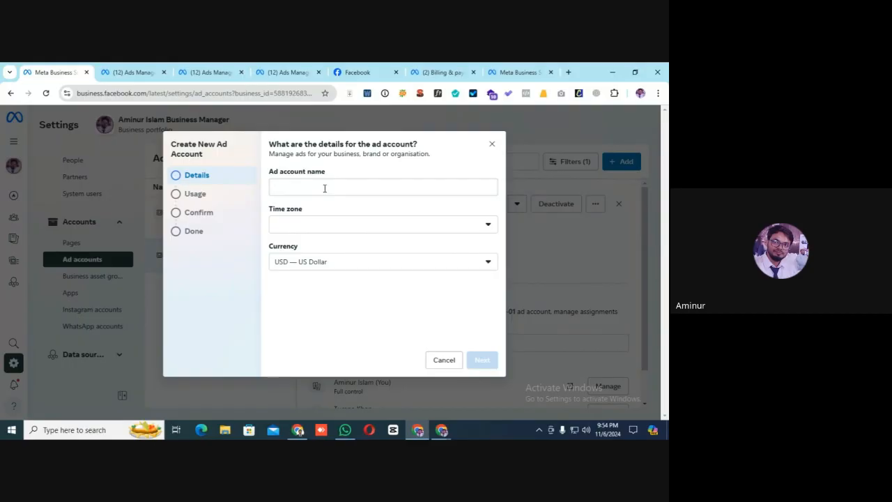
left_click(320, 233)
scroll(320, 339, "down", 3)
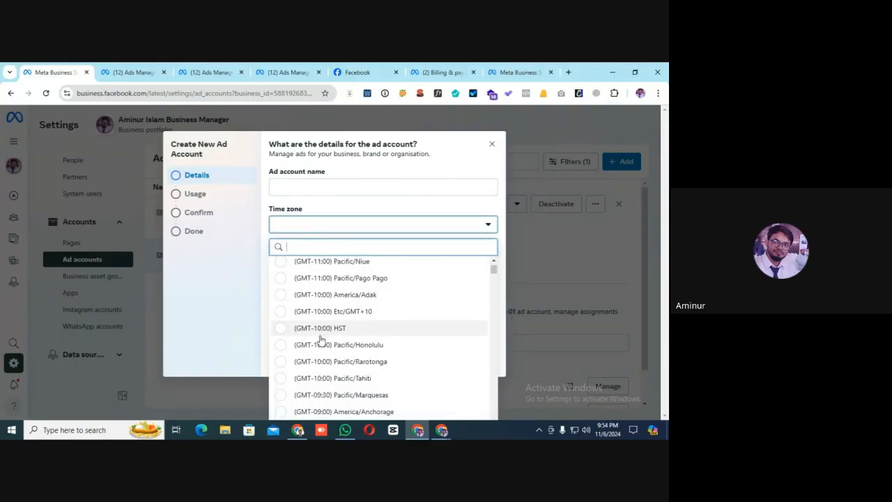
scroll(320, 338, "up", 3)
left_click(344, 217)
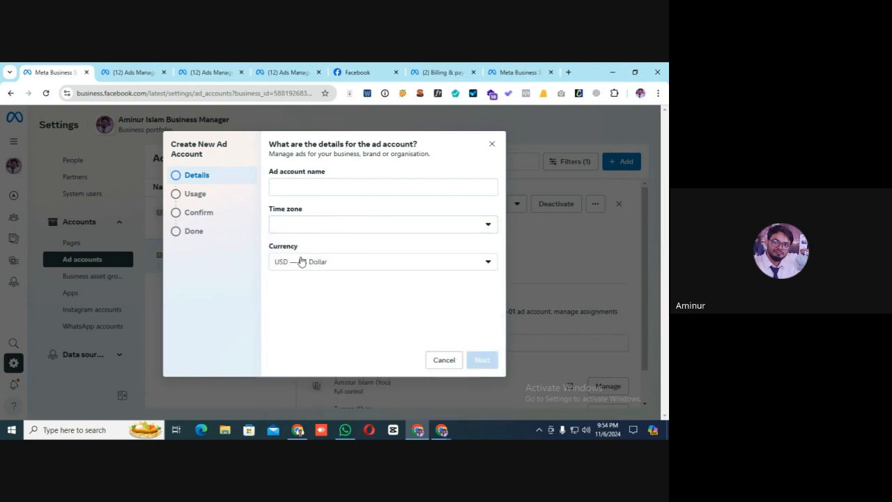
left_click(312, 267)
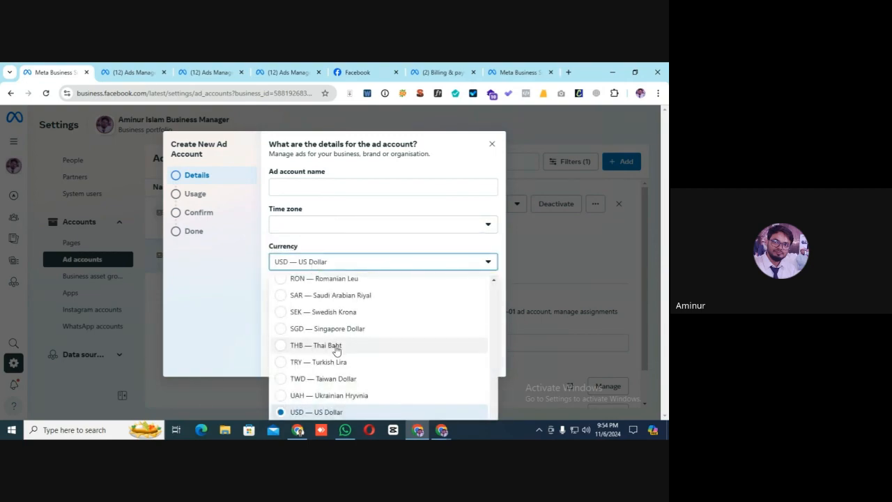
scroll(314, 347, "up", 3)
scroll(314, 347, "down", 3)
scroll(315, 346, "up", 10)
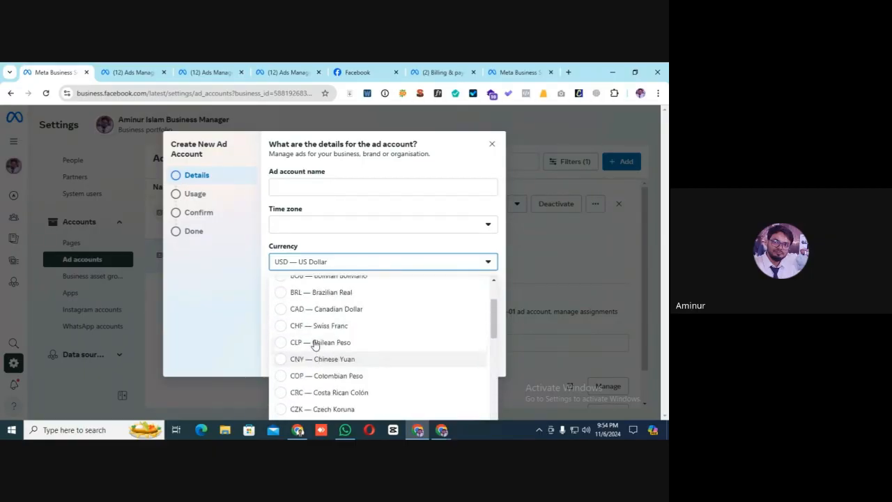
scroll(315, 343, "up", 2)
scroll(310, 307, "down", 1)
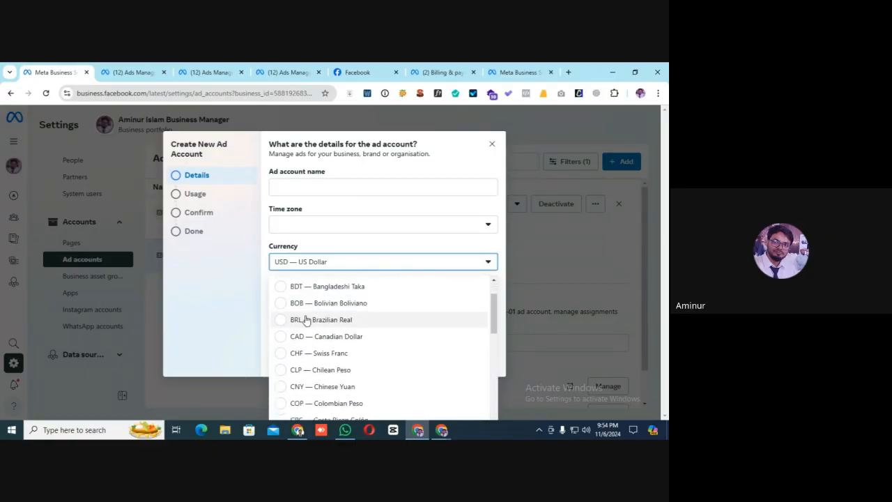
scroll(300, 345, "down", 1)
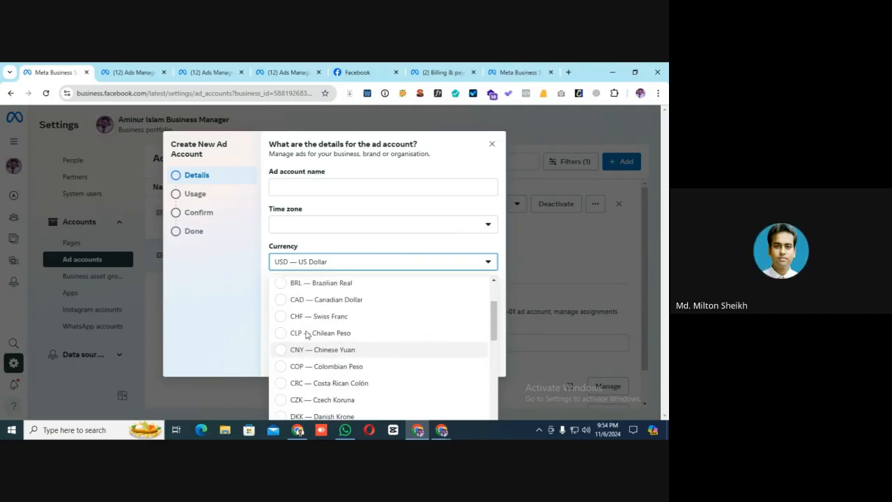
scroll(306, 336, "up", 2)
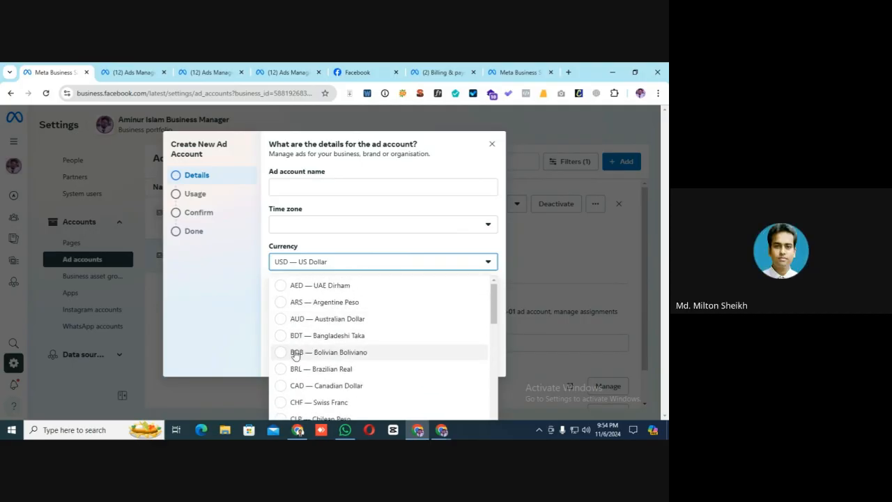
left_click(285, 339)
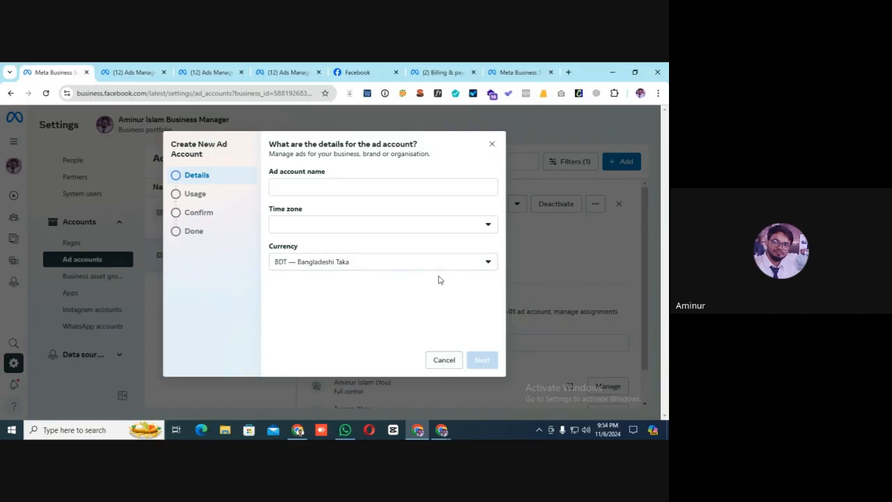
left_click(363, 264)
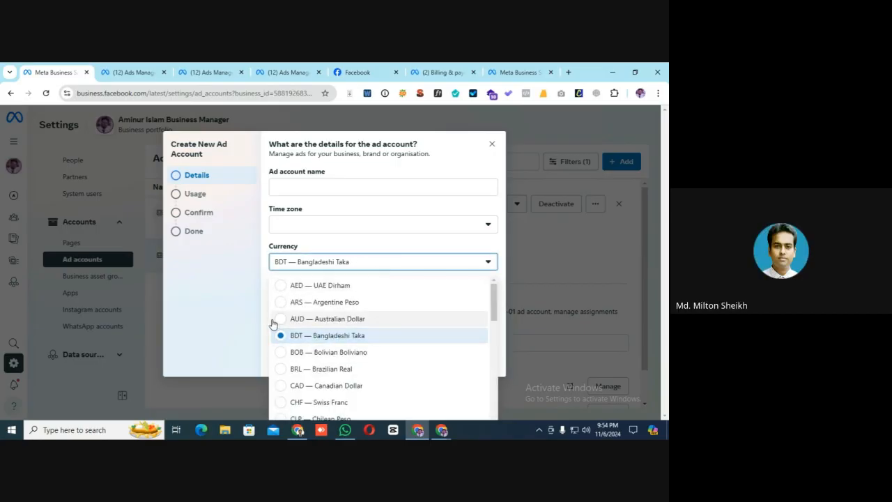
left_click(238, 298)
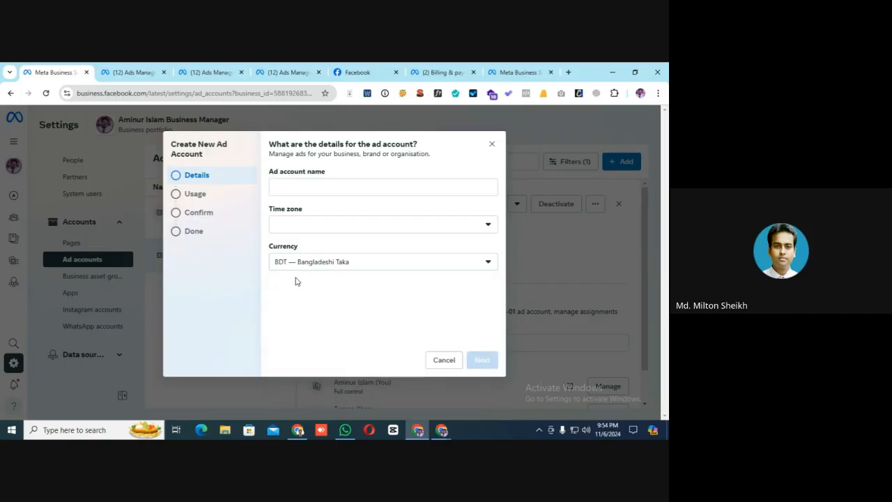
left_click(328, 270)
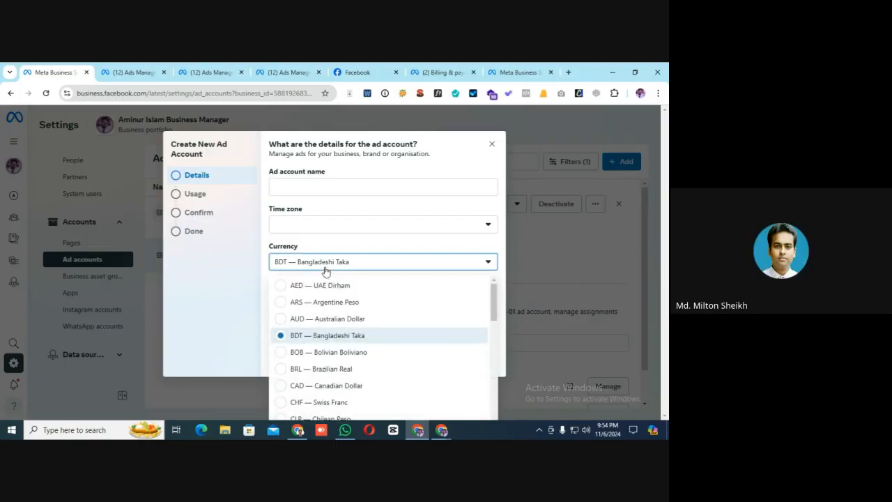
left_click(352, 246)
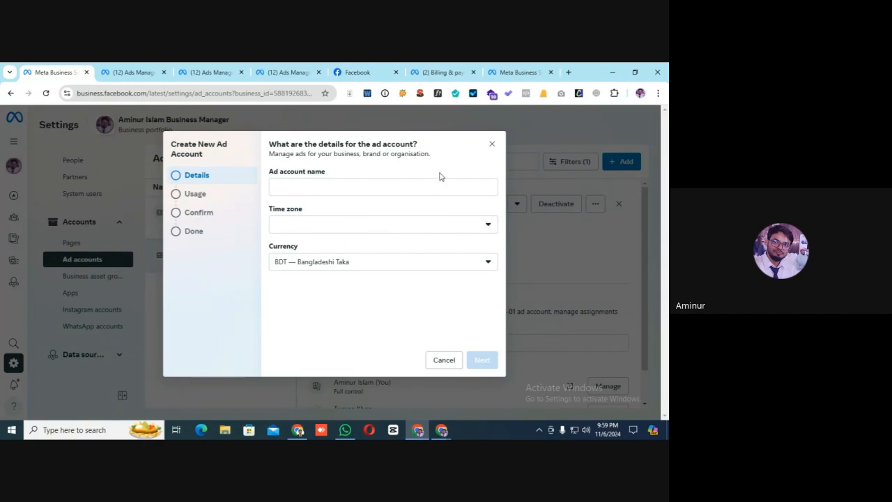
Step: Discard the Create New Ad Account form and select the IBBL ad account to see its 2 people
left_click(492, 144)
left_click(203, 257)
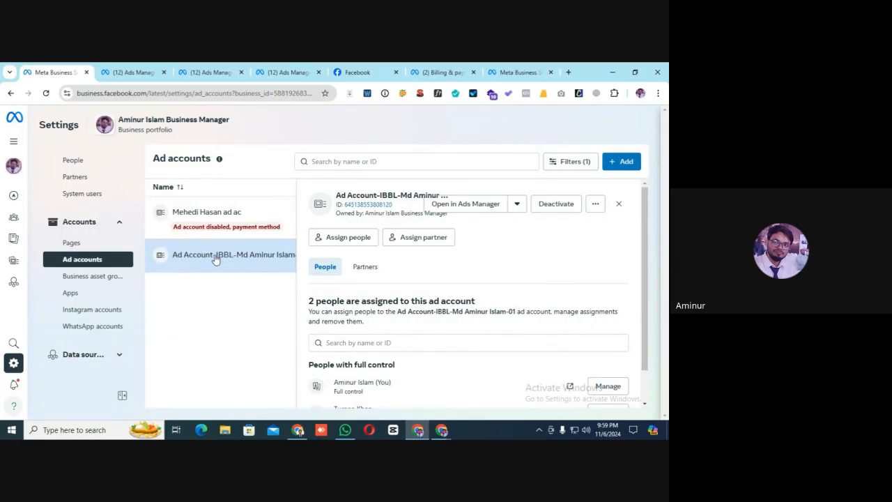
scroll(85, 347, "down", 1)
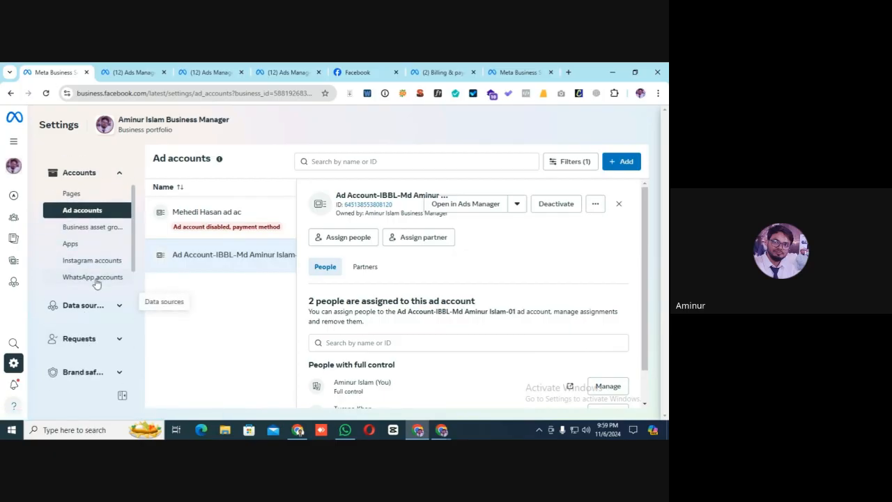
scroll(90, 332, "down", 1)
scroll(91, 365, "down", 1)
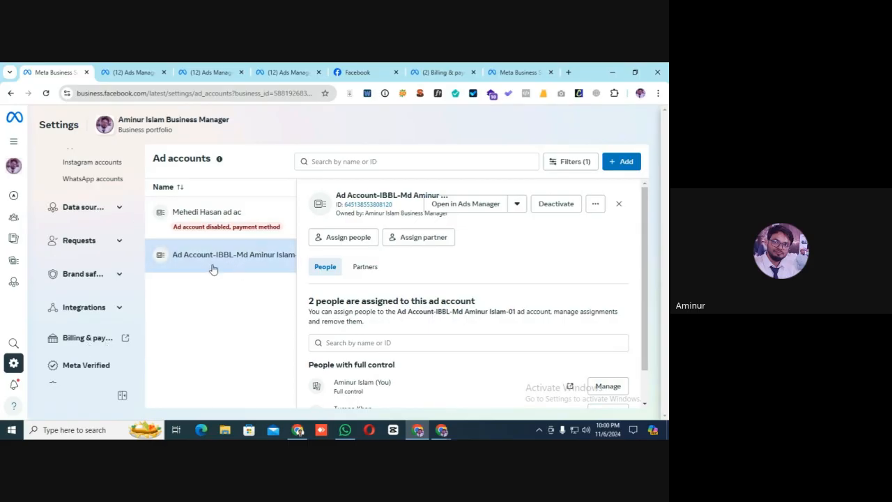
scroll(87, 181, "up", 3)
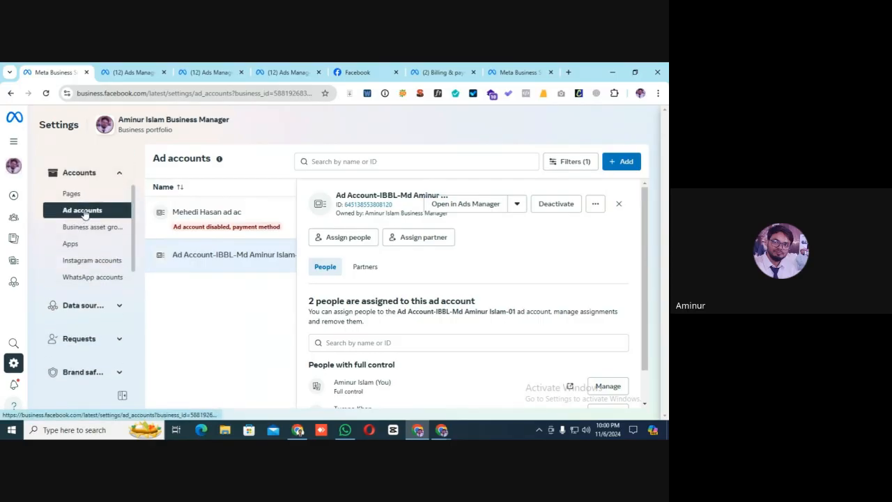
Step: Review the IBBL ad account's details, then go to Business asset groups settings
left_click(84, 212)
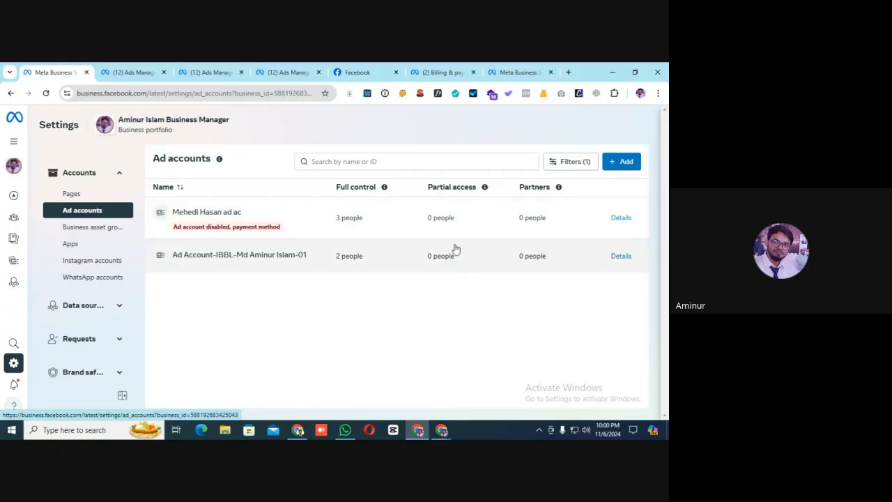
left_click(613, 257)
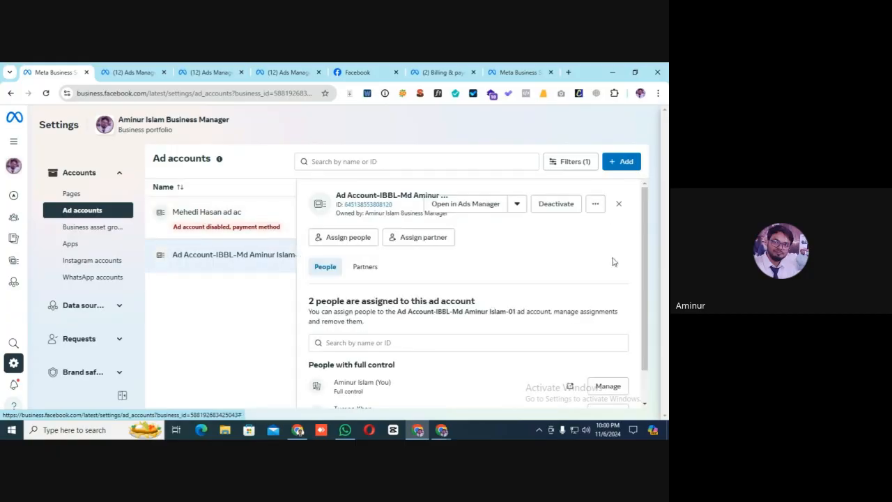
scroll(472, 311, "down", 1)
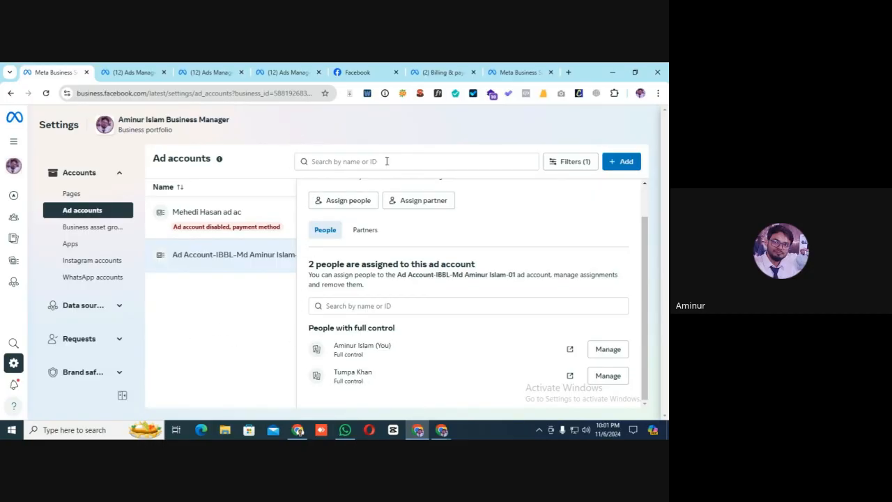
left_click(93, 230)
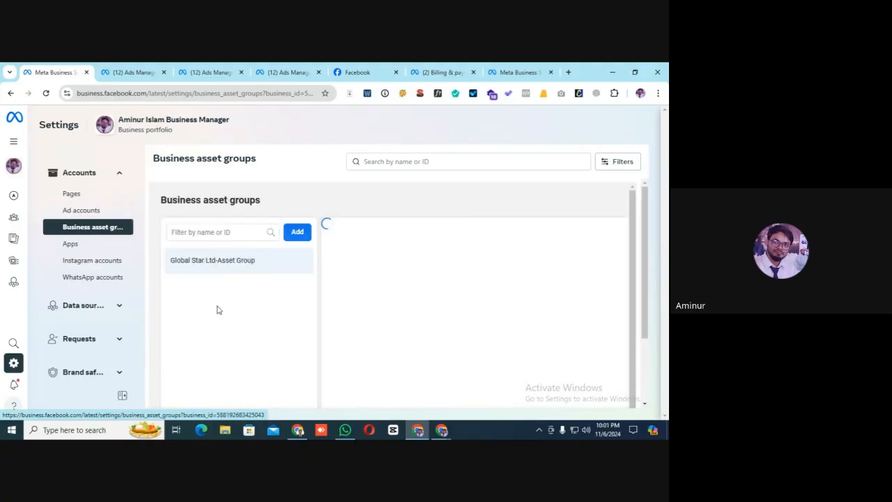
Step: Browse the Pages connected to Global Star Ltd-Asset Group, then return to Ad accounts
scroll(368, 328, "down", 1)
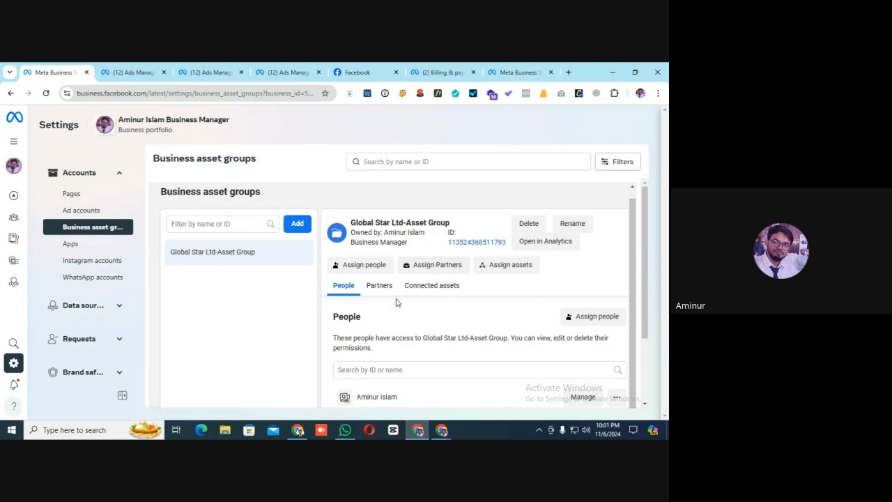
left_click(422, 288)
scroll(421, 291, "down", 2)
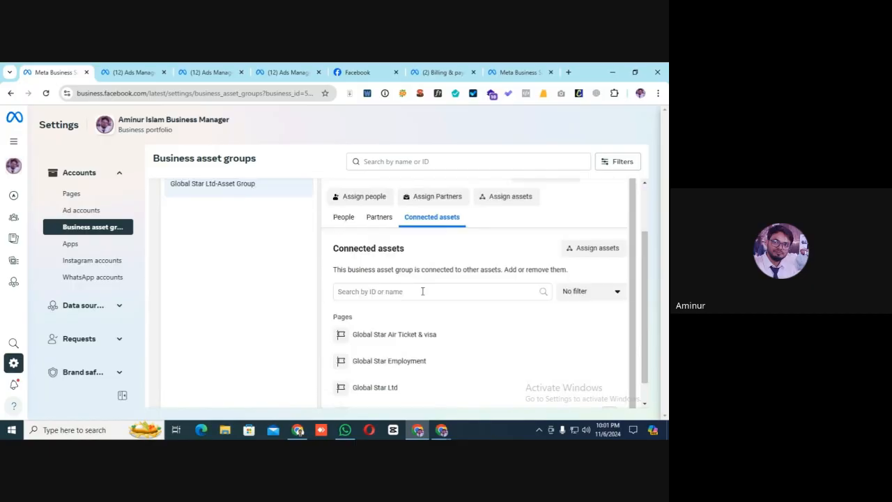
scroll(376, 343, "down", 1)
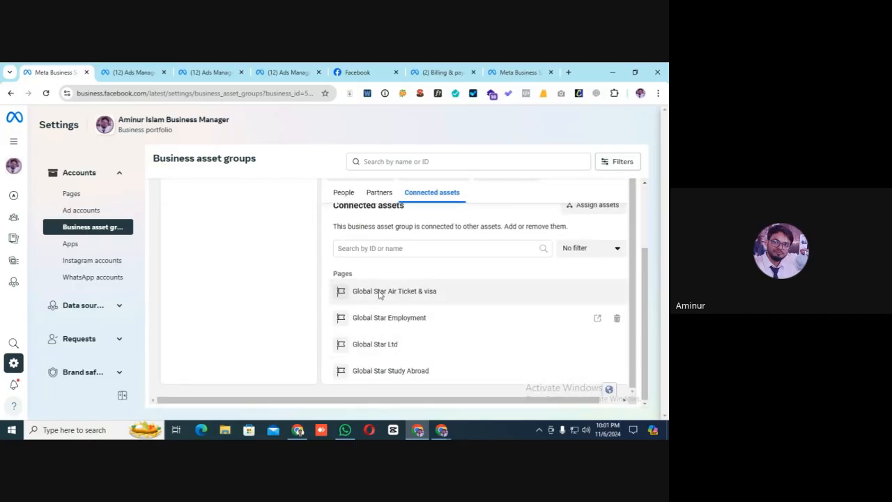
scroll(373, 315, "up", 2)
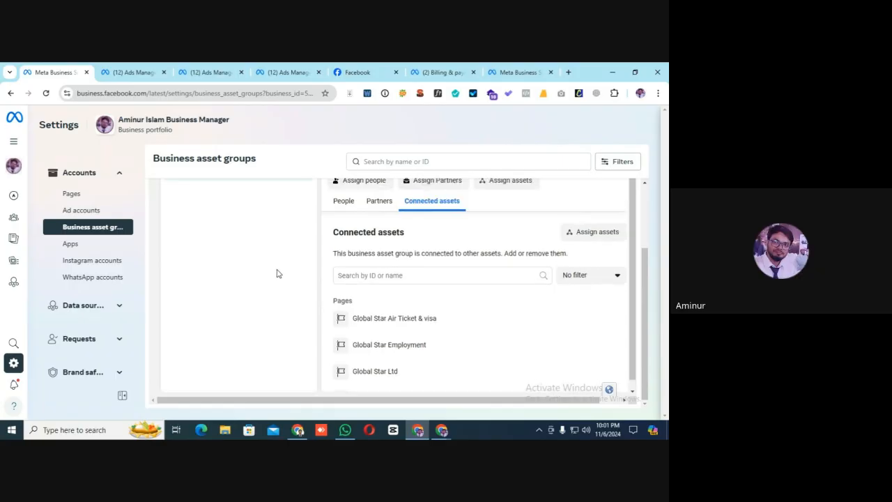
scroll(168, 239, "up", 3)
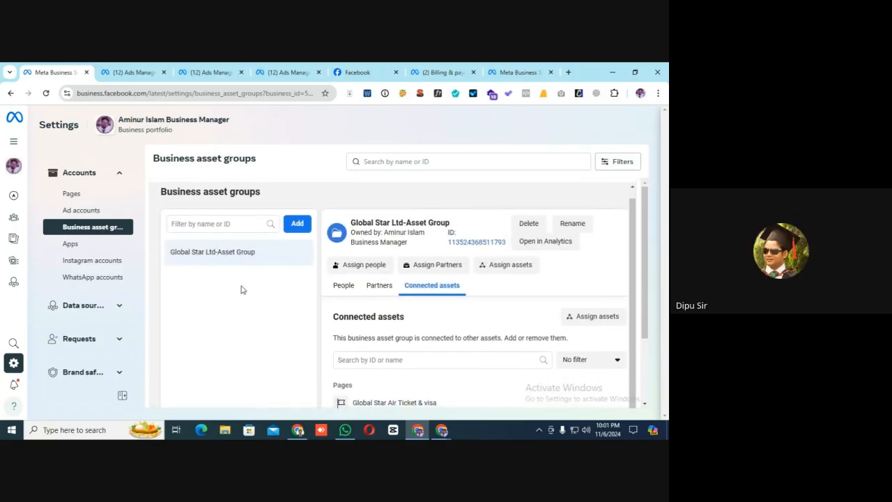
scroll(241, 289, "down", 1)
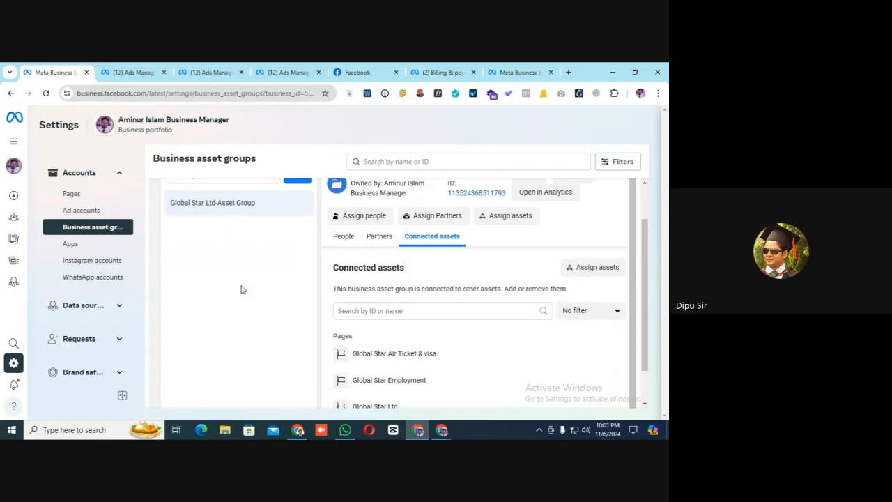
left_click(78, 211)
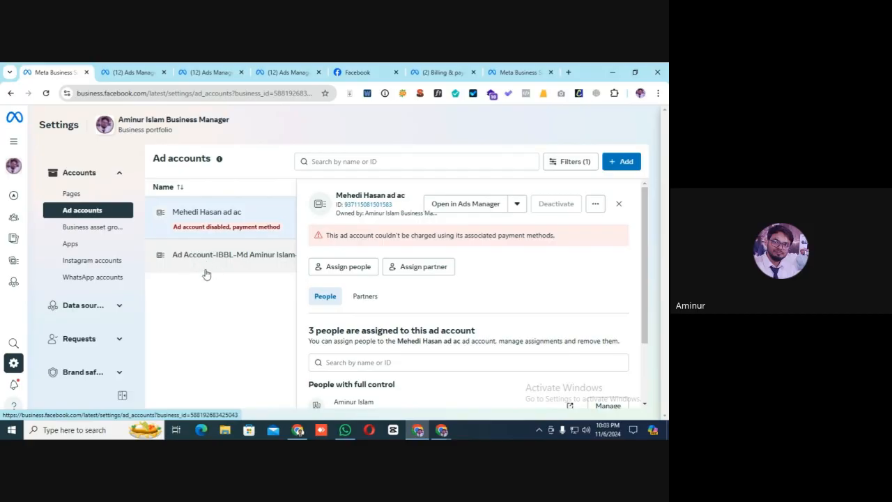
Step: Review the IBBL ad account's details, then switch to the portfolio's Pages list
left_click(225, 254)
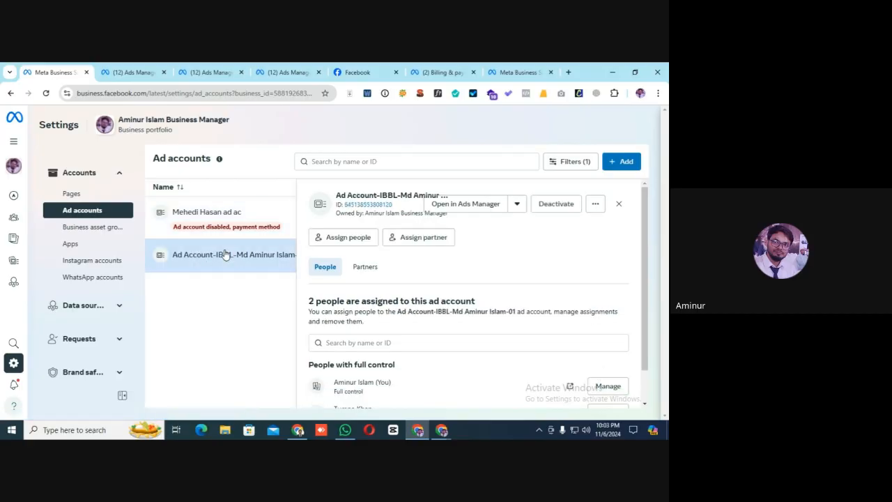
left_click(619, 203)
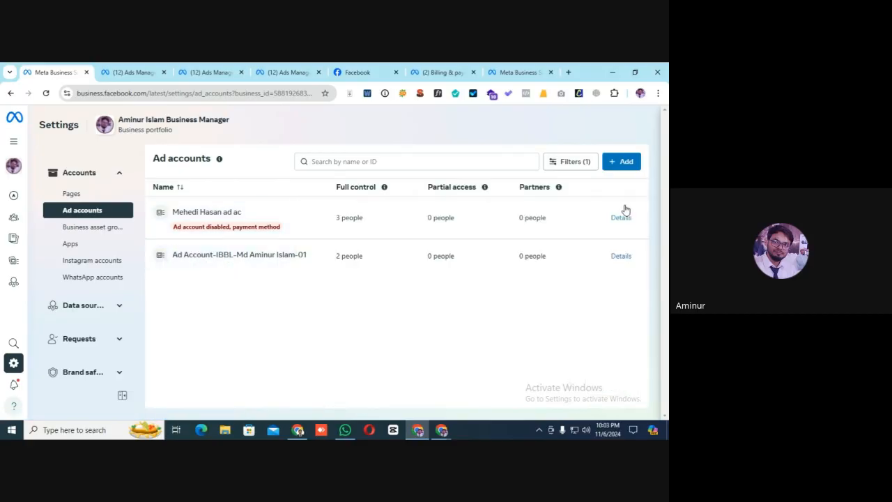
left_click(225, 257)
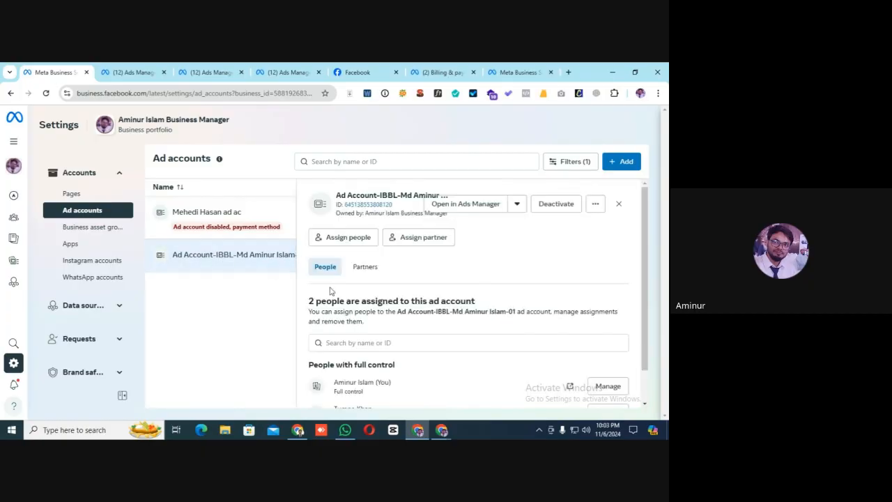
scroll(402, 326, "down", 1)
scroll(403, 326, "up", 1)
scroll(591, 306, "down", 1)
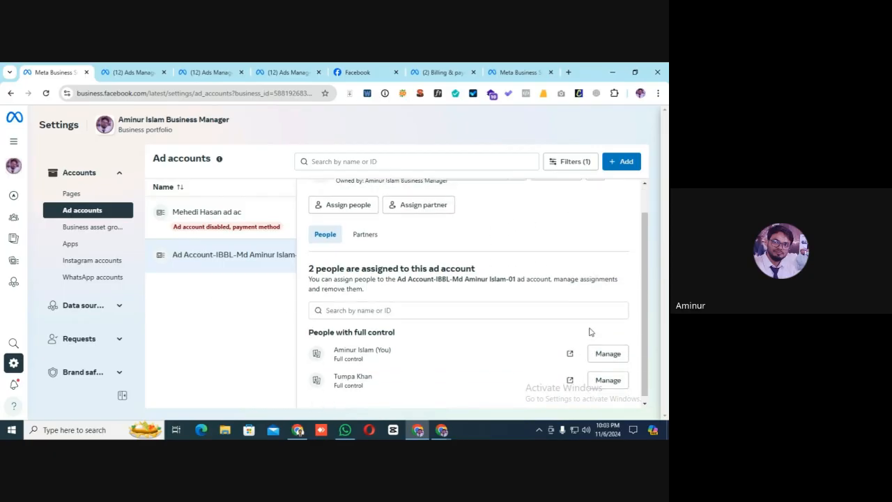
scroll(377, 323, "up", 1)
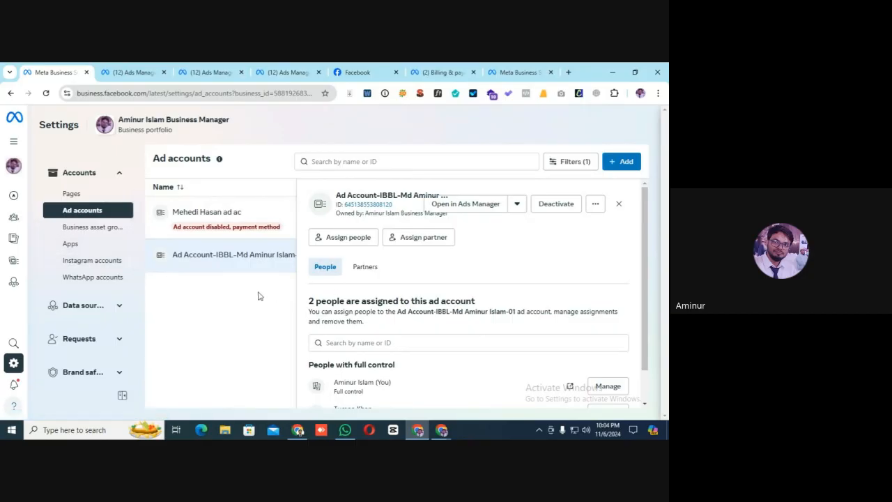
left_click(71, 195)
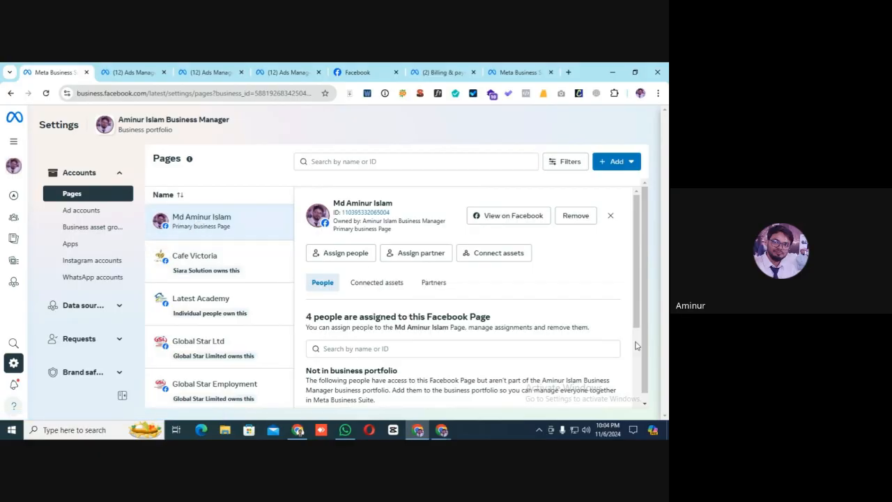
Step: Scroll the primary business Page's details to review its four assigned people
scroll(516, 329, "down", 3)
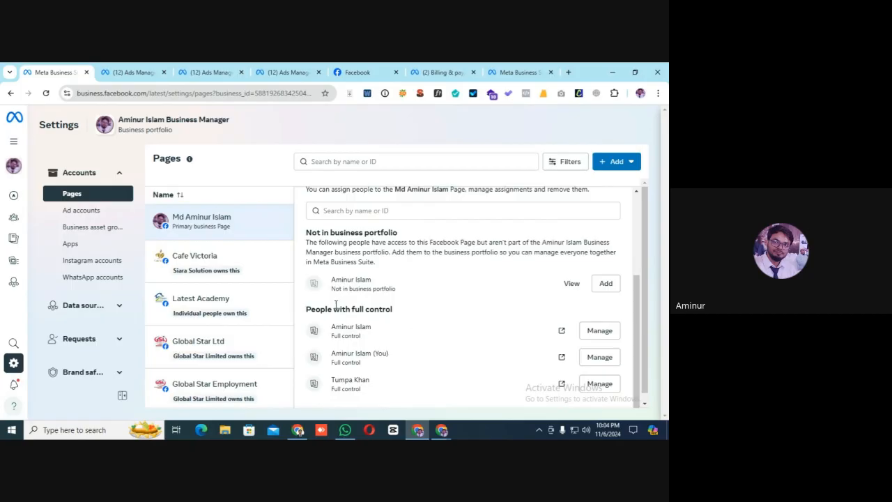
scroll(389, 342, "down", 1)
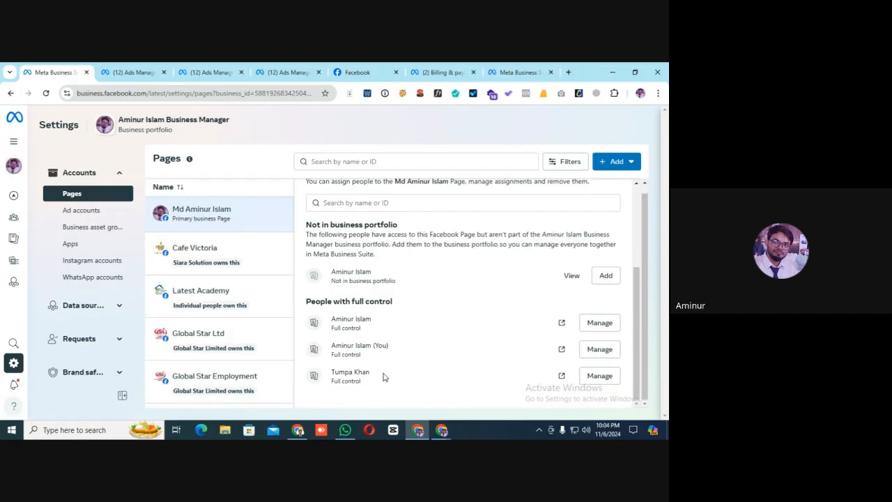
scroll(382, 377, "up", 1)
scroll(358, 361, "up", 1)
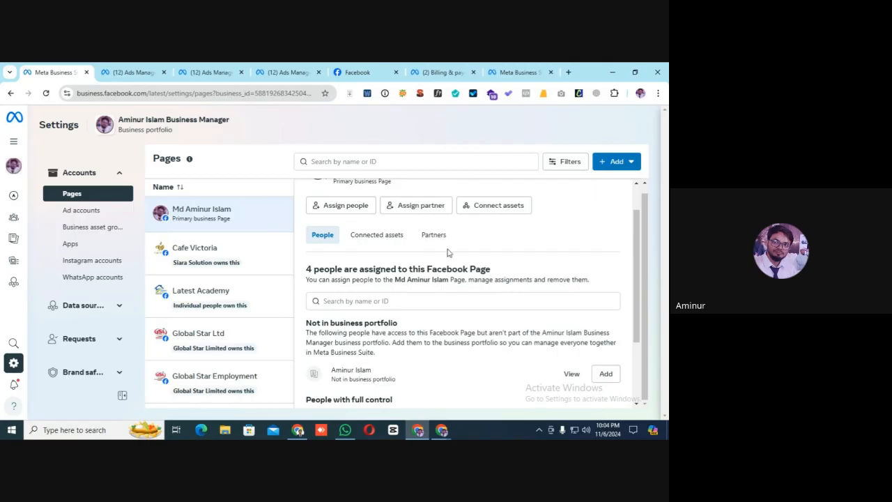
scroll(446, 259, "up", 1)
scroll(440, 292, "down", 3)
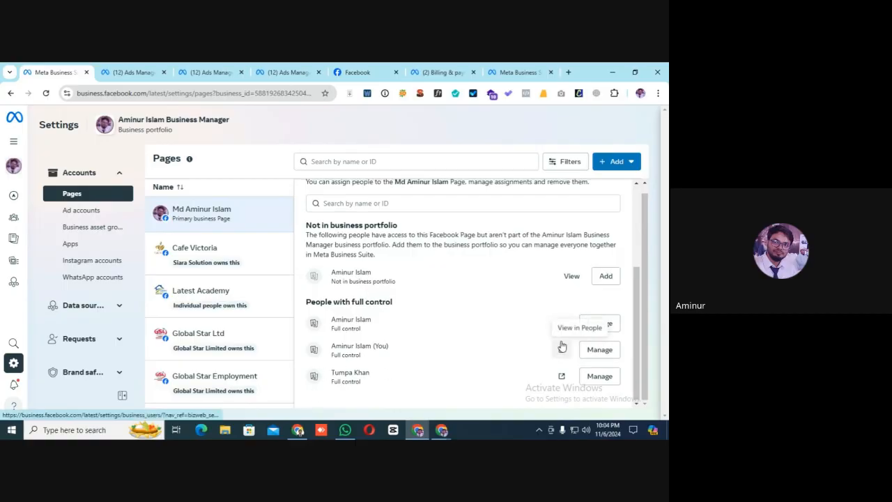
scroll(562, 343, "up", 1)
scroll(421, 306, "up", 2)
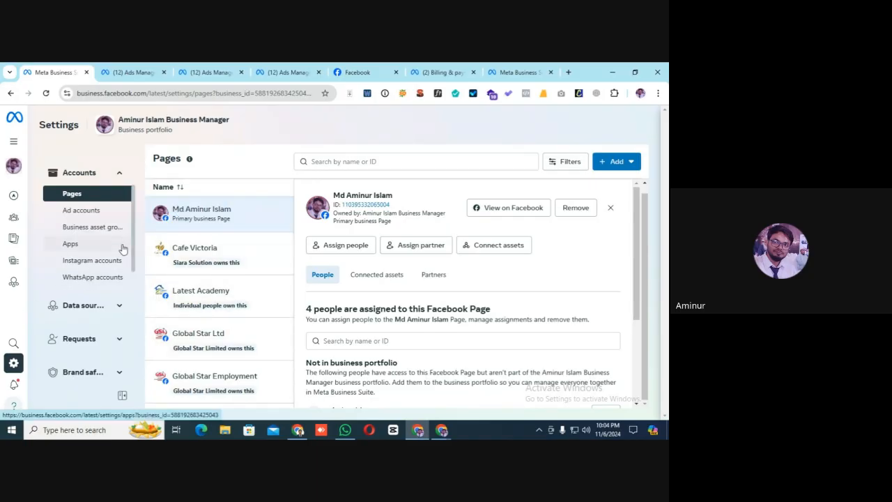
Step: Return to Ad accounts and close the details panel to compare both accounts' access counts
left_click(85, 213)
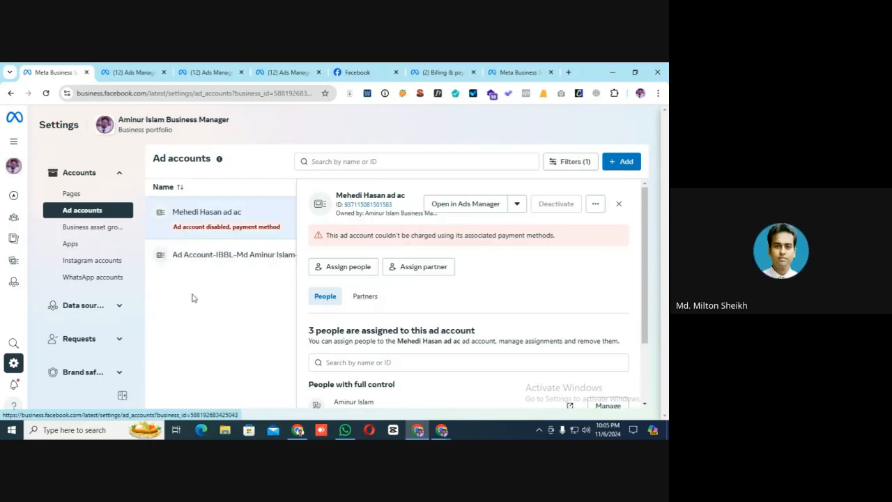
left_click(618, 206)
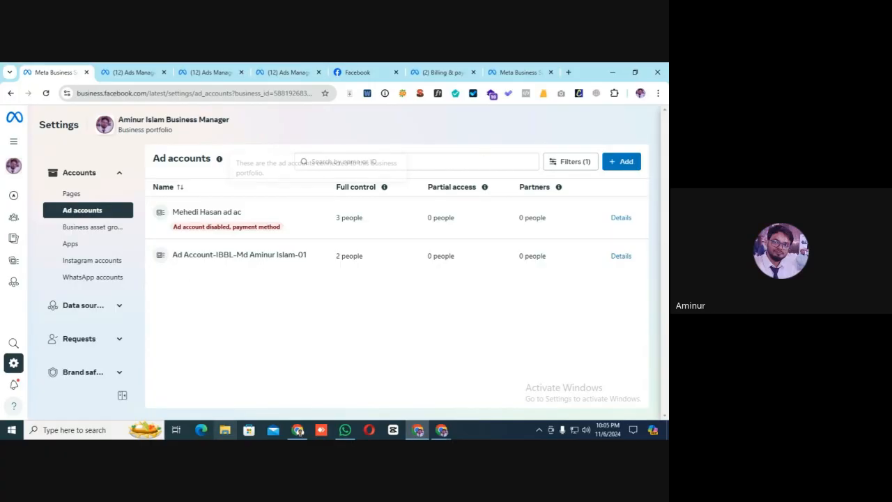
scroll(99, 336, "down", 2)
scroll(103, 339, "up", 3)
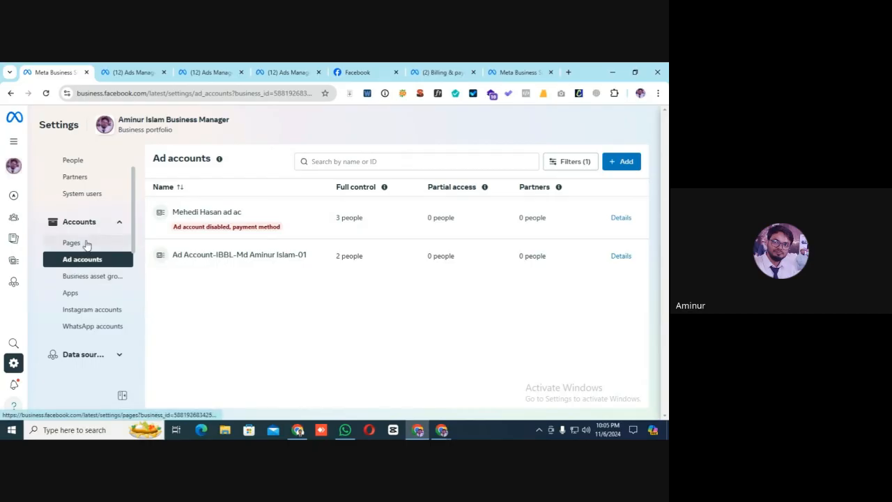
scroll(86, 245, "down", 2)
scroll(87, 255, "up", 2)
scroll(104, 338, "down", 3)
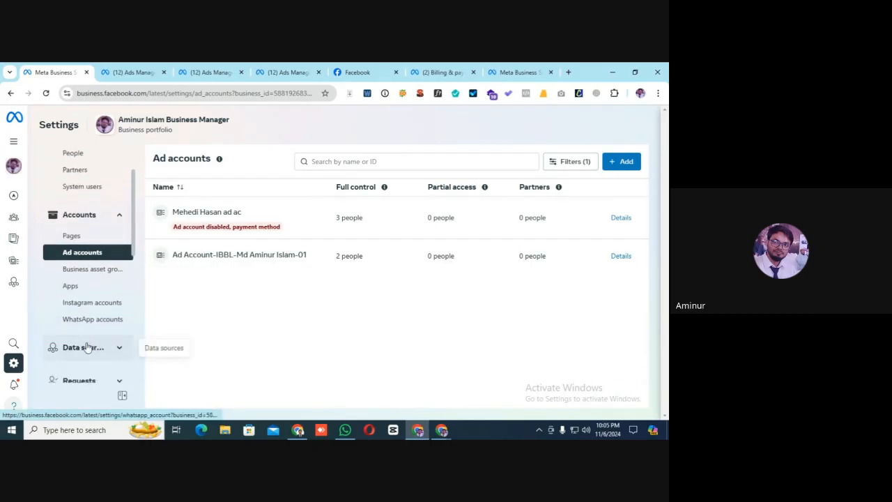
Step: Open the IBBL ad account's billing details, showing its $23.92 balance and $68.00 threshold
left_click(83, 338)
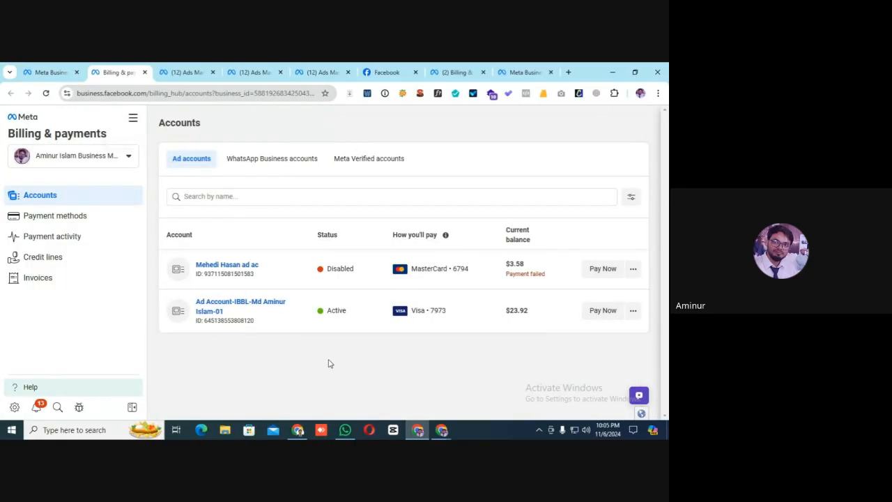
left_click(232, 309)
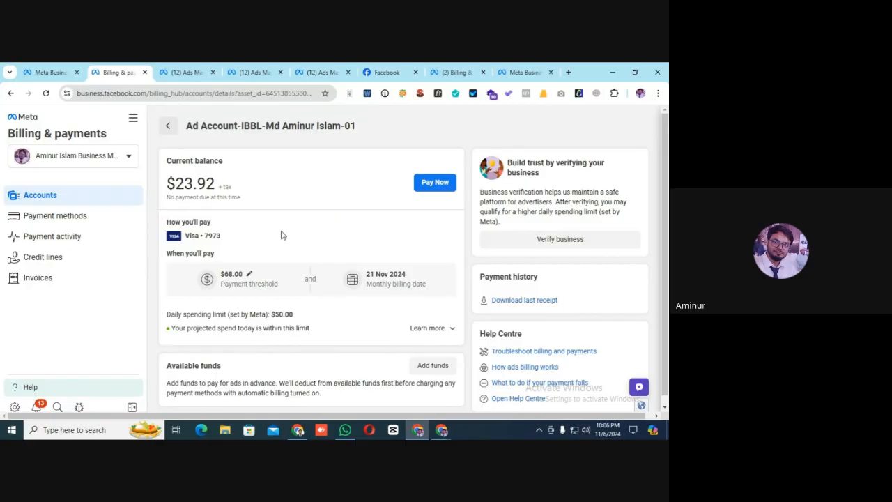
scroll(283, 235, "down", 1)
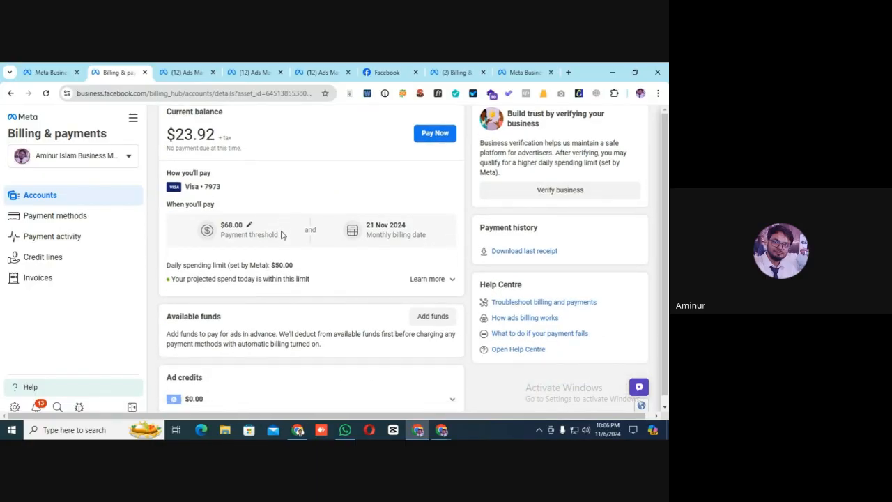
scroll(283, 235, "down", 2)
scroll(283, 235, "down", 3)
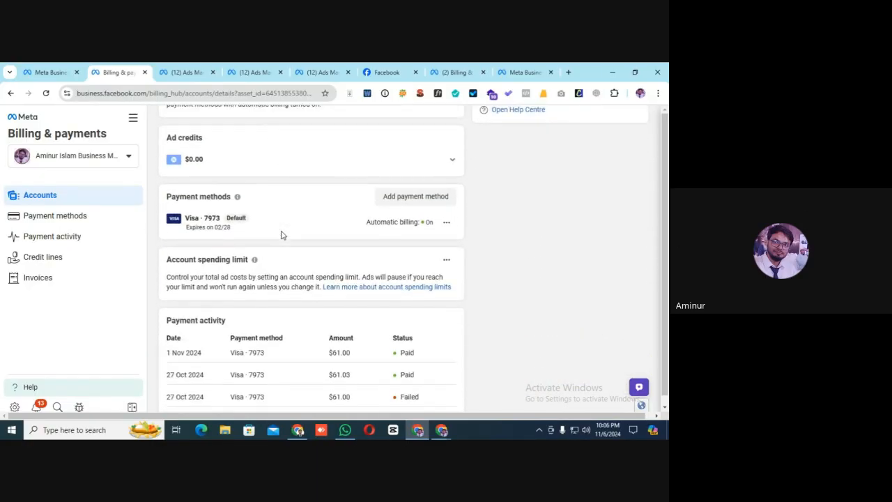
scroll(282, 235, "up", 4)
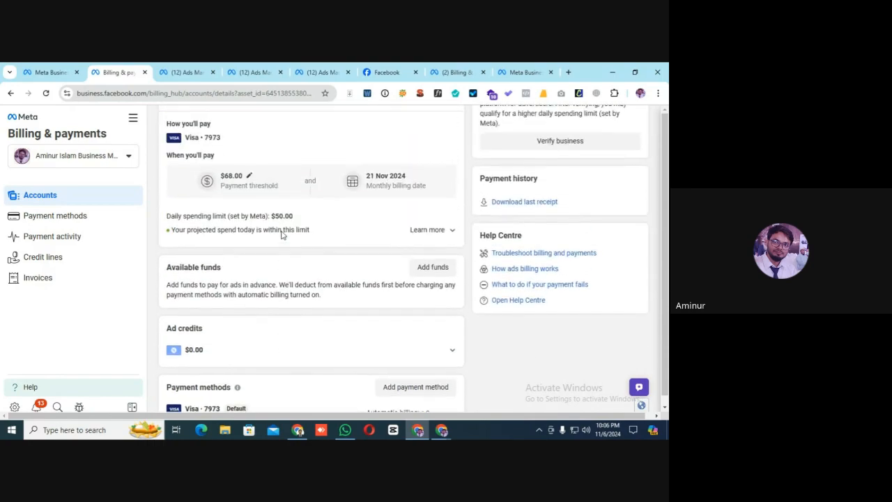
scroll(215, 241, "up", 1)
scroll(216, 241, "up", 2)
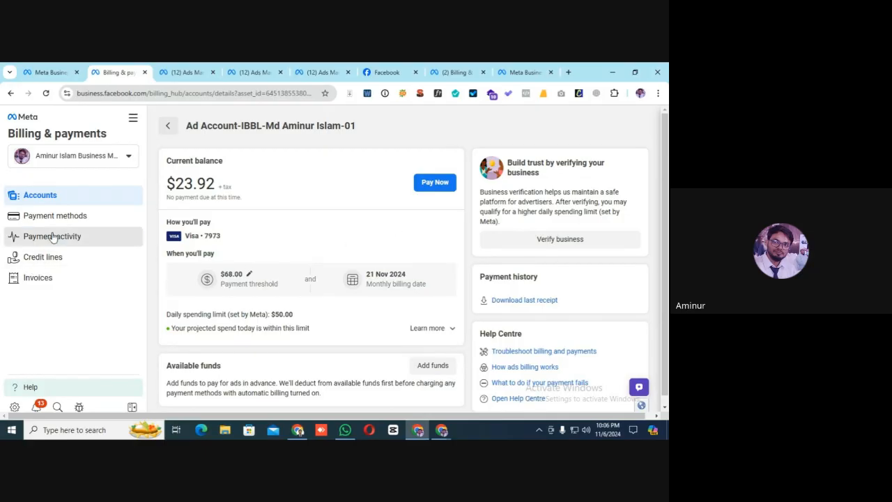
left_click(73, 236)
Step: Look through the IBBL account's payment methods, credit lines and payment activity
left_click(63, 223)
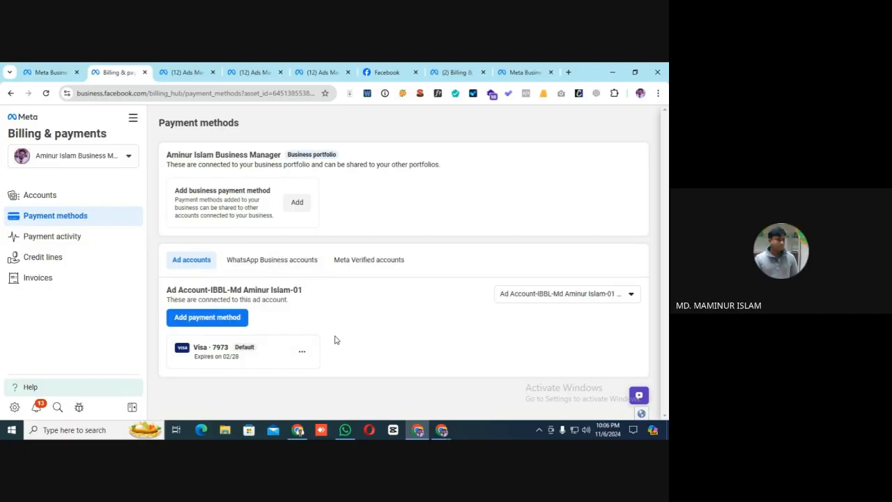
left_click(48, 260)
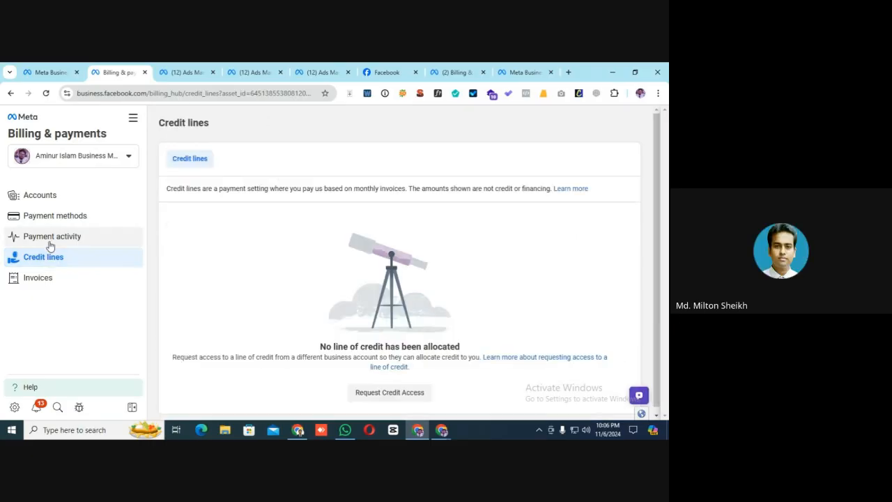
left_click(49, 241)
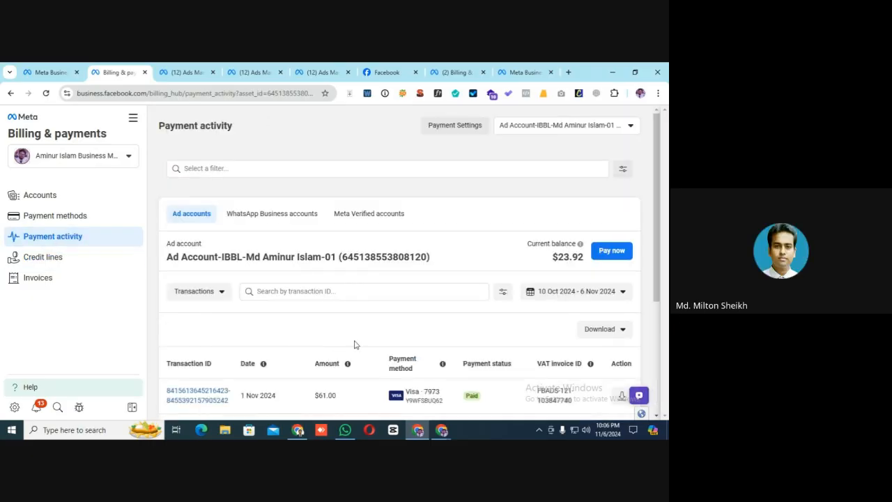
scroll(356, 338, "down", 3)
scroll(357, 322, "up", 3)
Step: Check Meta Verified and WhatsApp Business payment activity, then show the default Visa card
left_click(353, 222)
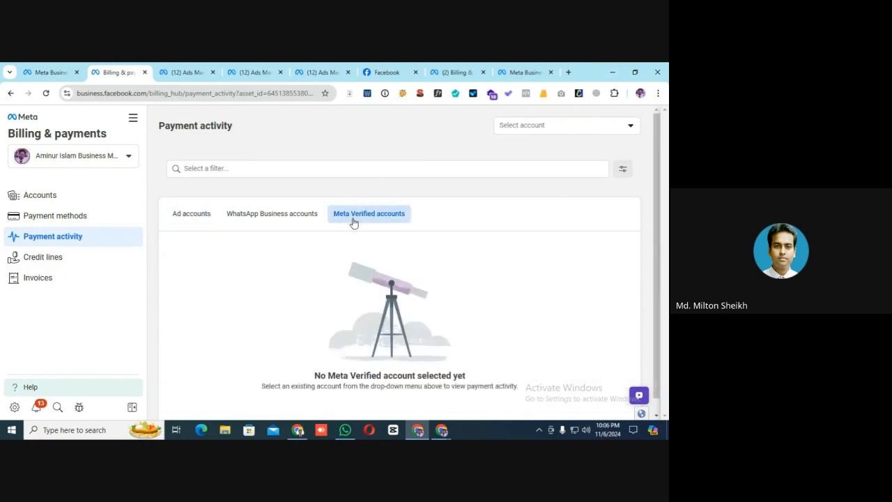
left_click(275, 216)
left_click(181, 216)
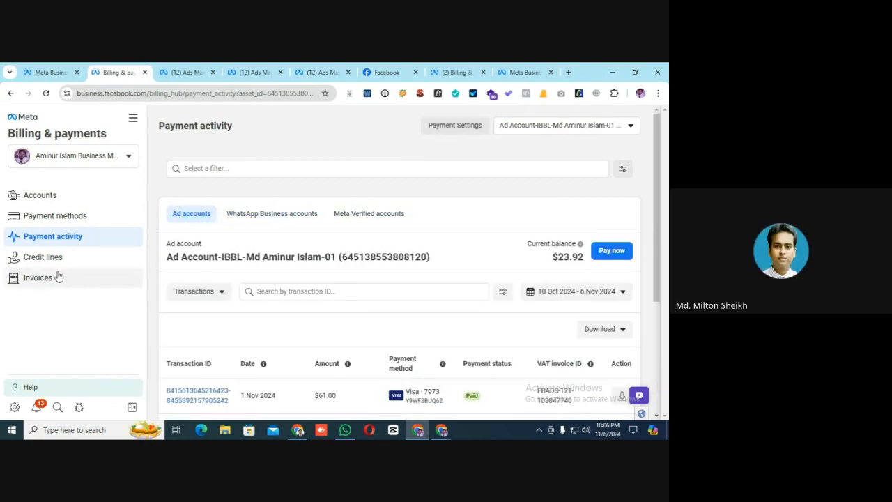
left_click(57, 221)
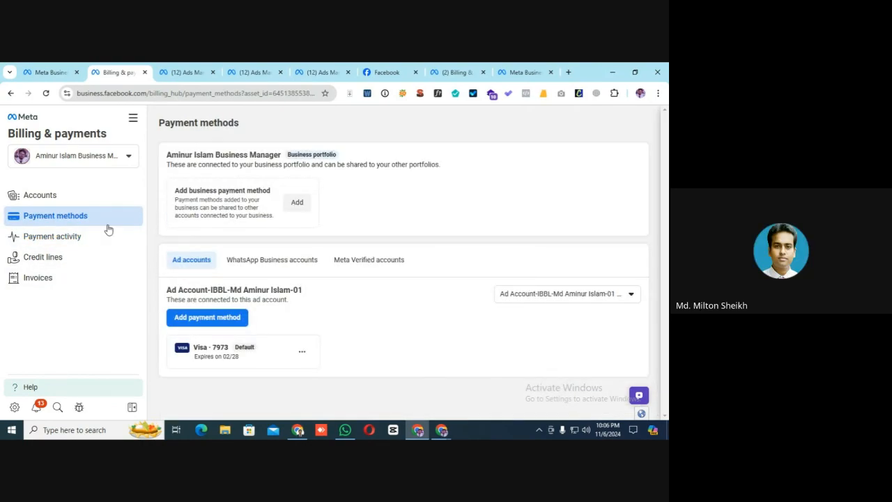
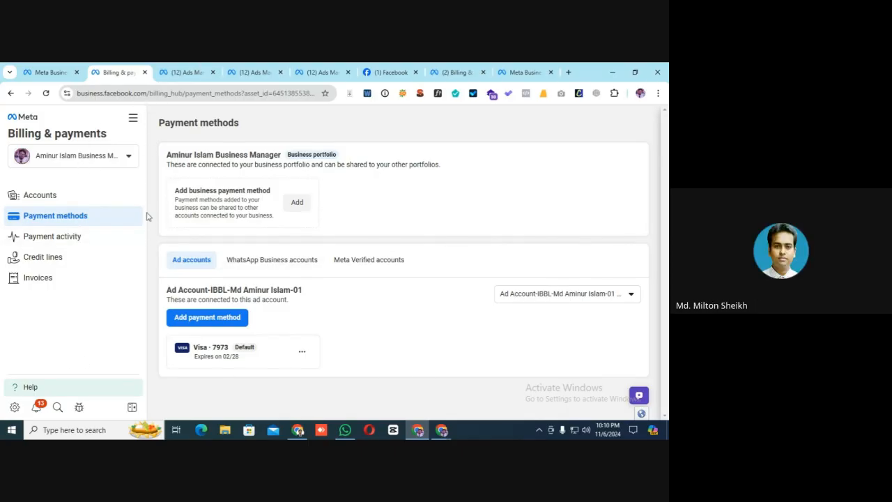
Step: Show the Global Star Ltd-Asset Group and its people under the Meta Business Suite's Business asset groups
mouse_move(60, 79)
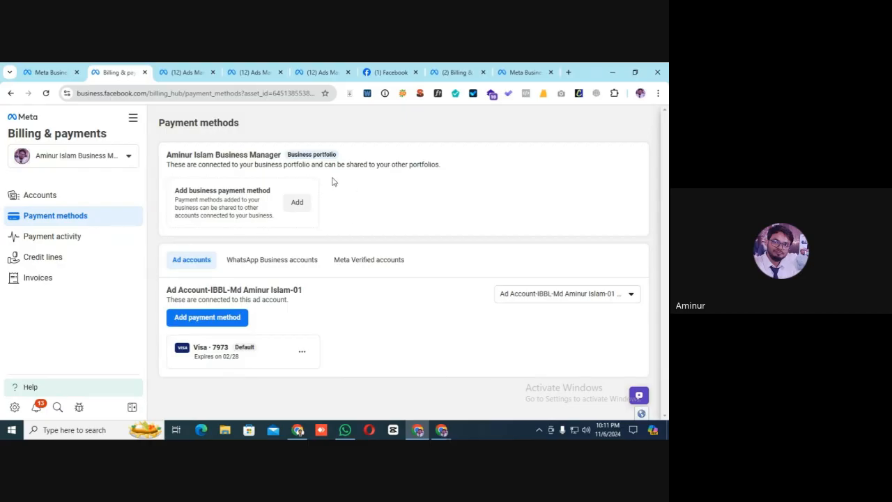
left_click(49, 72)
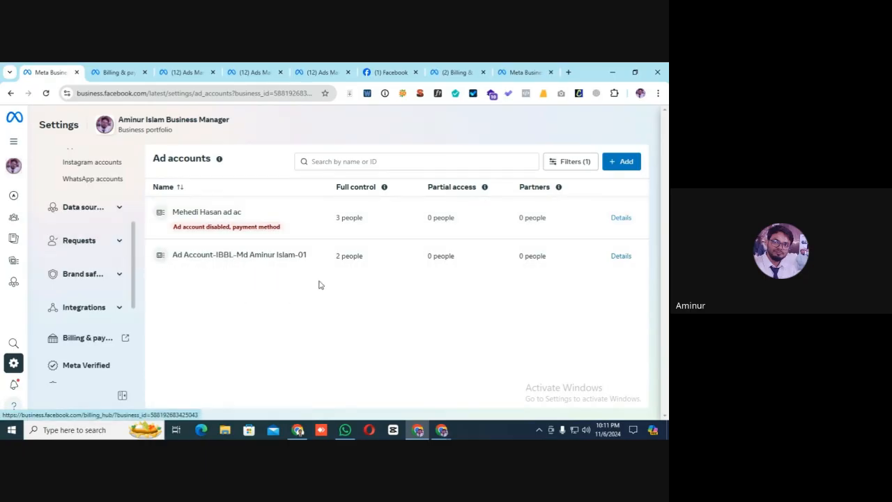
scroll(104, 239, "up", 3)
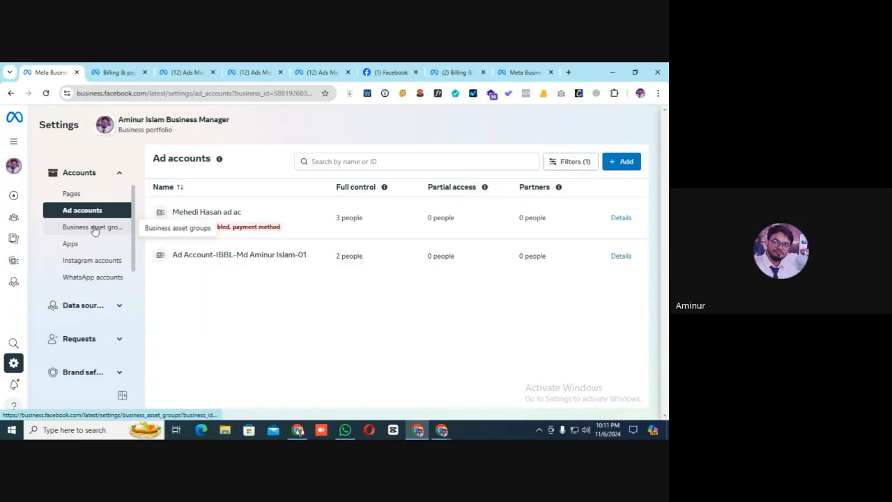
left_click(95, 231)
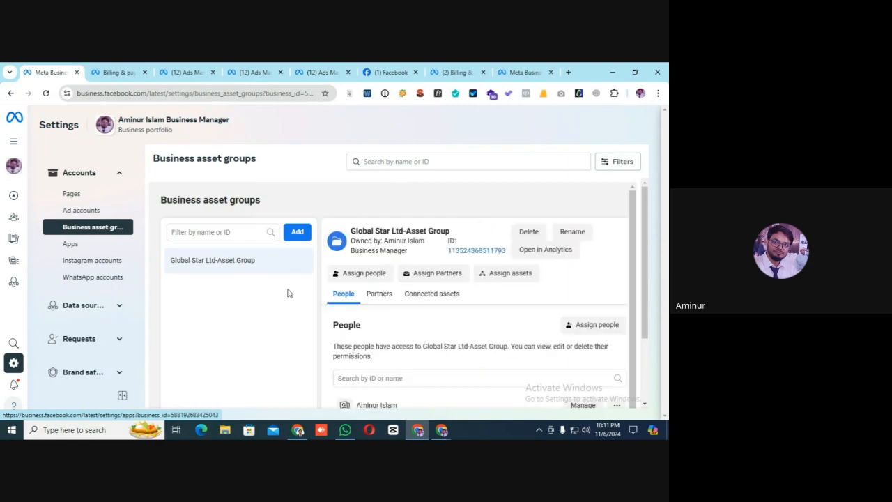
scroll(373, 322, "down", 1)
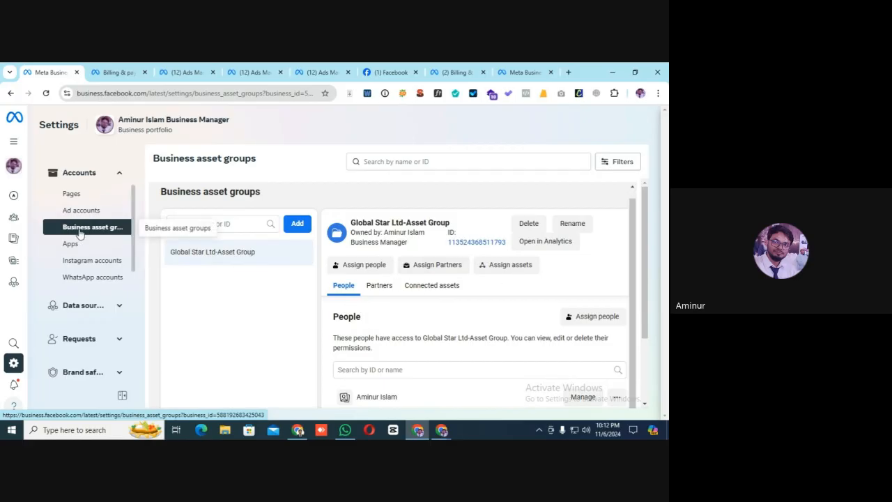
left_click(296, 224)
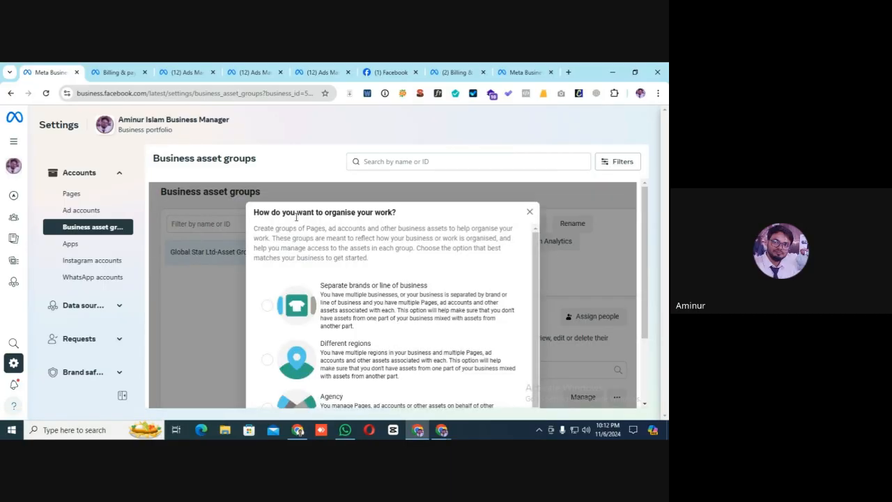
scroll(403, 327, "down", 1)
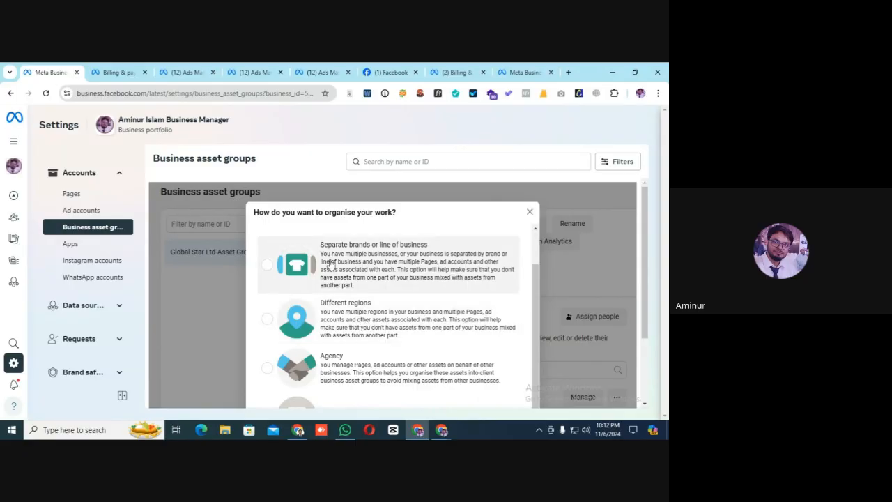
left_click(528, 212)
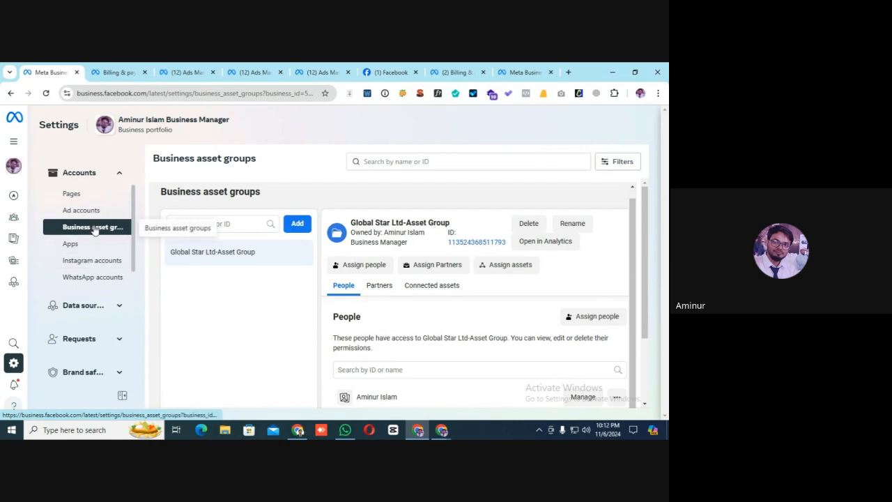
left_click(70, 244)
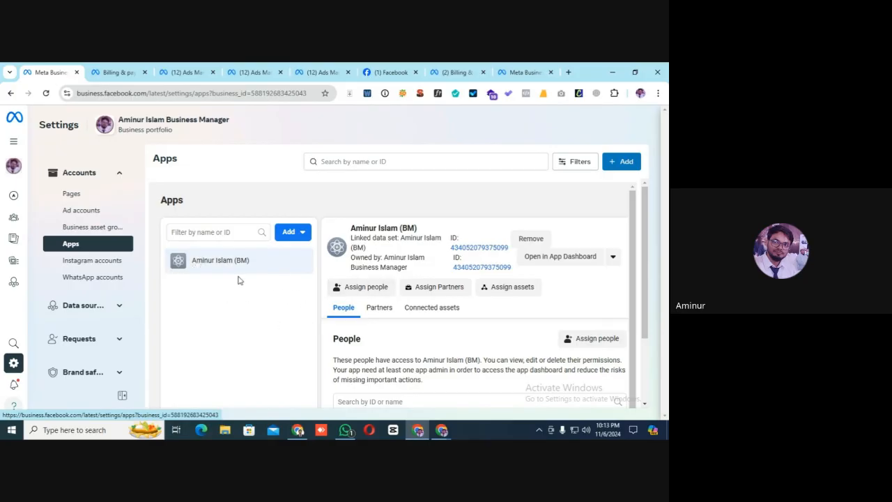
Step: Search Google for 'facebook developer' in a new tab and open Meta for Developers
left_click(568, 72)
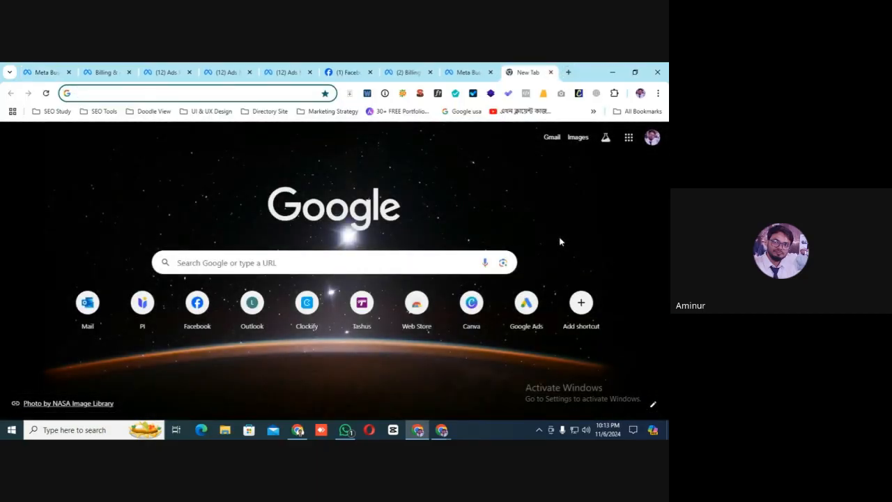
type("faceb")
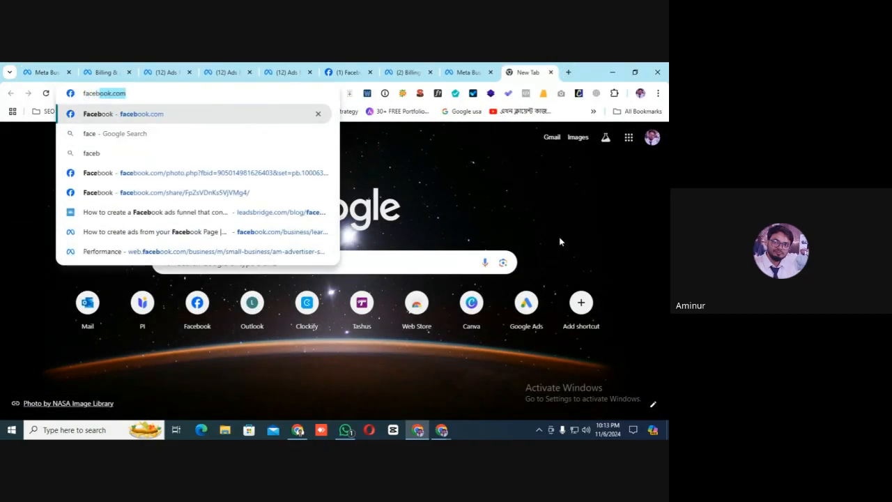
type("ook devel")
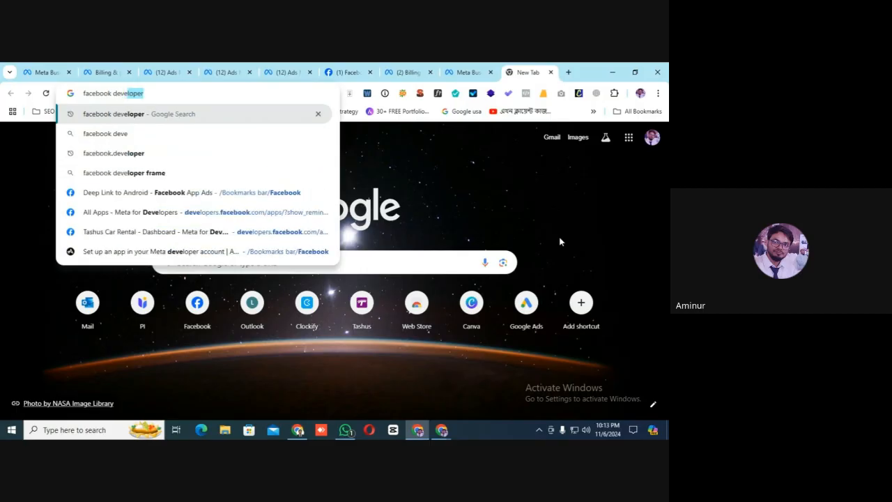
key("Return")
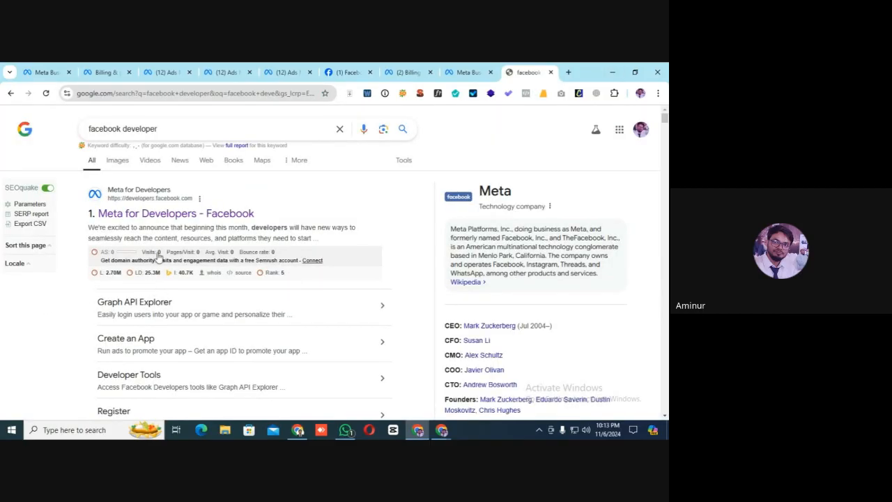
left_click(157, 214)
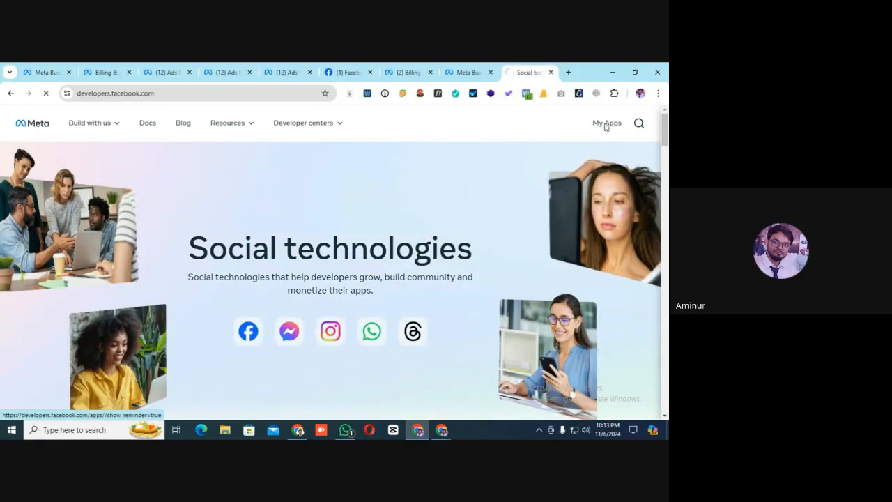
Step: Try My Apps, back out of the error page, and return to the portfolio's Apps settings
left_click(605, 124)
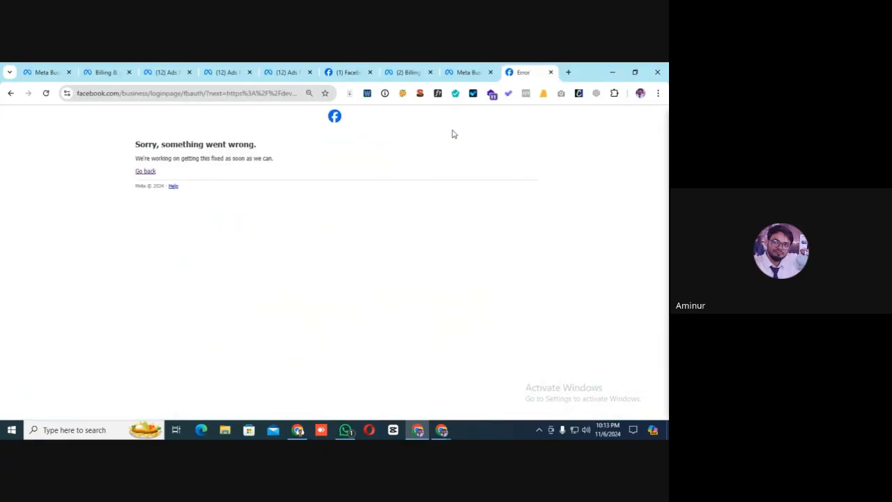
left_click(11, 93)
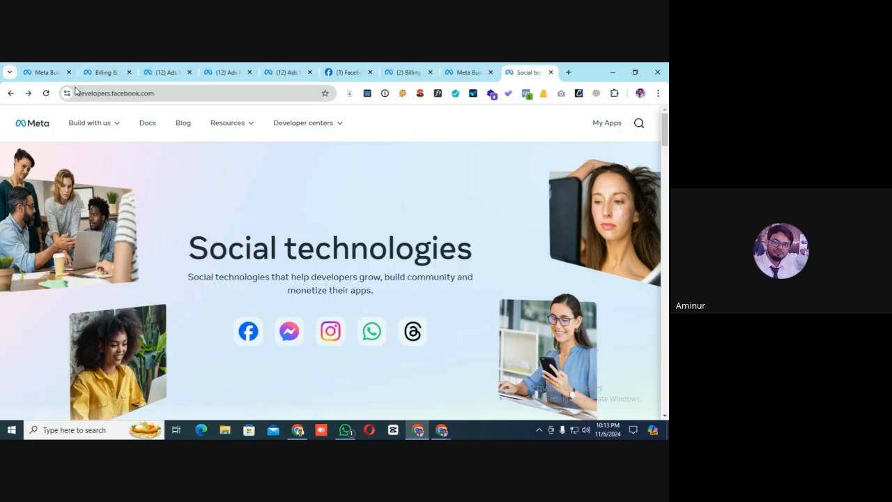
left_click(40, 74)
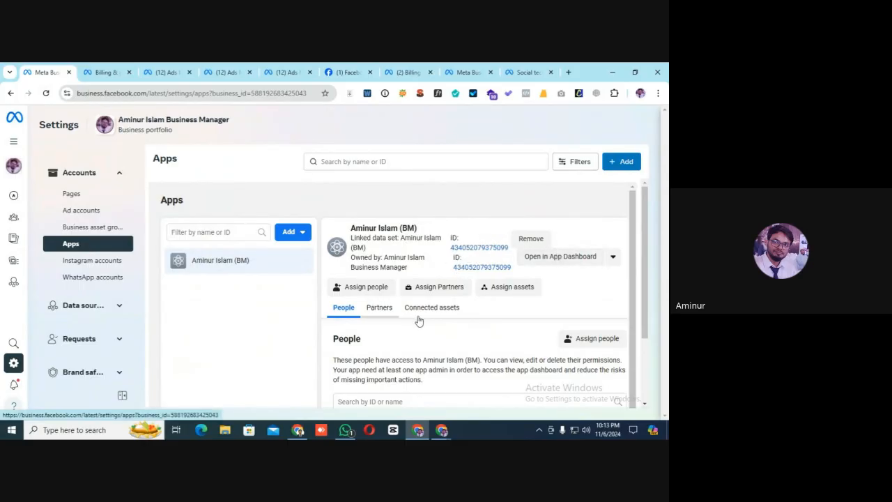
scroll(422, 321, "down", 1)
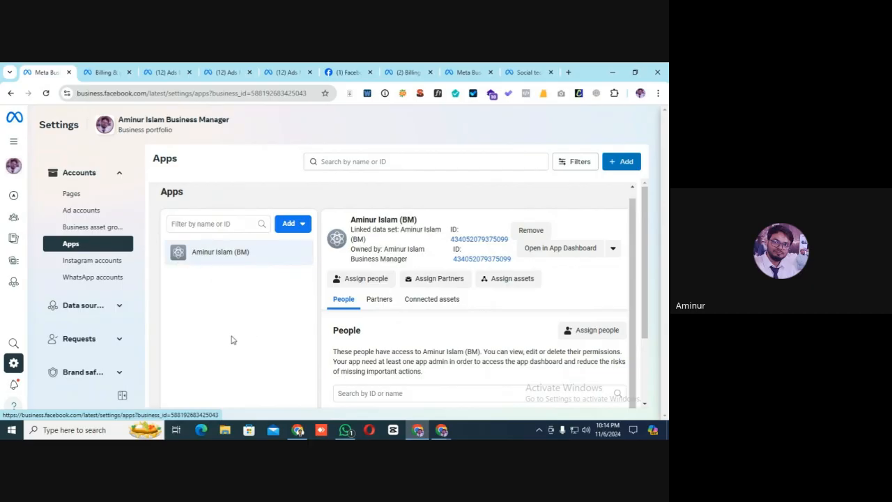
scroll(247, 310, "down", 1)
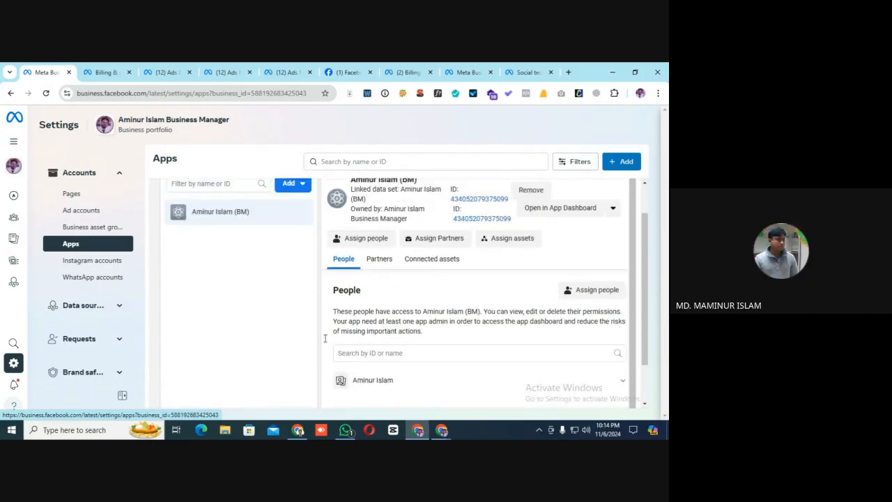
scroll(325, 337, "up", 1)
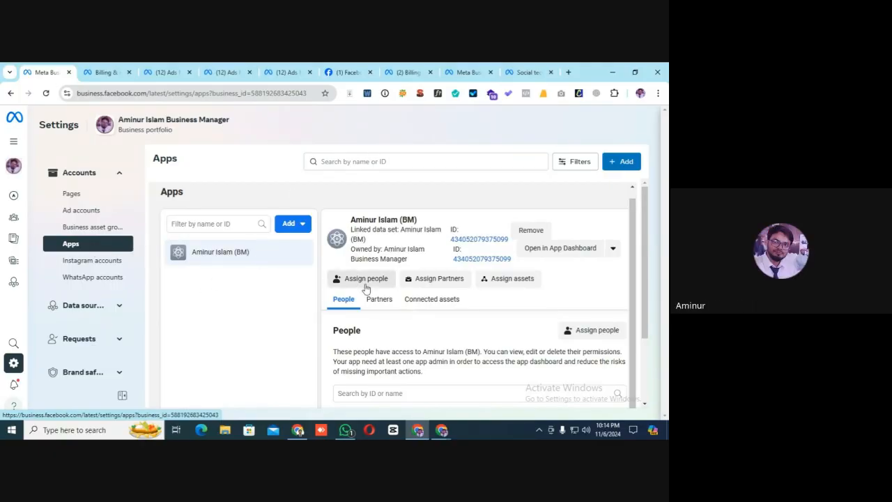
Step: Search Google for 'facebook developer' and open Meta for Developers' Create an App documentation
left_click(568, 72)
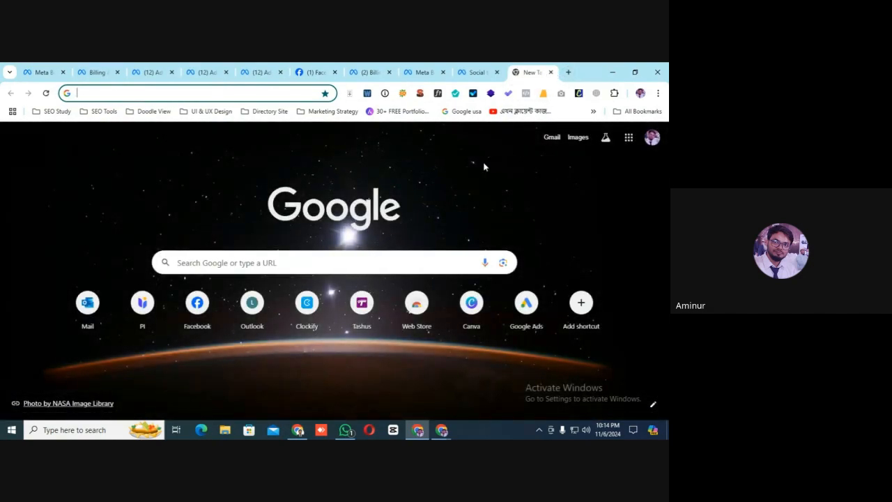
type("facebo")
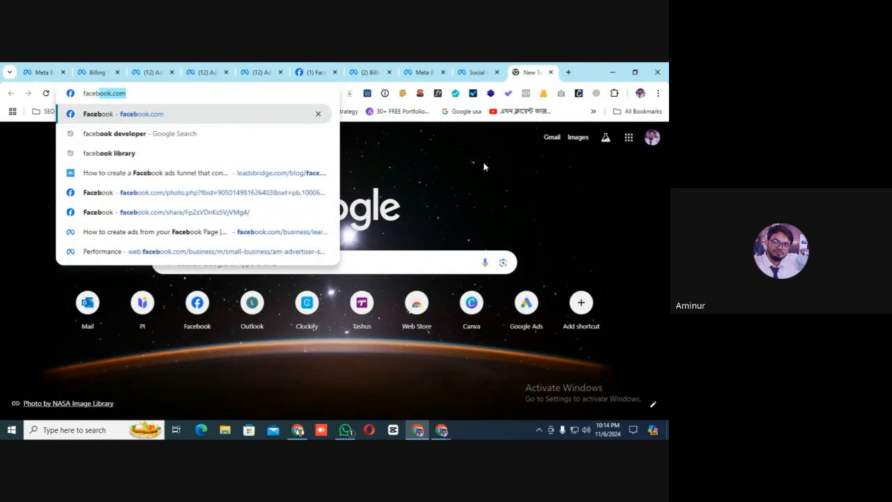
left_click(89, 134)
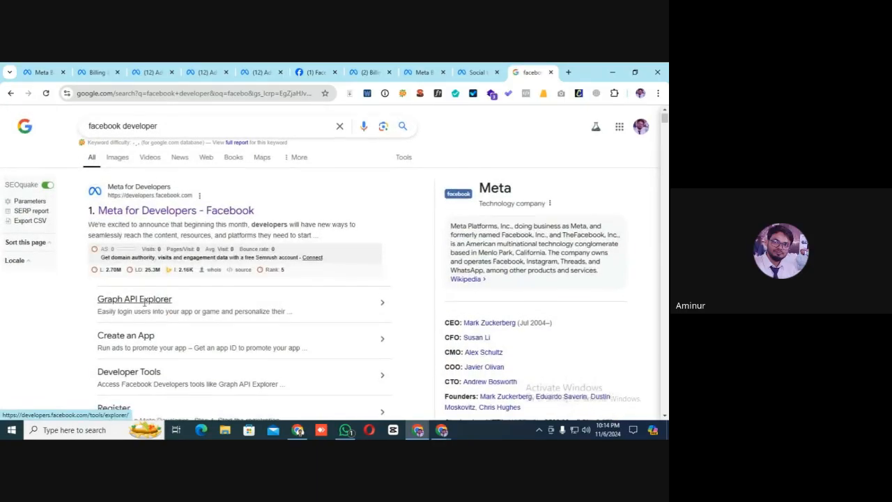
scroll(143, 305, "down", 1)
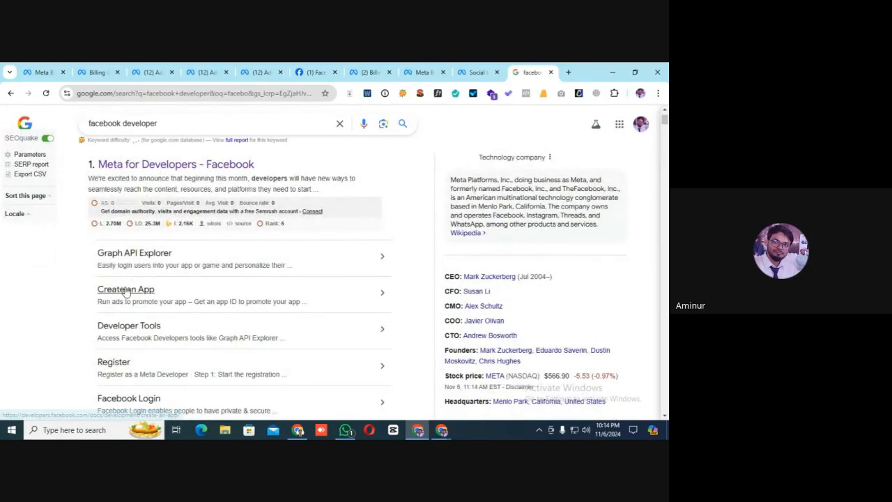
left_click(127, 289)
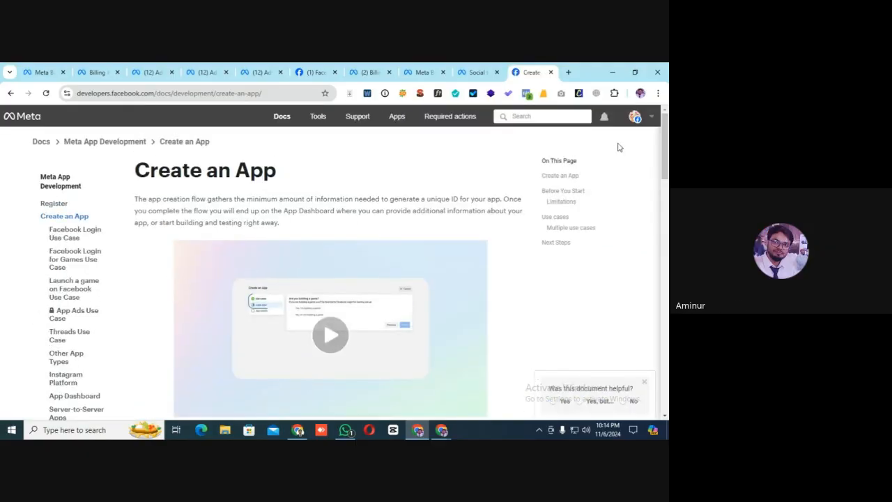
Step: Open the developer account's Notification Settings, listing two apps including Tashus Car Rental
left_click(633, 118)
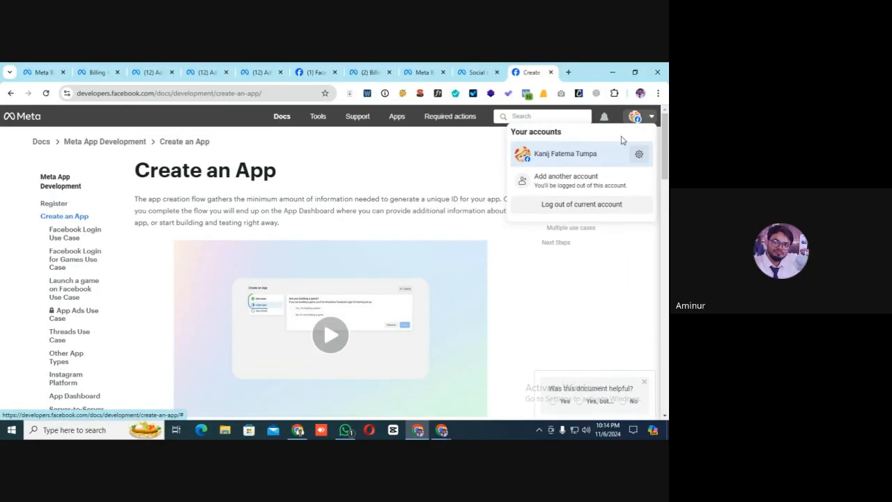
left_click(575, 185)
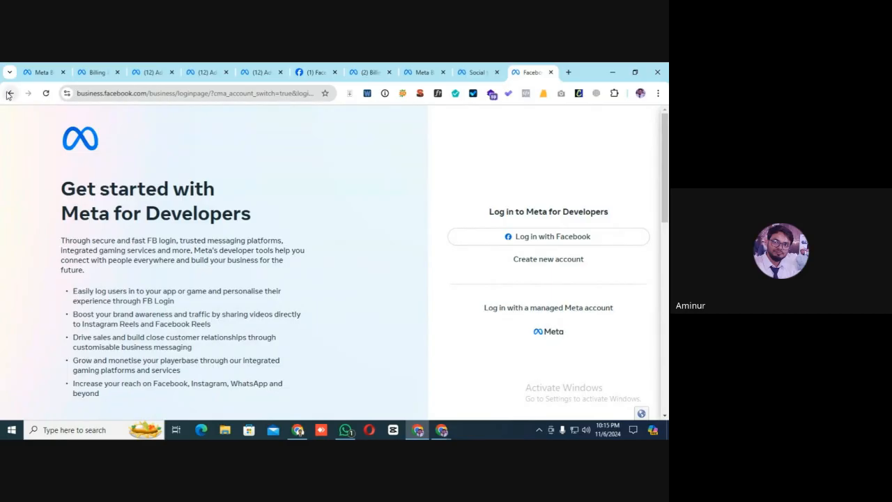
left_click(11, 93)
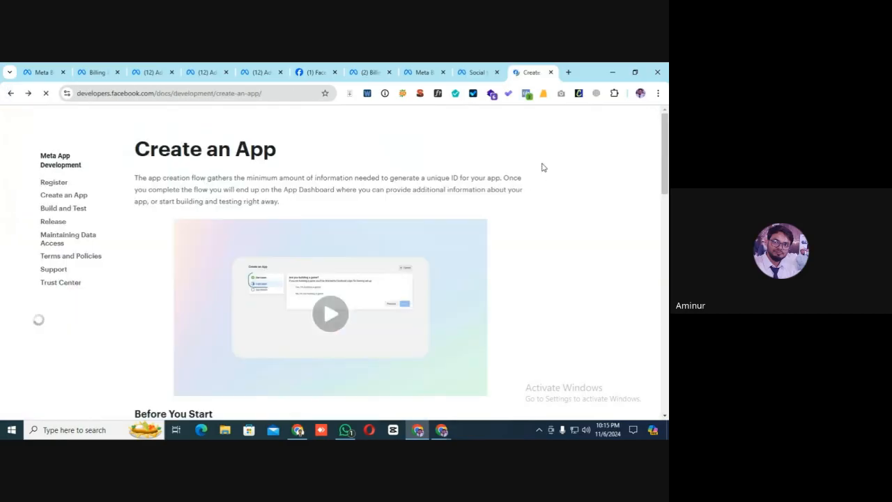
left_click(641, 93)
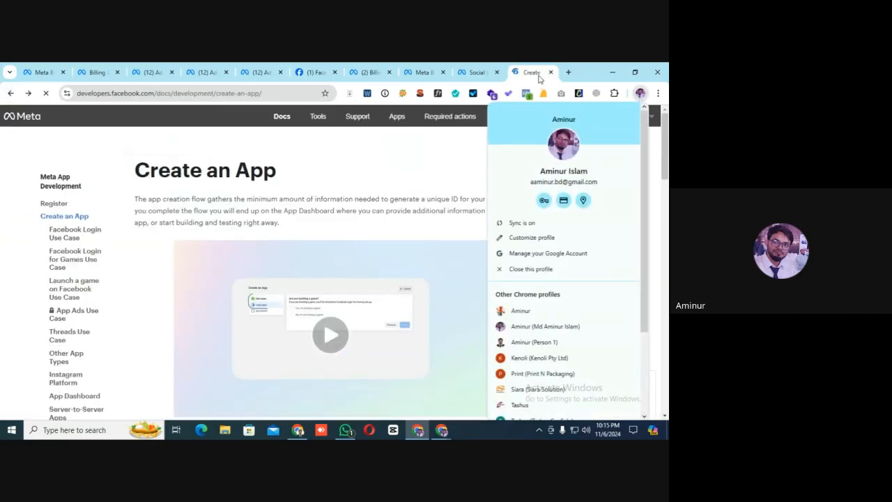
left_click(540, 78)
mouse_move(299, 117)
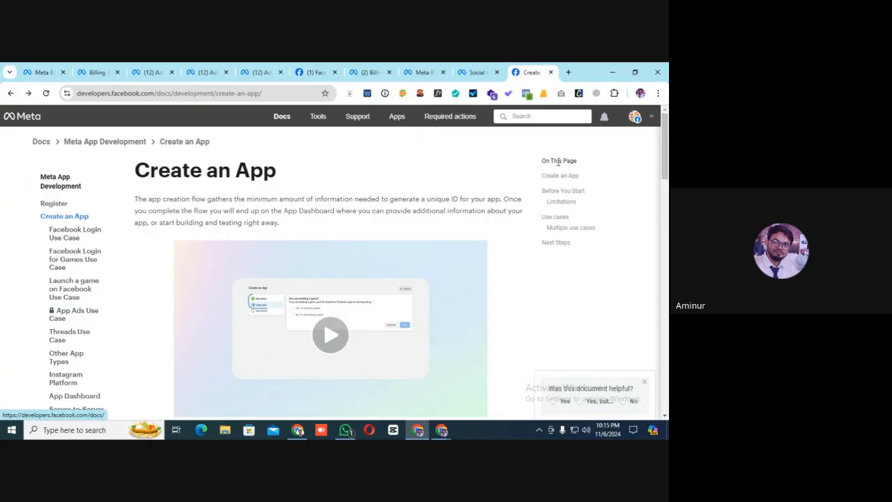
left_click(629, 122)
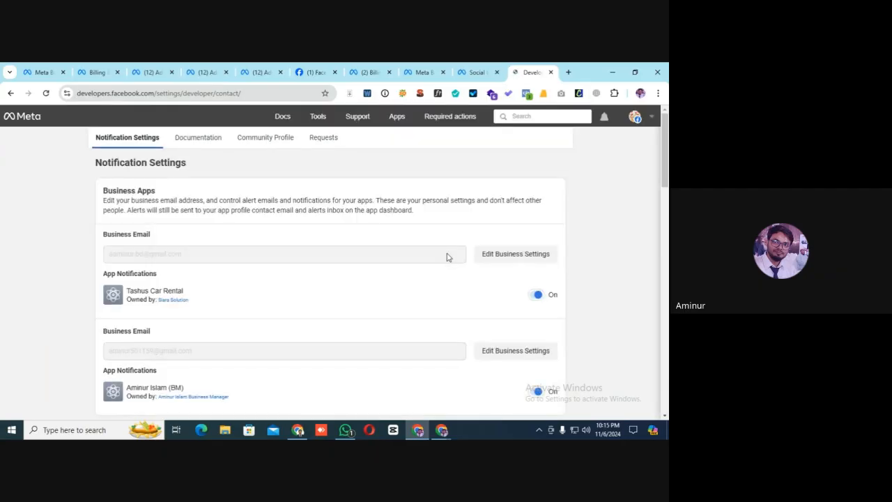
Step: Go from Notification Settings to the All Apps page and start Create App
scroll(341, 254, "down", 2)
scroll(341, 259, "up", 2)
scroll(175, 277, "down", 4)
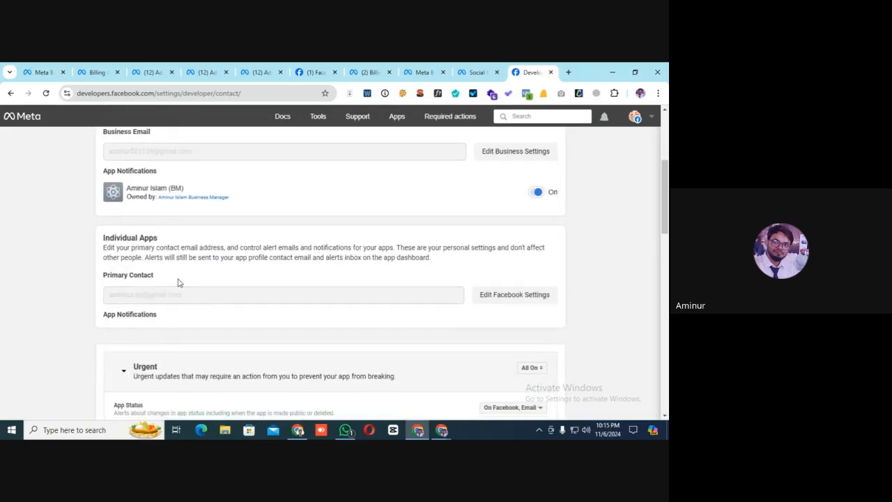
scroll(177, 281, "up", 4)
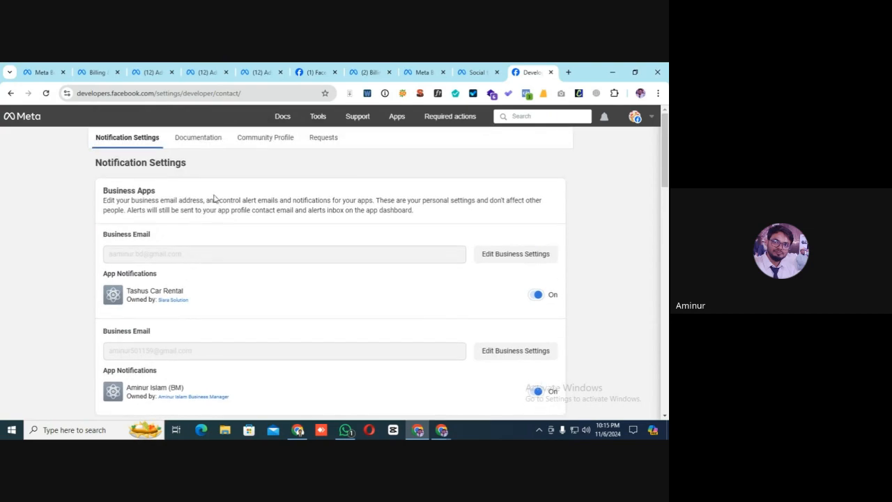
left_click(395, 118)
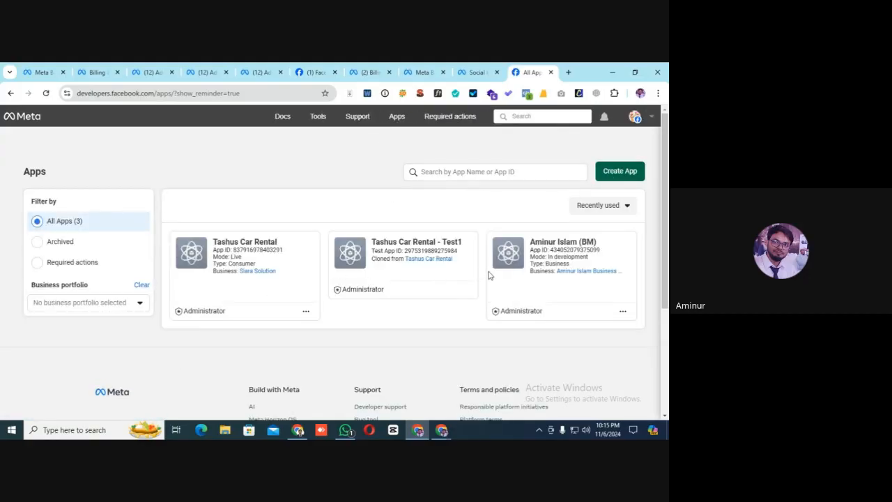
left_click(604, 175)
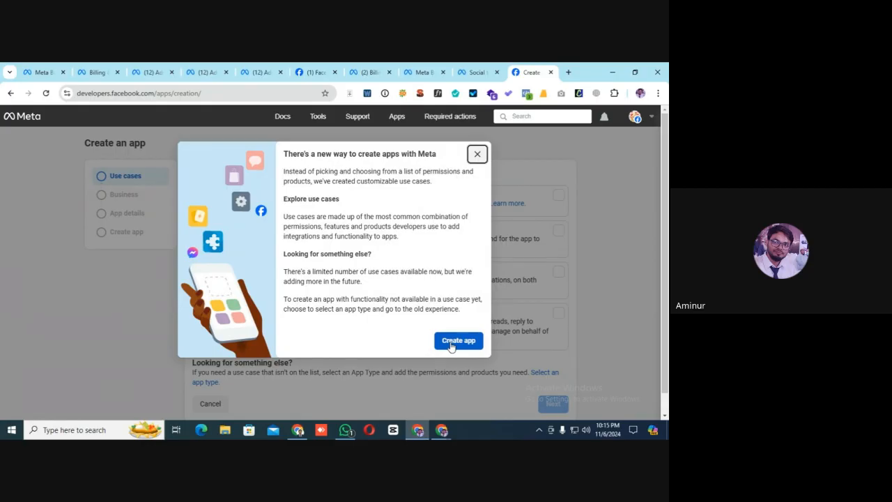
Step: Choose the Run ads to promote your app use case and connect the business manager portfolio
left_click(458, 340)
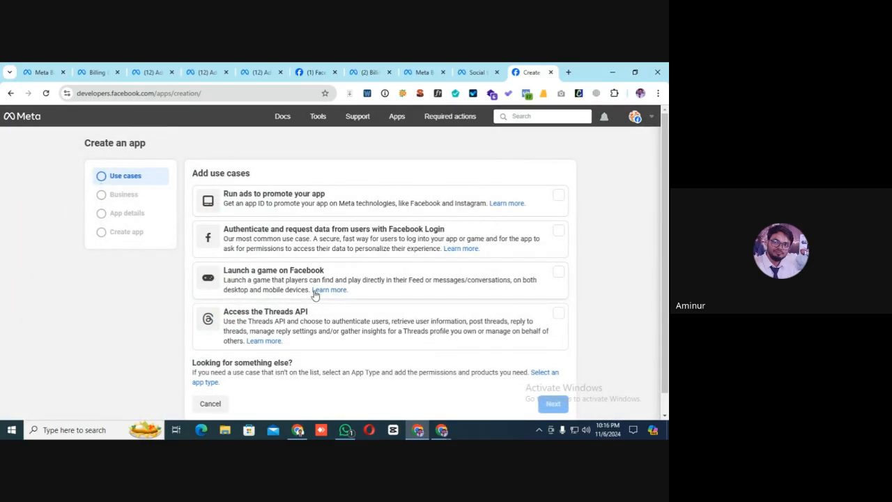
left_click(285, 204)
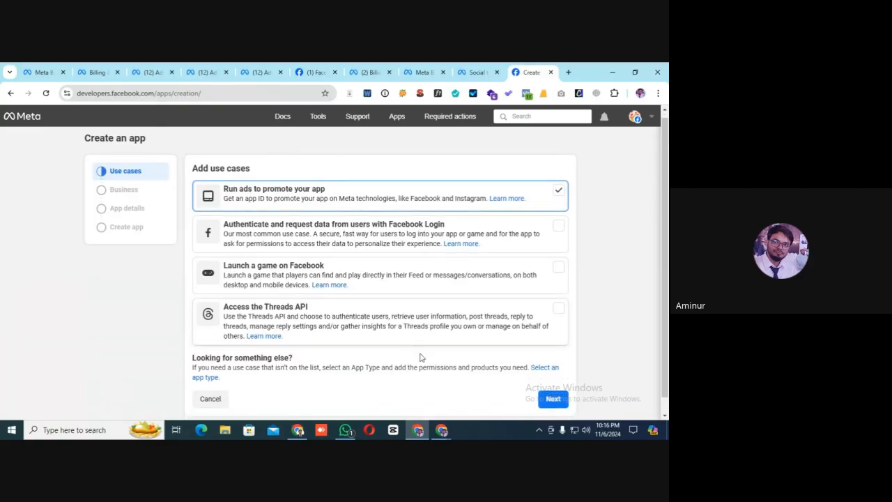
scroll(480, 370, "down", 1)
left_click(560, 385)
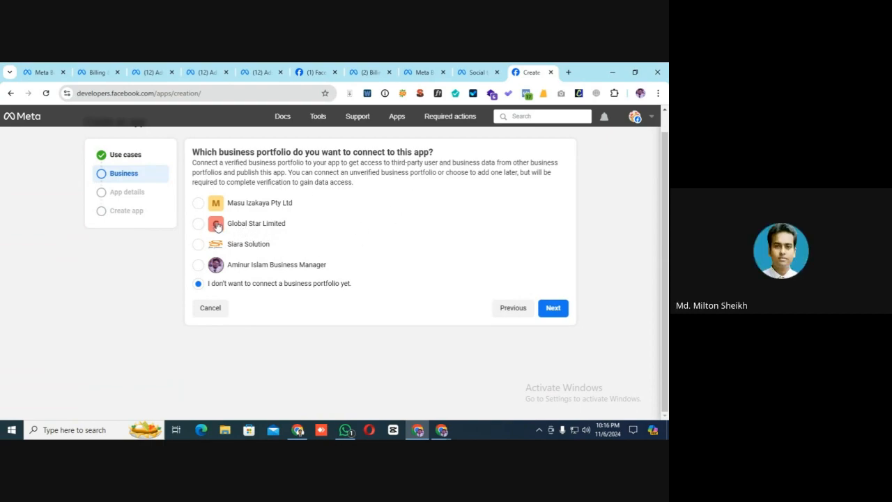
left_click(198, 265)
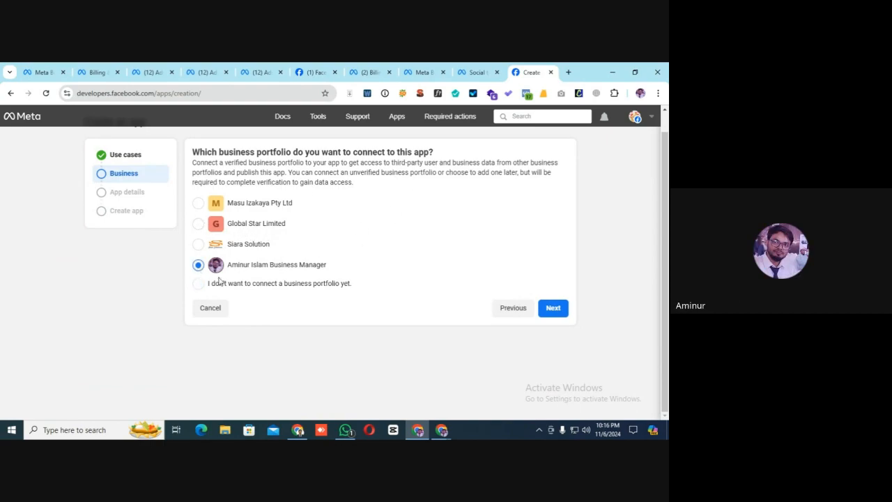
left_click(542, 313)
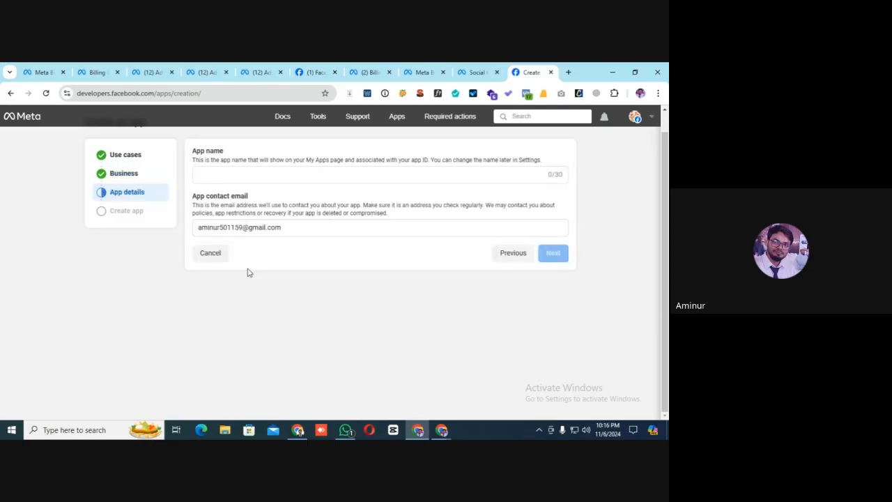
Step: Enter 'Doctor Serial BD' as the app name
left_click(243, 175)
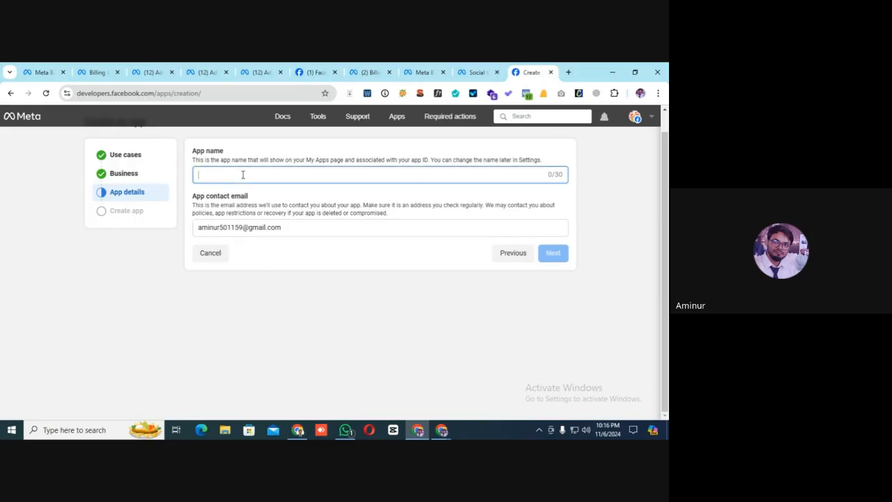
type("aminu")
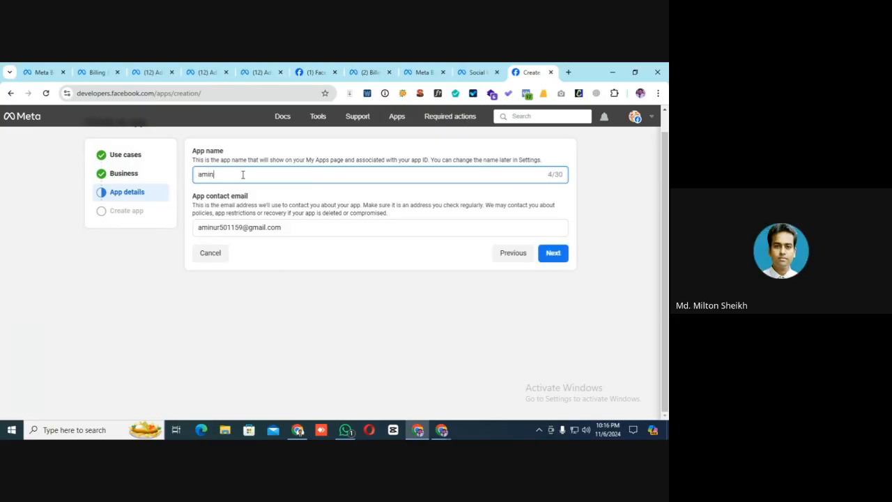
key("BackSpace")
type("Doctor Serial BD")
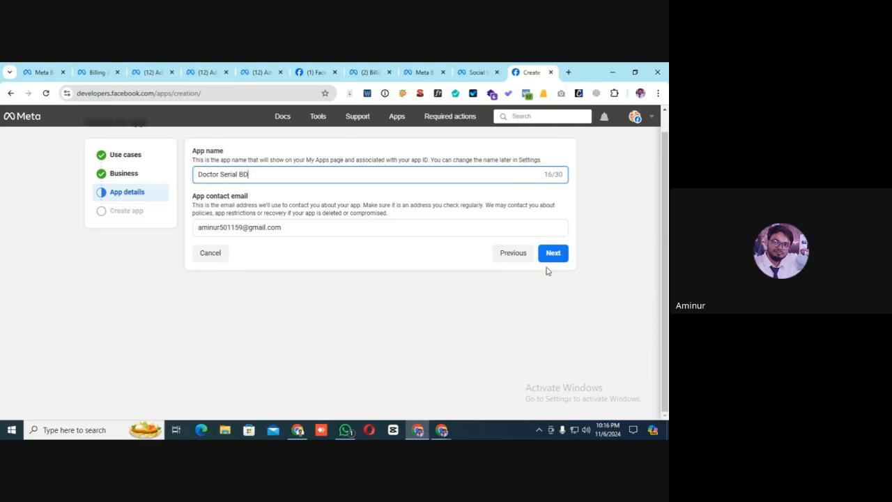
Step: Advance to Finalize, go to the dashboard, and submit the re-entered account password
left_click(548, 253)
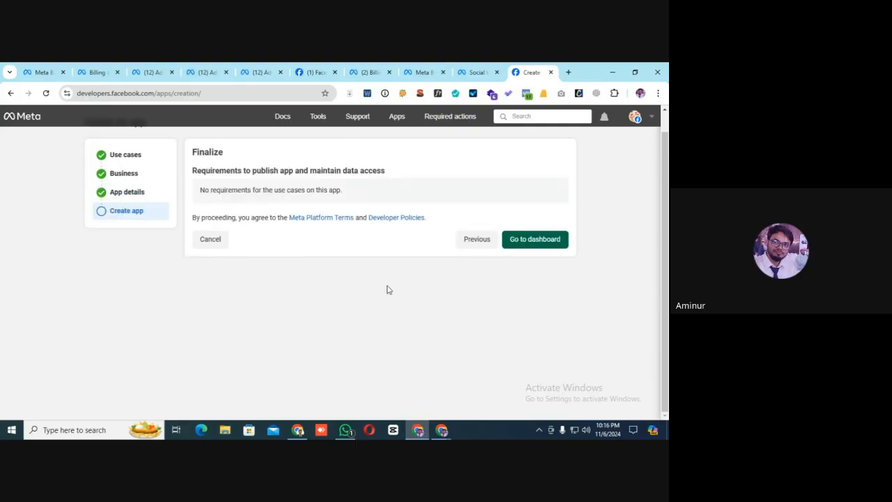
left_click(518, 240)
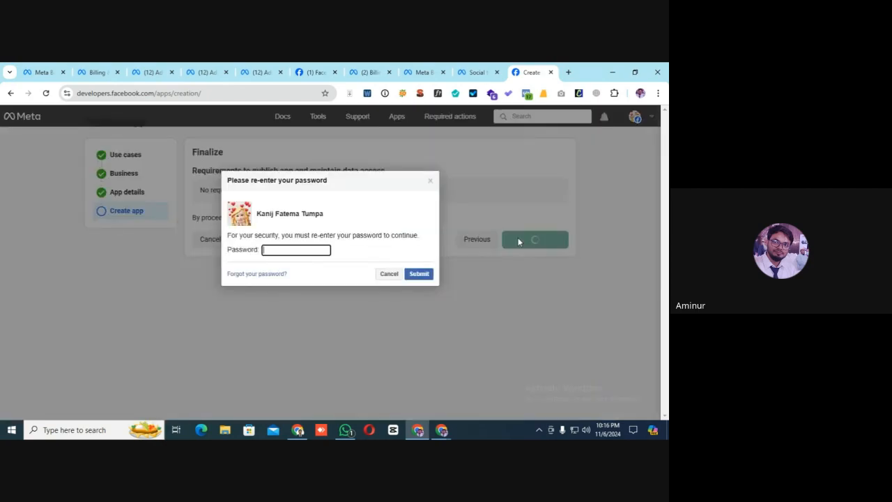
left_click(418, 273)
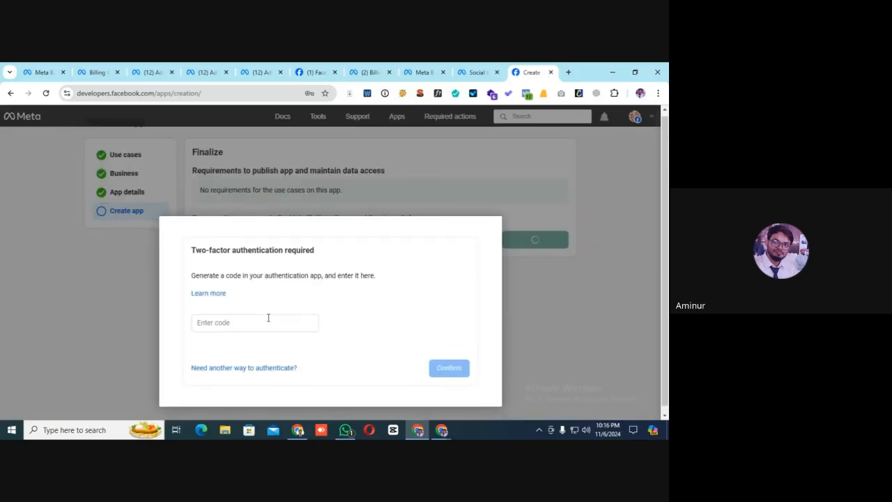
Step: Enter the six-digit authenticator code and confirm the two-factor verification
left_click(267, 317)
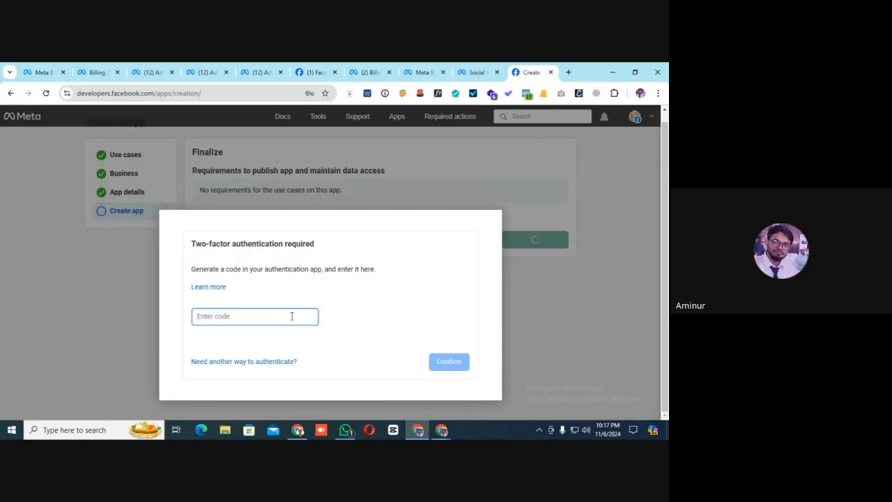
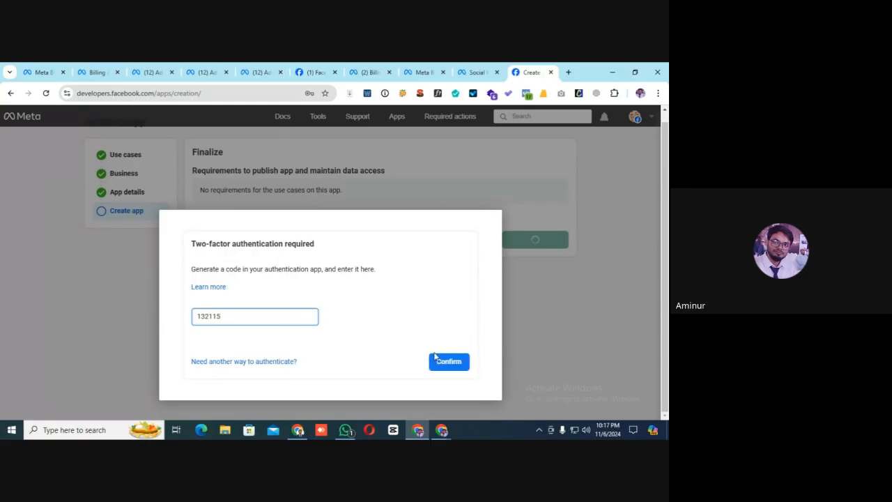
left_click(435, 362)
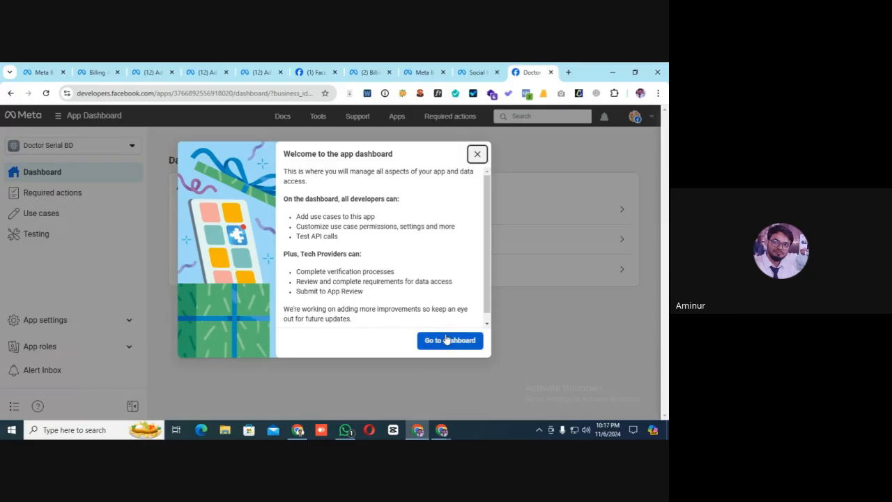
Step: Open the Run ads to promote your app setup on the dashboard and review its steps
left_click(443, 341)
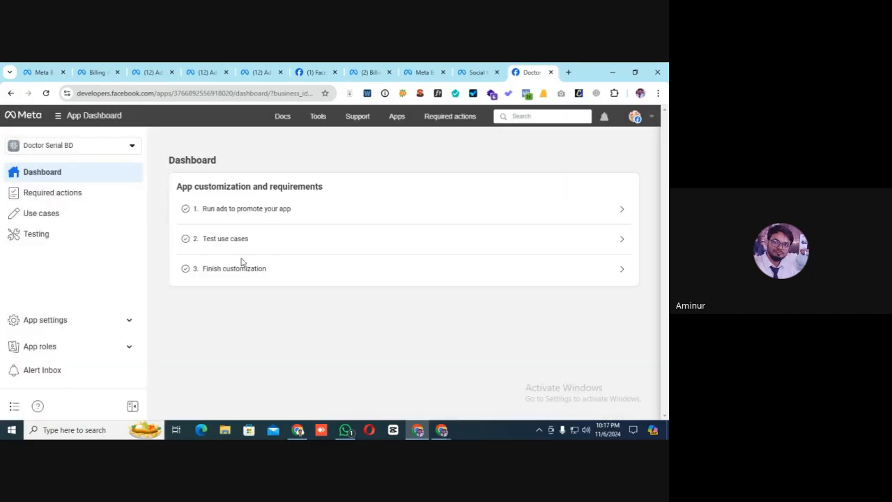
left_click(234, 213)
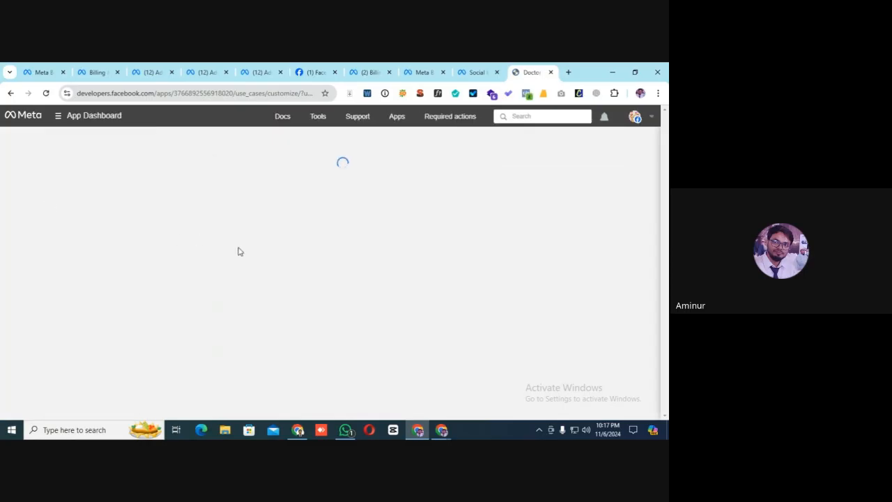
left_click(195, 368)
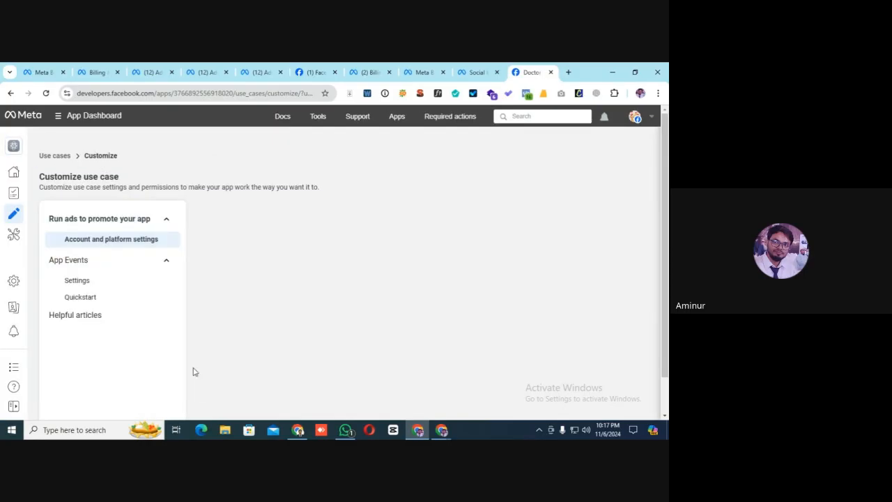
scroll(284, 296, "down", 4)
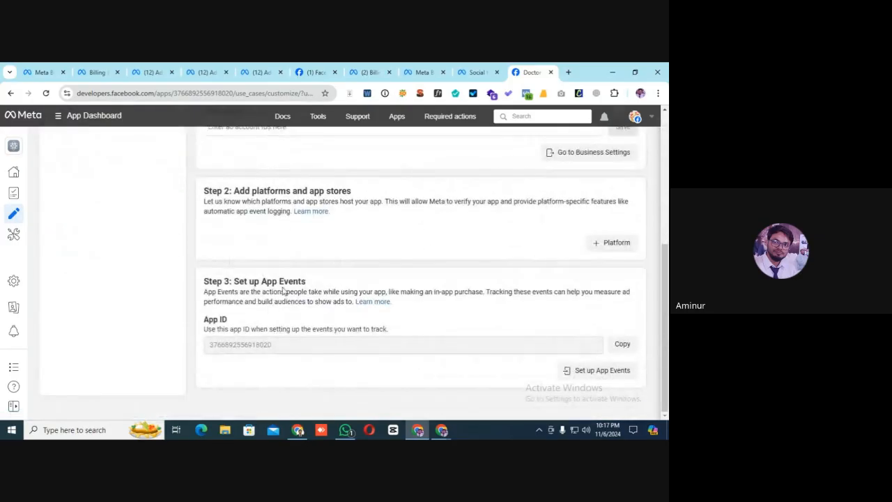
scroll(282, 292, "up", 1)
scroll(282, 291, "down", 1)
scroll(282, 291, "down", 1)
scroll(341, 352, "up", 4)
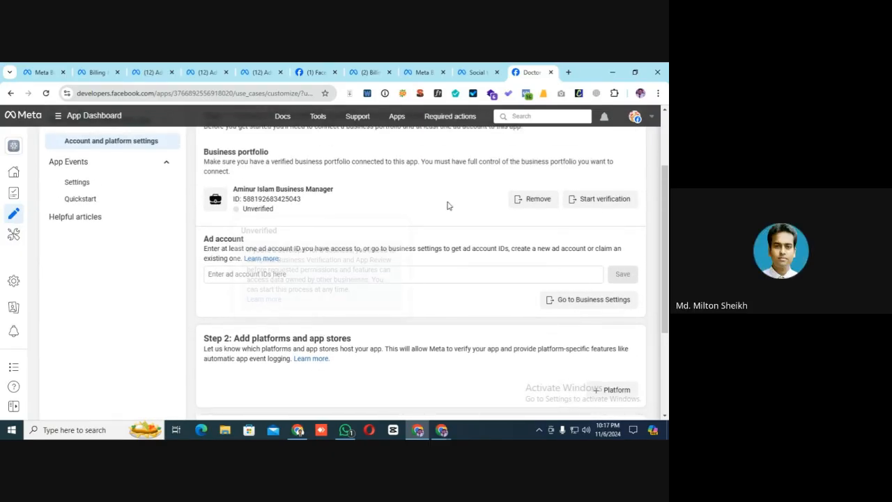
scroll(143, 260, "up", 3)
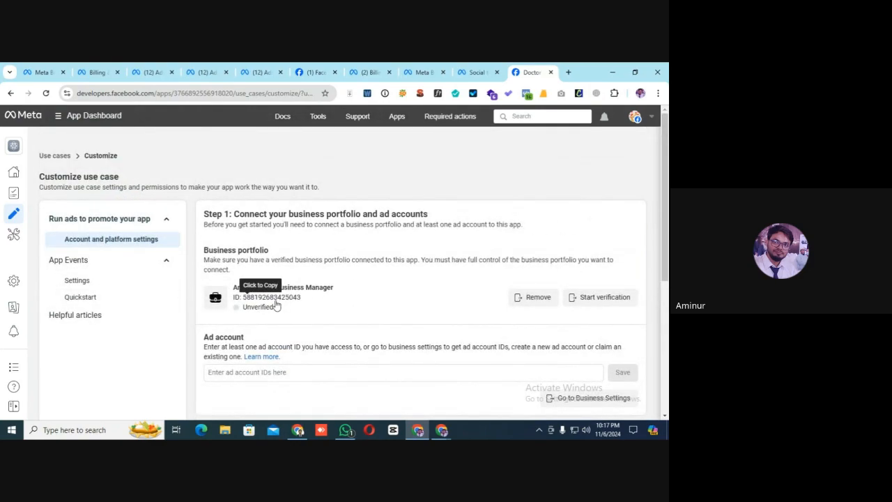
Step: Check the unverified linked portfolio, then open the App Events settings
mouse_move(268, 306)
scroll(292, 326, "down", 1)
scroll(292, 325, "down", 1)
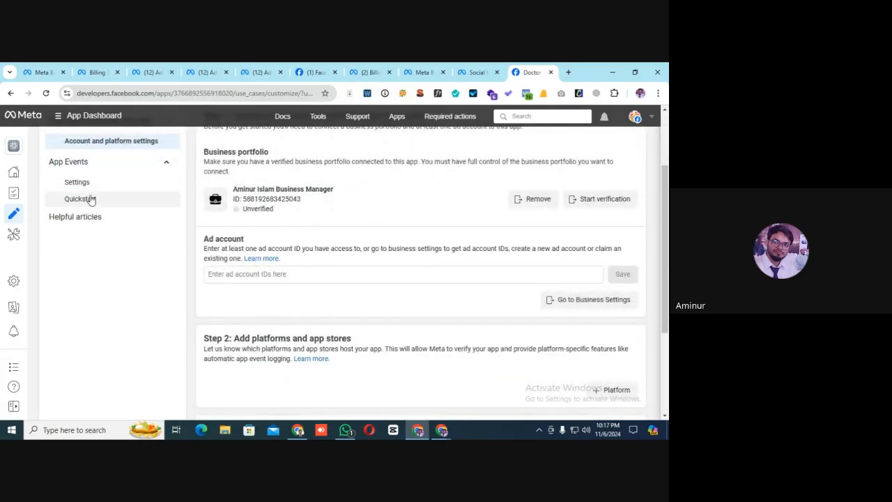
scroll(89, 199, "up", 1)
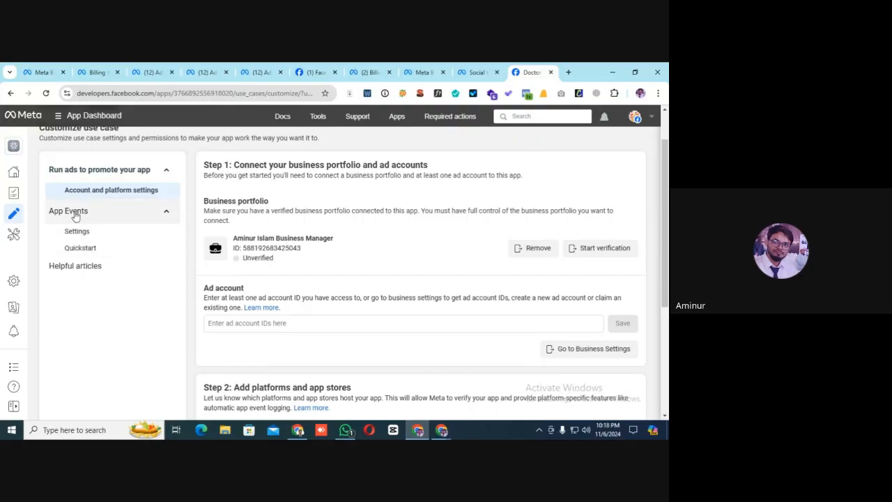
scroll(76, 216, "up", 1)
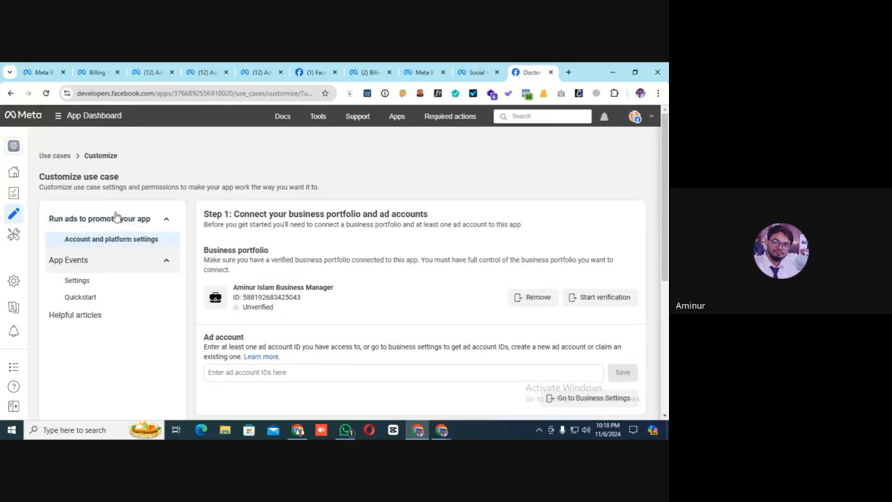
left_click(74, 260)
left_click(75, 262)
left_click(82, 281)
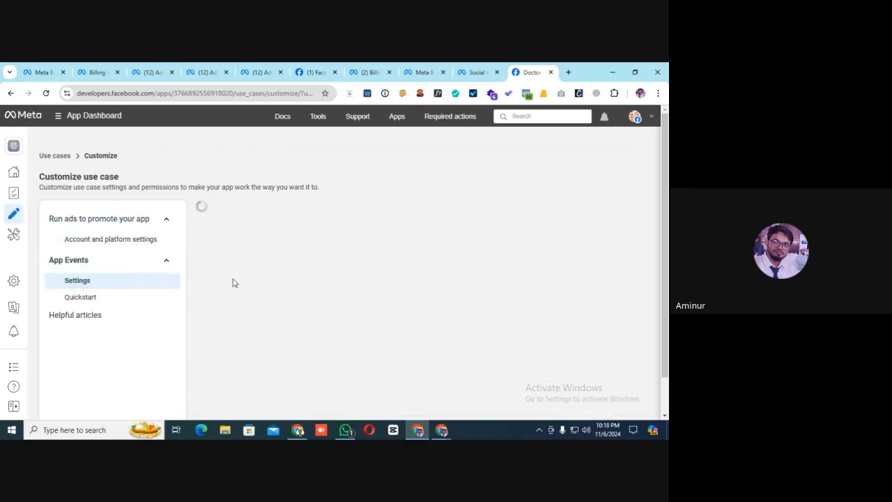
Step: Start business portfolio verification from the account settings, then close the business settings tab it opens
scroll(304, 271, "down", 2)
scroll(303, 270, "down", 3)
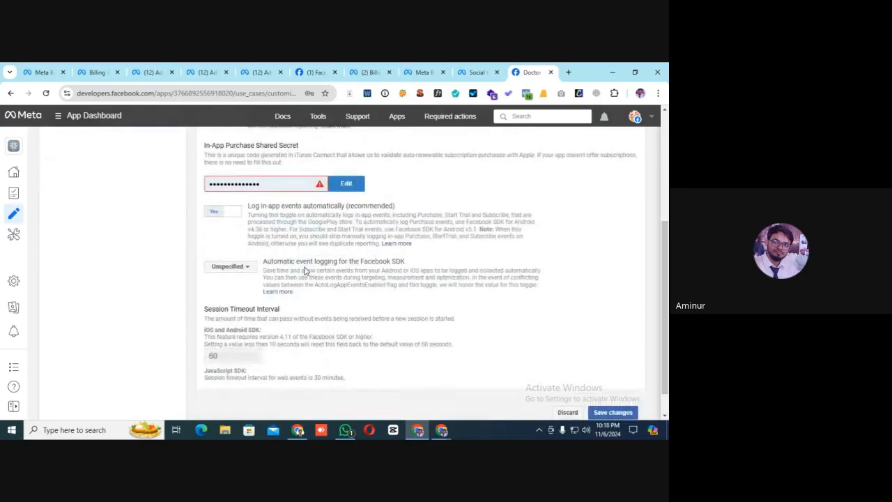
scroll(303, 270, "up", 5)
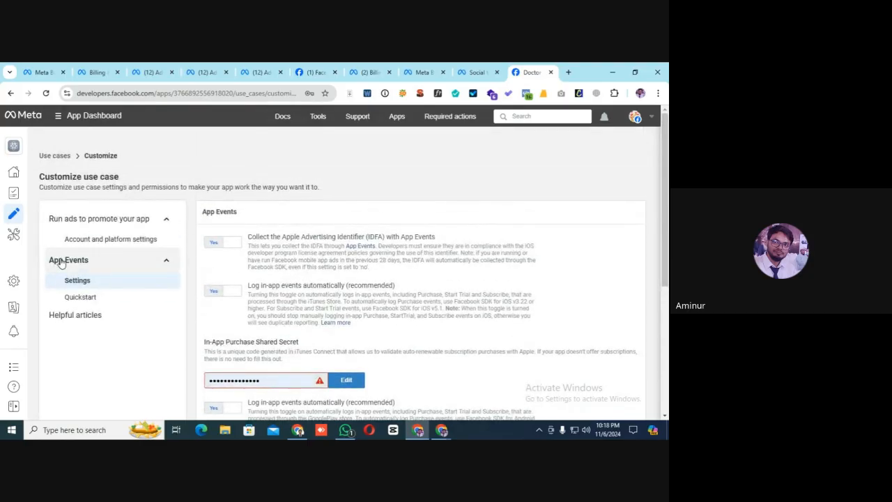
left_click(106, 240)
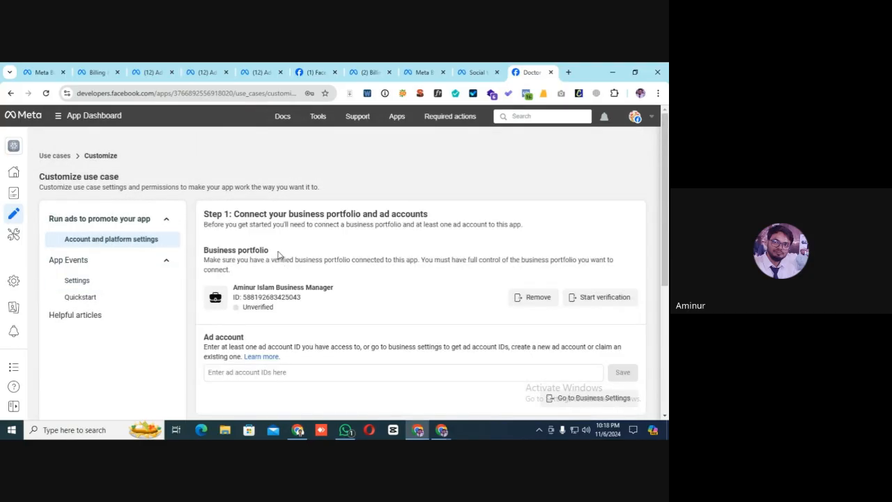
scroll(280, 258, "down", 5)
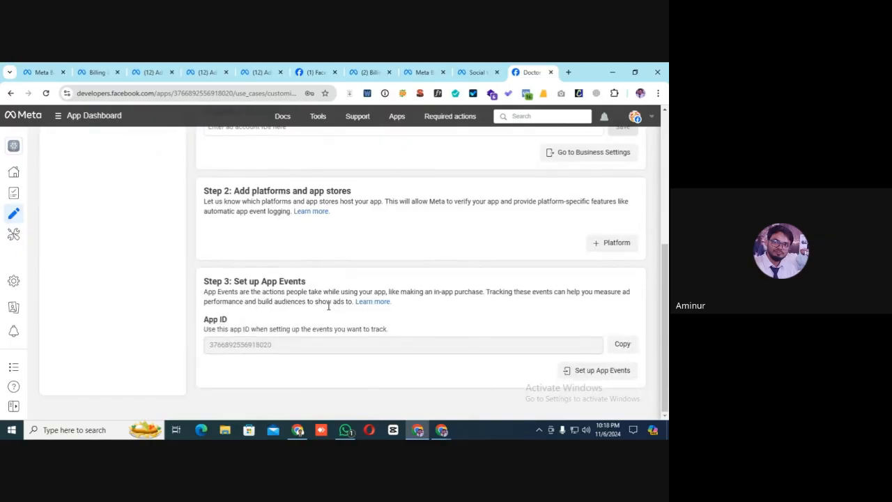
scroll(328, 306, "up", 3)
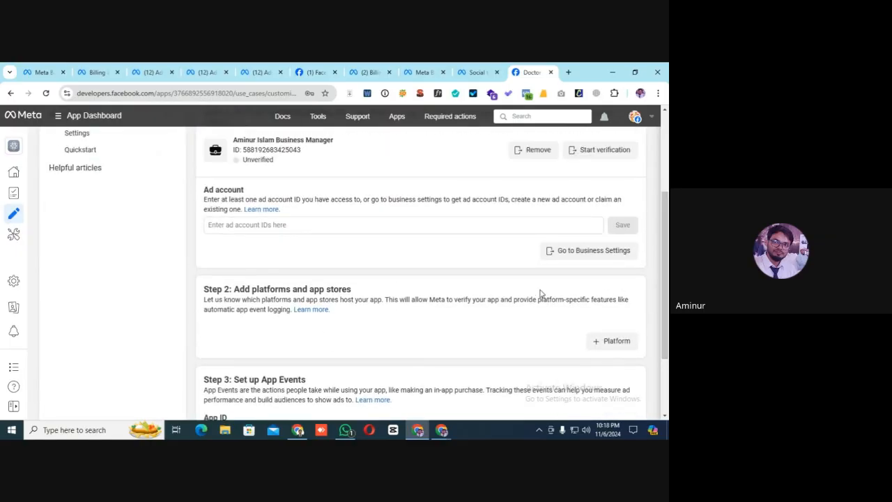
scroll(540, 292, "up", 1)
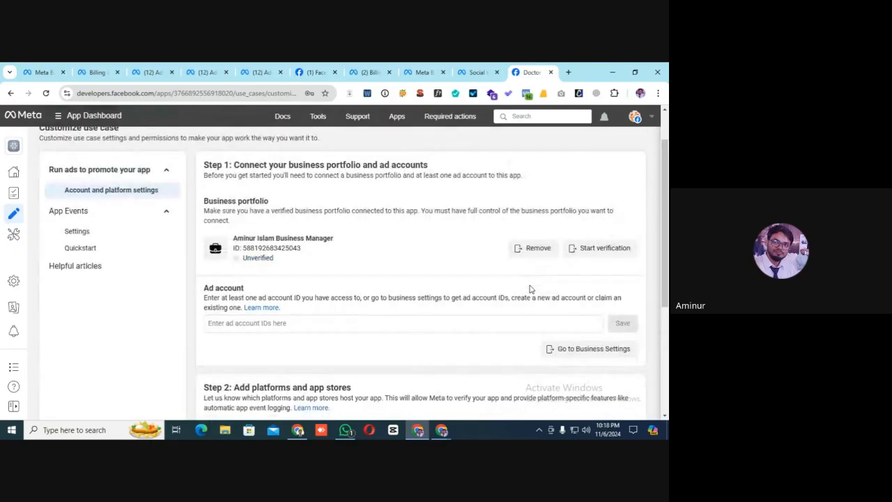
left_click(600, 250)
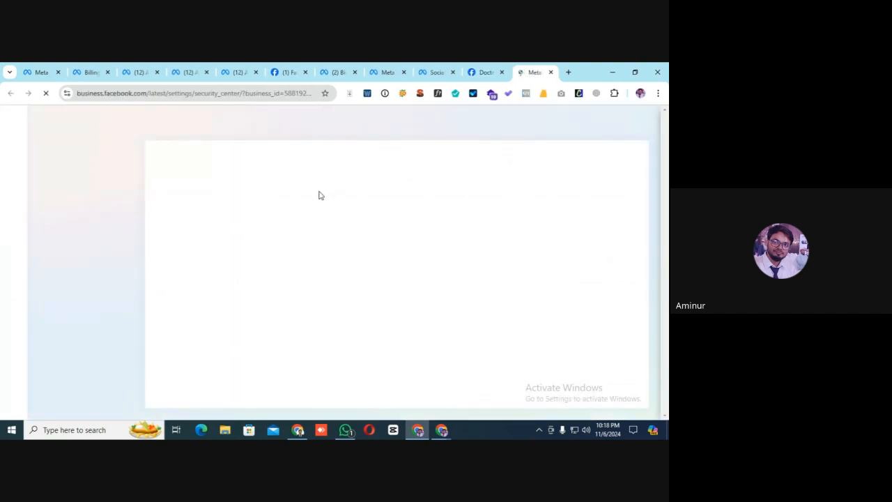
left_click(551, 72)
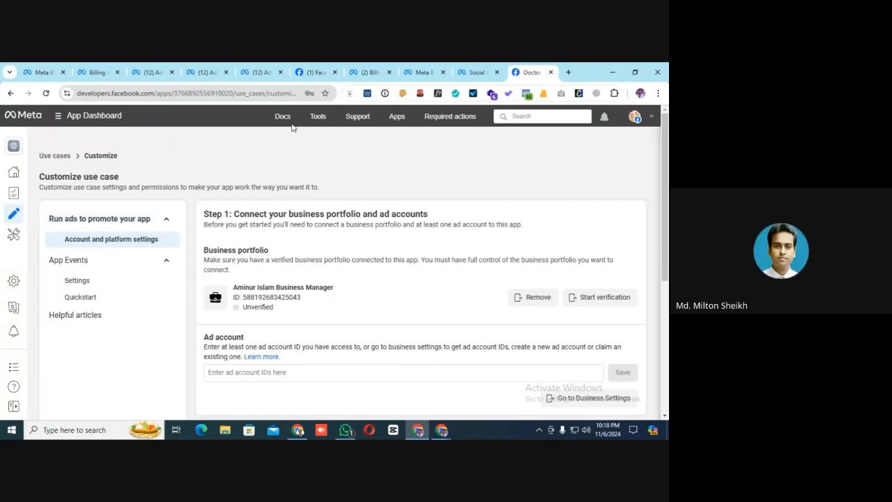
Step: Glance at the Social technologies page and close the Doctor Serial BD app dashboard tab
scroll(279, 339, "down", 1)
scroll(283, 320, "up", 1)
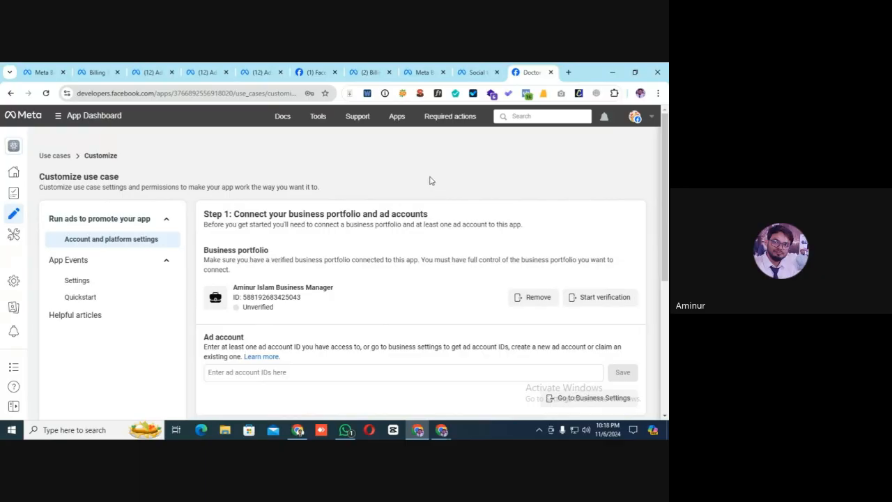
scroll(212, 335, "down", 2)
scroll(283, 309, "down", 1)
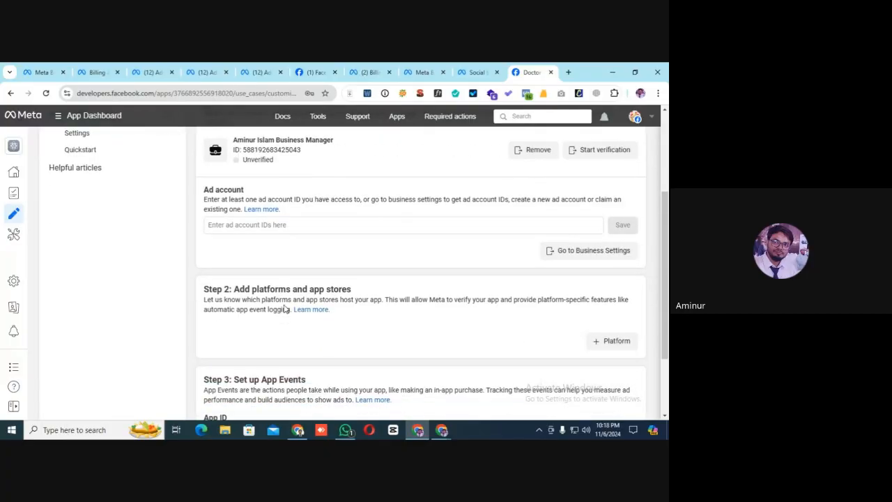
scroll(296, 314, "up", 2)
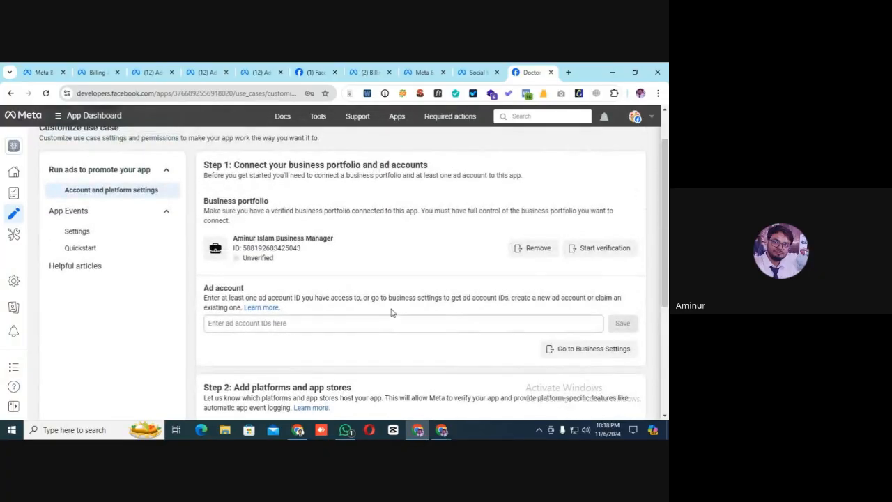
scroll(388, 271, "up", 1)
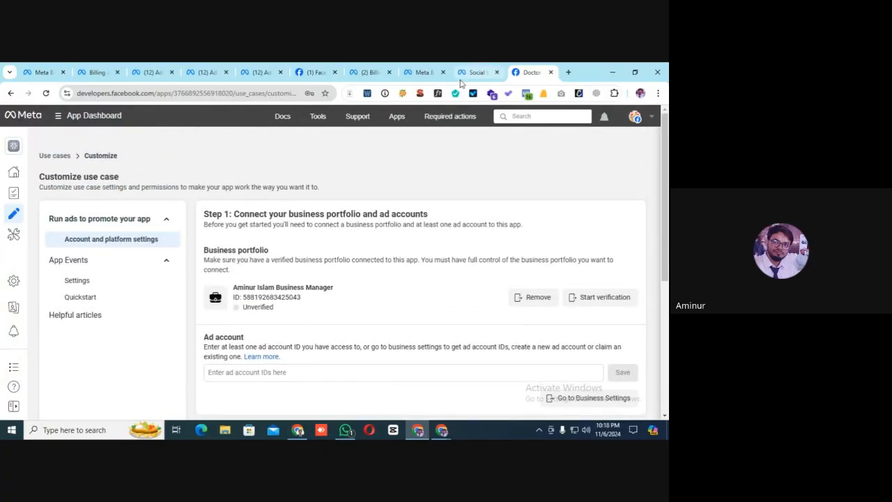
left_click(475, 72)
left_click(523, 72)
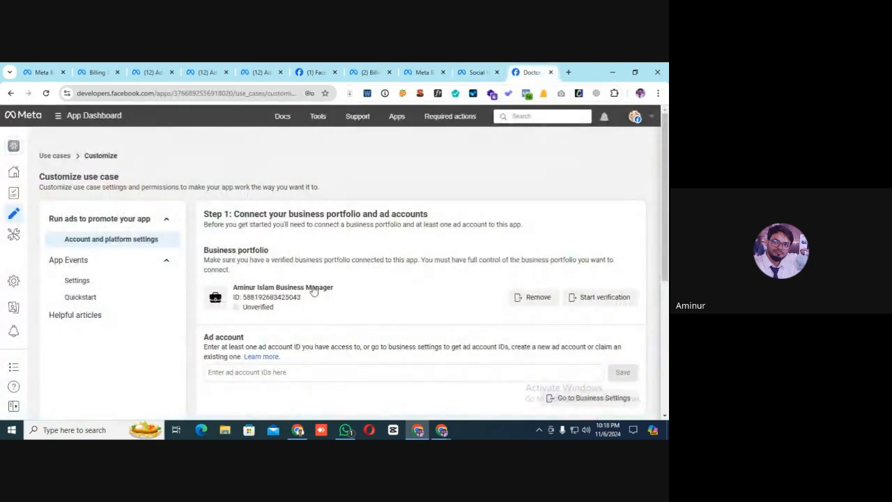
left_click(550, 72)
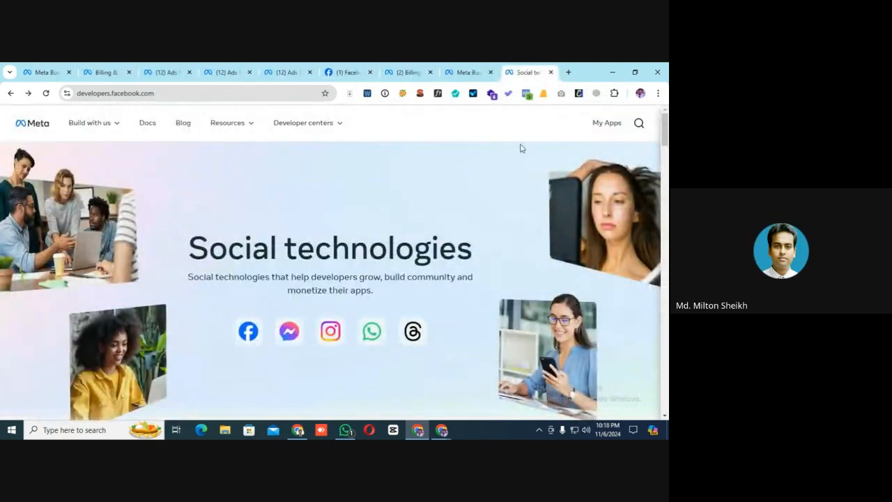
Step: Review the linked app's People panel under Settings > Apps, then open Instagram accounts
left_click(98, 72)
left_click(45, 71)
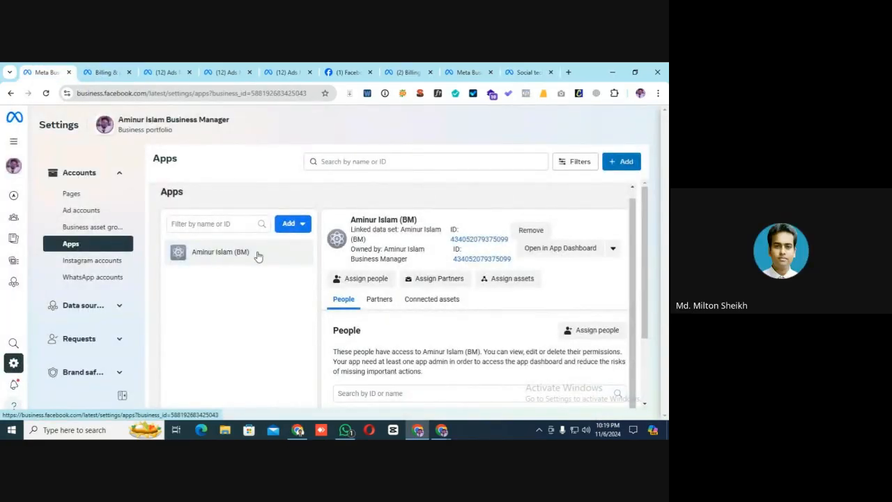
scroll(439, 313, "down", 2)
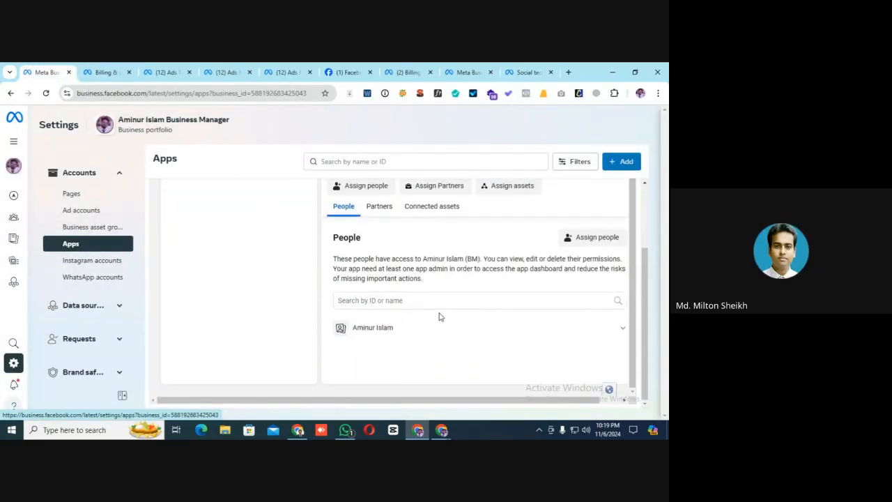
scroll(439, 315, "up", 1)
scroll(433, 307, "up", 3)
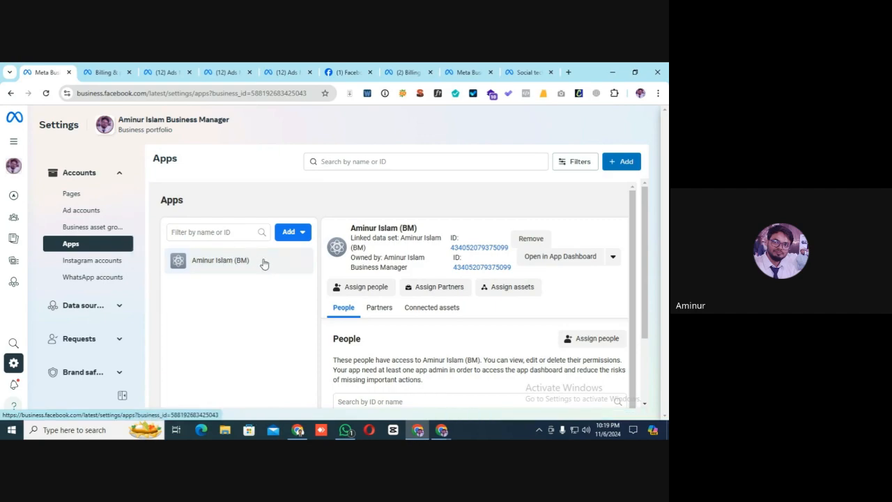
left_click(91, 264)
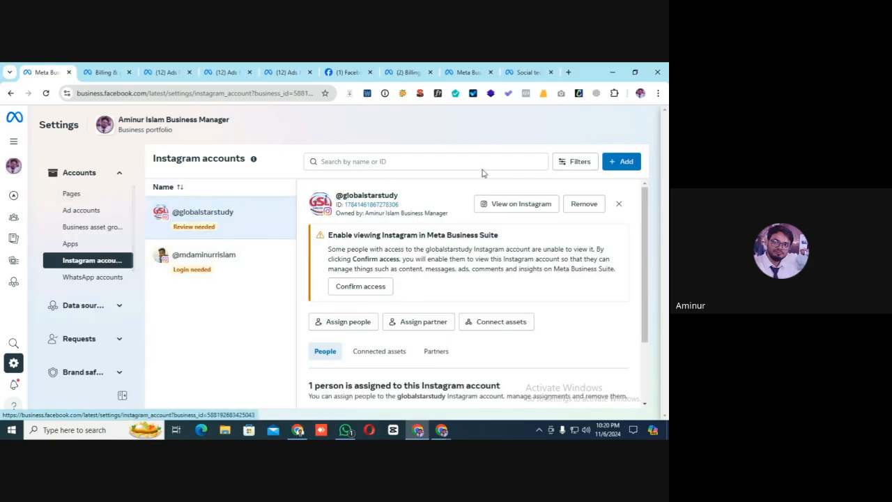
left_click(622, 161)
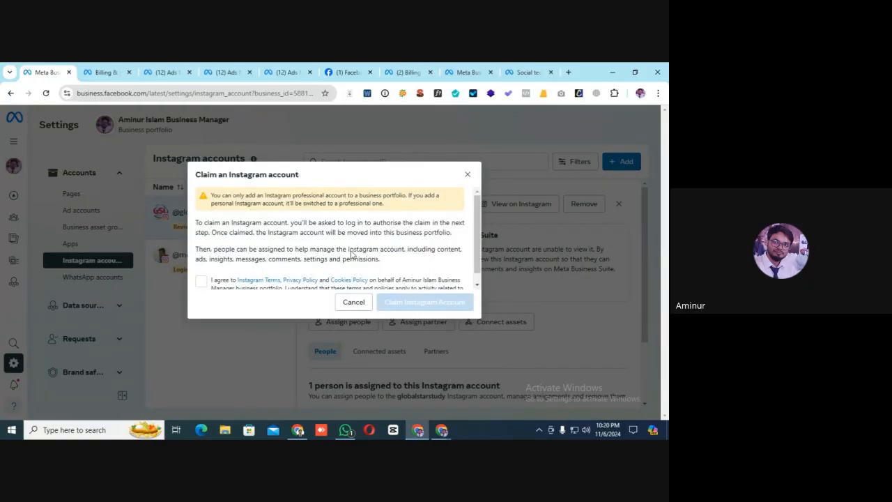
left_click(467, 176)
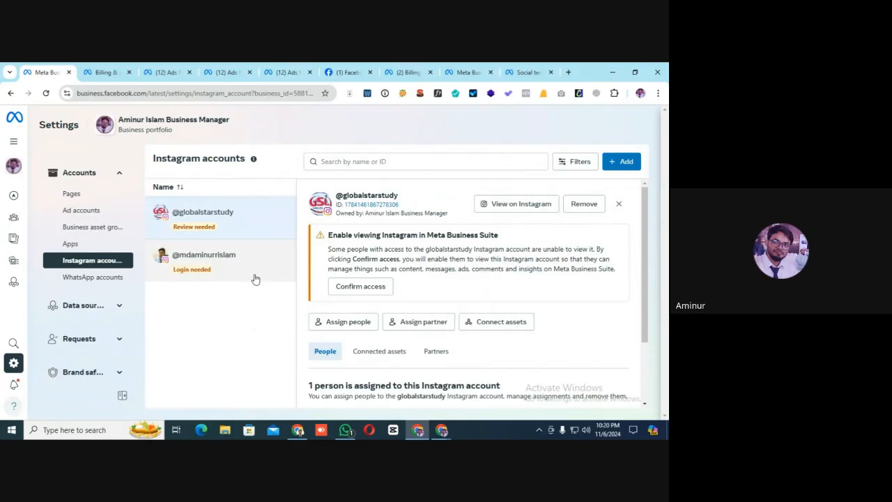
left_click(620, 164)
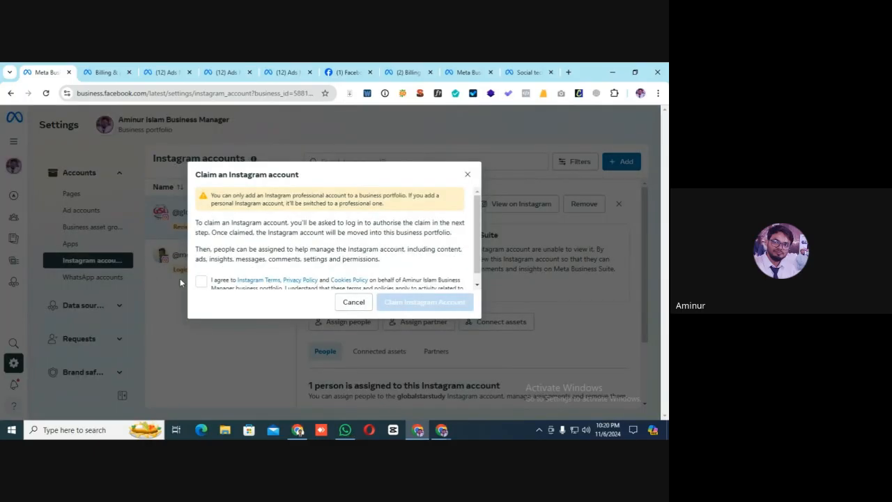
left_click(201, 281)
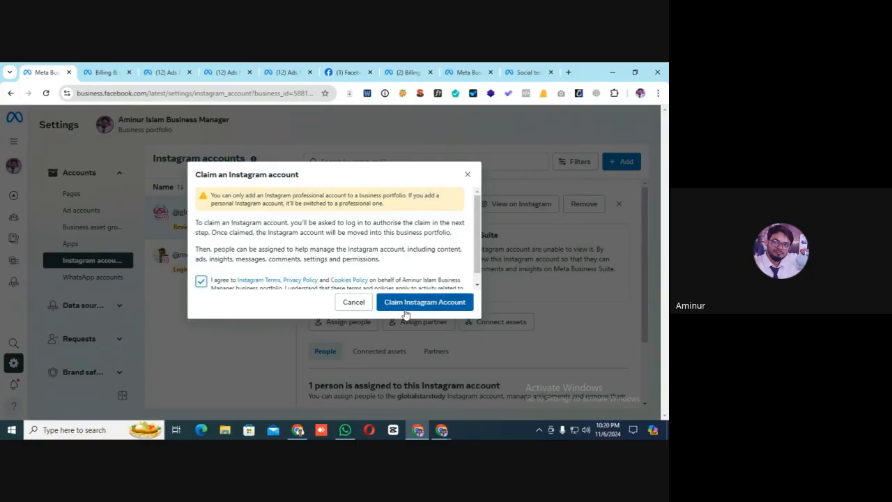
left_click(468, 174)
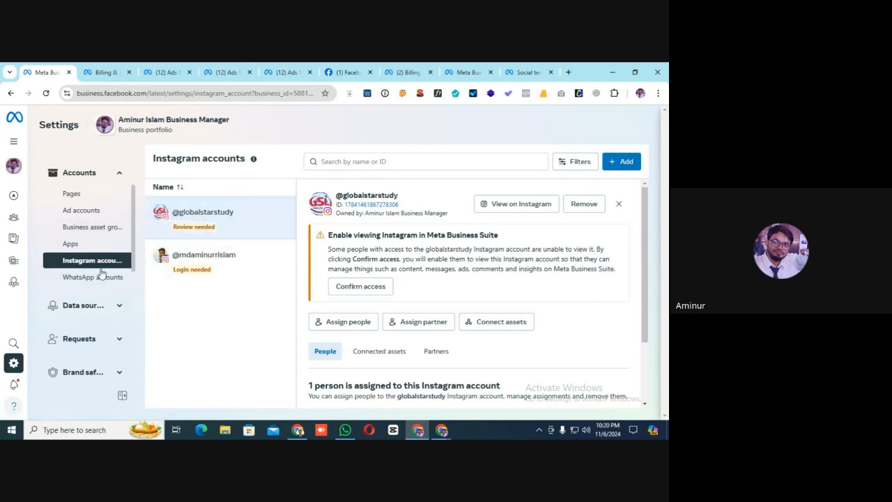
scroll(104, 265, "up", 5)
Step: Open business.facebook.com in a new browser tab
left_click(567, 72)
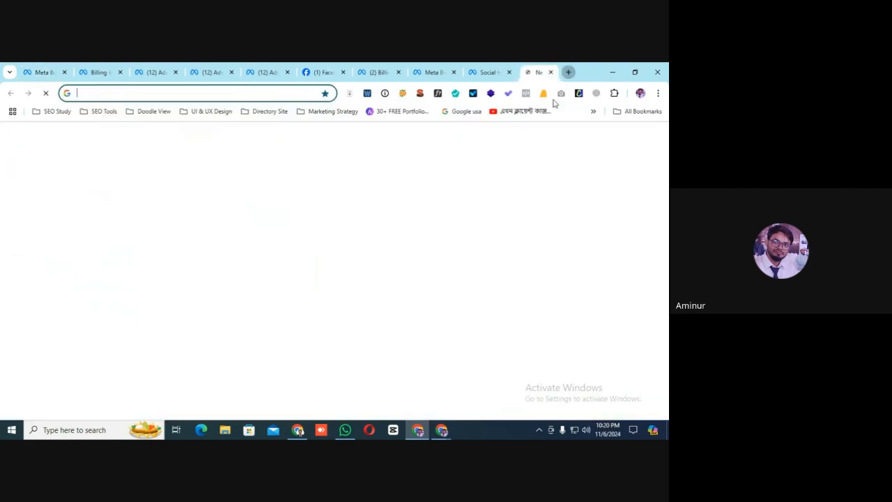
type("b")
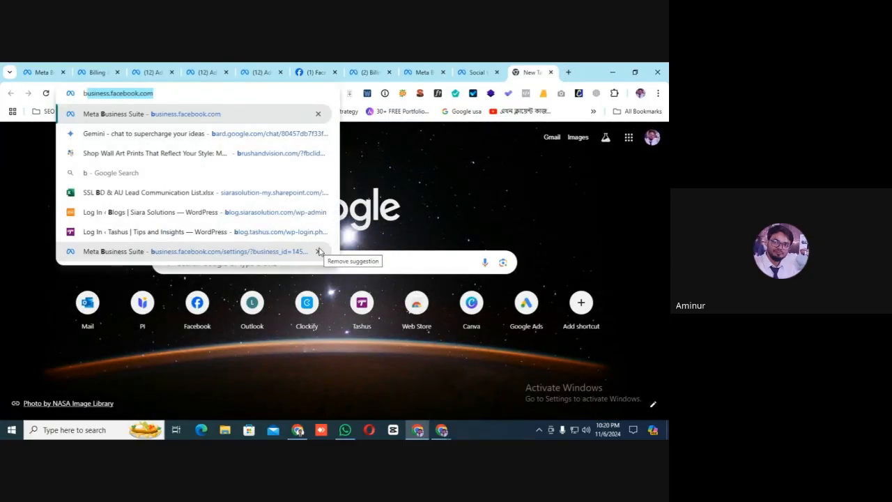
key("Return")
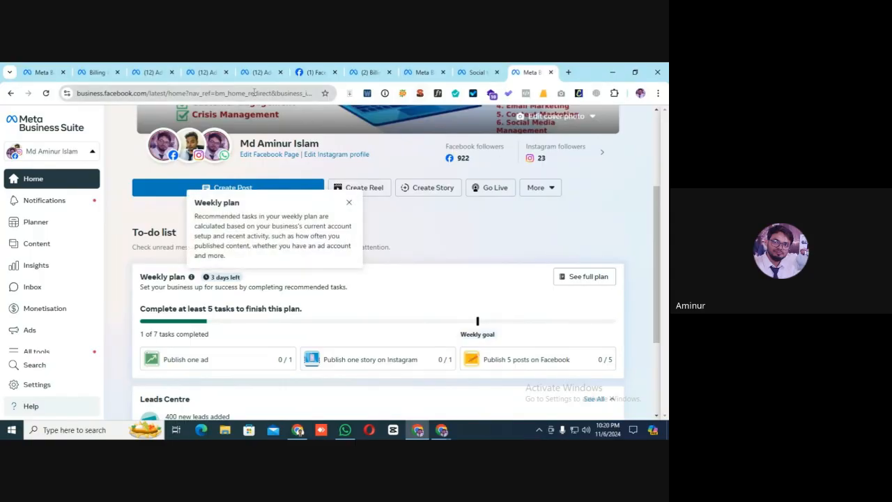
Step: Load business.facebook.com/create, start a new business portfolio, and return to the first Meta tab
left_click(254, 93)
type("b")
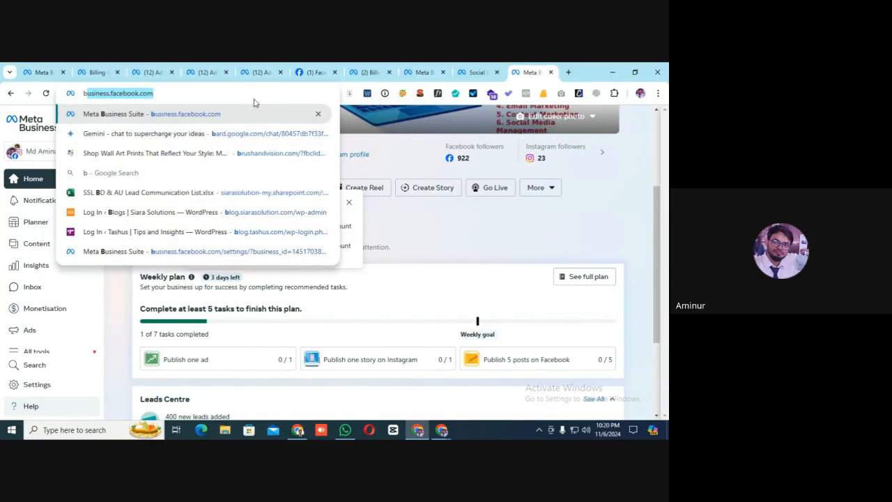
key("Right")
type("/cre")
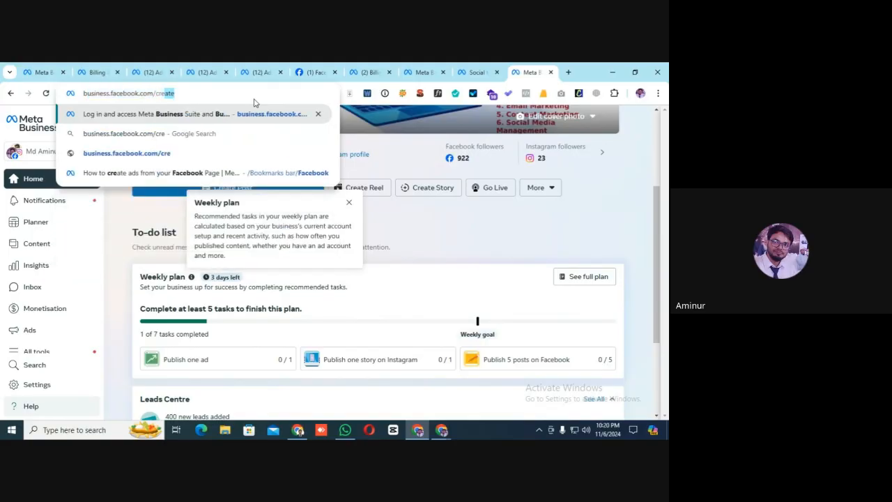
key("Return")
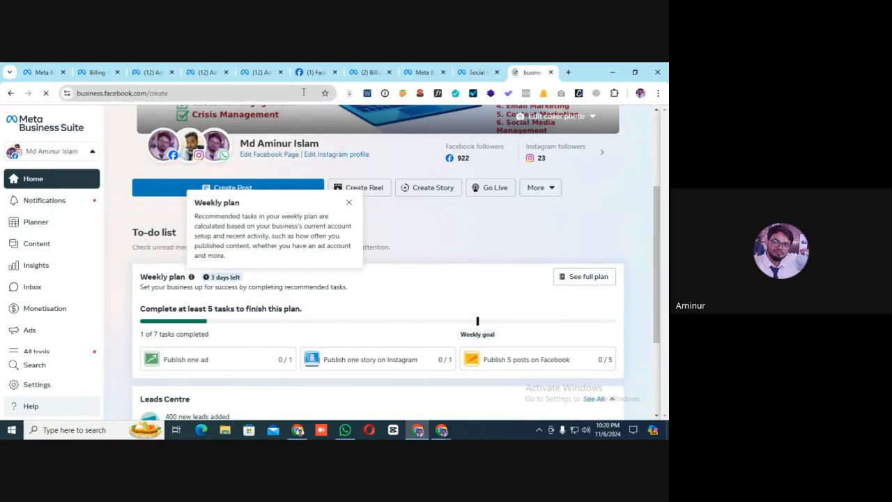
scroll(141, 262, "down", 2)
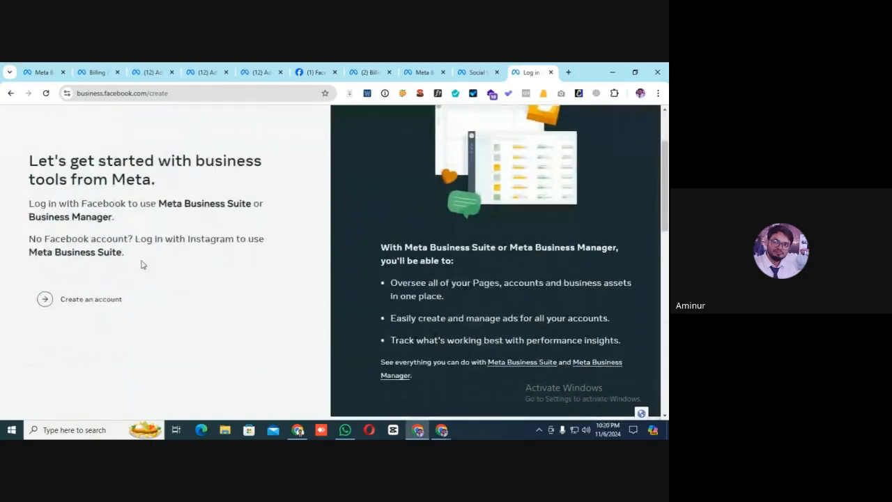
scroll(143, 262, "up", 2)
scroll(150, 251, "down", 2)
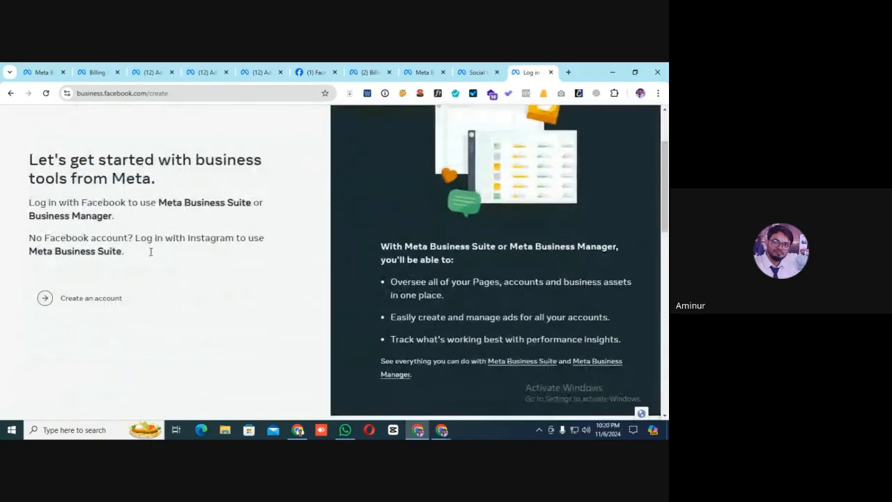
left_click(90, 299)
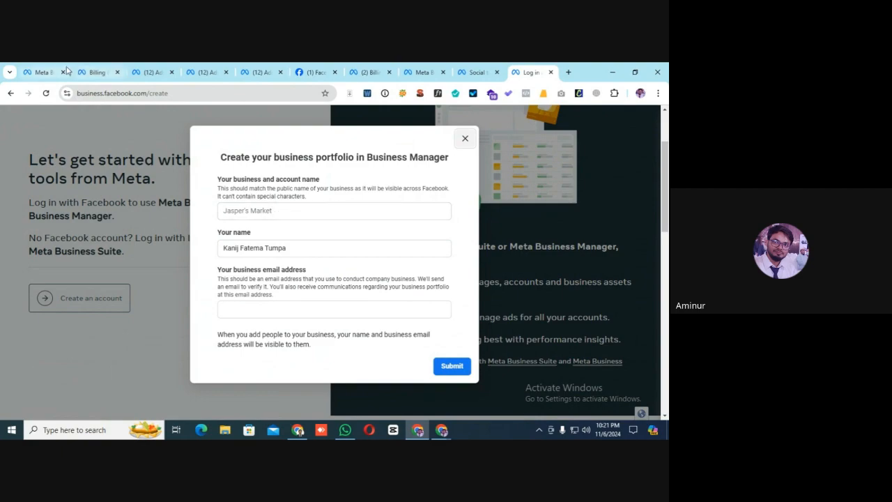
left_click(39, 72)
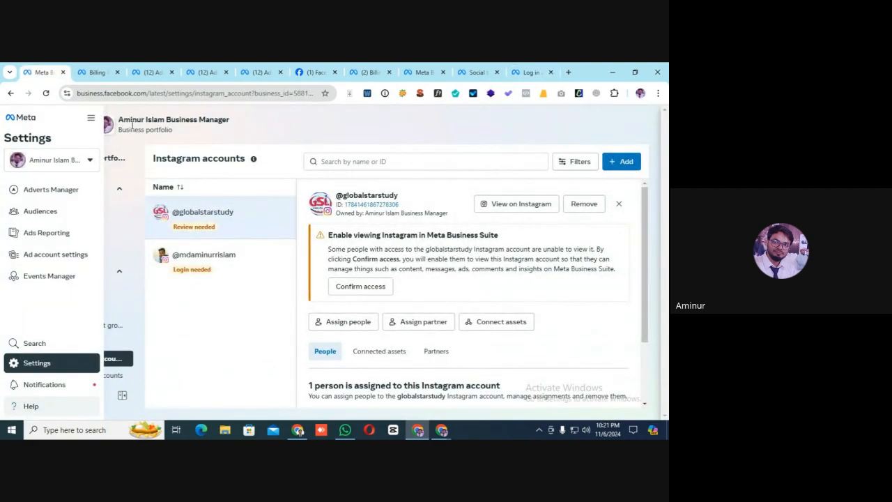
Step: Close the Create business portfolio form and go back to the Instagram accounts settings tab
left_click(530, 72)
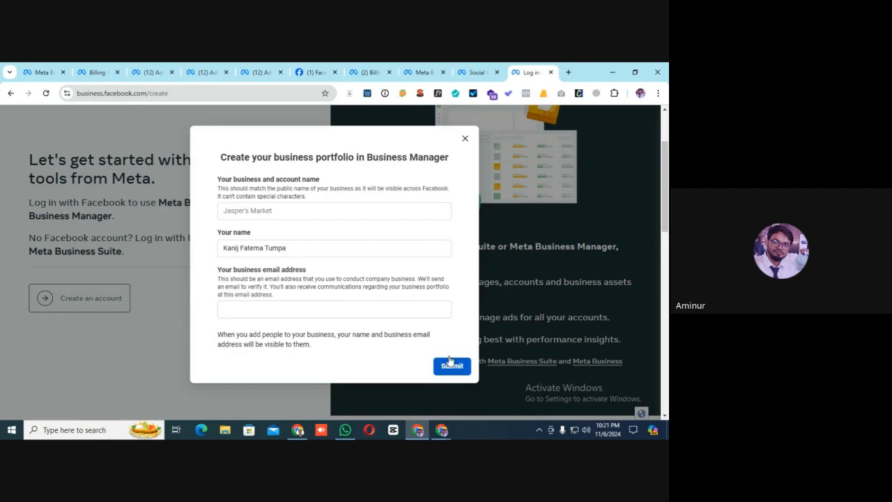
left_click(467, 136)
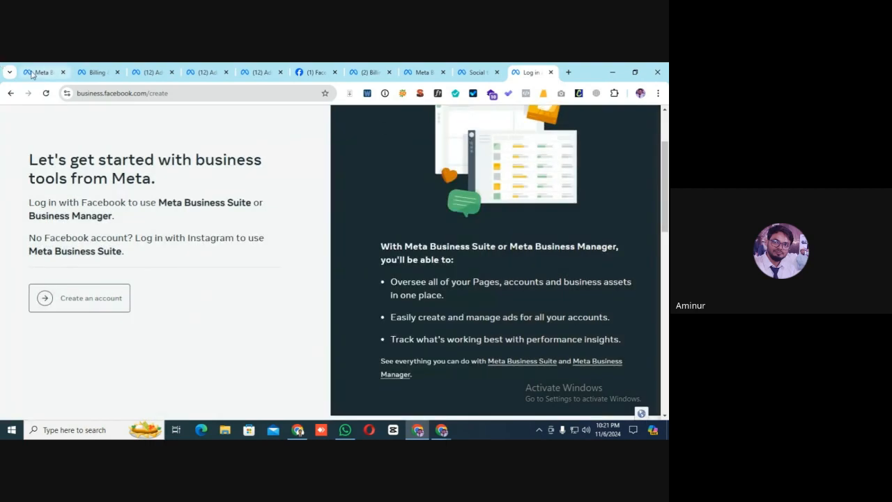
left_click(40, 71)
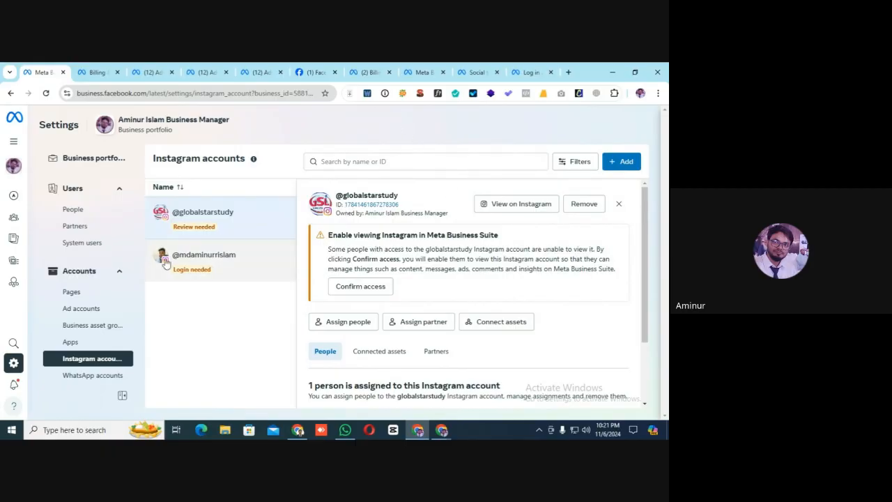
scroll(96, 267, "down", 2)
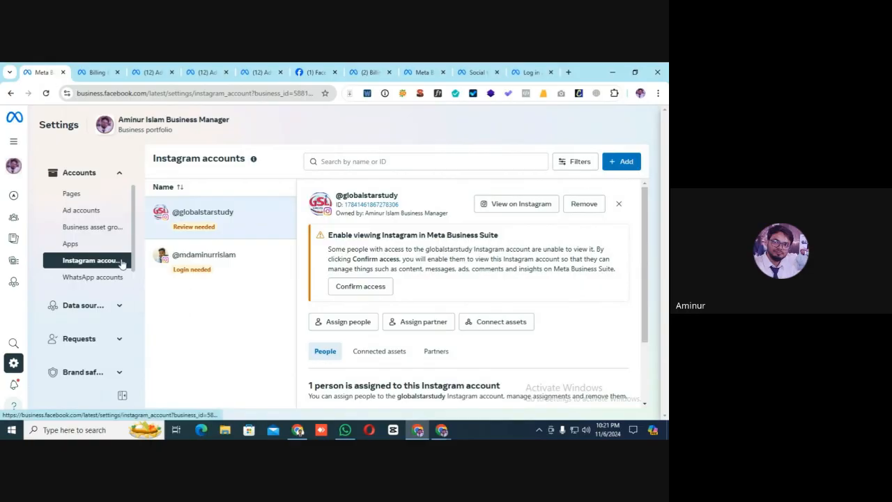
Step: Open WhatsApp accounts, start linking a WhatsApp Business account, then cancel the dialog
left_click(89, 279)
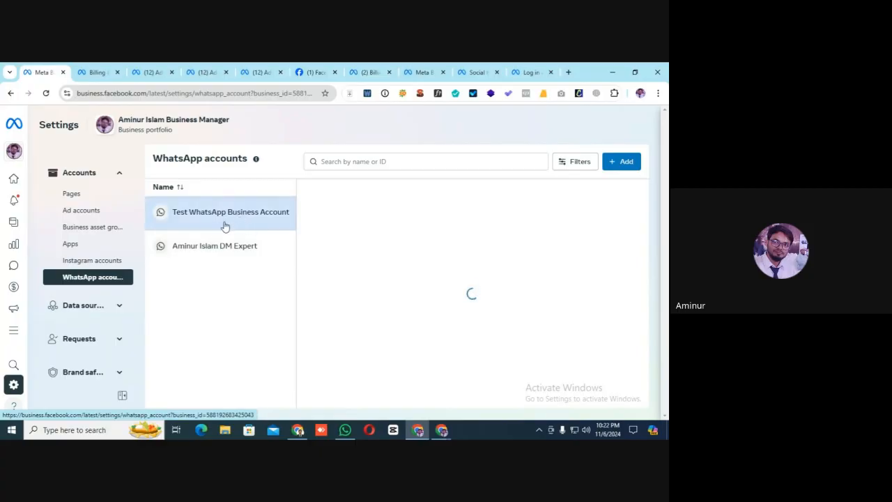
left_click(625, 166)
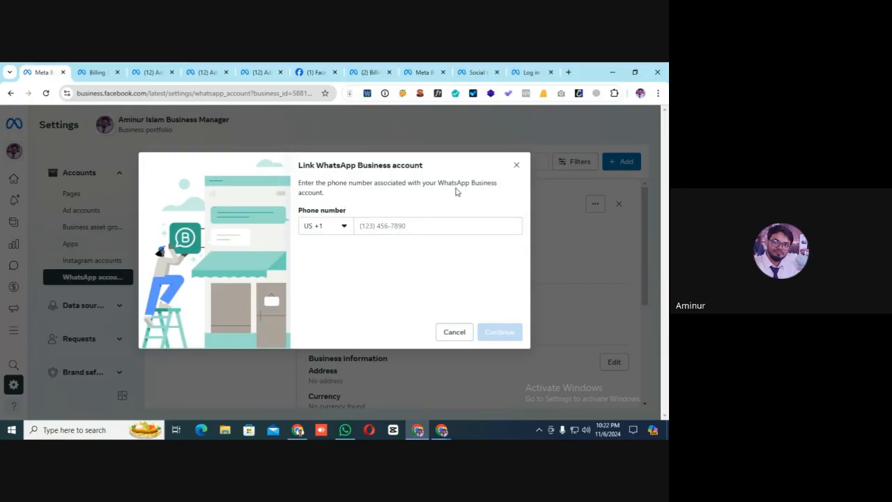
left_click(515, 166)
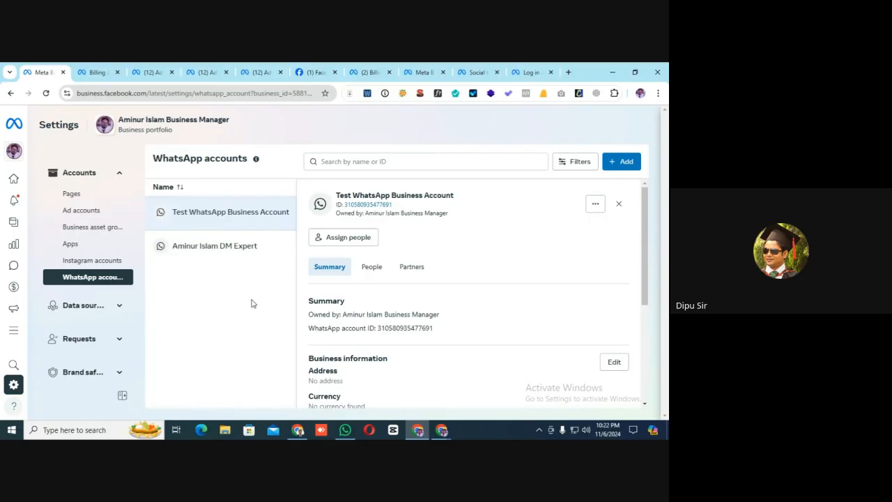
Step: Load the business.facebook.com home dashboard in a new tab
left_click(568, 72)
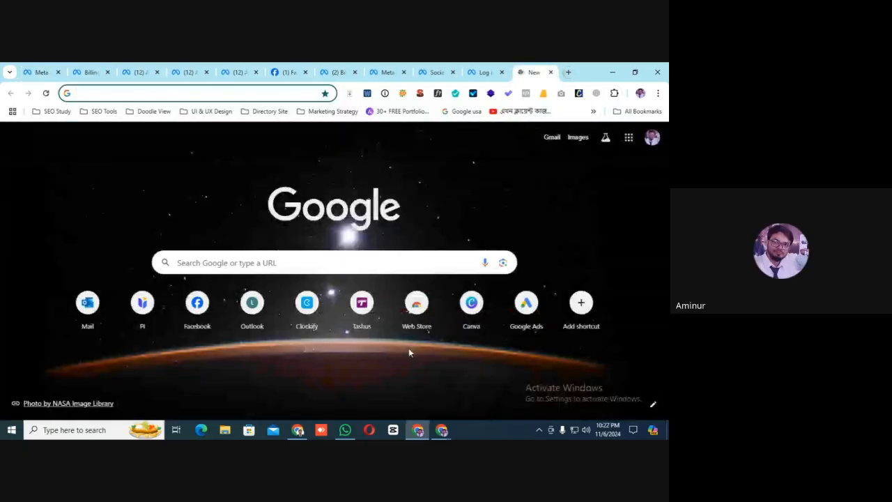
type("business.facebook.com")
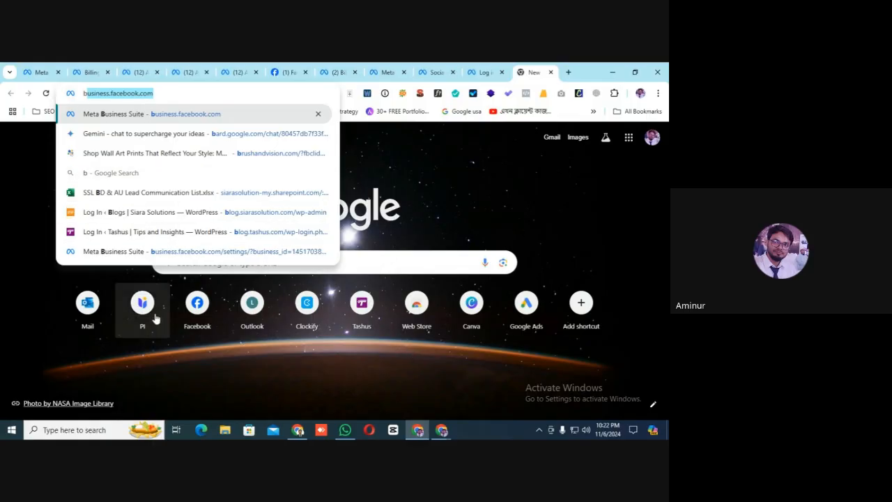
key("Return")
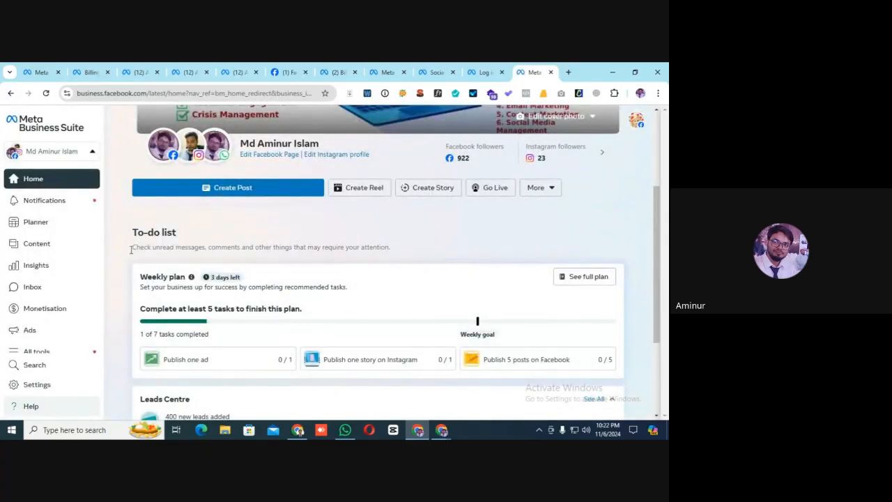
scroll(17, 317, "down", 1)
Step: Browse the All tools list, then close it to return to the home page
left_click(15, 311)
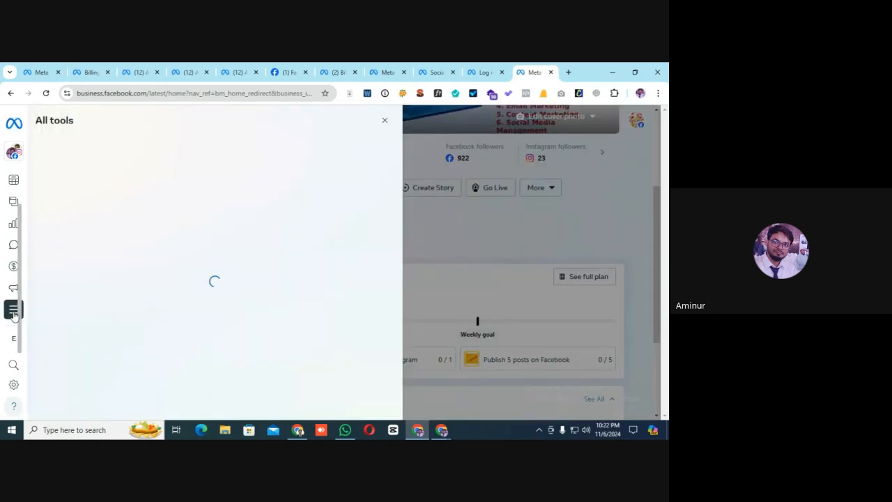
scroll(223, 283, "down", 3)
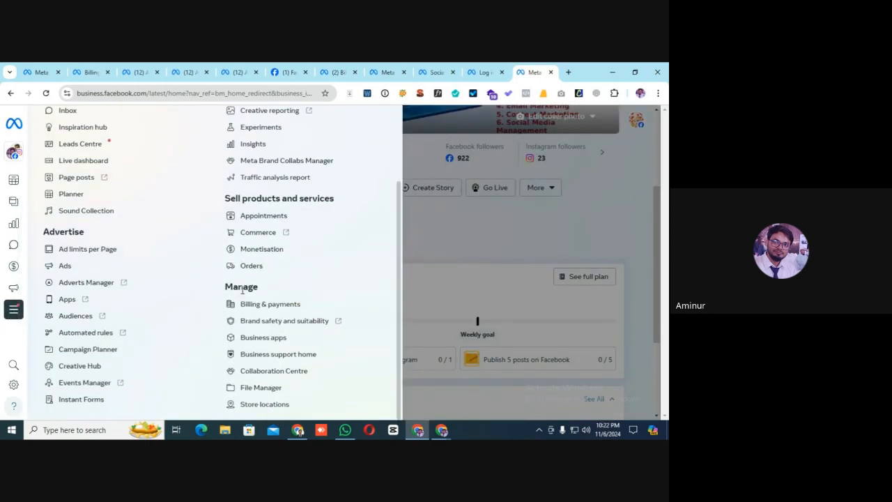
scroll(191, 241, "up", 3)
scroll(149, 313, "down", 2)
scroll(149, 313, "down", 1)
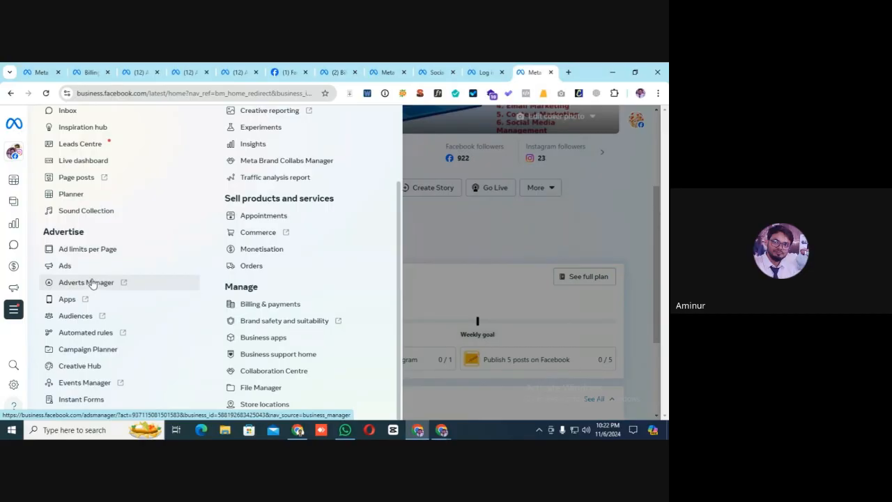
left_click(585, 203)
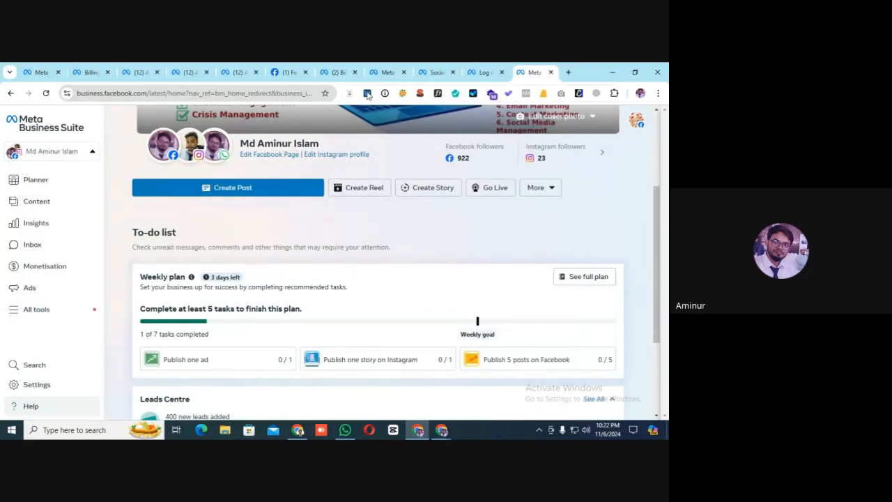
mouse_move(187, 149)
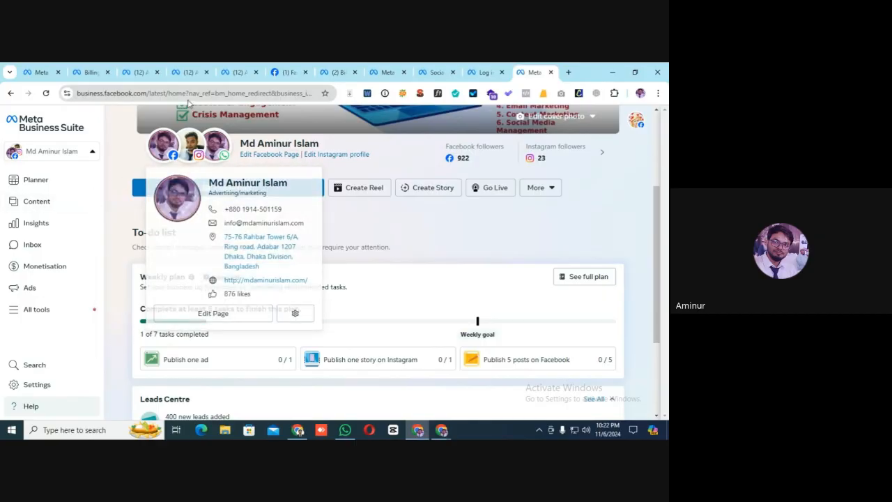
Step: Load business.facebook.com/create in the new tab's address bar
left_click(253, 94)
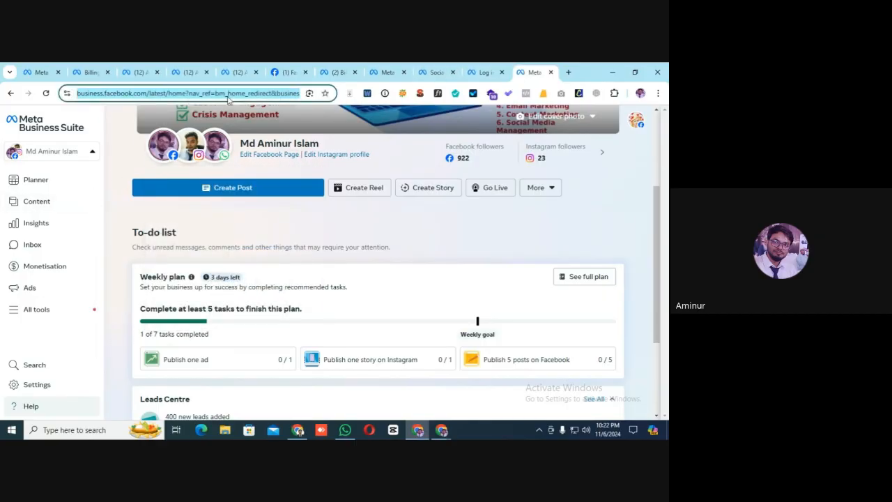
type("br")
key("BackSpace")
key("BackSpace")
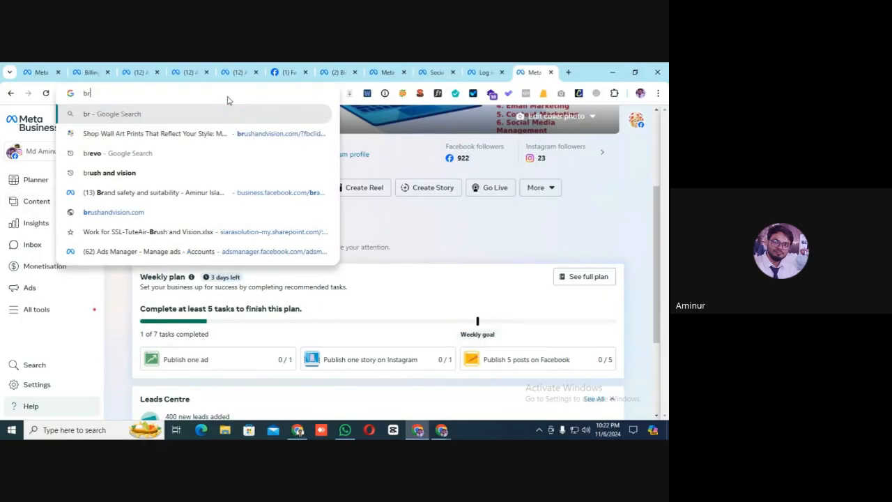
type("e")
key("BackSpace")
key("BackSpace")
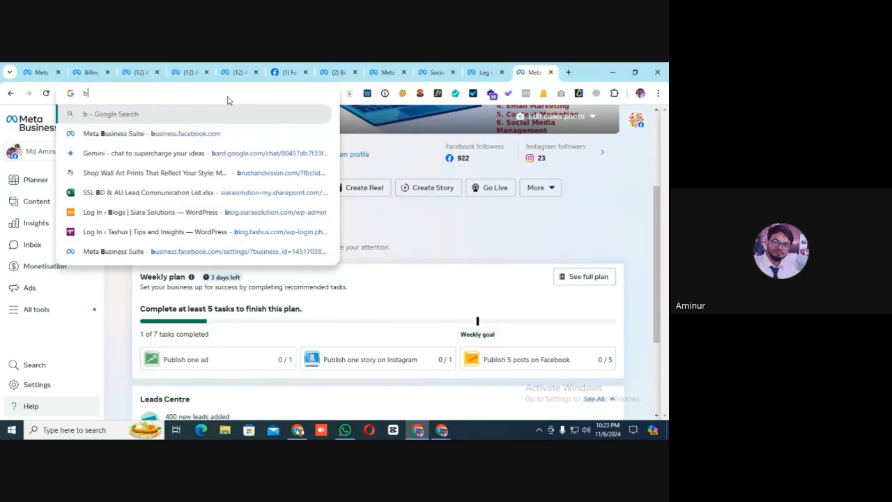
type("usiness.facebook.com")
key("Right")
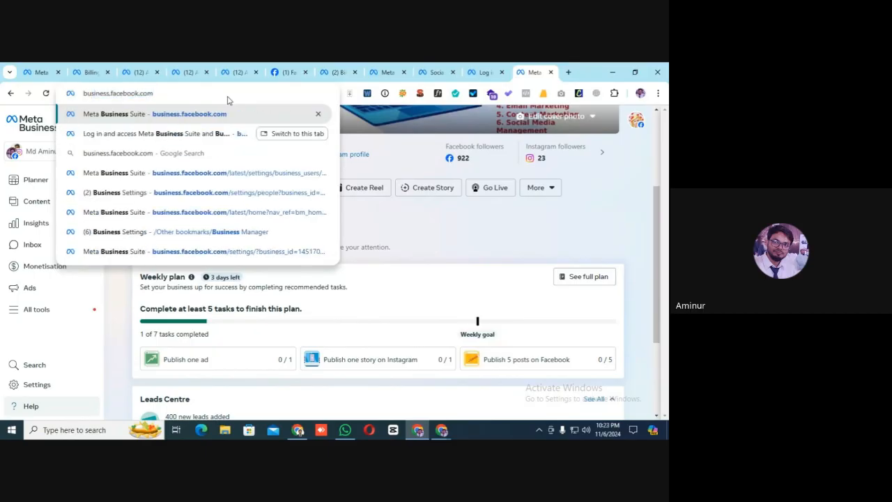
type("/")
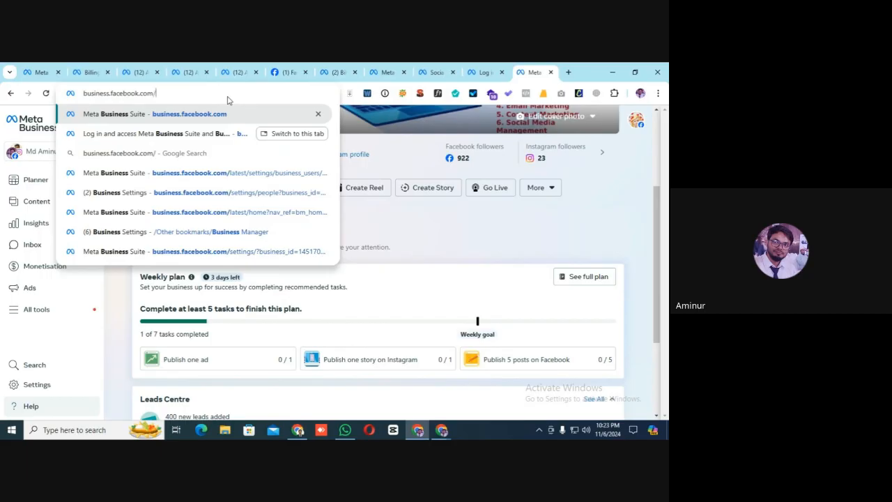
type("create")
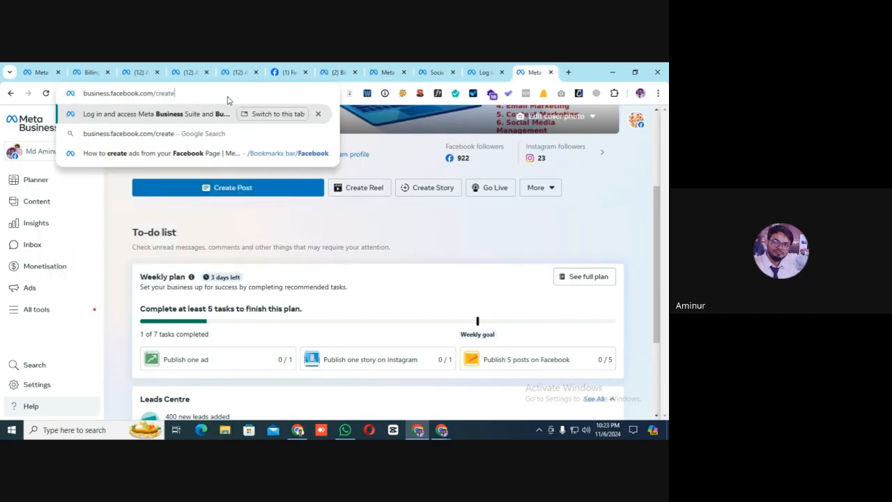
key("Return")
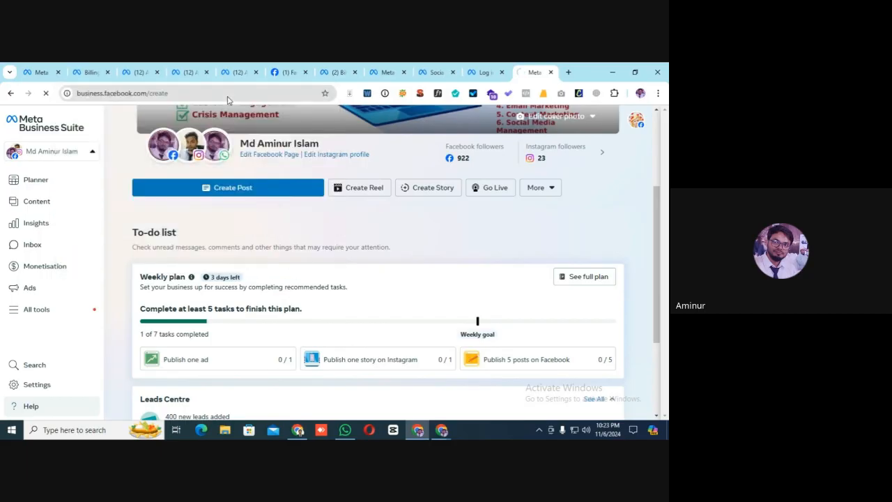
Step: Look over the create page, then return to the WhatsApp accounts settings tab
scroll(171, 328, "down", 5)
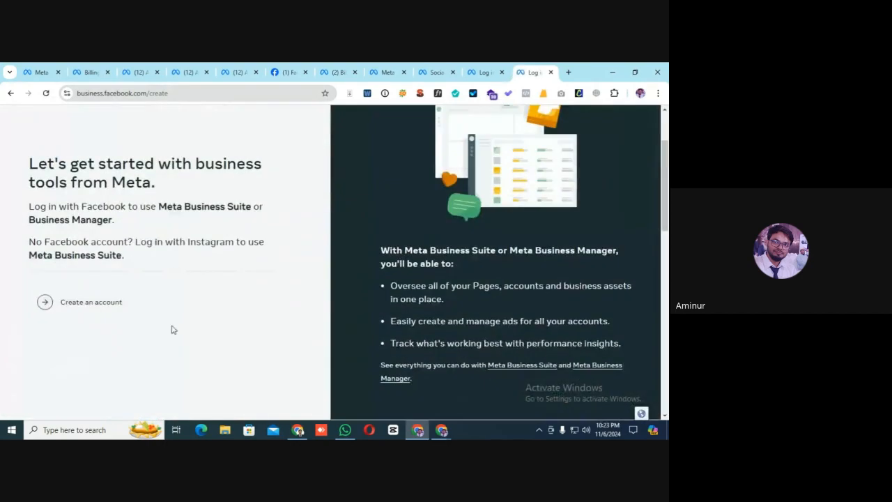
scroll(118, 301, "up", 4)
scroll(131, 274, "down", 2)
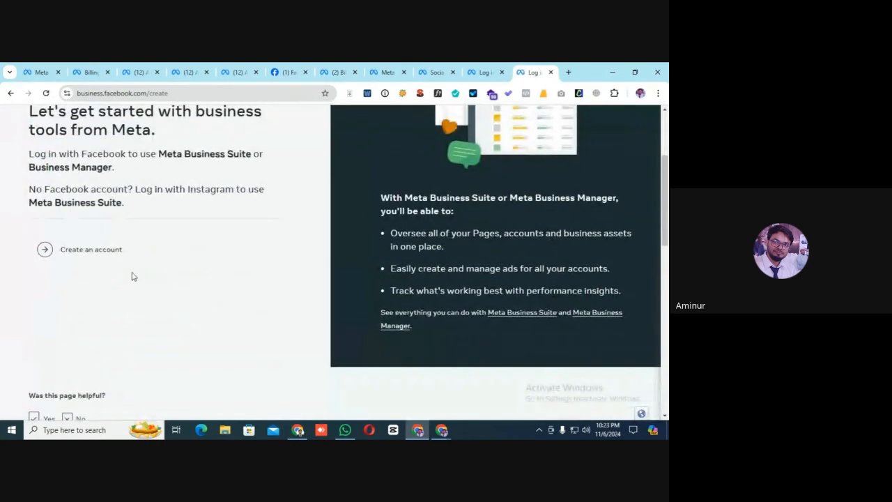
scroll(81, 324, "up", 2)
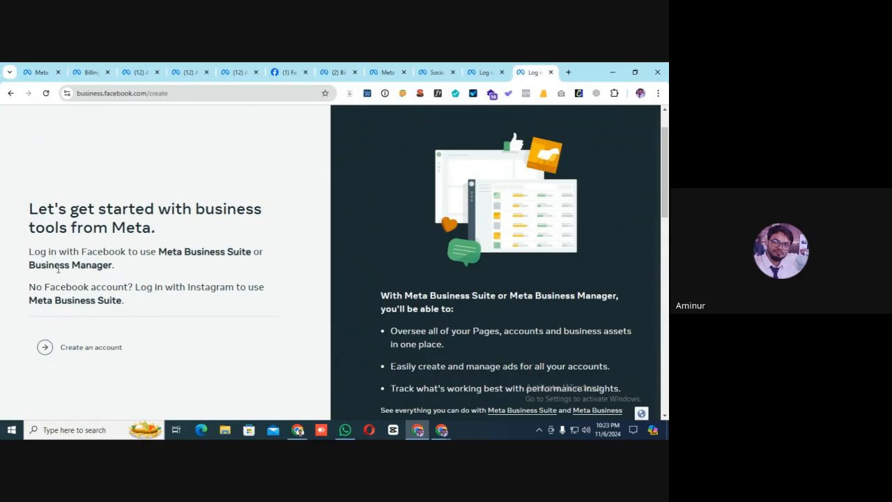
scroll(88, 349, "down", 1)
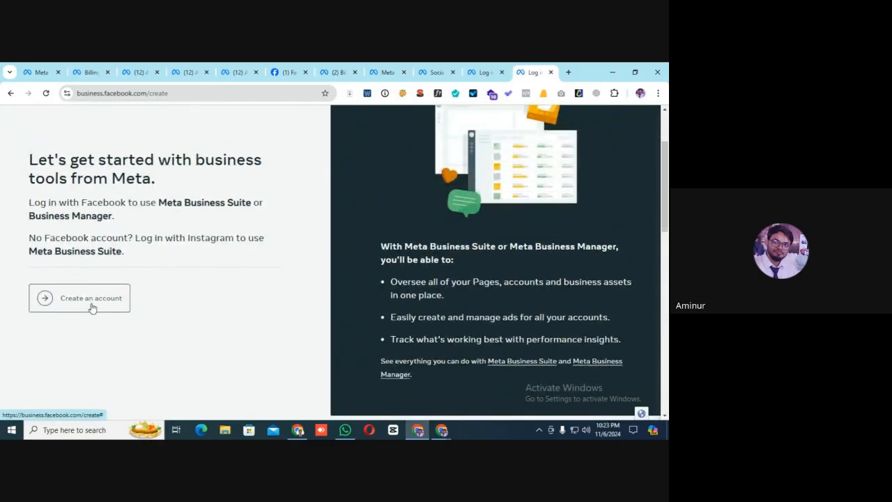
left_click(37, 74)
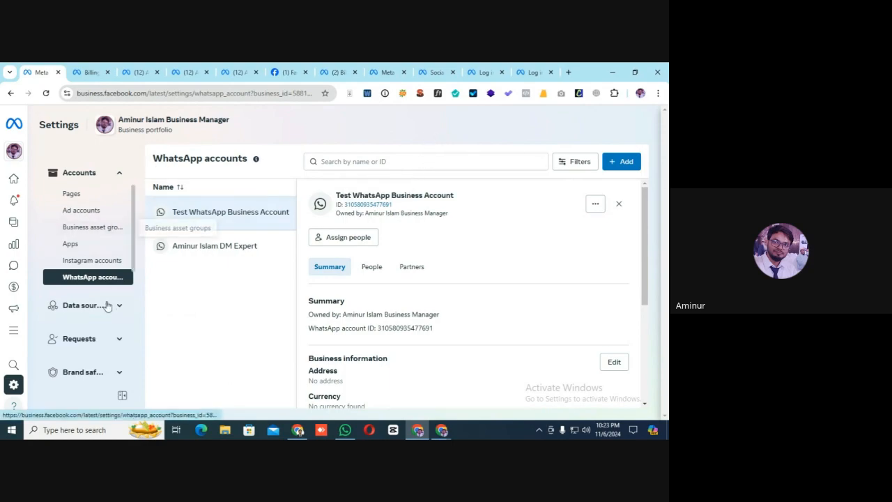
Step: Look over the Test WhatsApp Business Account summary and expand the Data sources sidebar section
scroll(348, 275, "down", 2)
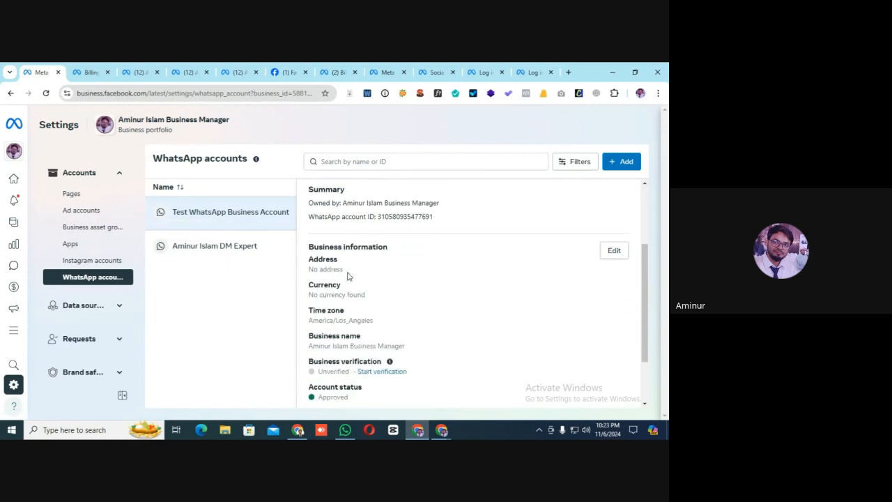
scroll(395, 241, "up", 3)
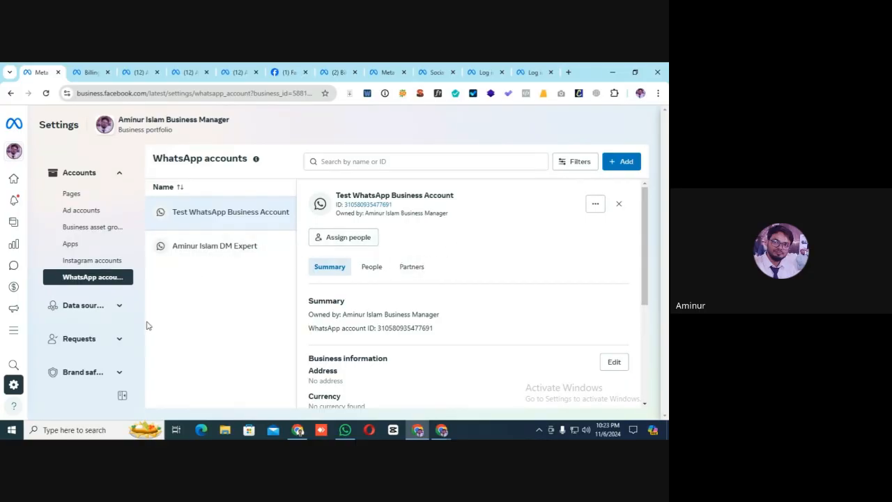
left_click(96, 306)
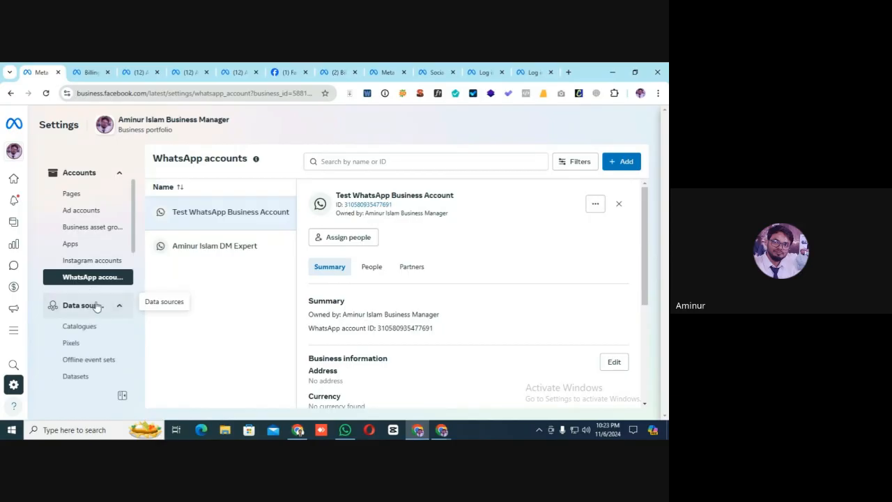
scroll(96, 306, "down", 1)
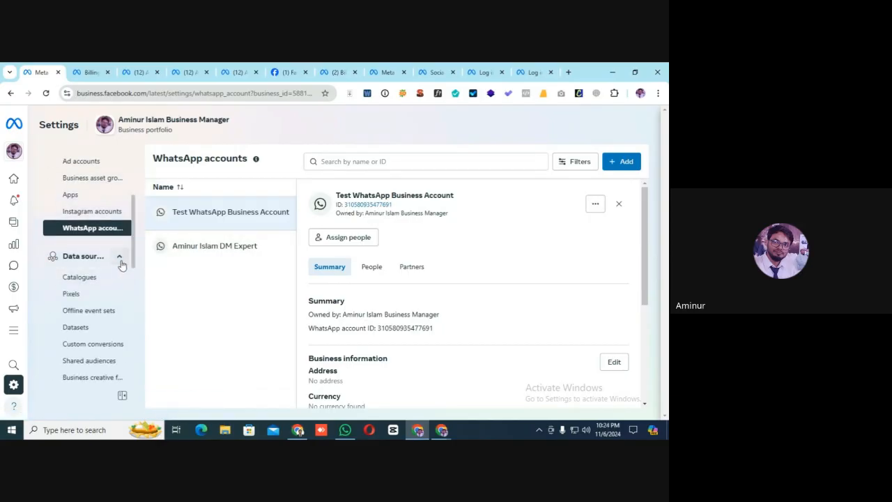
scroll(104, 278, "down", 1)
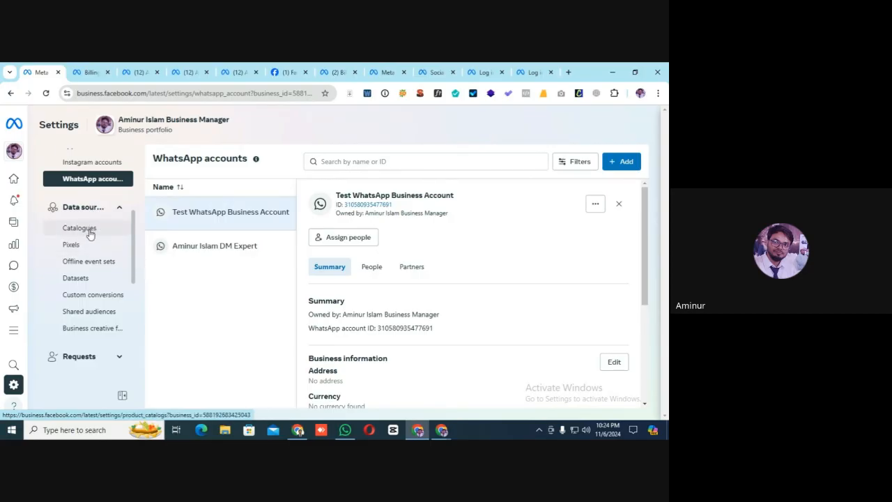
Step: Open the empty Catalogues list, view its Add options, then open the Pixels page
left_click(89, 230)
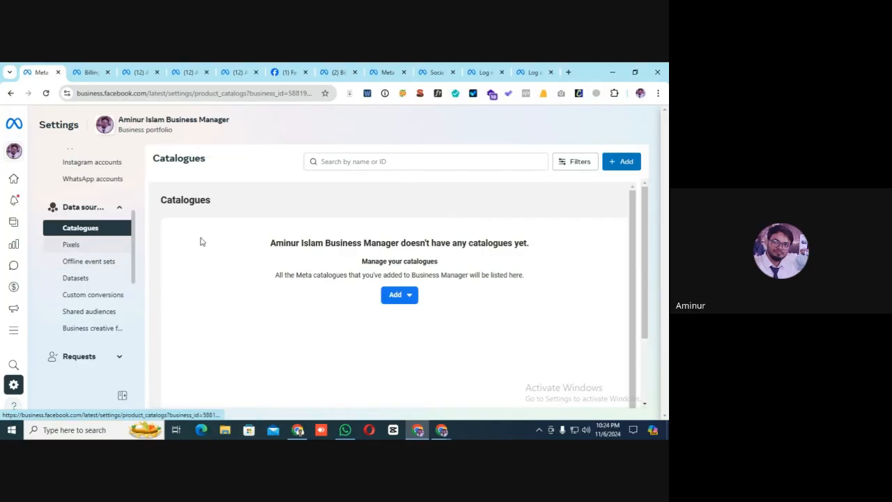
scroll(245, 272, "down", 2)
scroll(405, 315, "down", 1)
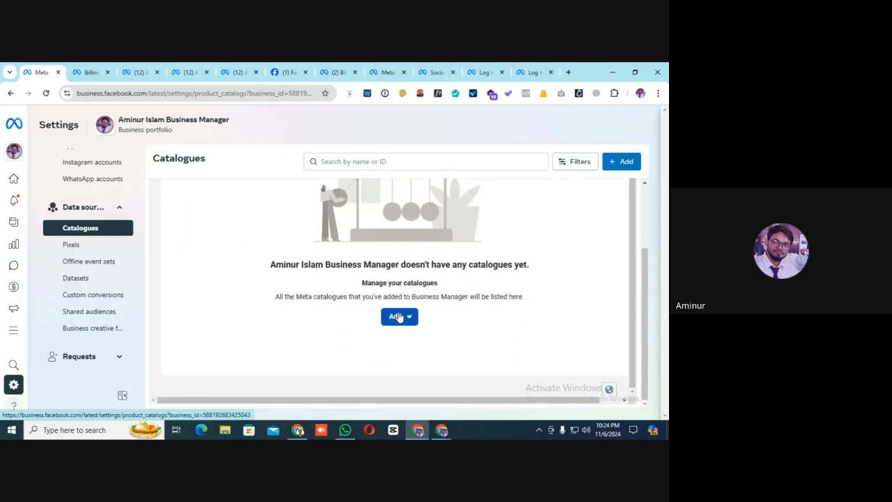
left_click(397, 316)
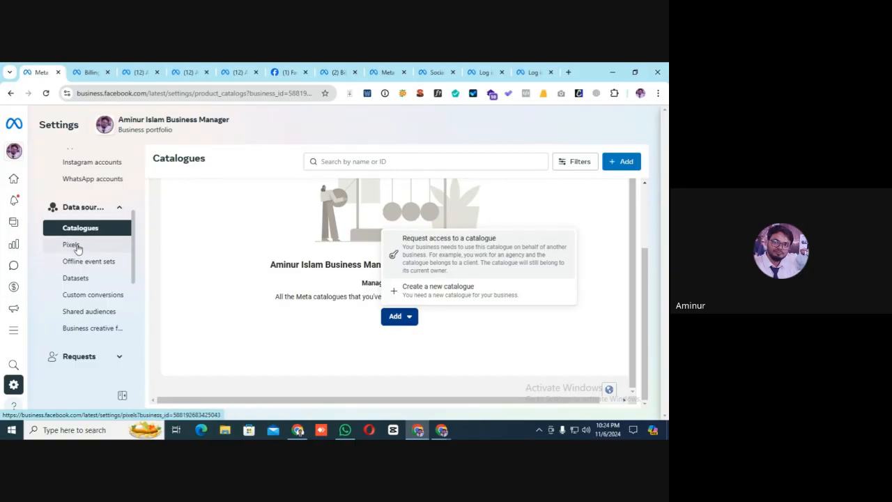
left_click(75, 245)
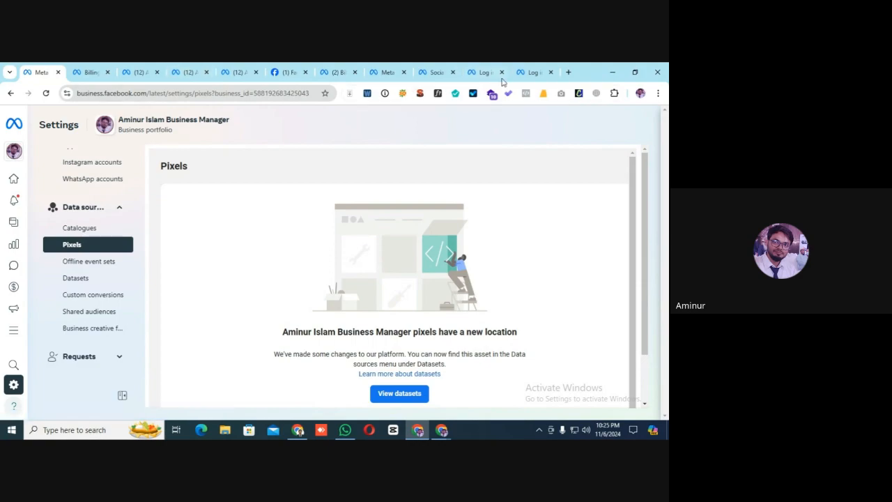
Step: Search for 'daraz' in a new tab and open the Daraz homepage
left_click(568, 73)
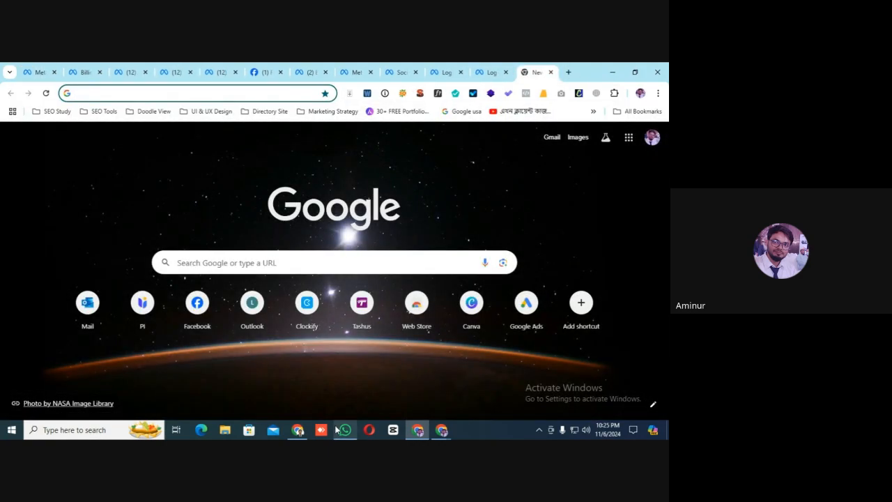
mouse_move(343, 434)
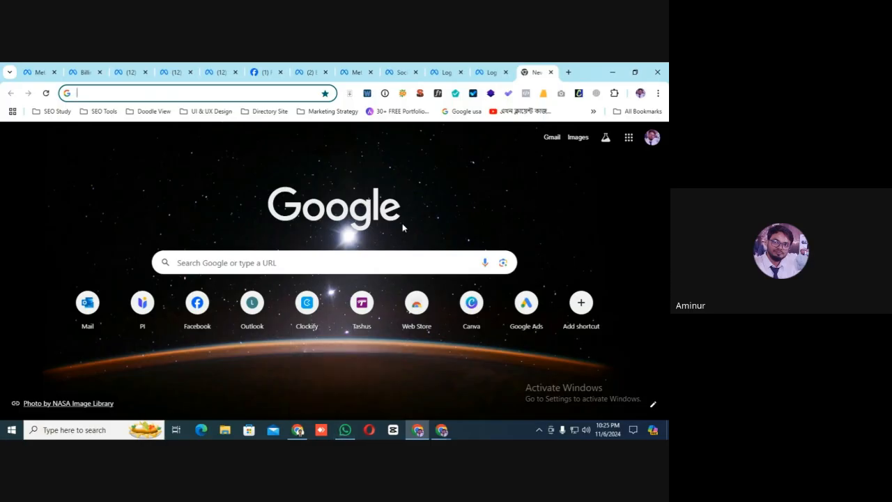
type("dara")
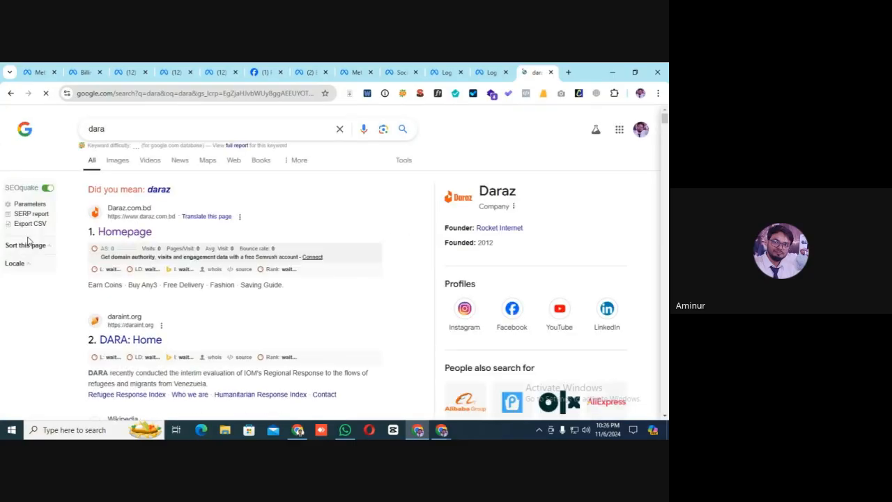
left_click(124, 212)
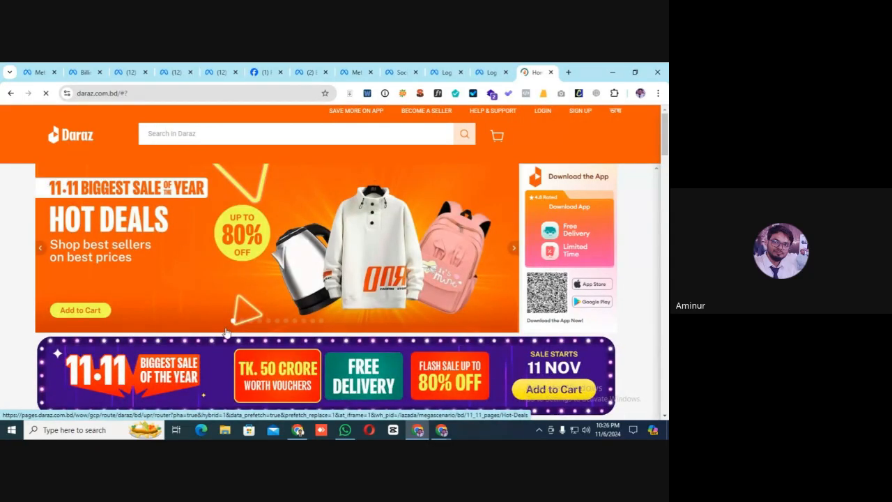
Step: Scroll down to Categories on the Daraz homepage and open Egg Boilers
scroll(228, 331, "down", 5)
scroll(228, 331, "up", 8)
scroll(351, 265, "down", 3)
scroll(354, 264, "up", 3)
scroll(278, 300, "down", 3)
scroll(322, 272, "down", 3)
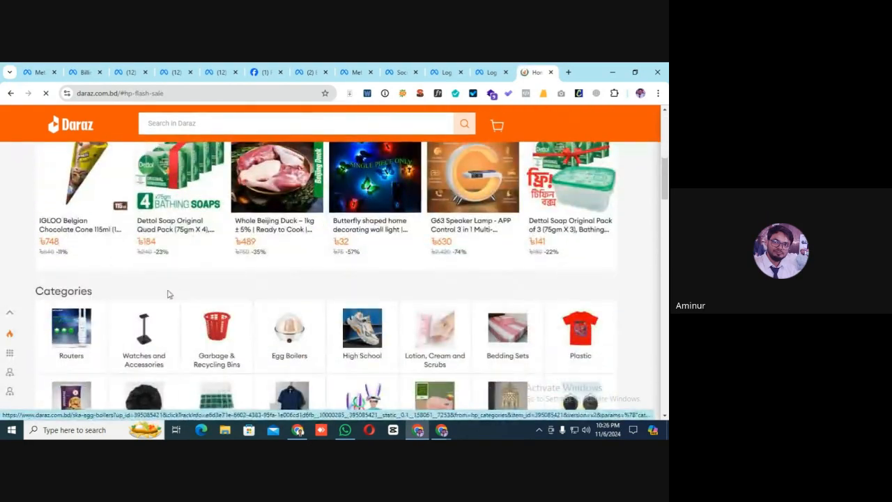
scroll(209, 286, "up", 5)
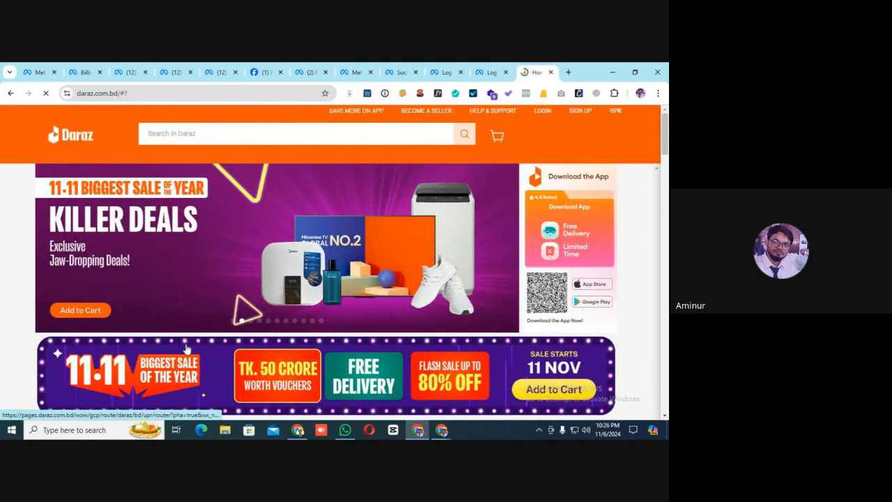
scroll(236, 292, "down", 5)
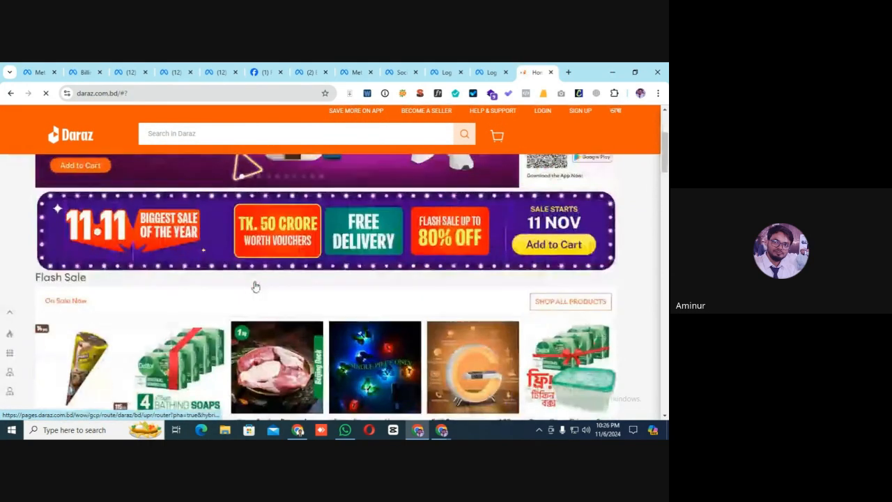
scroll(255, 301, "up", 2)
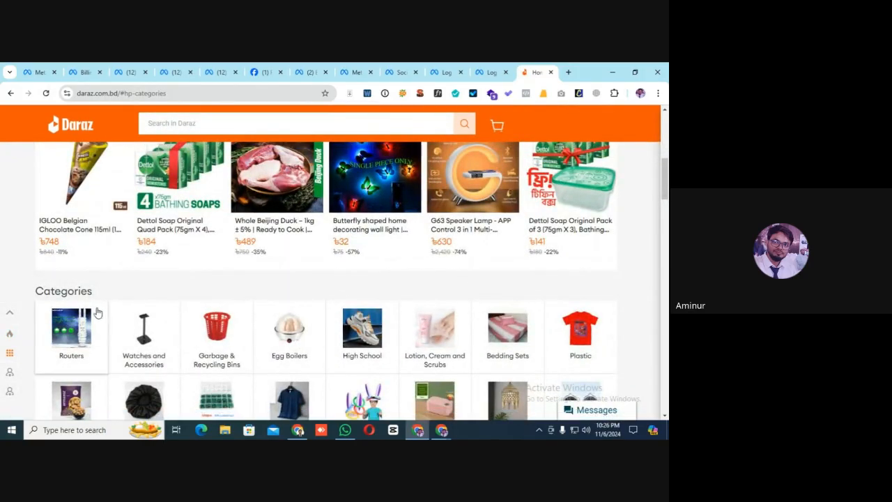
left_click(291, 337)
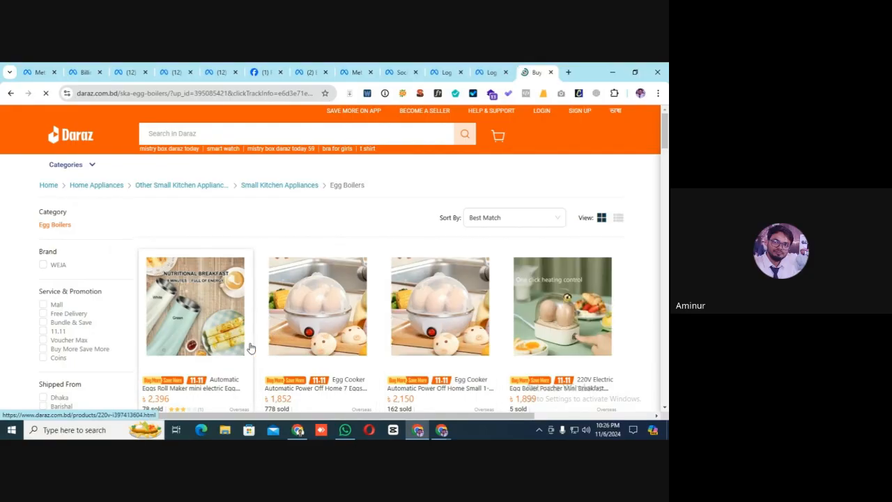
Step: Browse the Egg Boilers listing of egg cookers sorted by Best Match
scroll(261, 335, "down", 1)
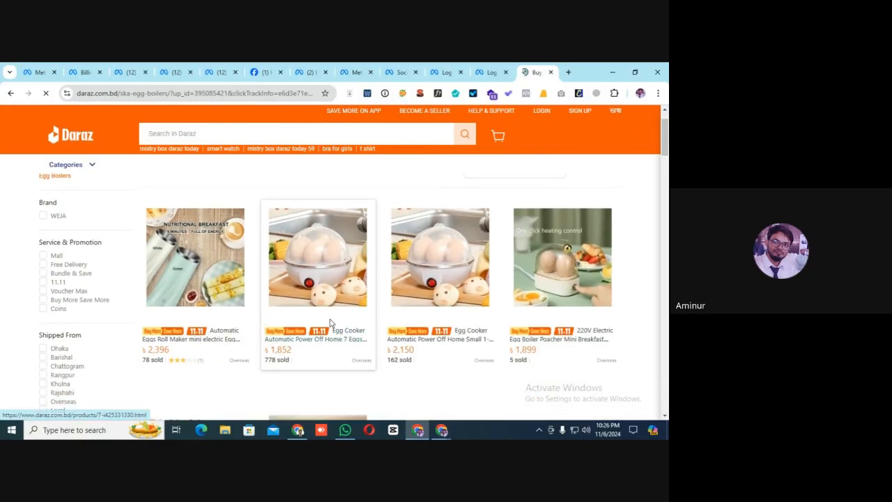
scroll(281, 315, "down", 1)
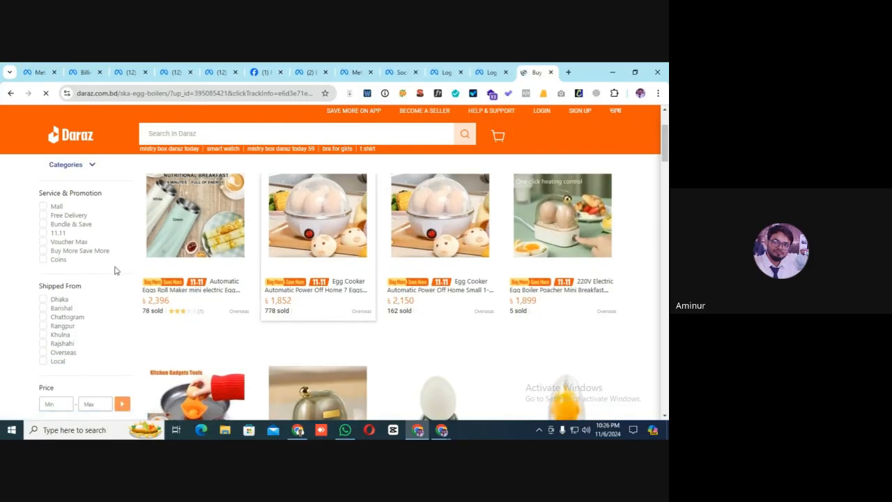
scroll(33, 243, "up", 1)
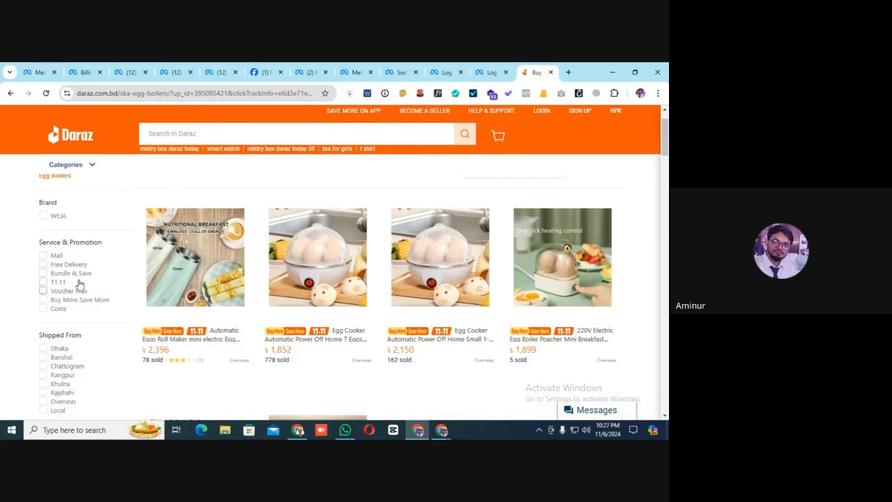
scroll(65, 287, "up", 1)
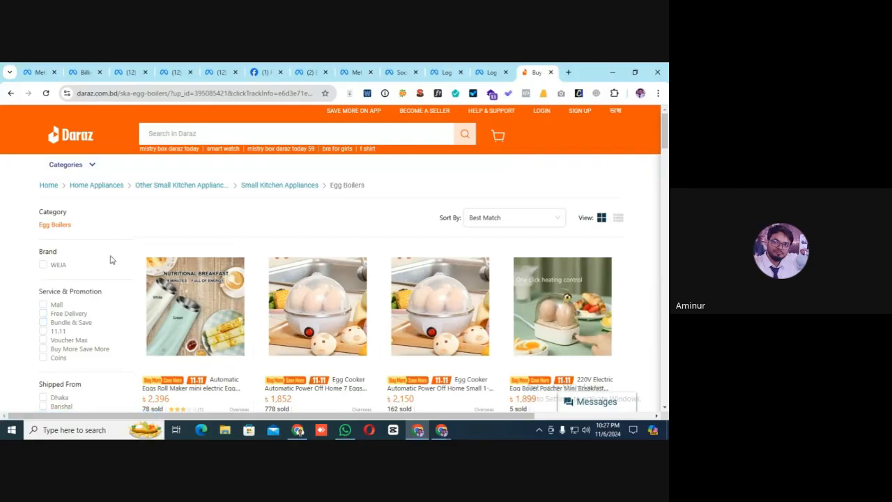
scroll(114, 248, "down", 10)
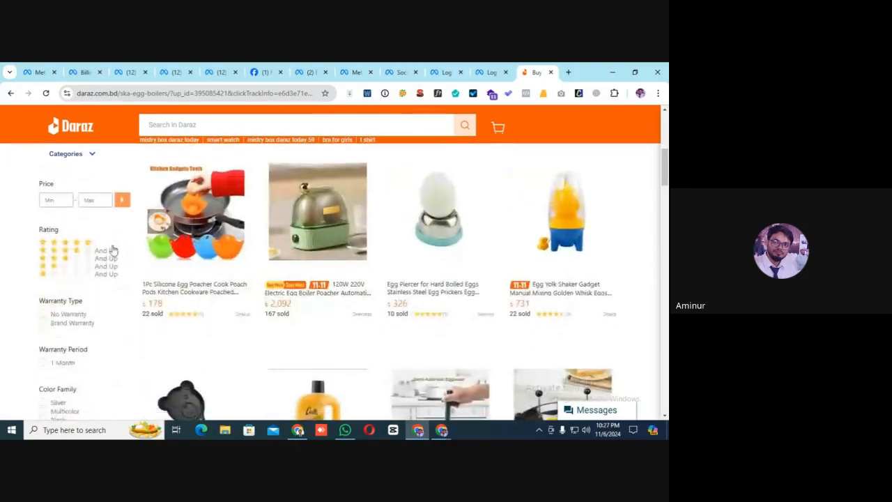
scroll(215, 285, "up", 10)
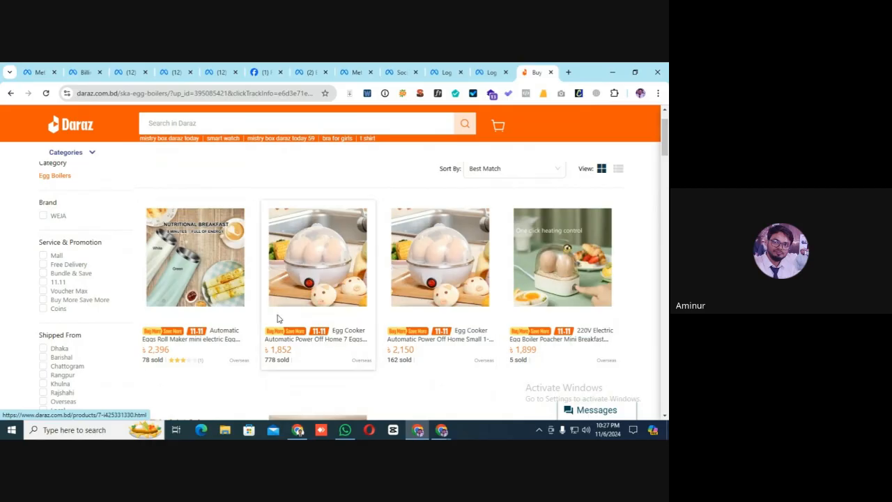
Step: Return to the Meta business settings and open Data sources > Offline event sets
left_click(30, 74)
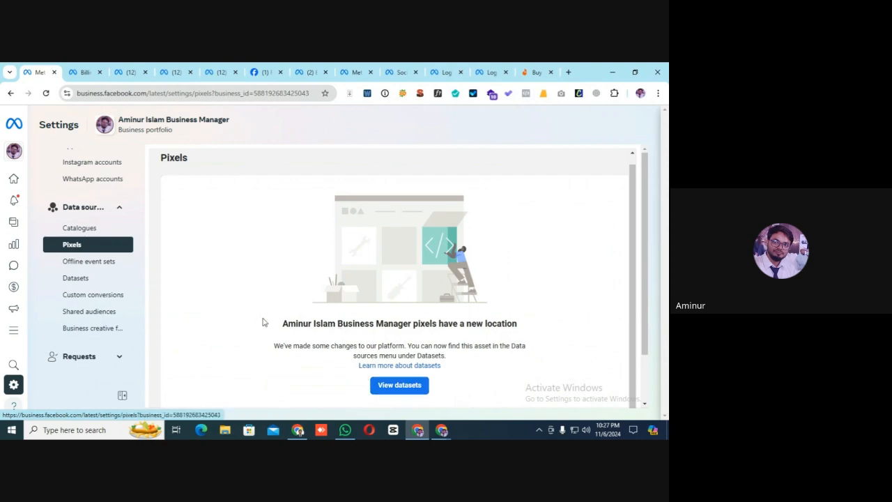
left_click(79, 265)
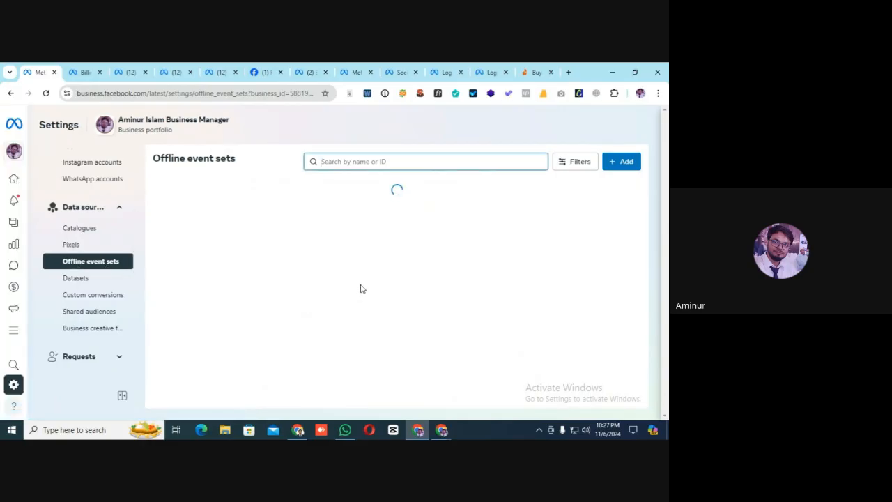
scroll(363, 293, "down", 1)
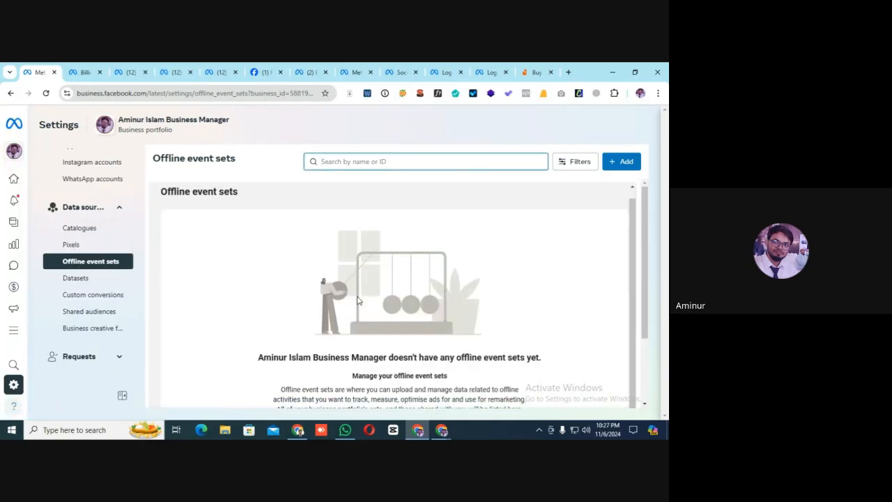
scroll(367, 287, "down", 2)
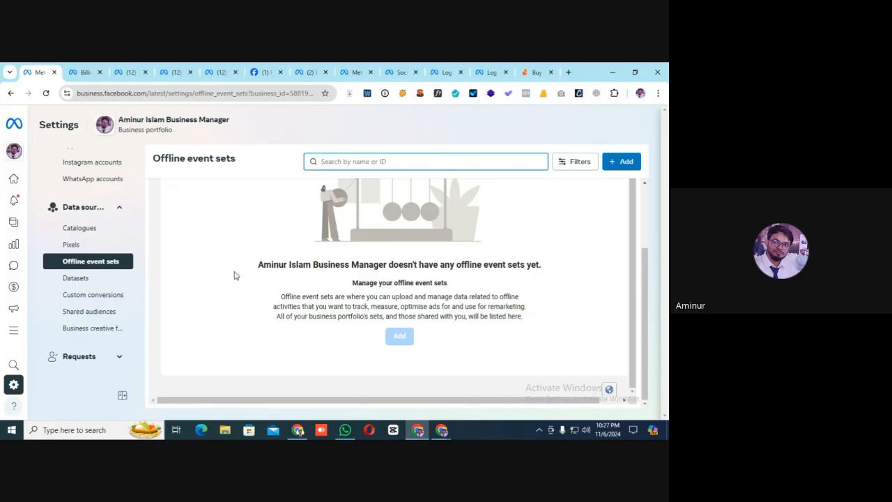
Step: Close the accidentally opened blank tab and review the empty Offline event sets page
left_click(617, 165)
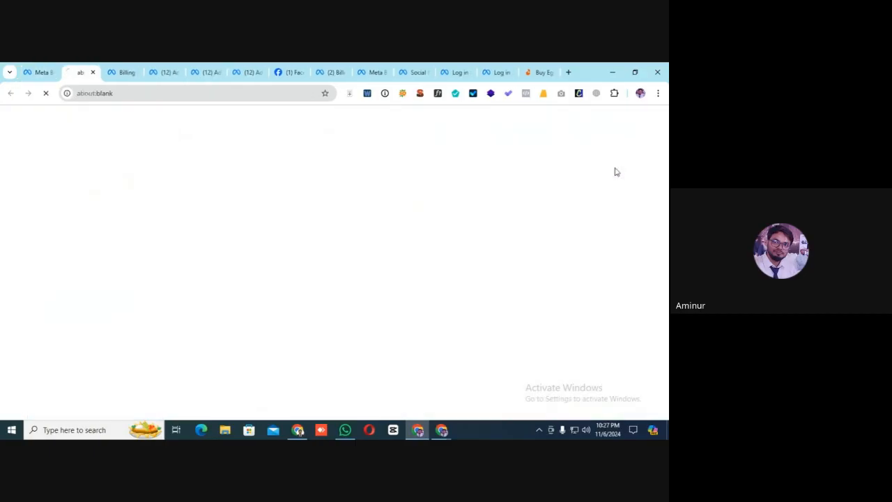
left_click(93, 72)
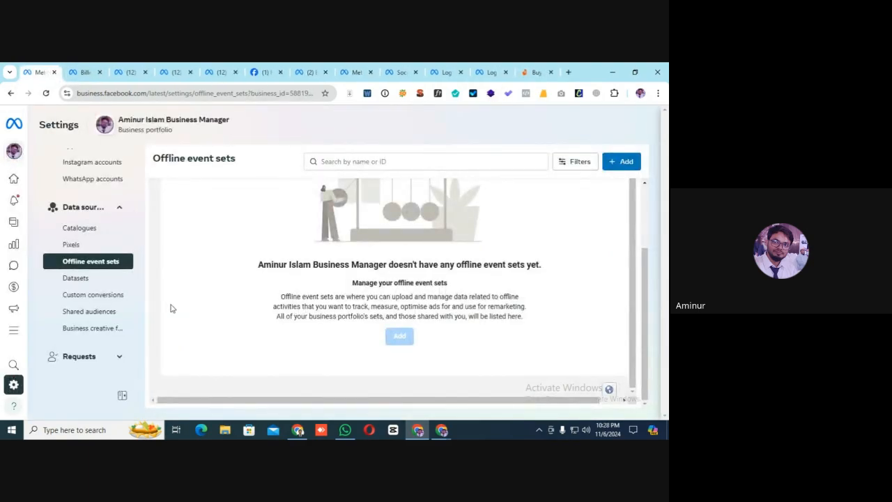
scroll(105, 304, "down", 2)
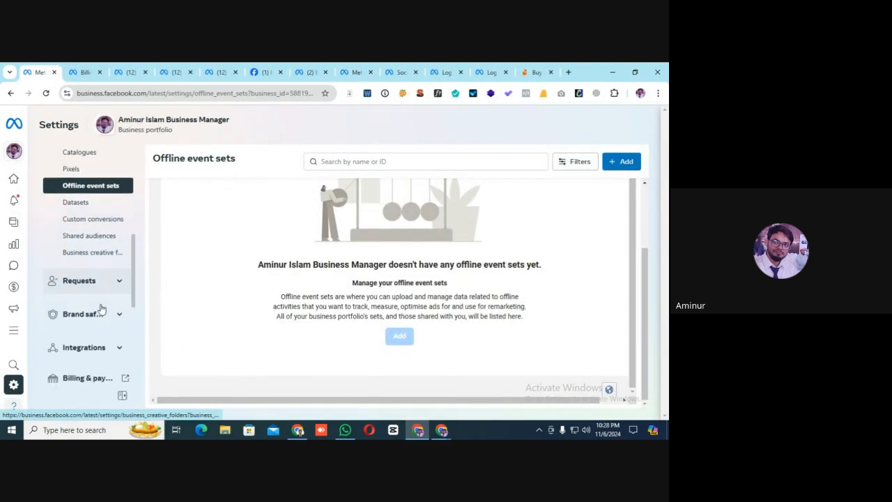
scroll(101, 304, "down", 1)
scroll(99, 307, "up", 2)
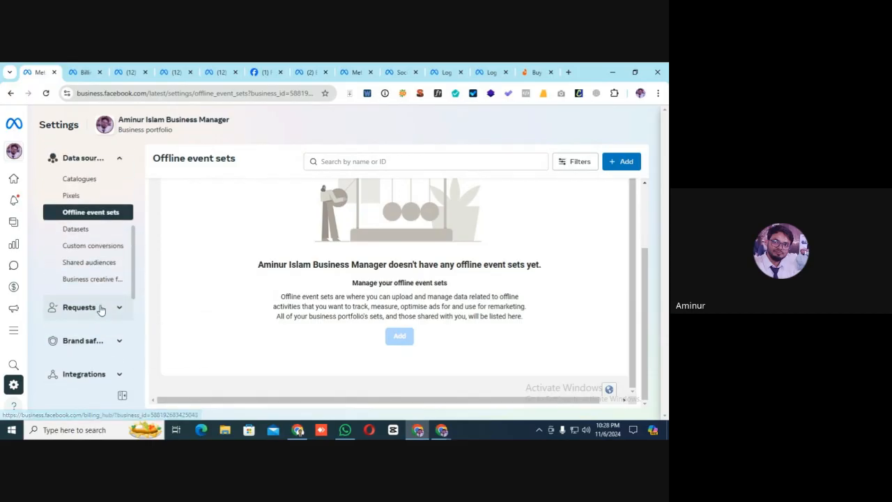
left_click(77, 233)
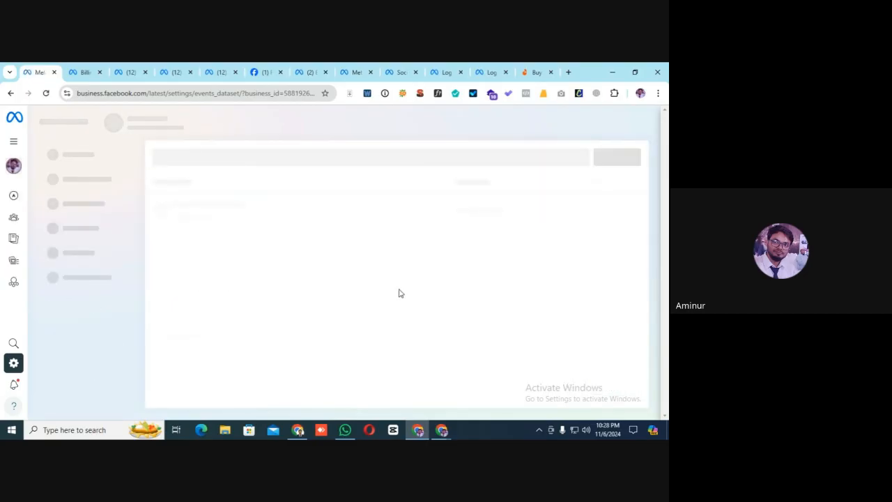
scroll(400, 289, "down", 1)
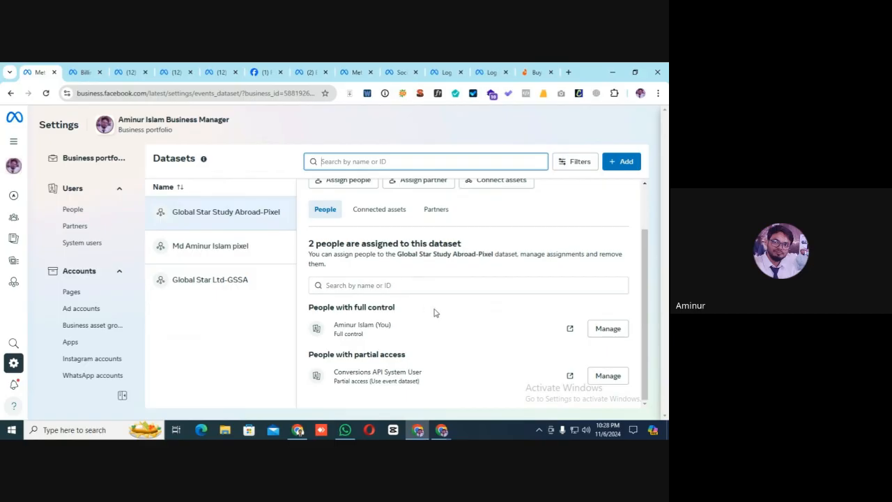
scroll(434, 313, "up", 1)
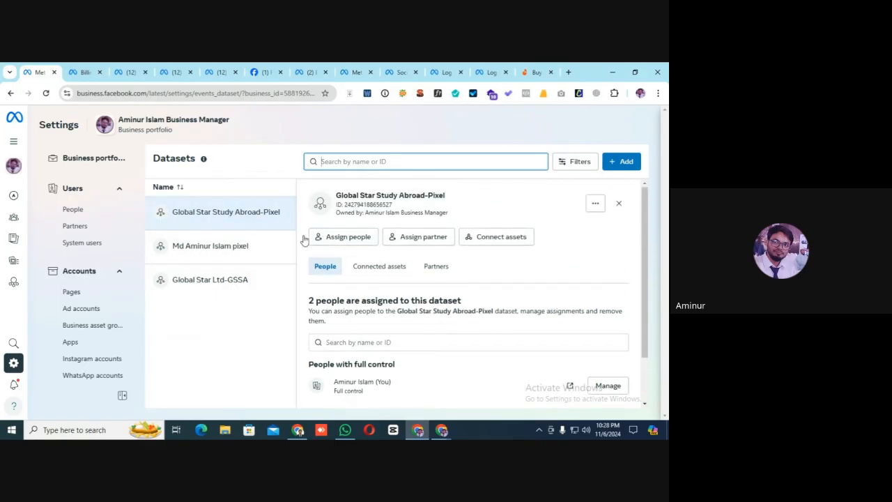
left_click(261, 213)
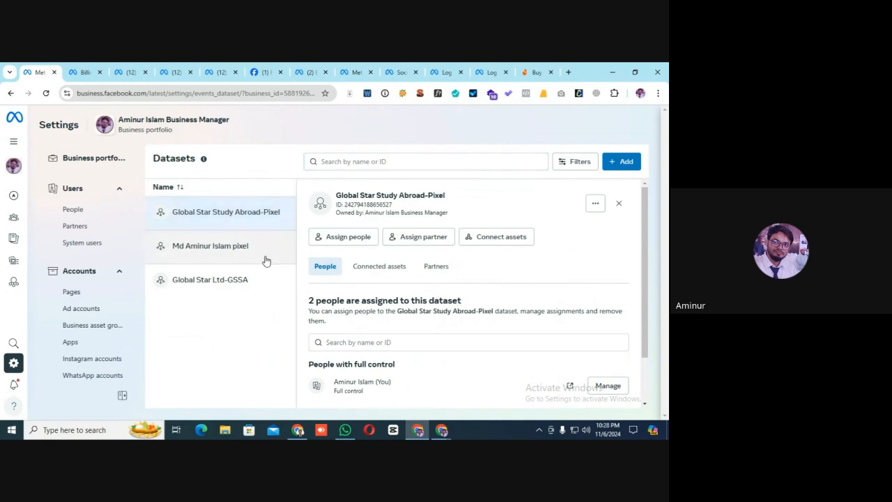
scroll(70, 327, "down", 3)
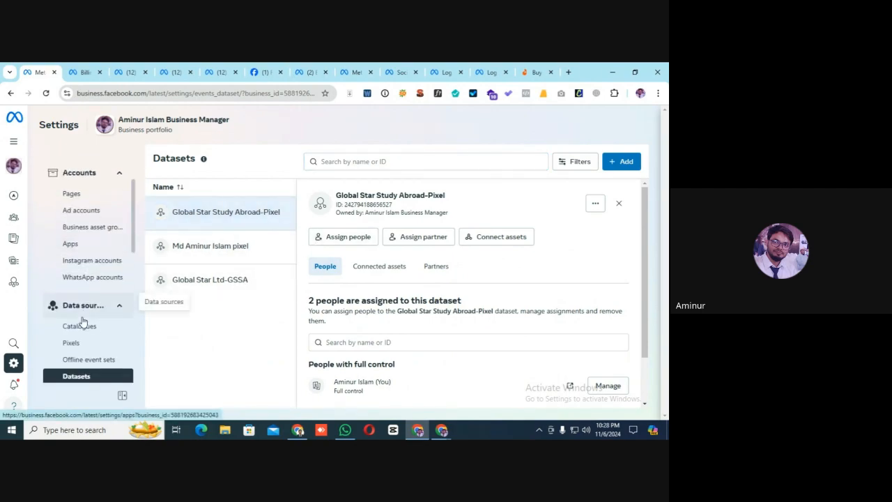
scroll(443, 342, "down", 2)
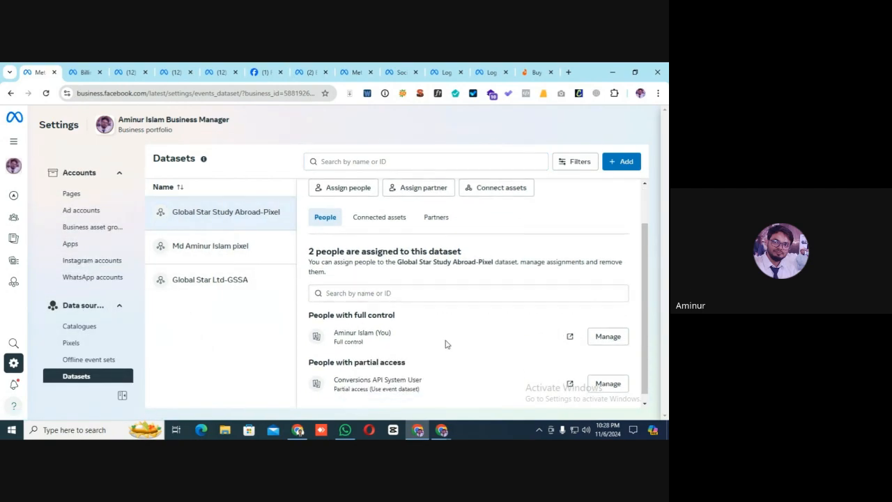
scroll(466, 307, "up", 2)
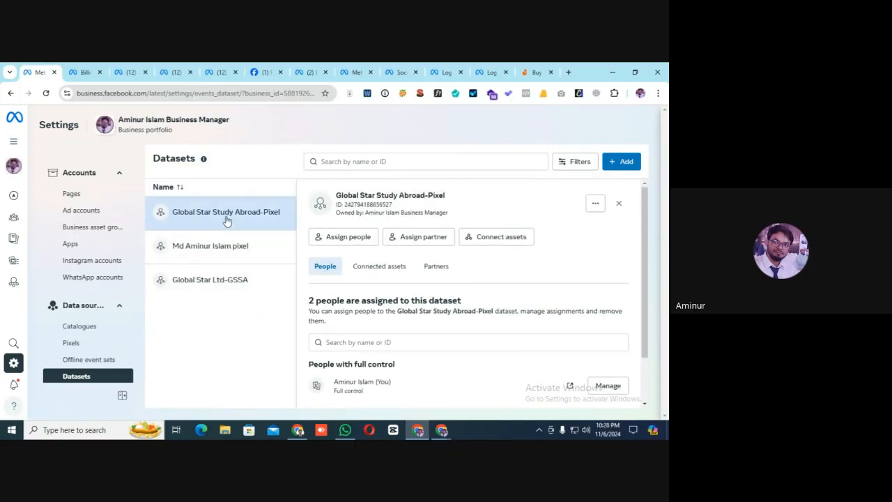
left_click(77, 343)
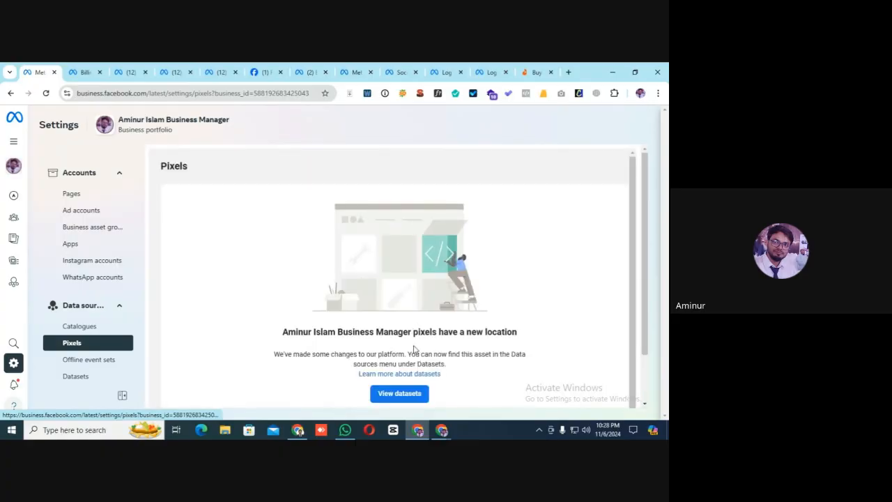
left_click(399, 393)
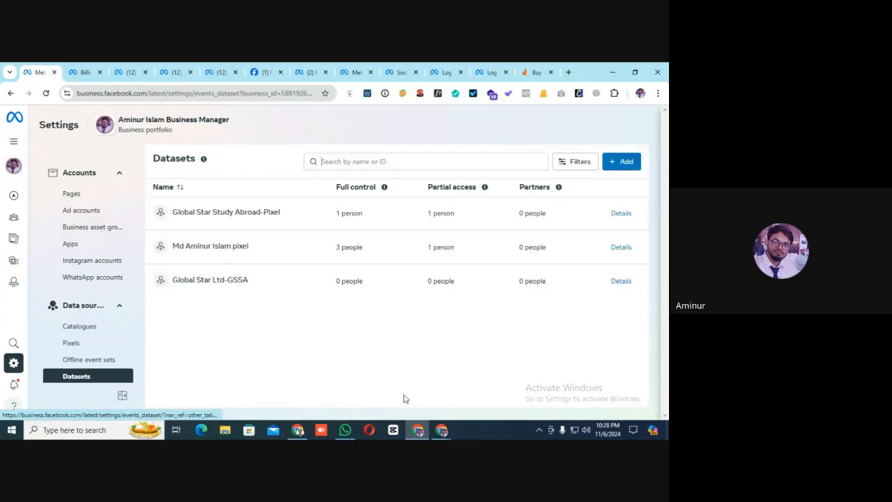
scroll(392, 295, "down", 1)
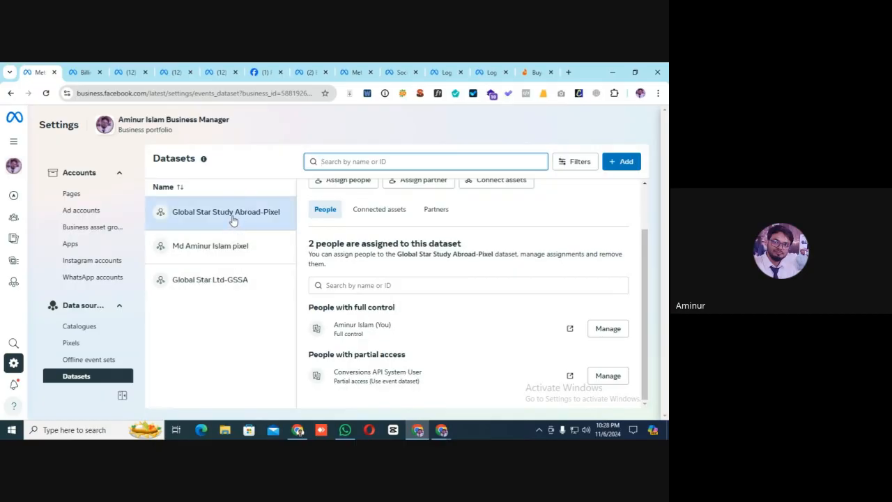
scroll(76, 318, "down", 3)
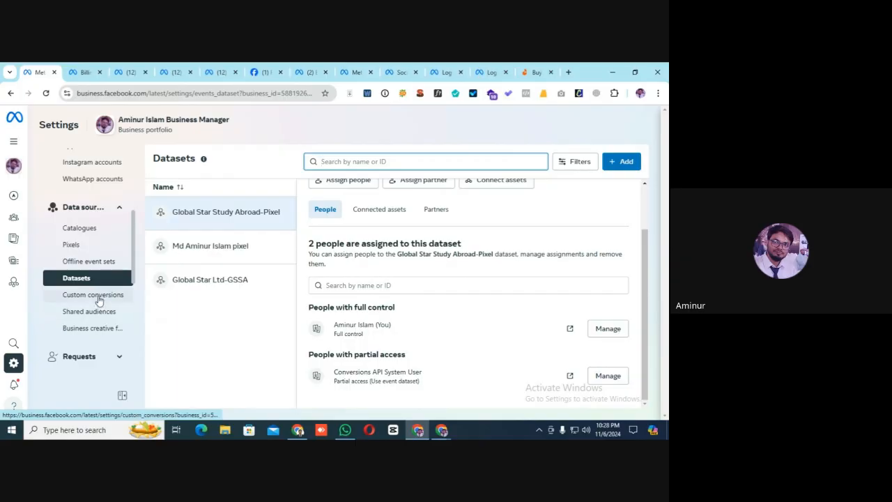
Step: Review the Study Abroad Page custom conversion, which has no partners connected, and open Events Manager in a new tab
left_click(98, 298)
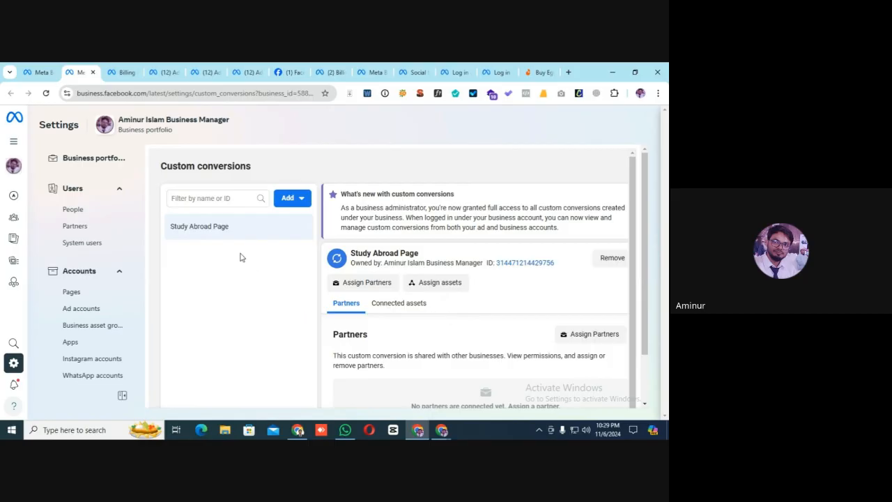
scroll(328, 312, "down", 1)
scroll(313, 317, "up", 1)
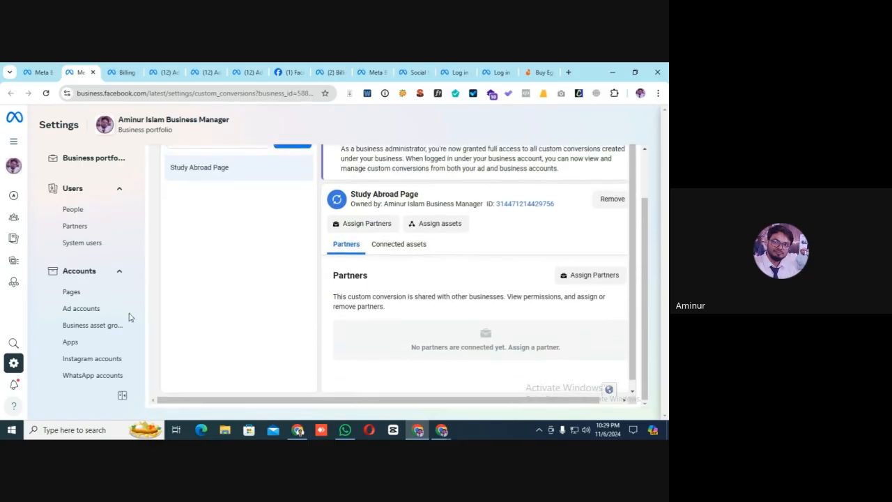
scroll(85, 280, "down", 1)
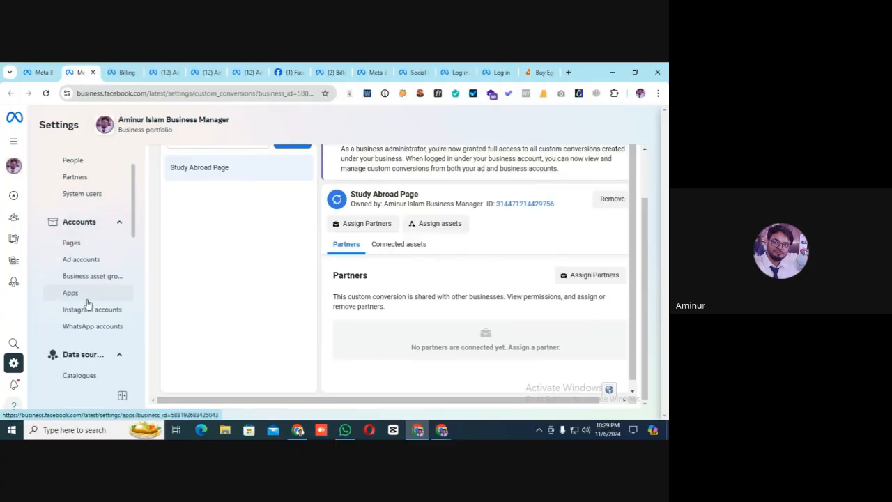
scroll(98, 310, "down", 3)
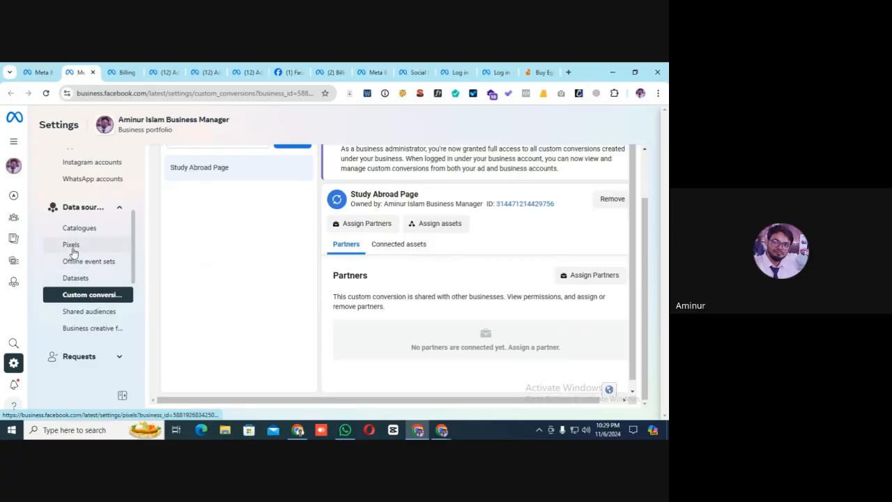
scroll(553, 283, "up", 1)
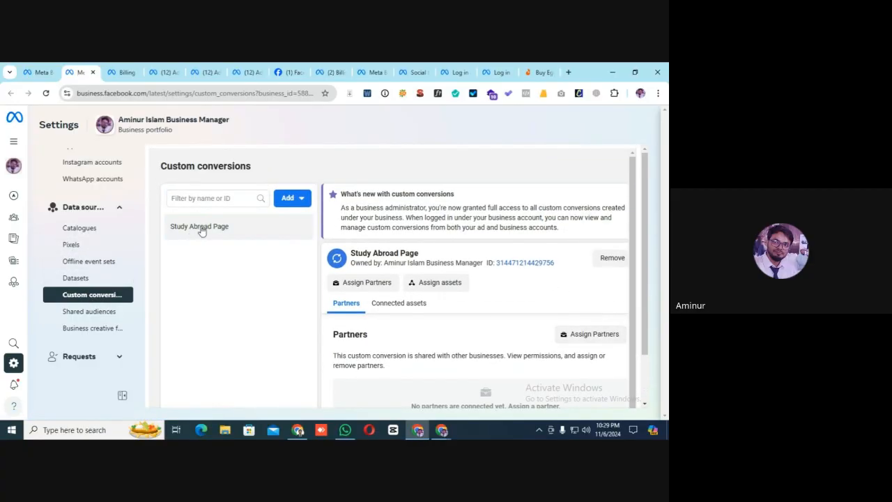
scroll(429, 300, "down", 1)
scroll(439, 328, "down", 1)
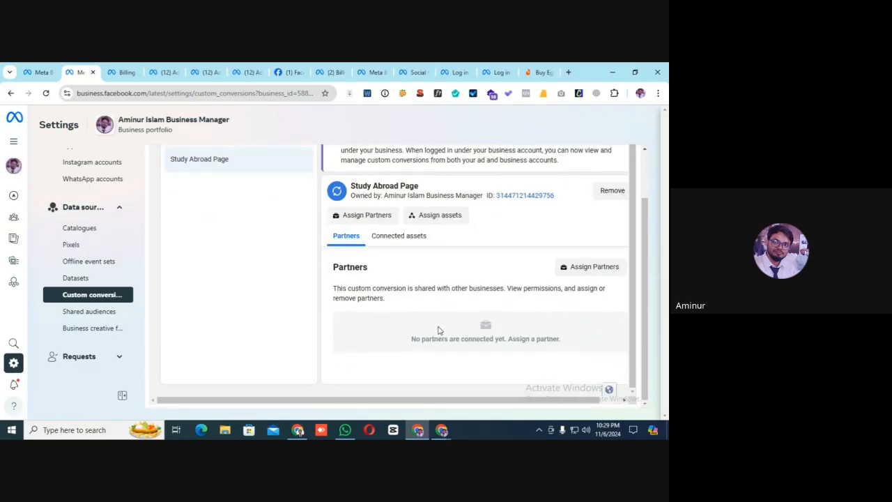
scroll(438, 327, "up", 1)
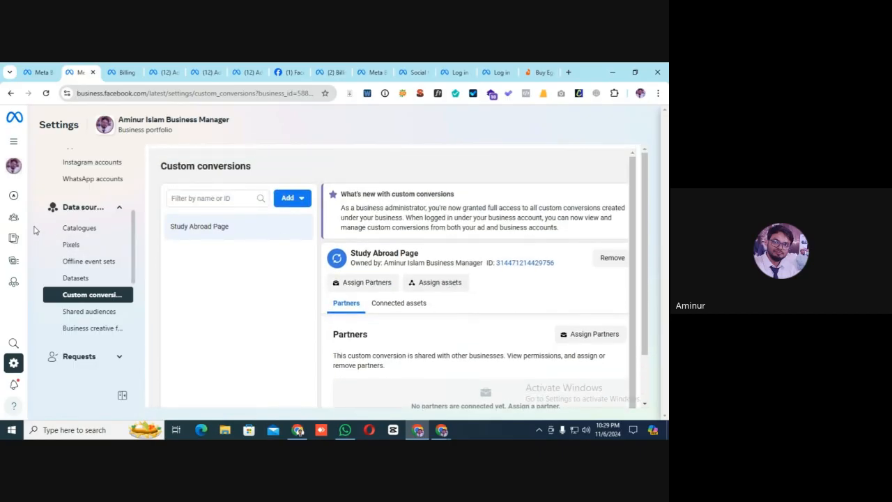
mouse_move(24, 255)
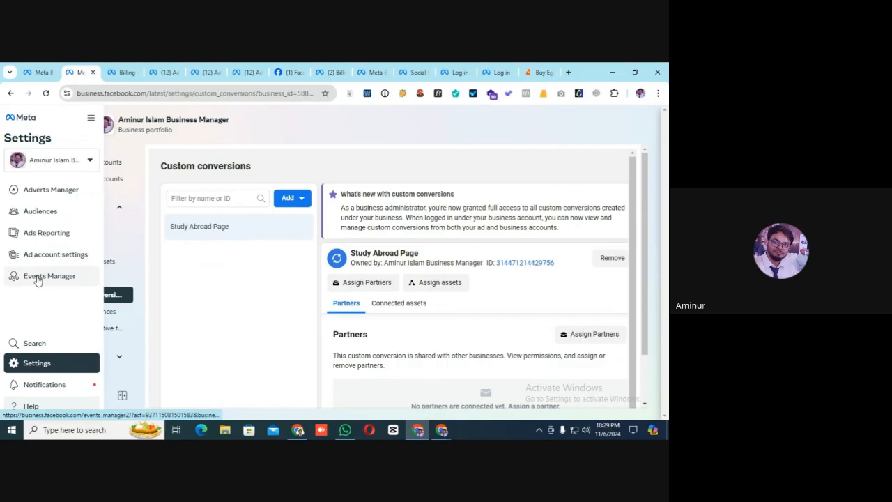
middle_click(37, 277)
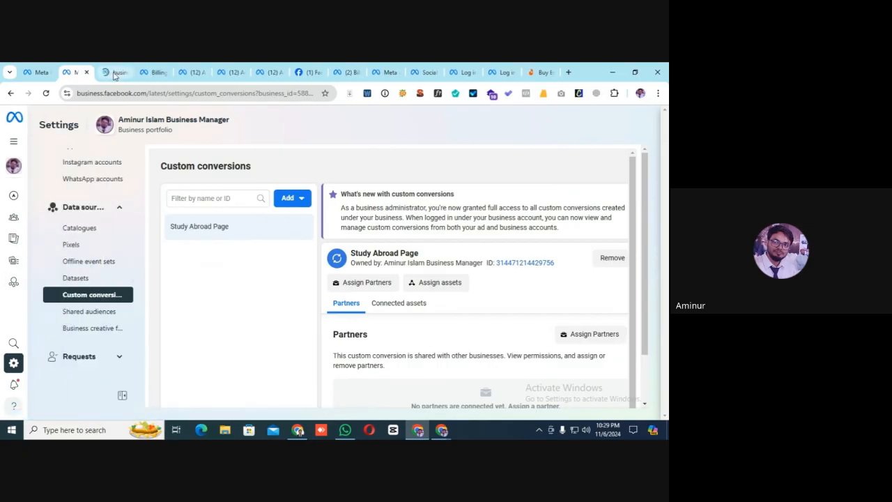
Step: In Events Manager, view the pixel's overview with PageView, SEO_Tutorial and Initiate checkout events, dismissing the metrics tip
left_click(113, 72)
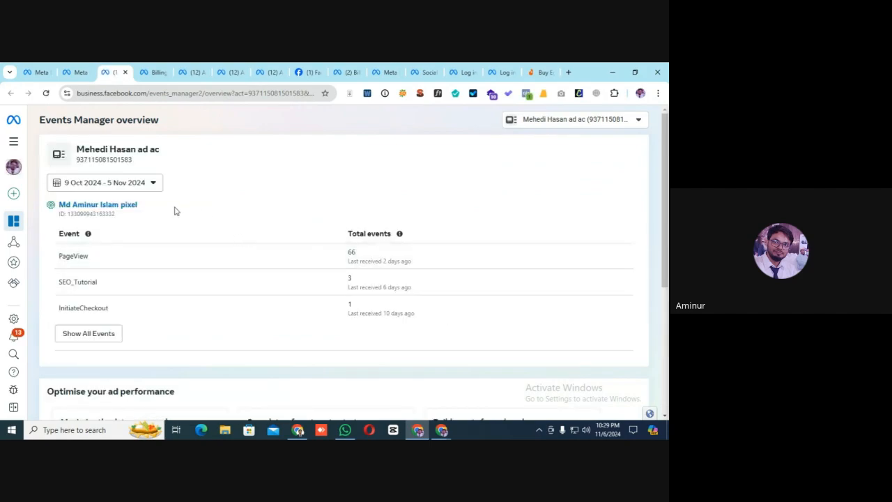
scroll(129, 216, "down", 3)
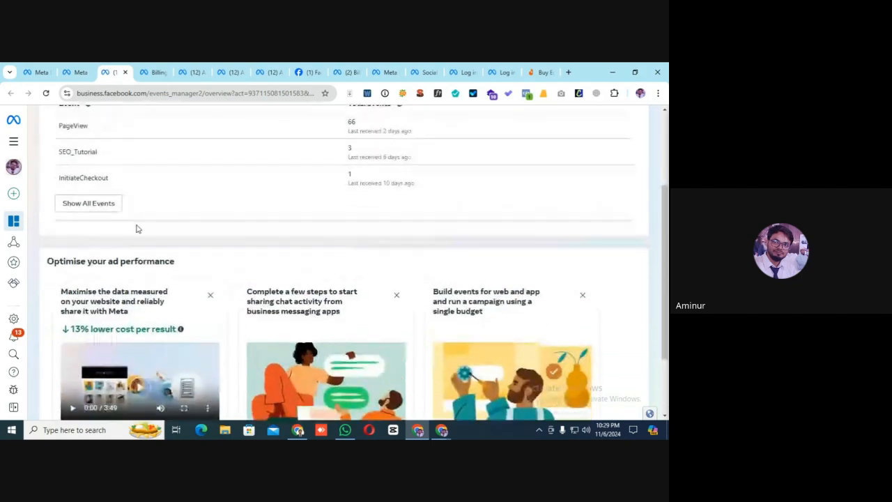
scroll(132, 219, "up", 3)
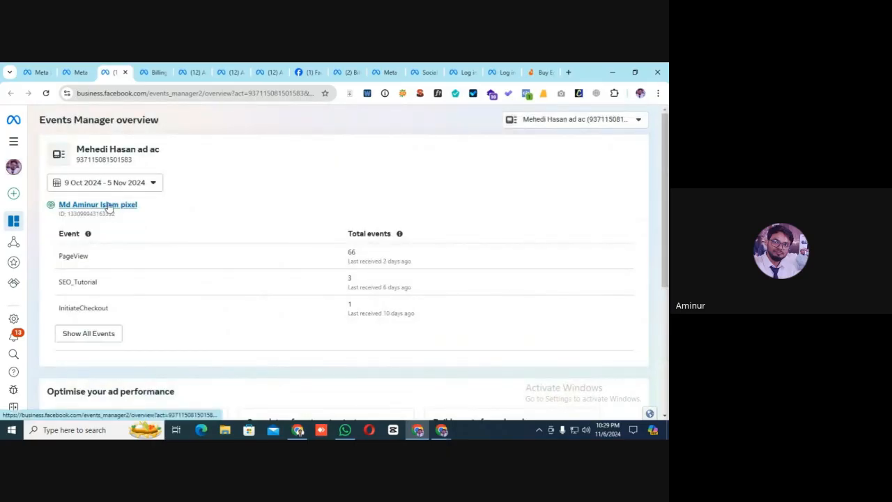
left_click(109, 207)
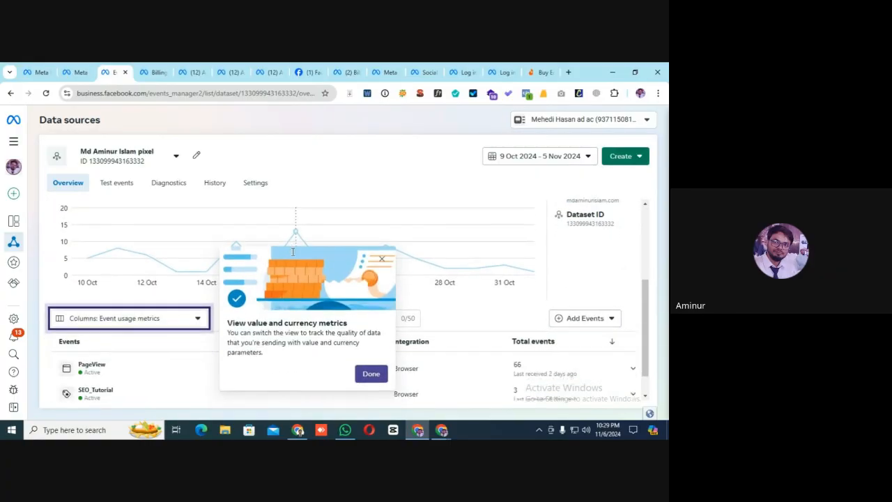
left_click(370, 341)
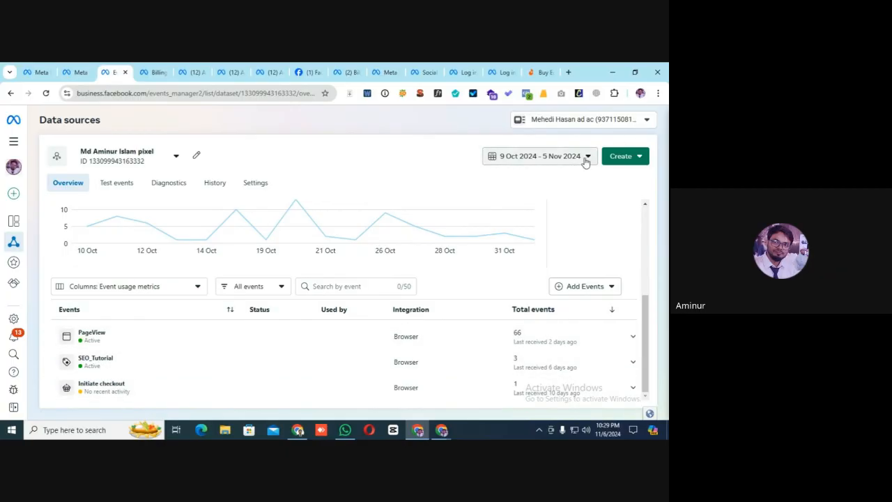
left_click(176, 159)
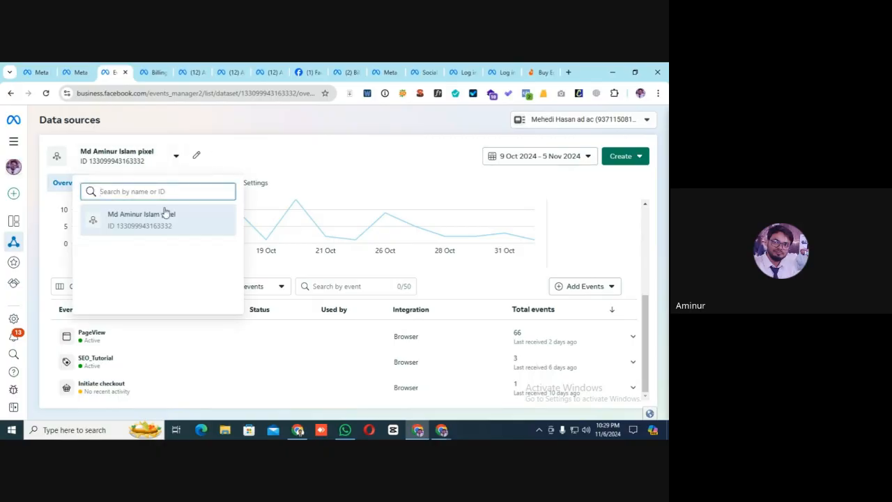
left_click(309, 166)
mouse_move(37, 169)
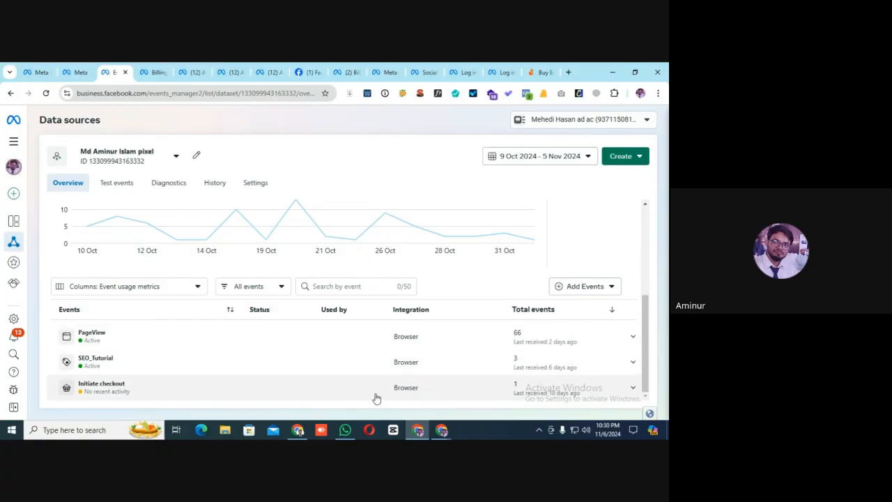
scroll(84, 380, "up", 2)
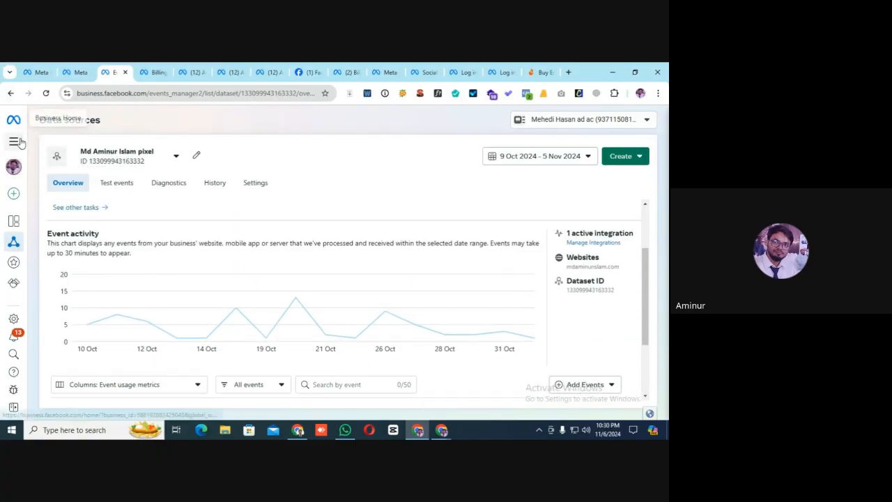
Step: Go back to the Business Settings tab and open Business creative folders under Data sources
left_click(35, 72)
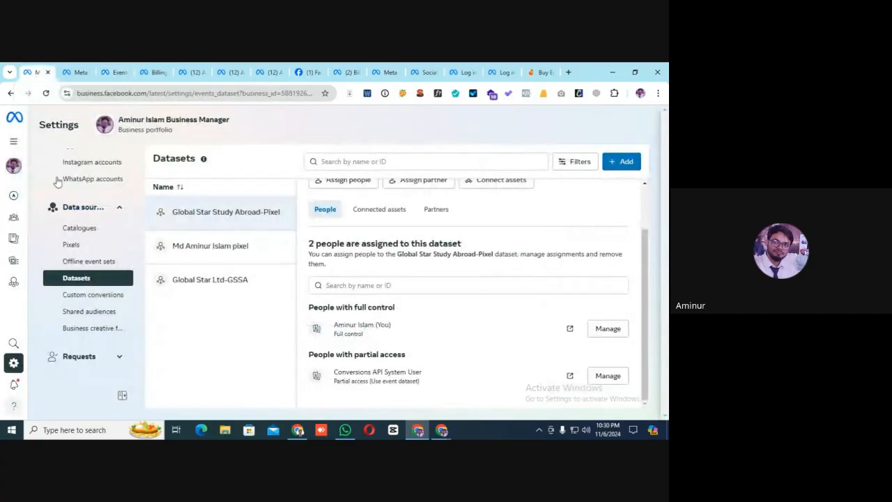
mouse_move(27, 129)
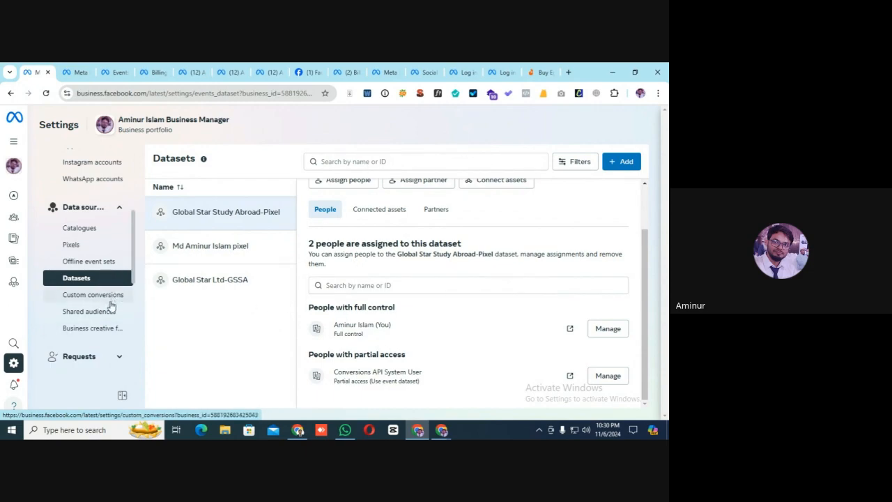
scroll(94, 314, "down", 1)
left_click(93, 283)
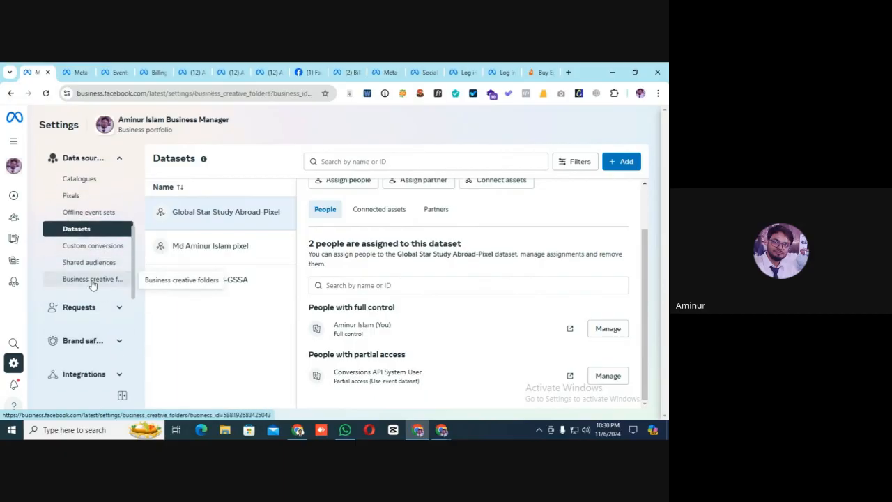
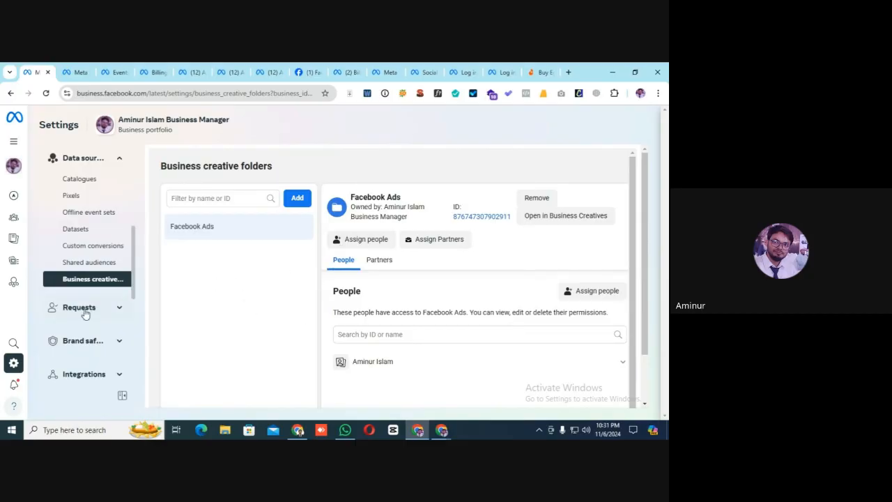
Step: Expand the Requests section and collapse Data sources in the settings sidebar
scroll(101, 310, "down", 1)
left_click(114, 260)
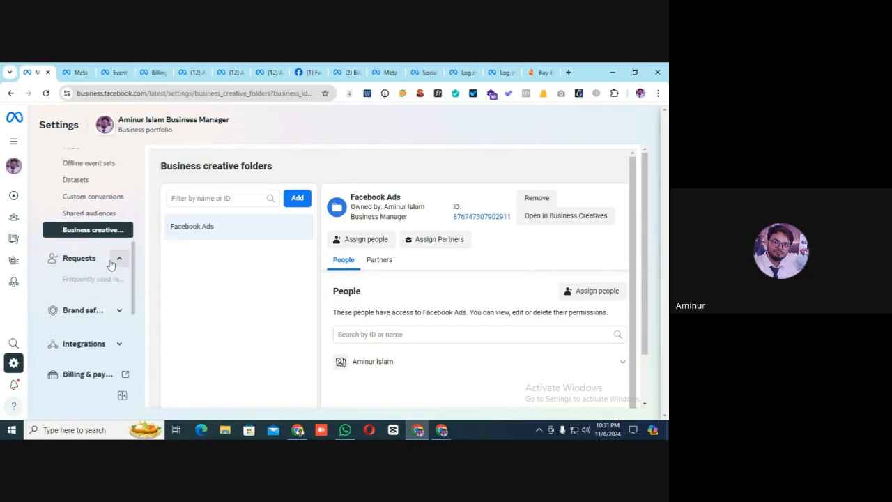
scroll(115, 167, "up", 2)
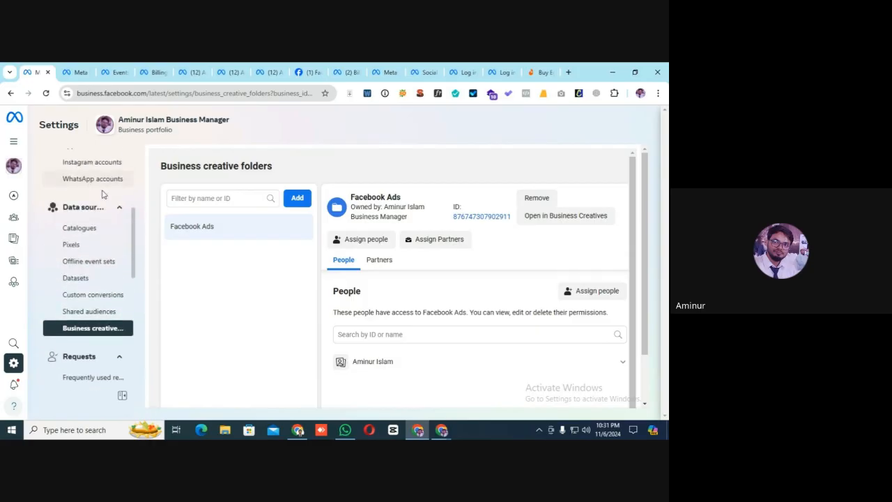
left_click(93, 212)
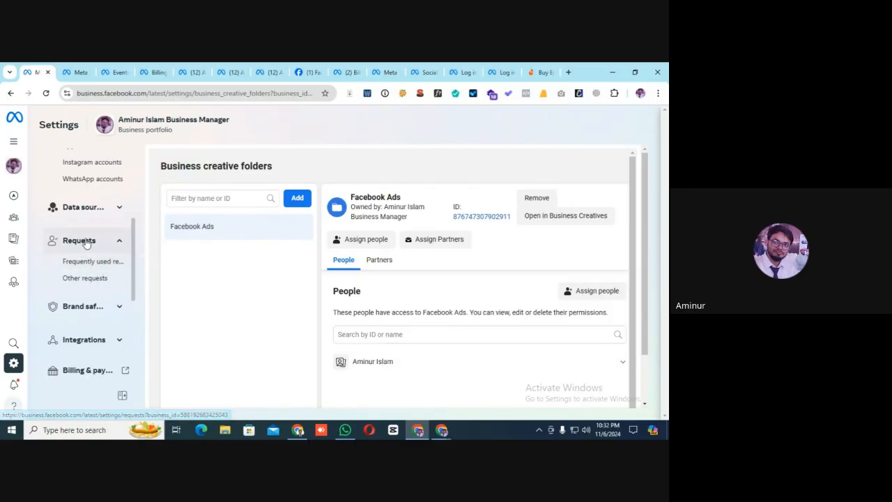
Step: Switch between the Frequently used requests and Other requests pages
left_click(83, 260)
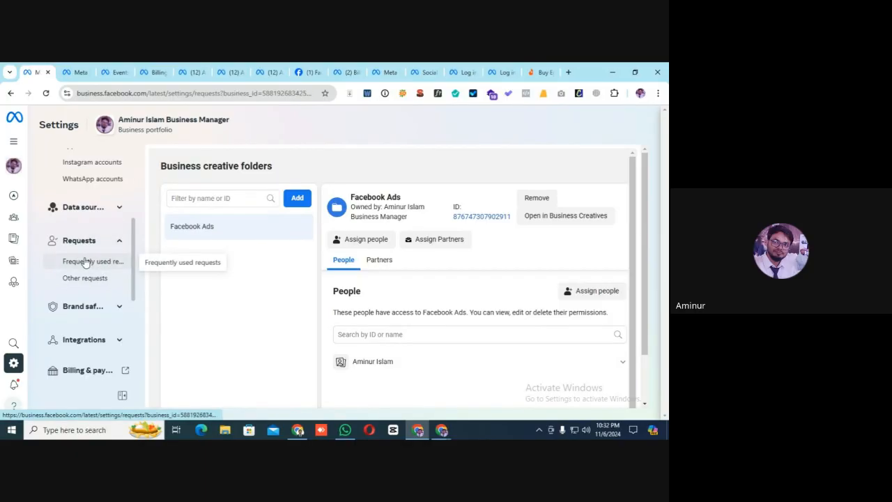
left_click(87, 277)
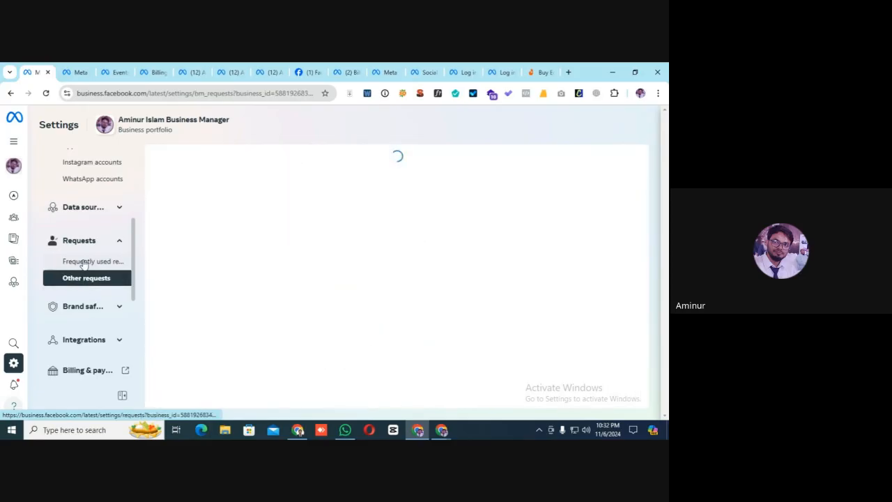
left_click(85, 262)
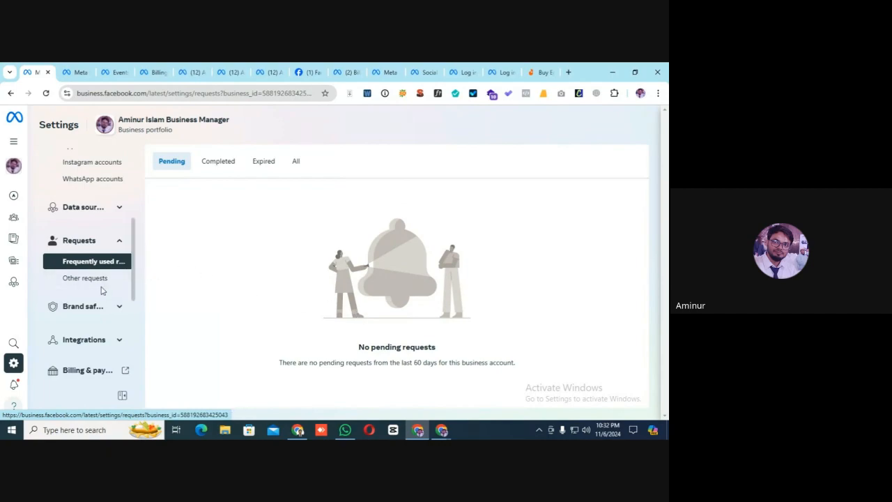
left_click(88, 278)
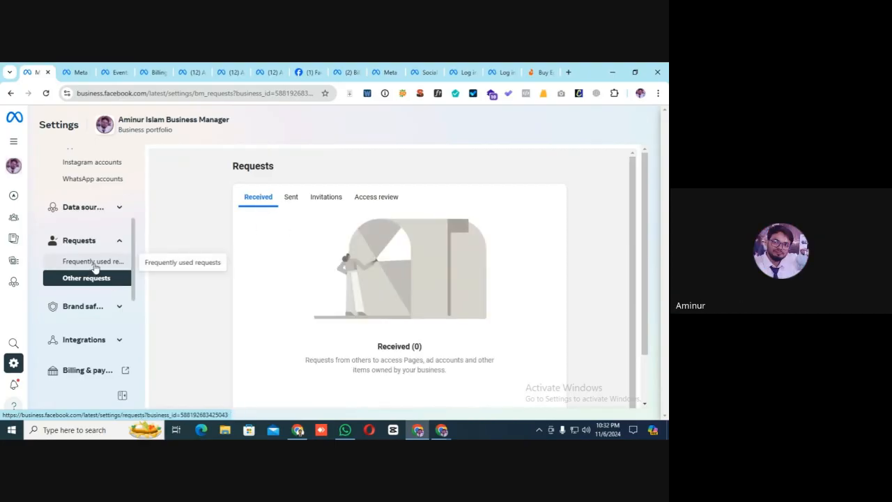
Step: Browse the Sent, Invitations and Access review tabs, ending on Other requests with Received (0)
left_click(291, 202)
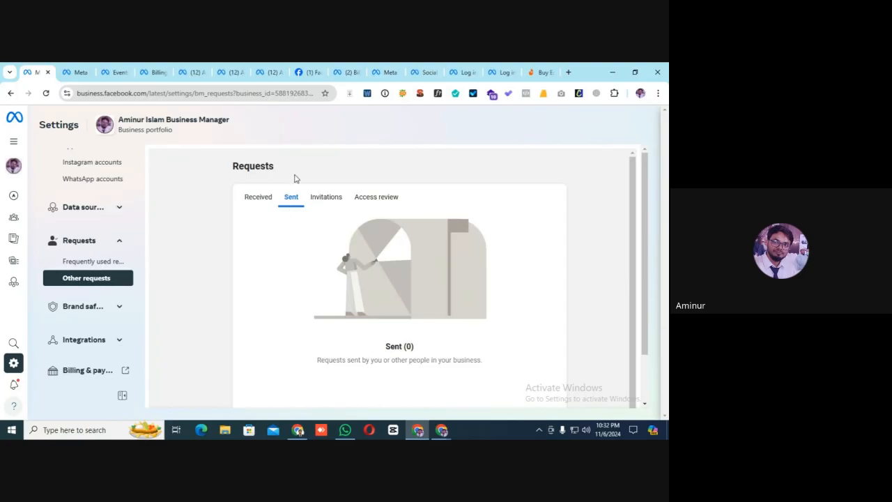
left_click(326, 201)
left_click(369, 201)
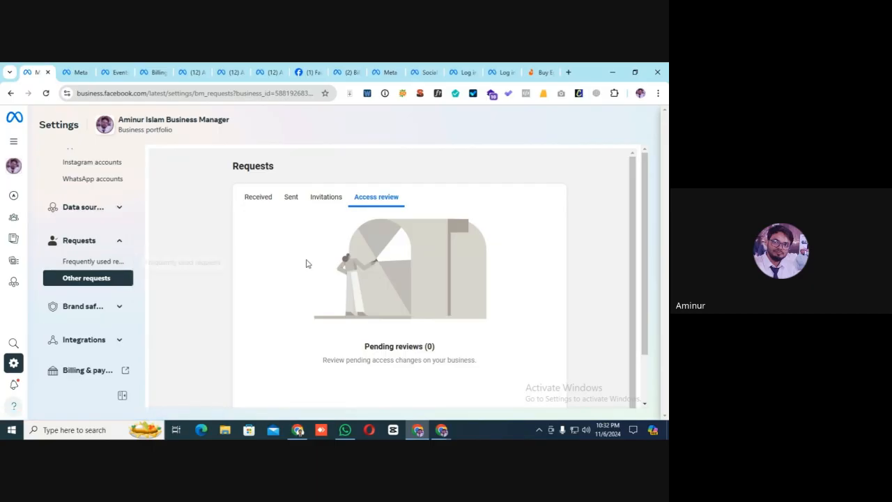
left_click(94, 262)
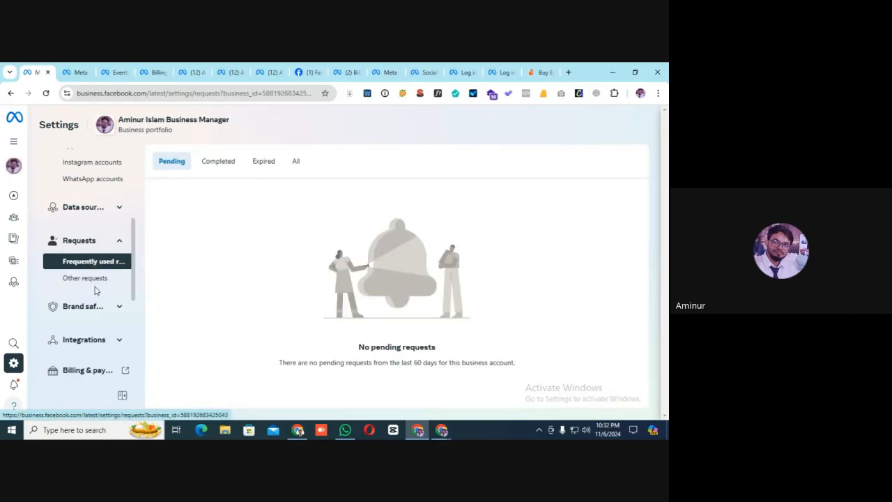
left_click(95, 281)
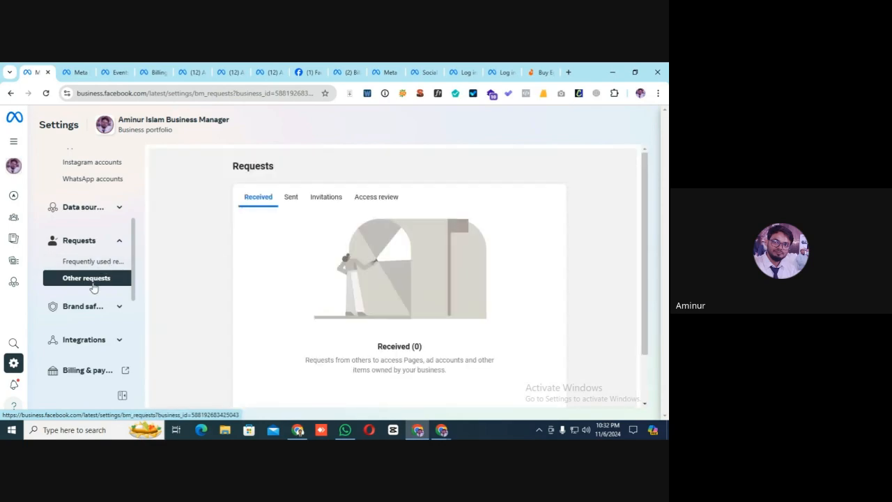
scroll(78, 315, "down", 1)
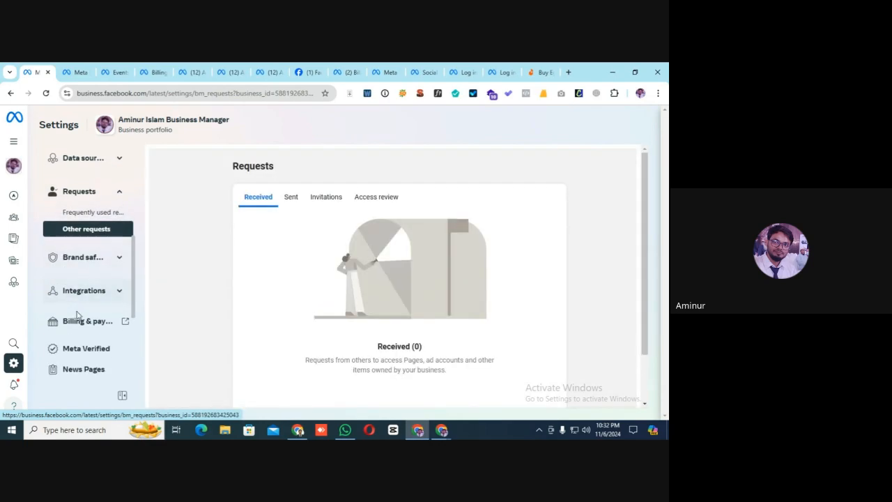
Step: Expand Brand safety and suitability and Integrations to list Domains, Connected apps and Leads access
left_click(90, 266)
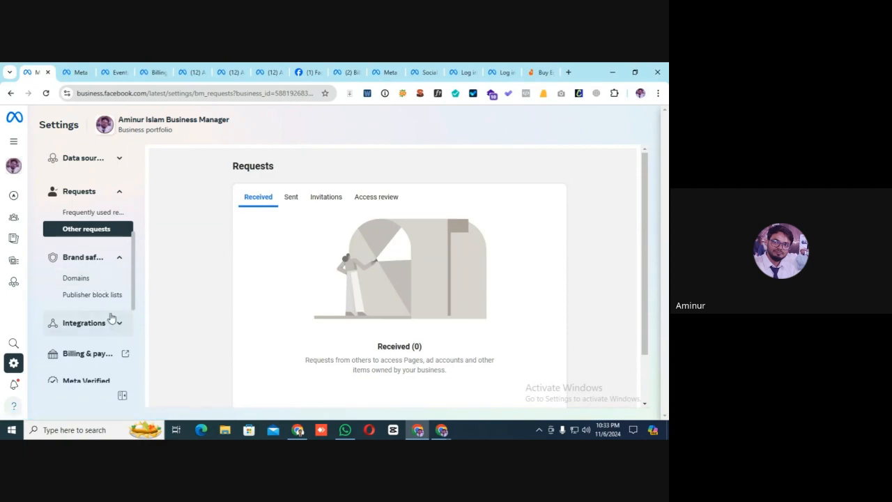
scroll(73, 296, "down", 1)
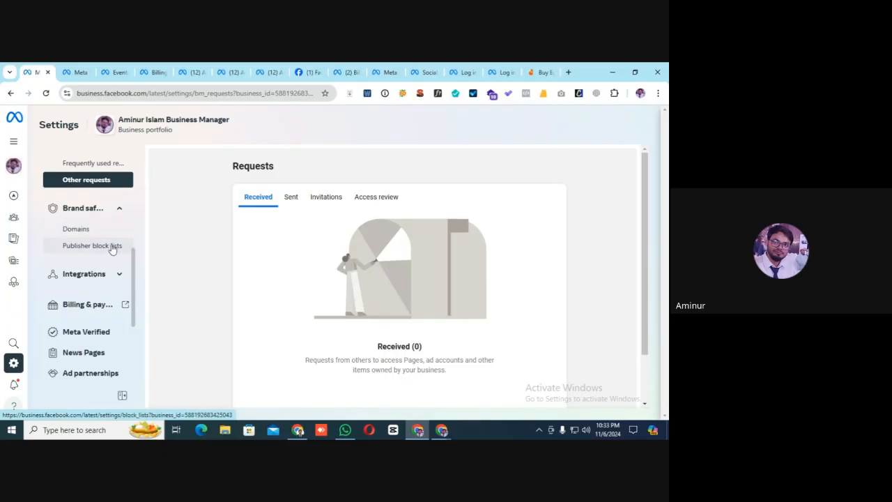
scroll(98, 248, "down", 1)
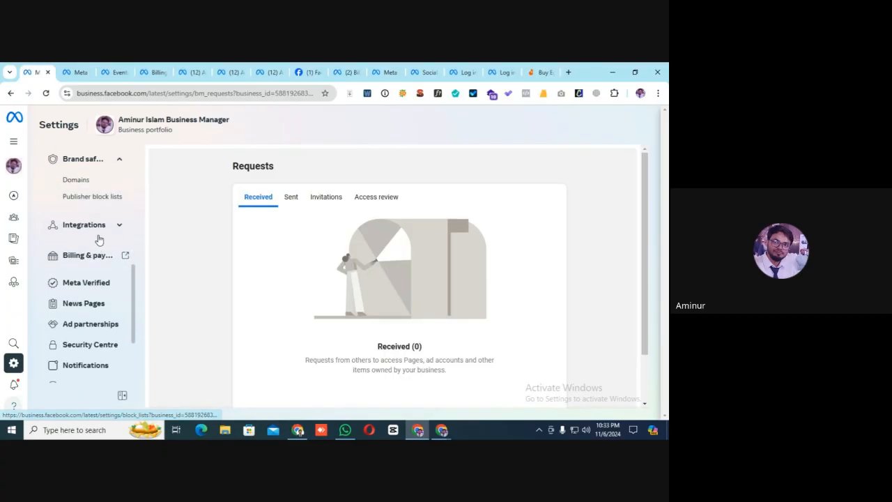
left_click(96, 227)
scroll(93, 268, "up", 1)
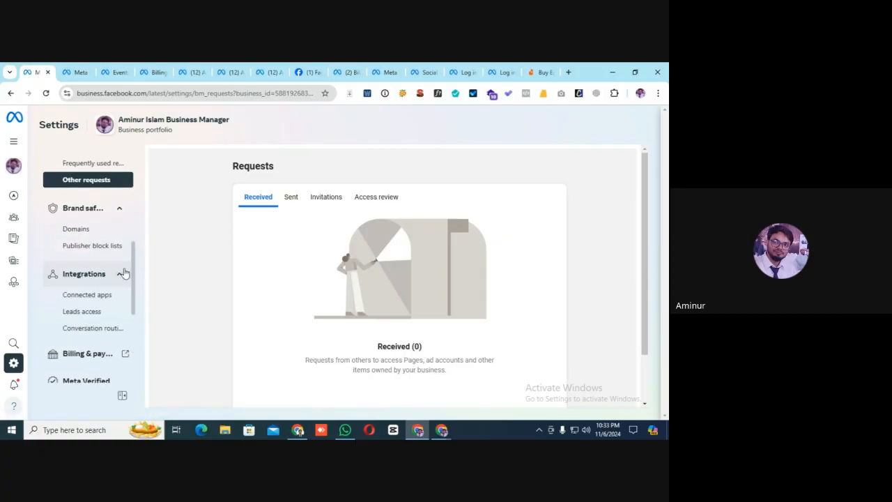
scroll(124, 271, "down", 1)
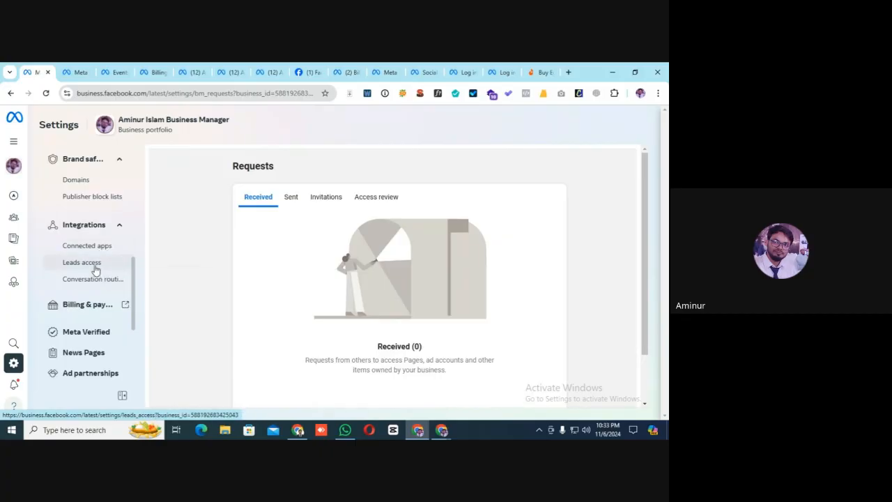
Step: Open Leads Centre from All tools on the Business Suite home, showing 629 Intake leads
left_click(388, 73)
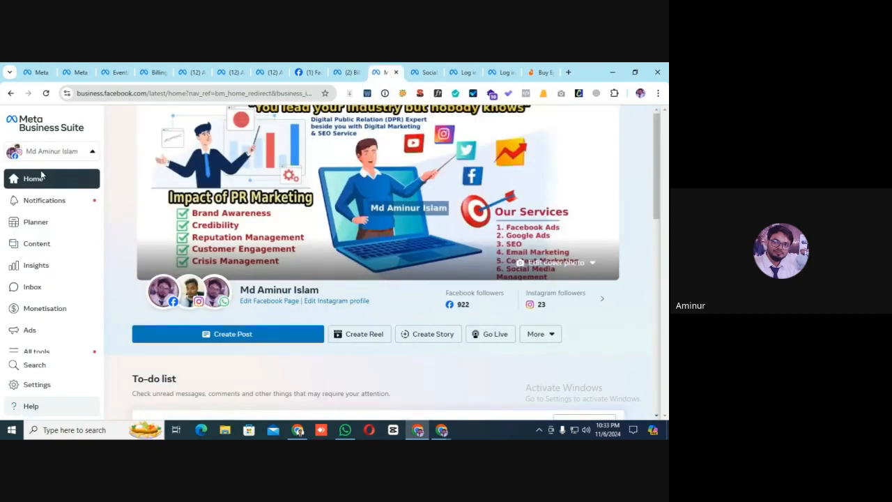
scroll(35, 265, "down", 1)
left_click(28, 310)
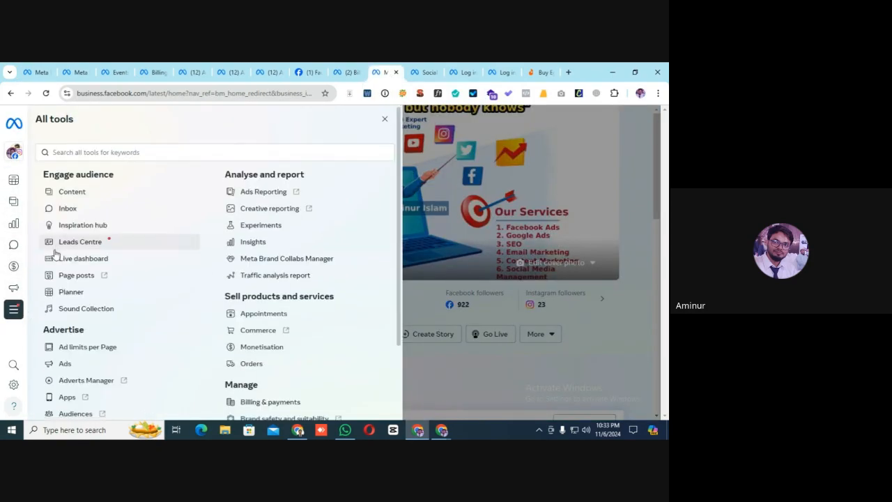
scroll(52, 255, "down", 3)
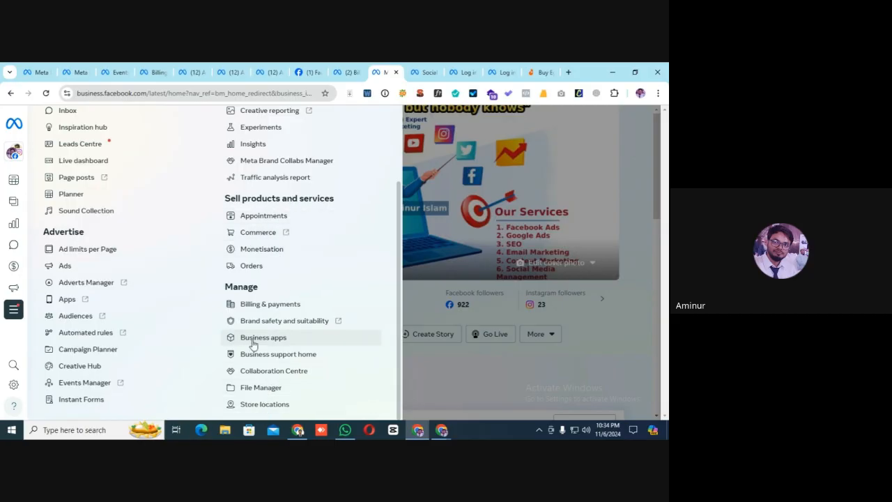
scroll(252, 342, "up", 3)
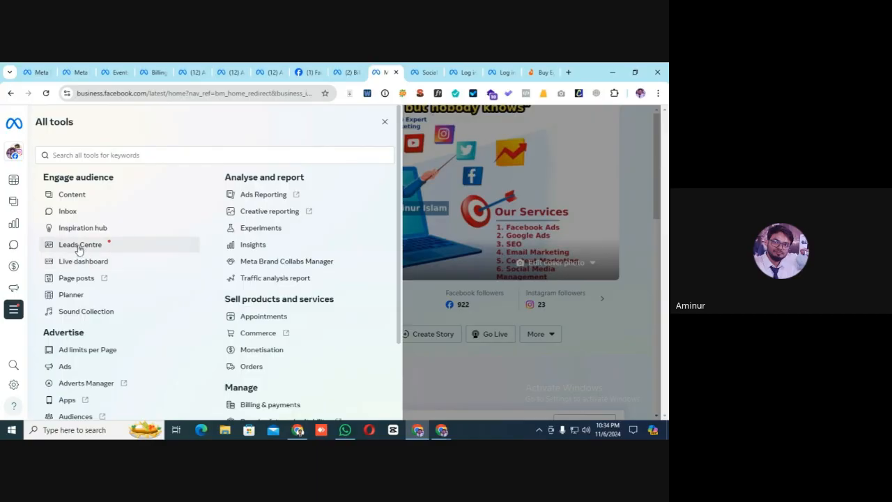
left_click(78, 245)
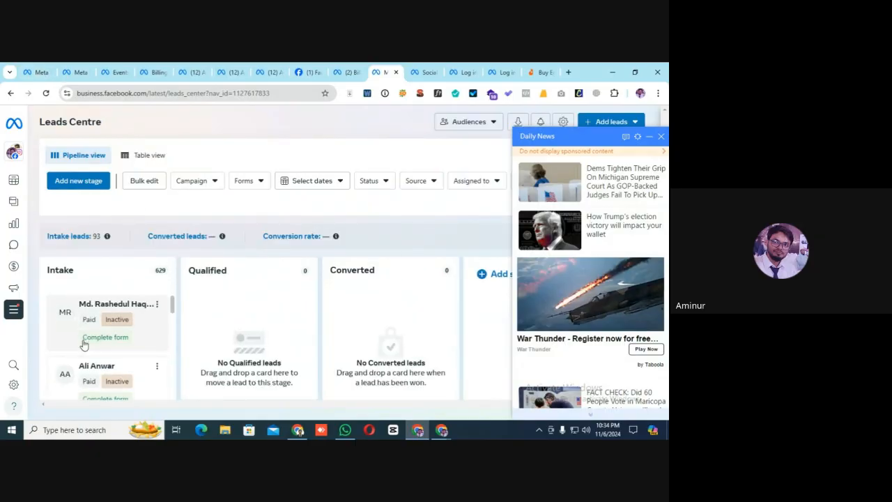
Step: Dismiss the Daily News popup and drag the top Intake lead into Qualified
left_click(661, 137)
scroll(142, 316, "down", 1)
scroll(139, 324, "down", 10)
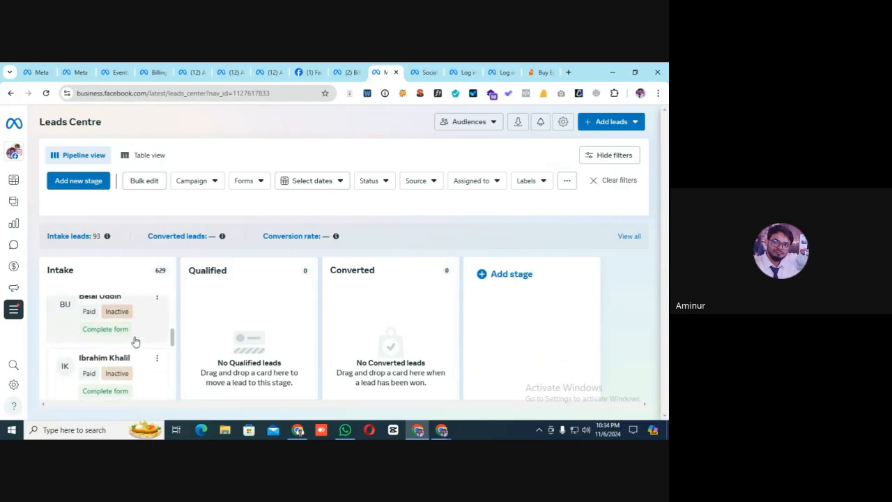
scroll(101, 355, "down", 5)
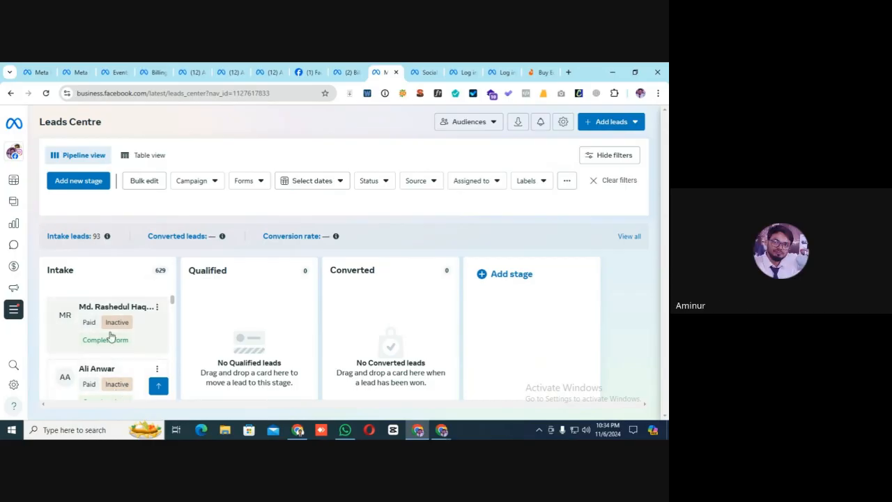
scroll(86, 383, "down", 1)
scroll(86, 383, "up", 1)
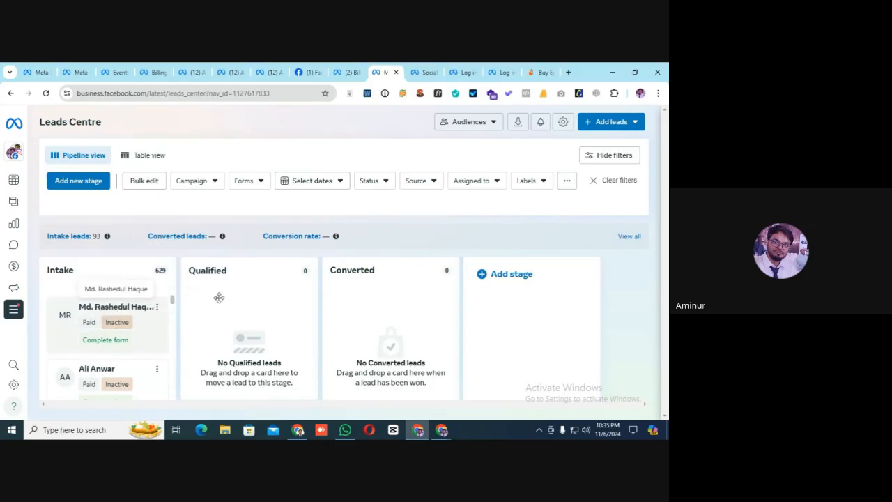
left_click_drag(103, 296, 251, 314)
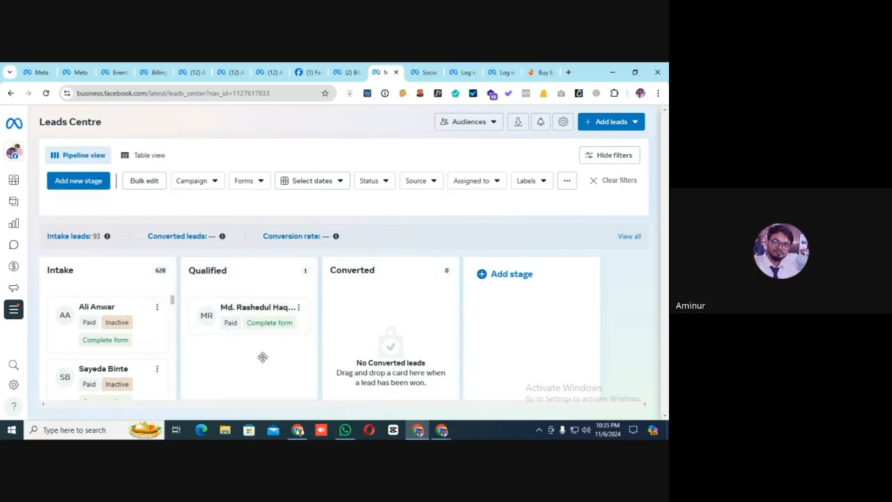
Step: Drag another Intake lead to Qualified and on into Converted, leaving 627 in Intake
scroll(104, 334, "down", 10)
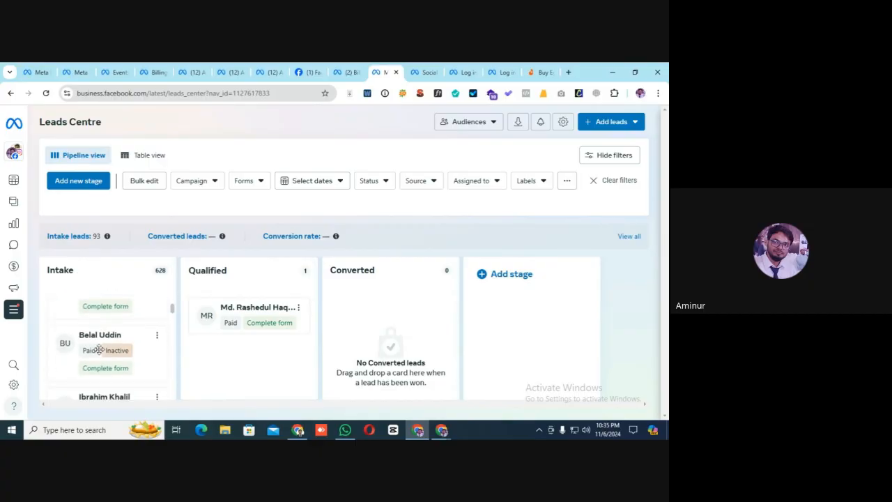
scroll(98, 349, "down", 10)
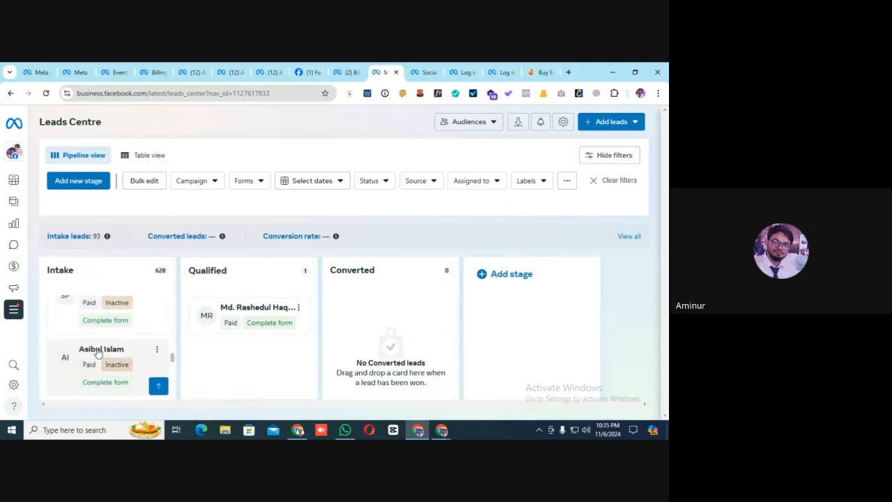
scroll(98, 332, "down", 1)
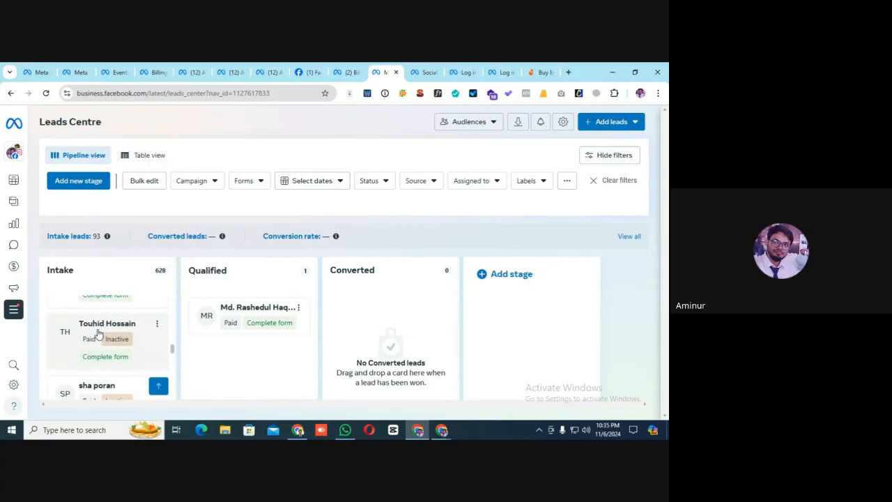
left_click_drag(94, 329, 223, 375)
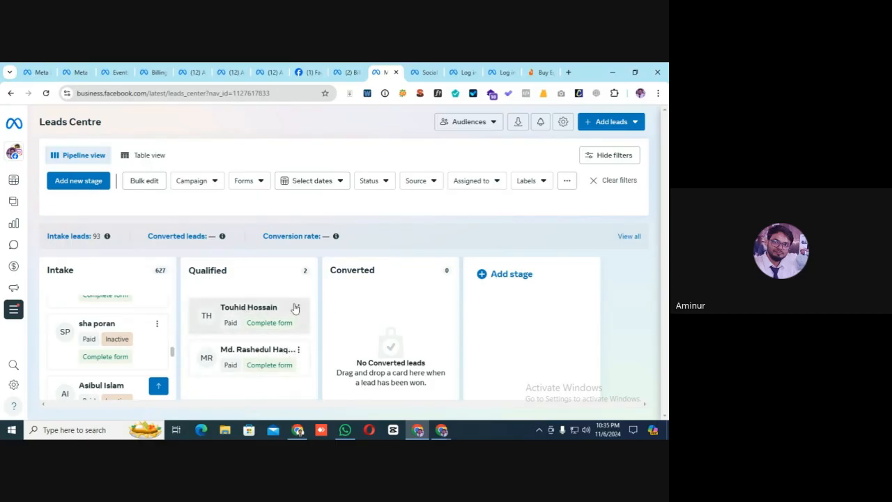
left_click_drag(294, 308, 372, 365)
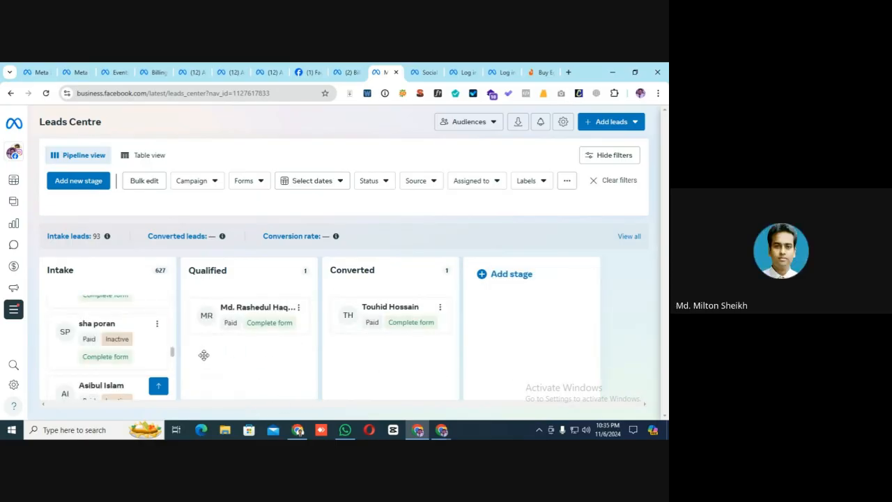
scroll(117, 358, "down", 5)
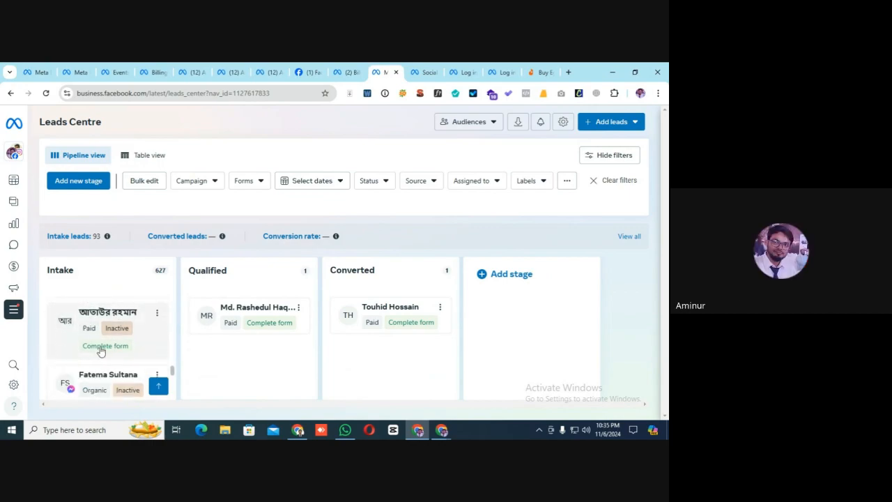
scroll(126, 362, "down", 5)
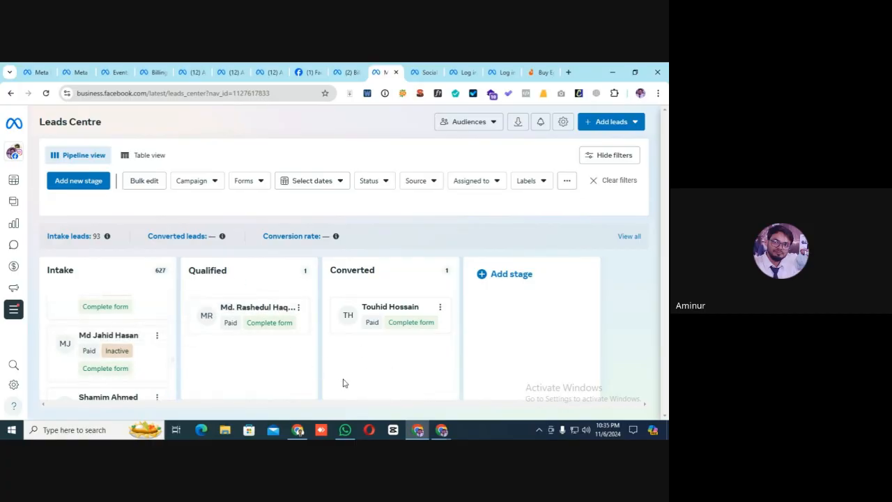
Step: View the empty Conversation routing settings page, then open Billing & payments in a new tab
left_click(43, 73)
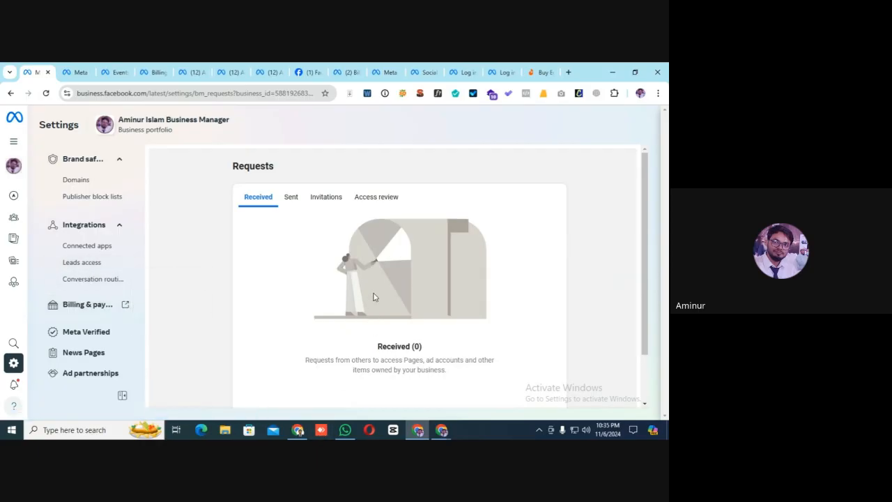
left_click(86, 286)
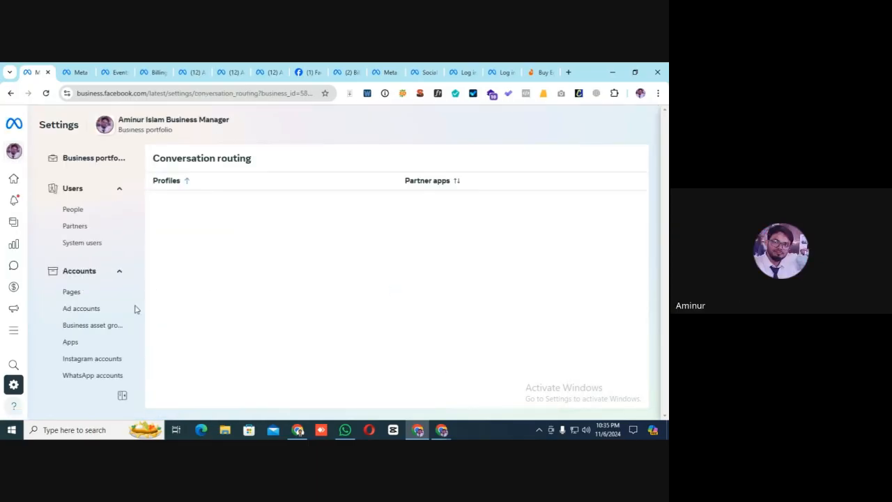
scroll(115, 338, "down", 3)
scroll(117, 334, "up", 2)
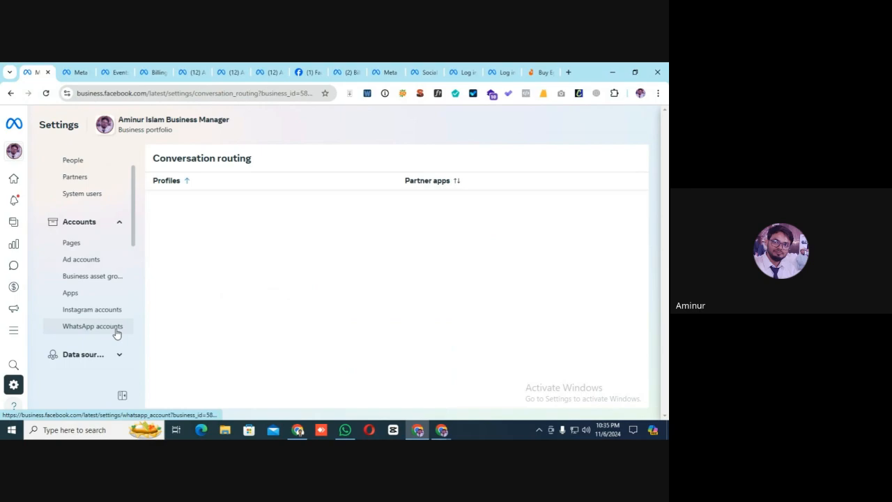
scroll(117, 333, "down", 5)
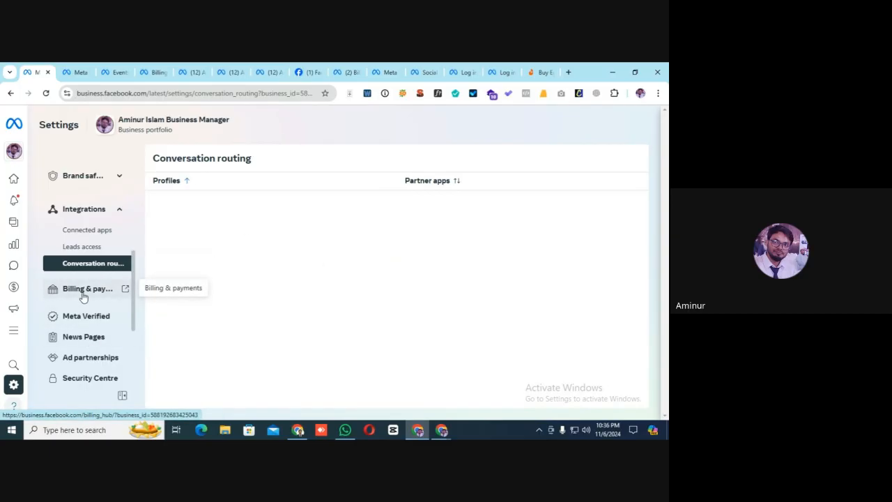
left_click(83, 291)
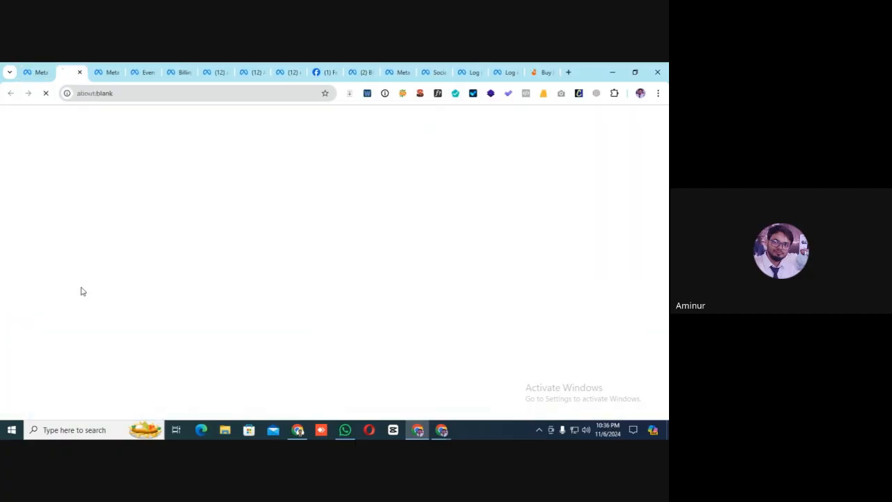
Step: Close the extra custom conversions, data sources and duplicate payment tabs, returning to billing accounts
left_click(110, 73)
left_click(117, 73)
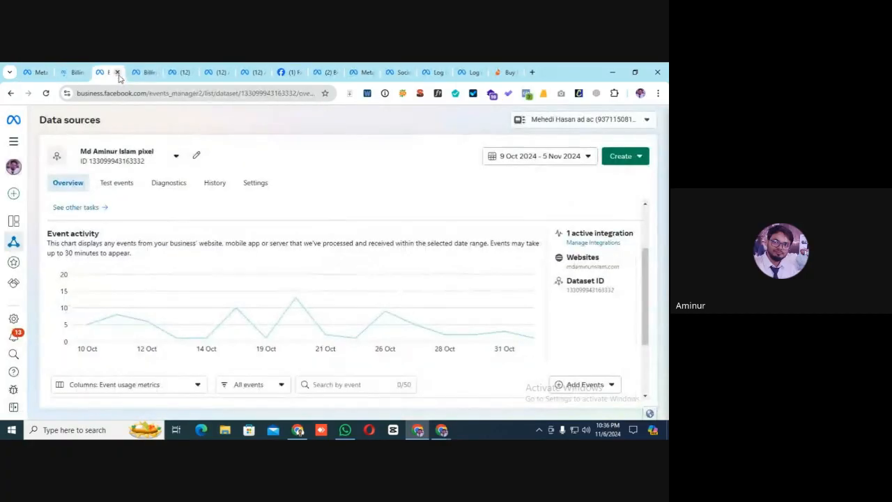
left_click(117, 72)
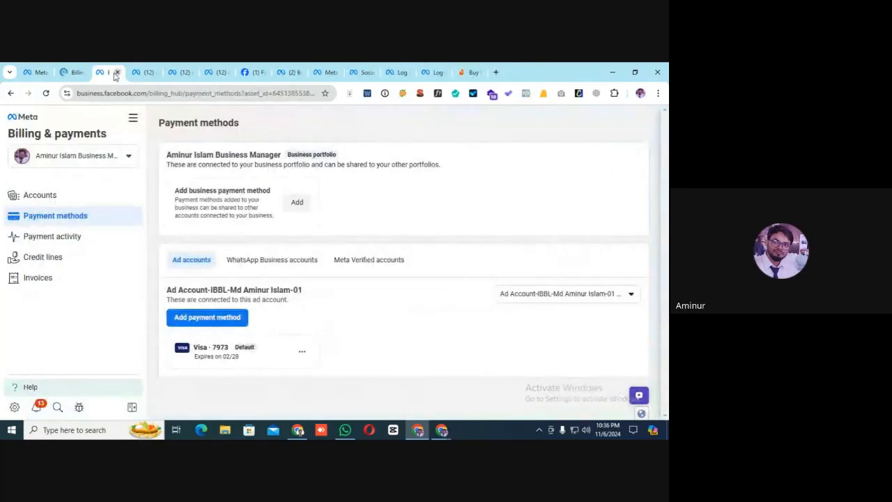
left_click(117, 72)
left_click(74, 72)
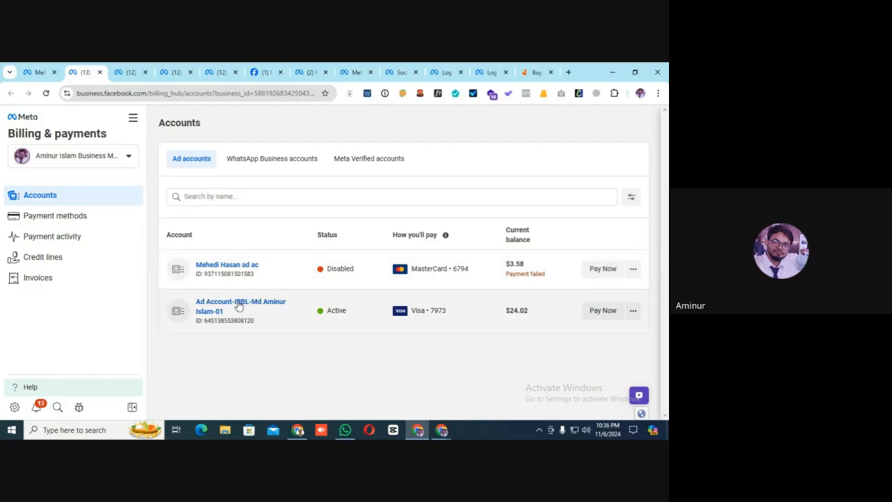
Step: Review the active ad account's billing details and its Payment methods page
left_click(238, 305)
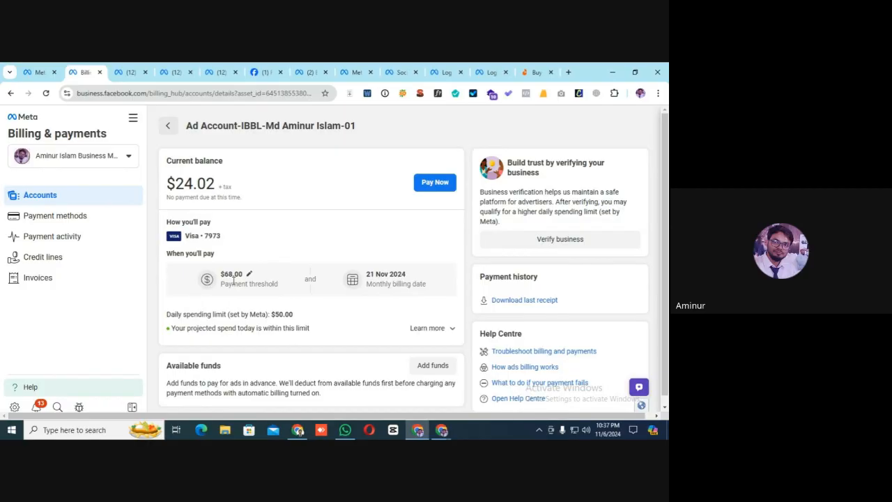
scroll(233, 281, "down", 6)
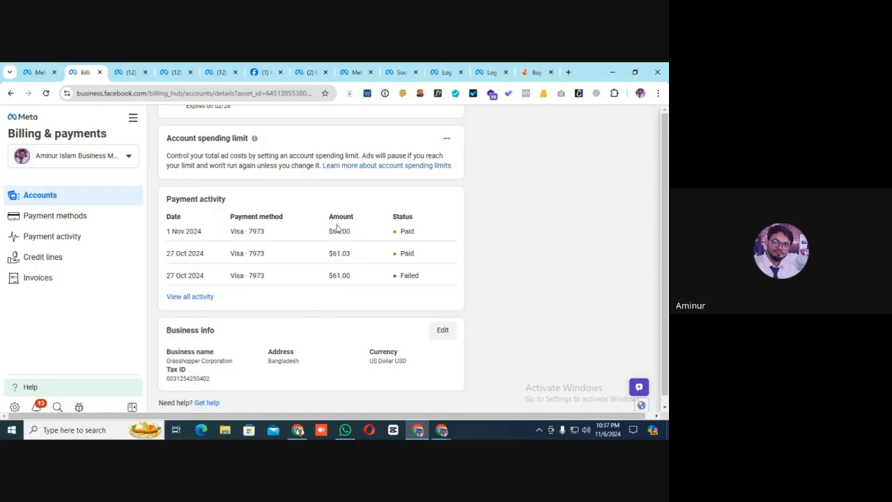
scroll(240, 199, "up", 3)
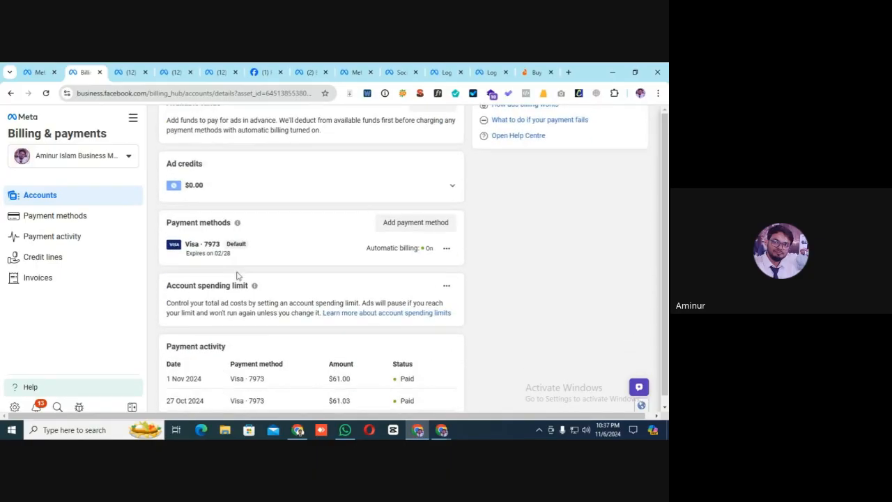
scroll(392, 365, "down", 3)
scroll(334, 326, "up", 1)
scroll(334, 321, "down", 1)
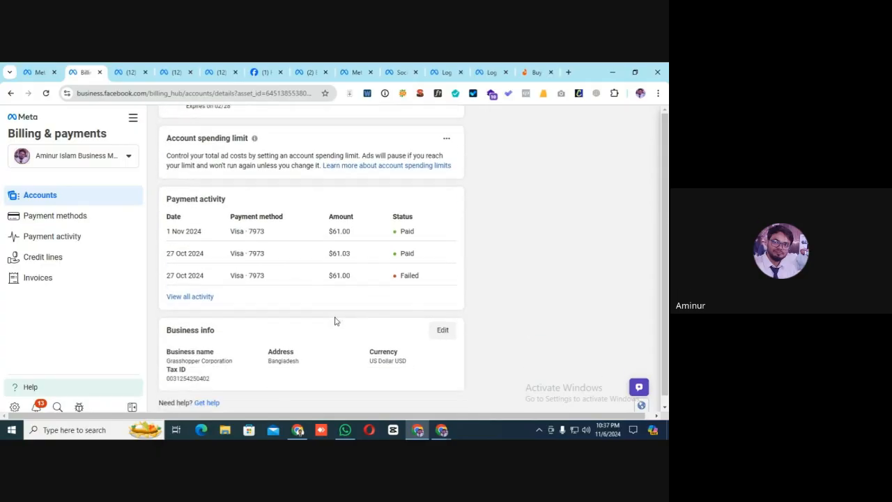
scroll(265, 223, "up", 8)
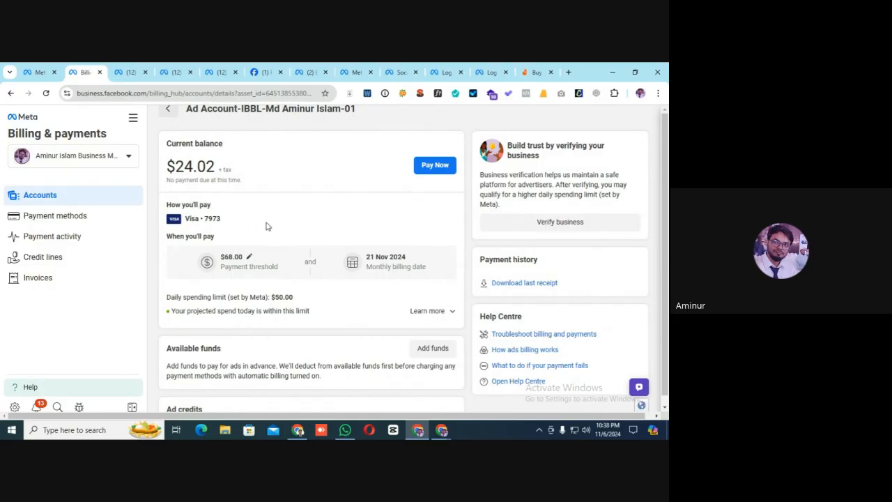
scroll(272, 224, "down", 1)
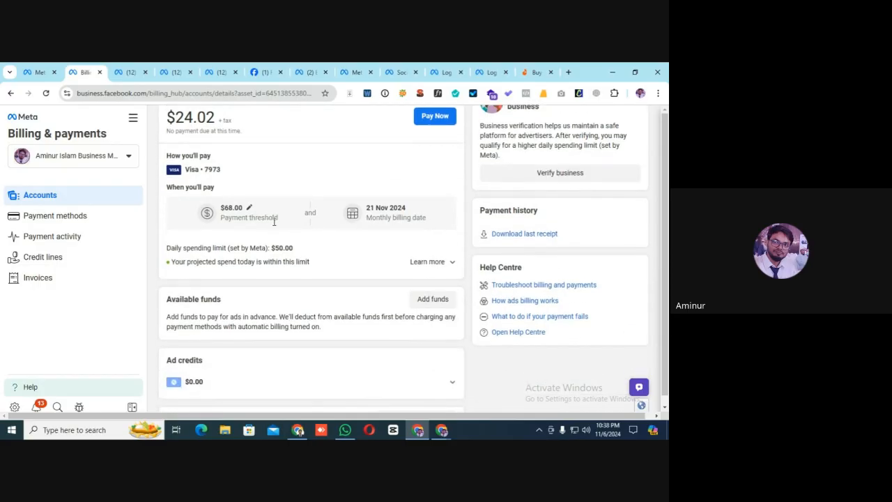
scroll(274, 224, "up", 1)
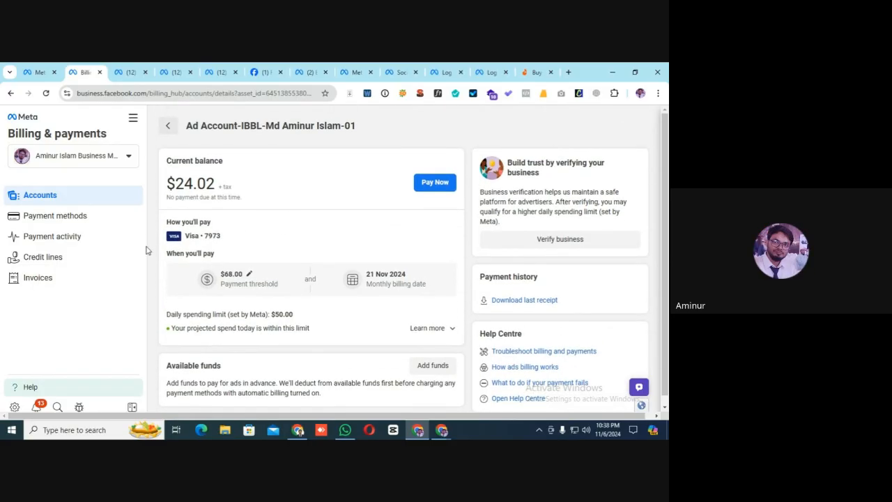
left_click(43, 219)
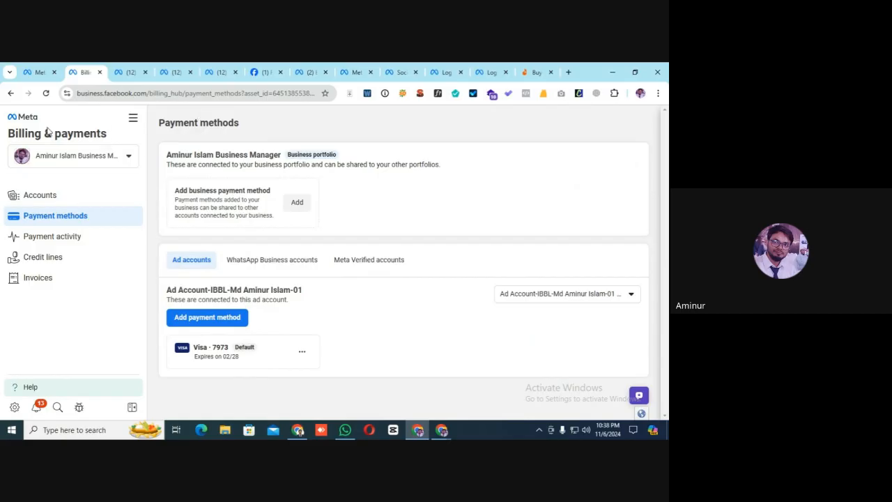
Step: Show the portfolio's Ad accounts list, with two accounts and one disabled
left_click(48, 73)
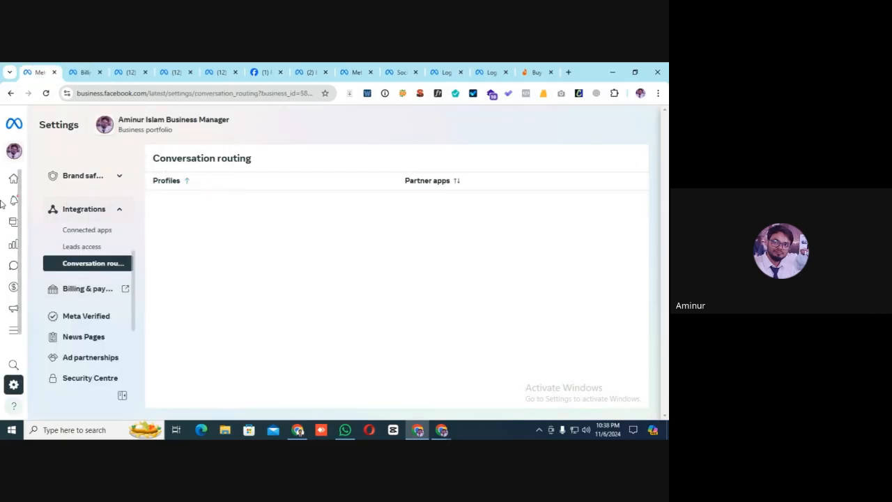
scroll(105, 258, "up", 2)
scroll(106, 256, "up", 3)
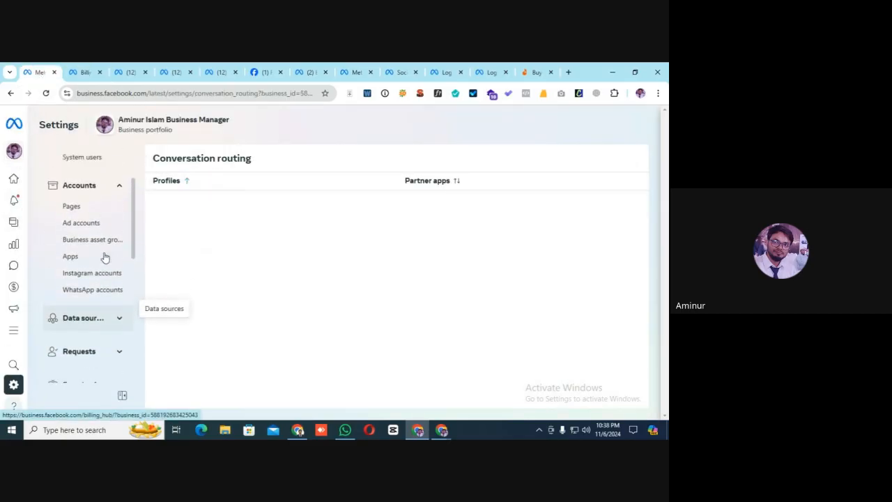
left_click(90, 261)
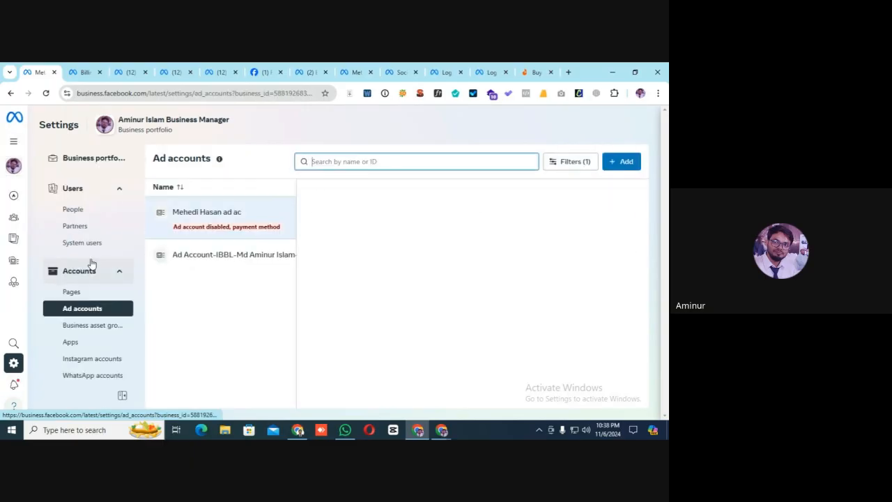
Step: Start creating a new ad account via + Add, then close the form without creating it
left_click(623, 164)
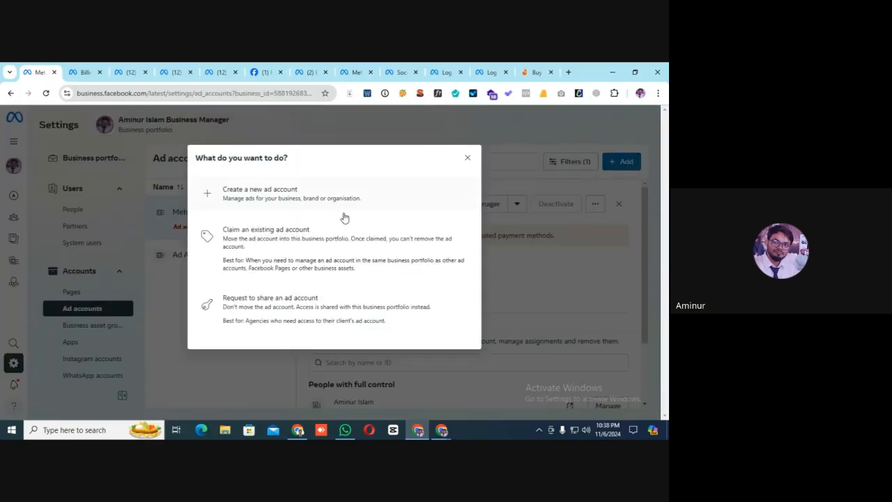
left_click(243, 194)
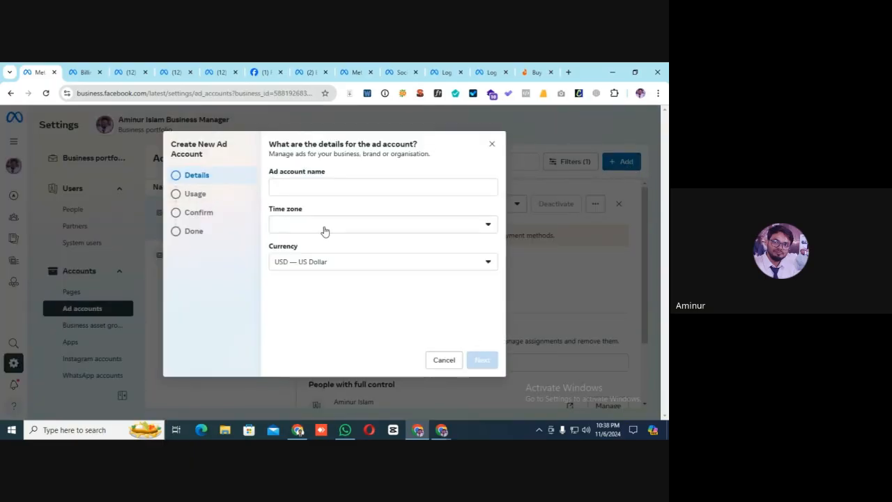
left_click(491, 144)
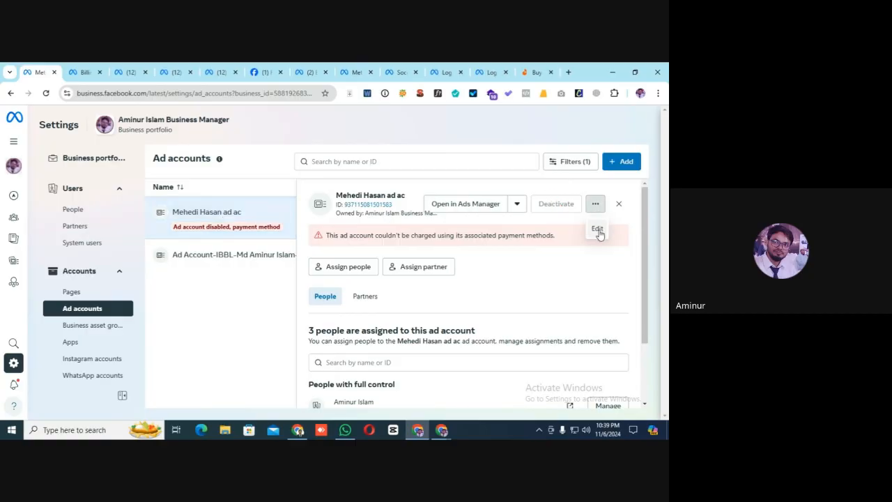
Step: Return to the Billing Payment methods page showing the default Visa card for the IBBL account
scroll(446, 286, "down", 2)
scroll(443, 287, "up", 2)
scroll(510, 276, "down", 2)
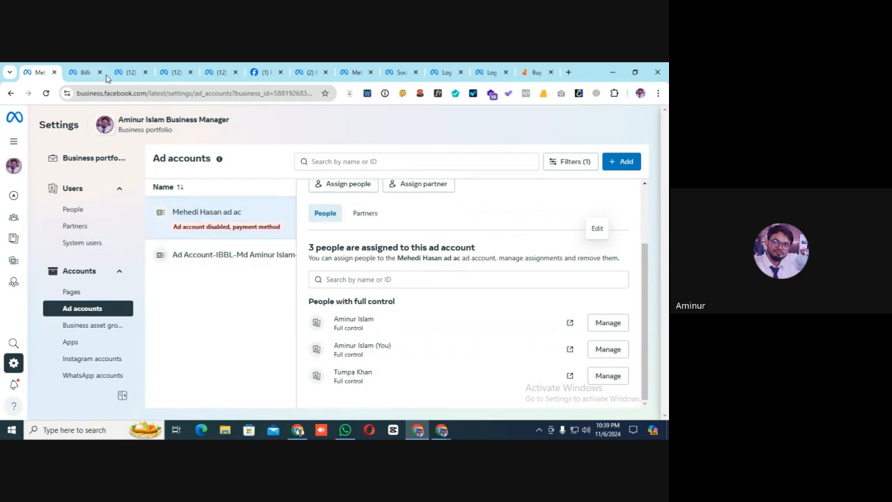
left_click(85, 74)
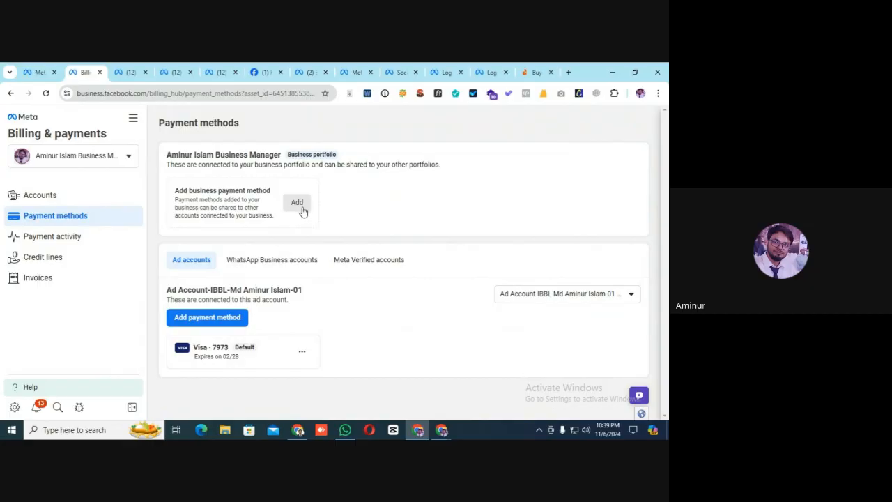
Step: Scroll through the Payment activity transaction list, then go to the Credit lines page
left_click(32, 240)
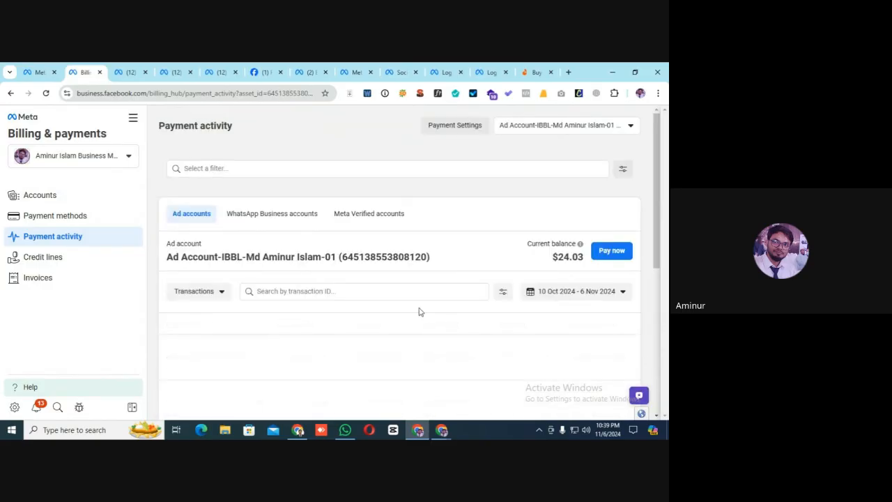
scroll(419, 310, "down", 1)
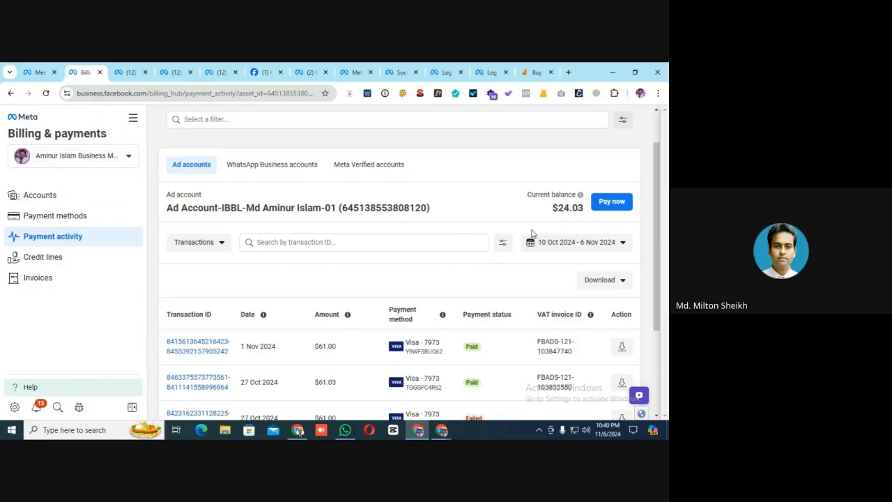
scroll(471, 273, "down", 2)
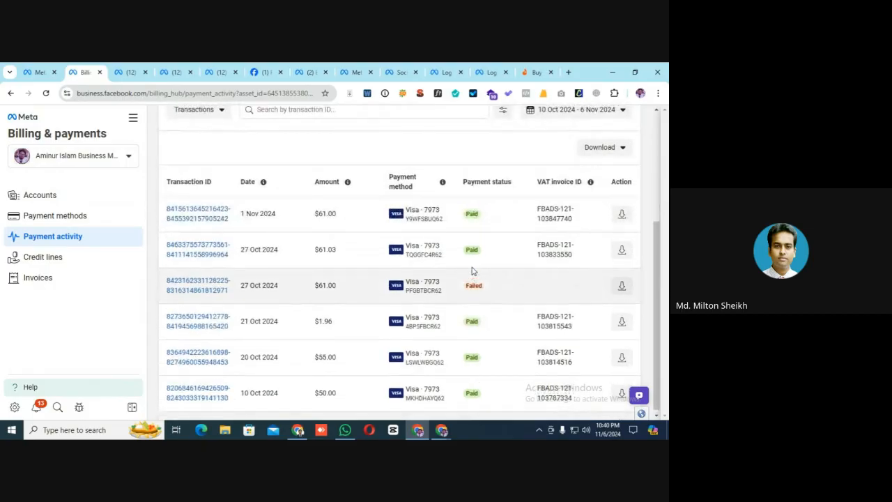
scroll(471, 271, "up", 2)
scroll(210, 297, "down", 2)
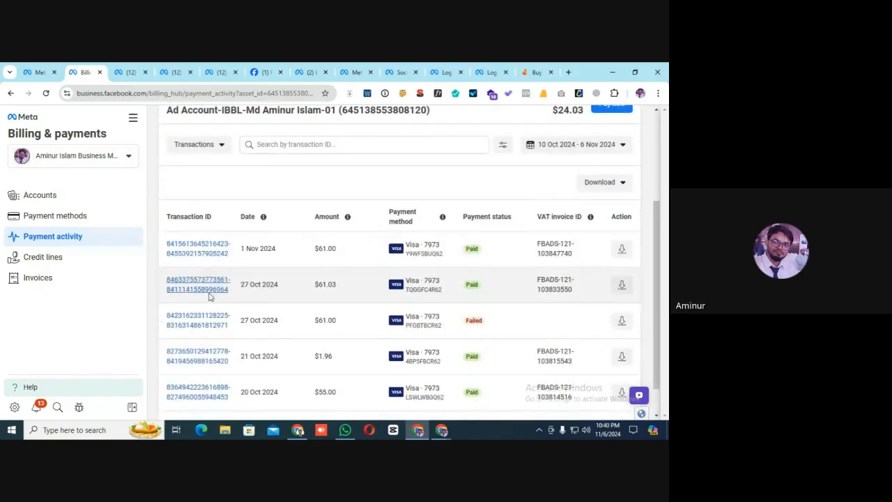
scroll(209, 296, "down", 1)
scroll(297, 321, "up", 3)
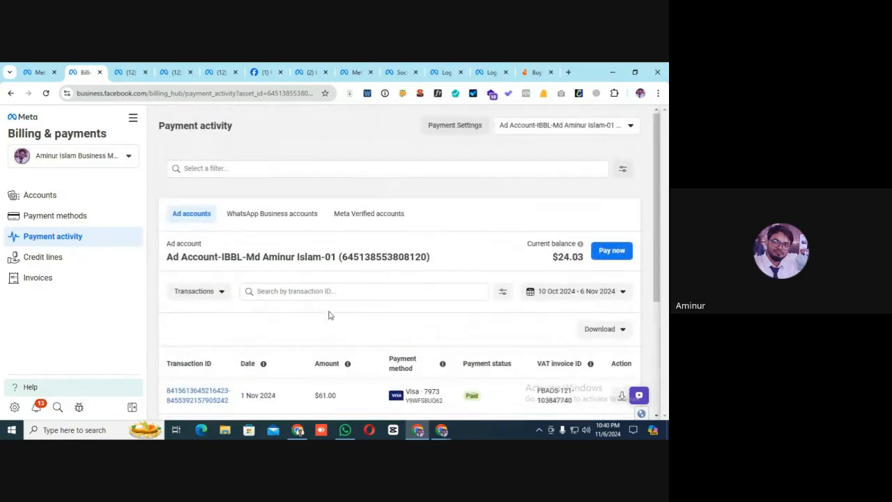
scroll(330, 315, "down", 2)
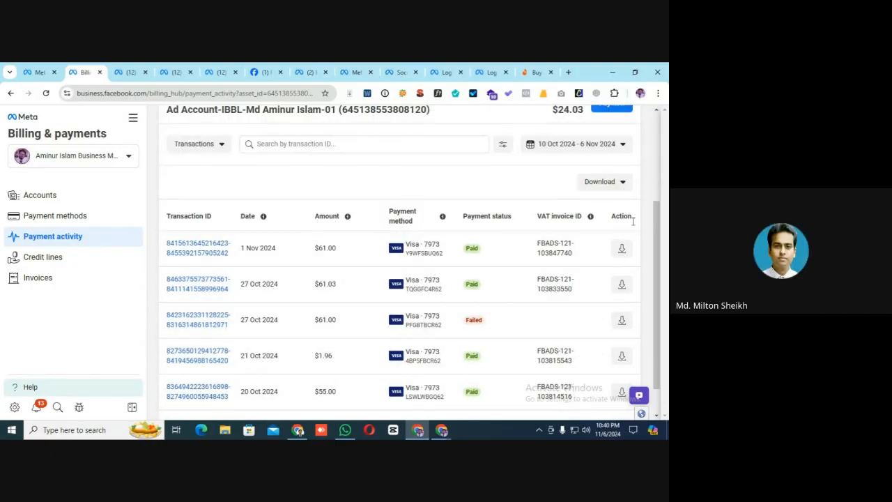
scroll(621, 355, "down", 1)
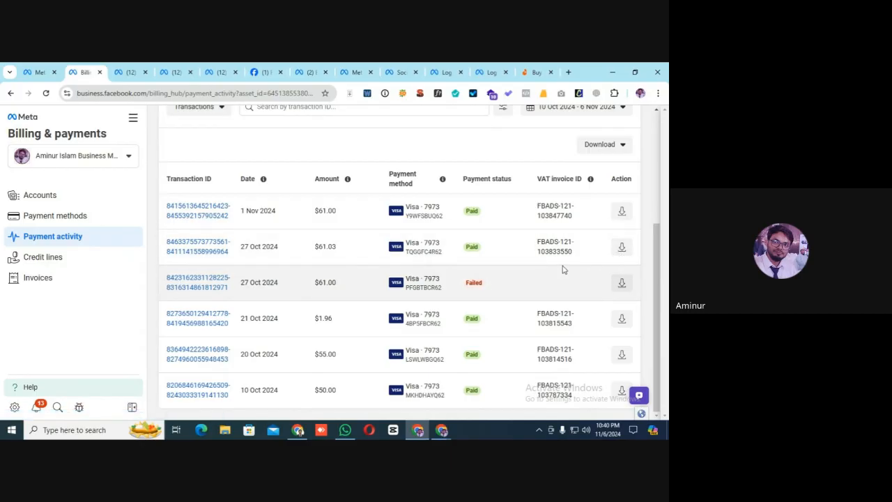
left_click(48, 259)
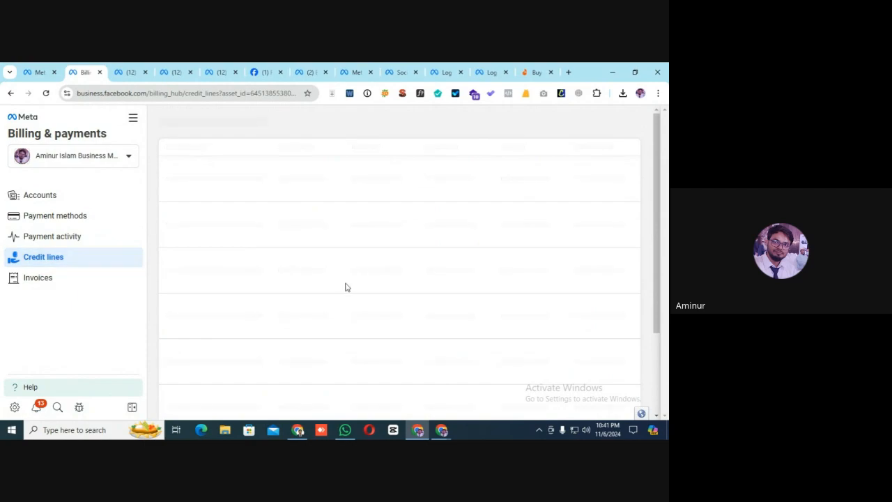
Step: Open the Invoices page, showing $0.00 amount due and no invoices for 1–6 Nov 2024
scroll(348, 276, "down", 1)
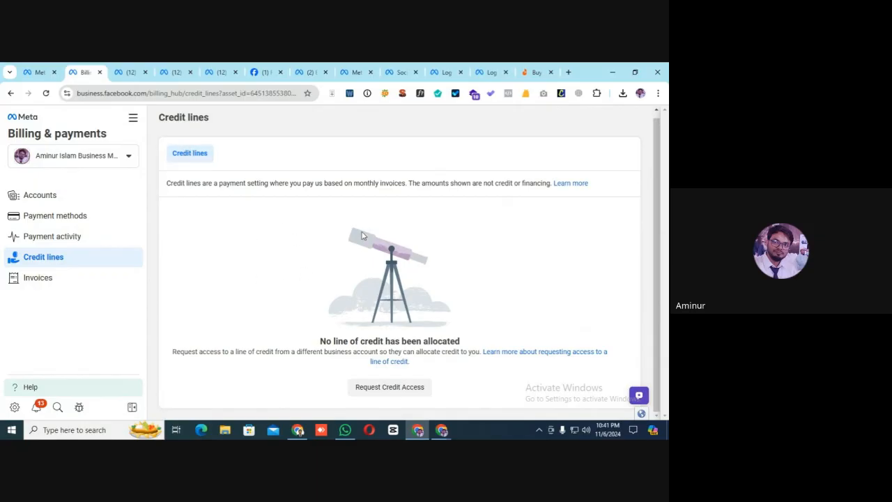
left_click(53, 280)
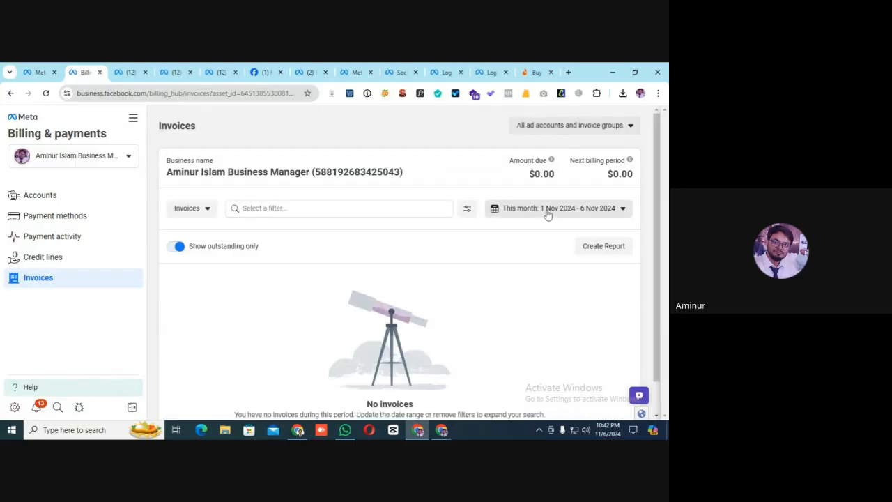
left_click(573, 209)
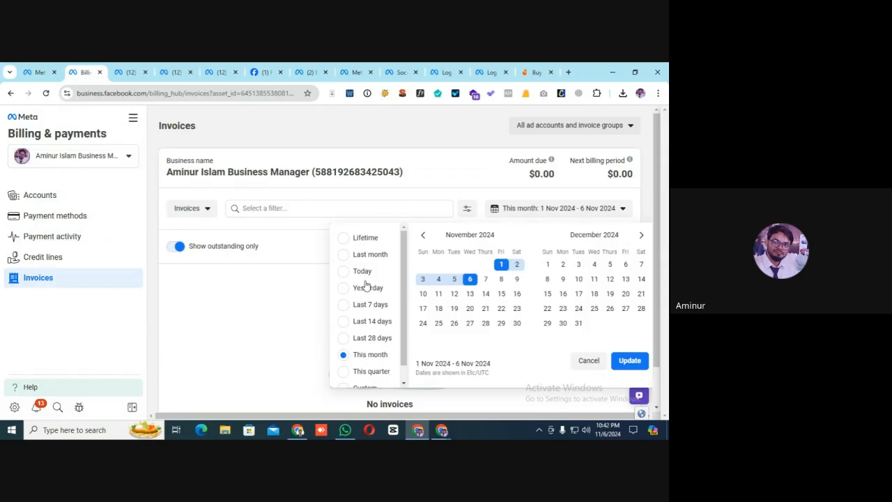
left_click(443, 167)
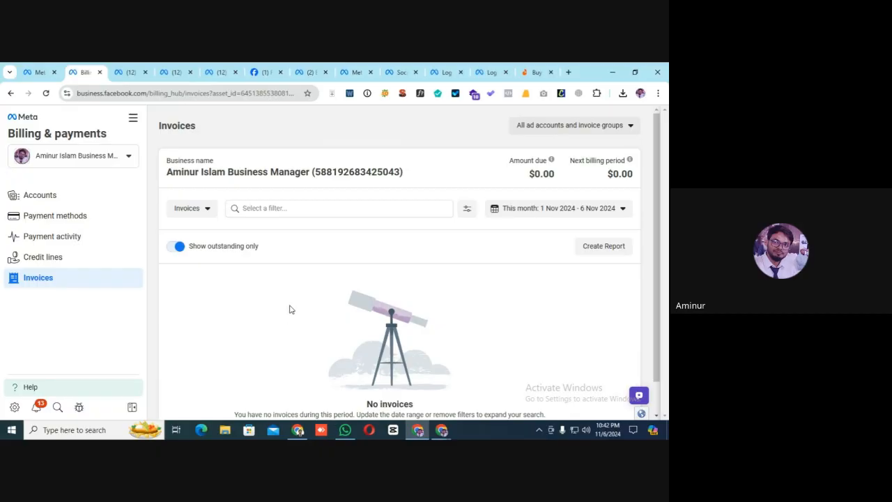
scroll(168, 305, "down", 1)
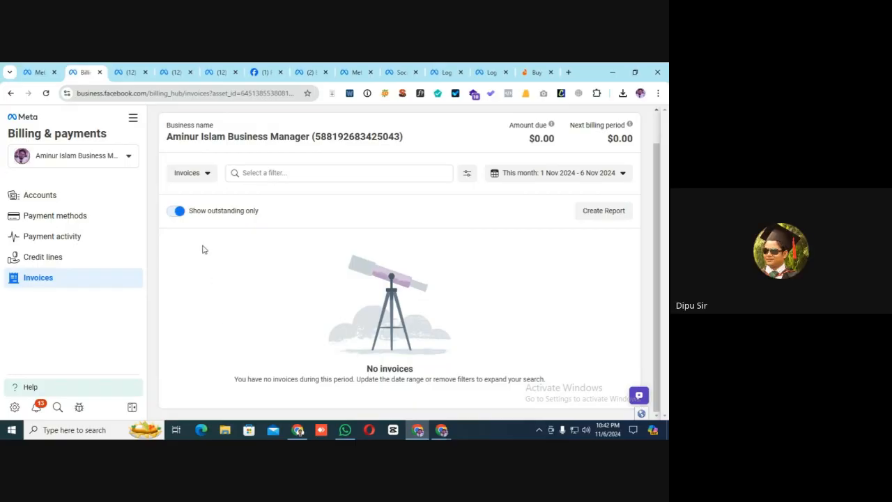
Step: Close the Billing tab and open Meta Verified in the business portfolio settings
left_click(99, 73)
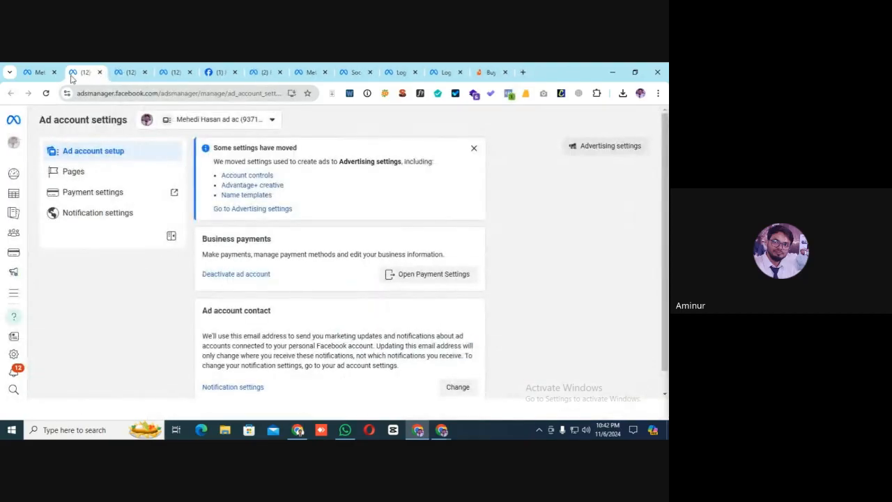
left_click(40, 74)
scroll(105, 293, "down", 8)
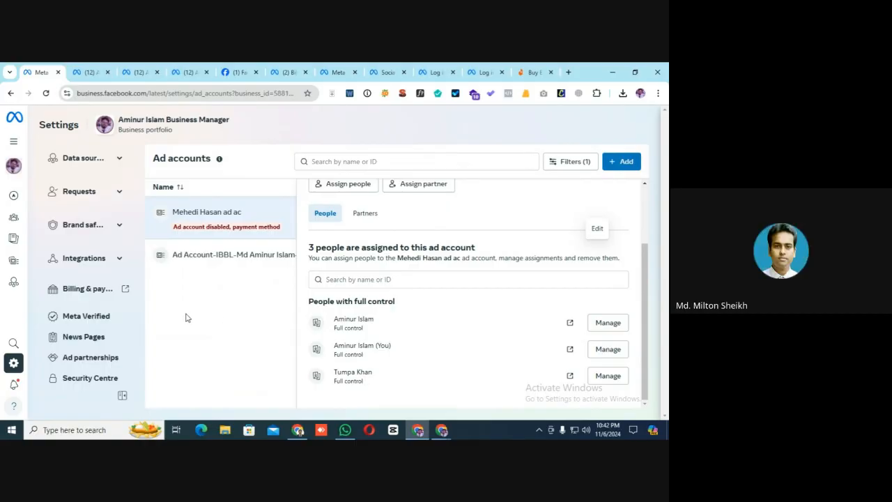
scroll(105, 327, "down", 3)
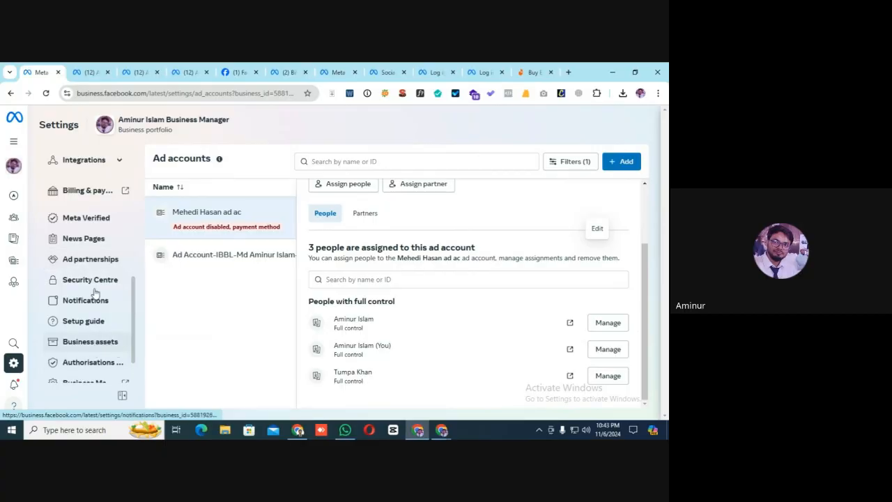
left_click(86, 218)
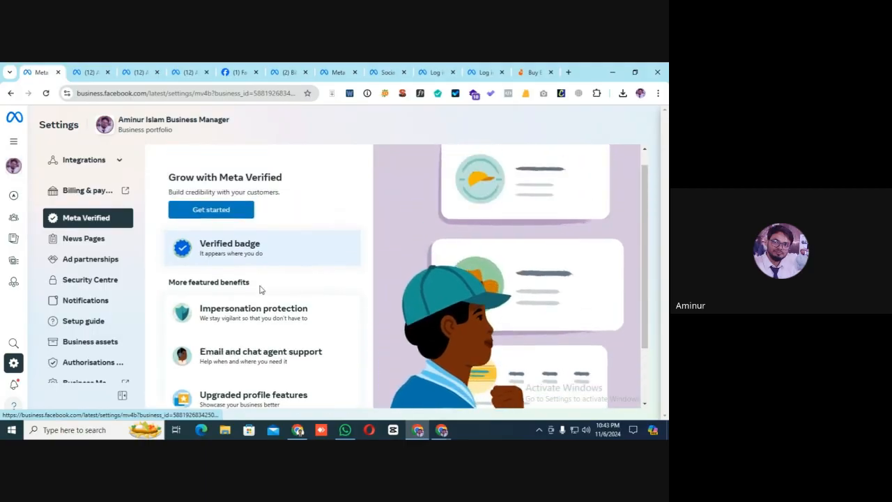
left_click(212, 227)
scroll(335, 279, "down", 5)
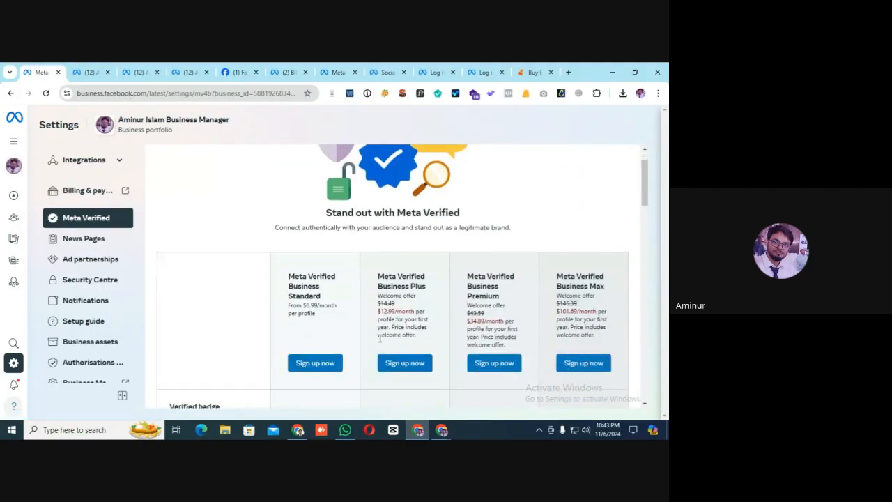
scroll(328, 300, "up", 2)
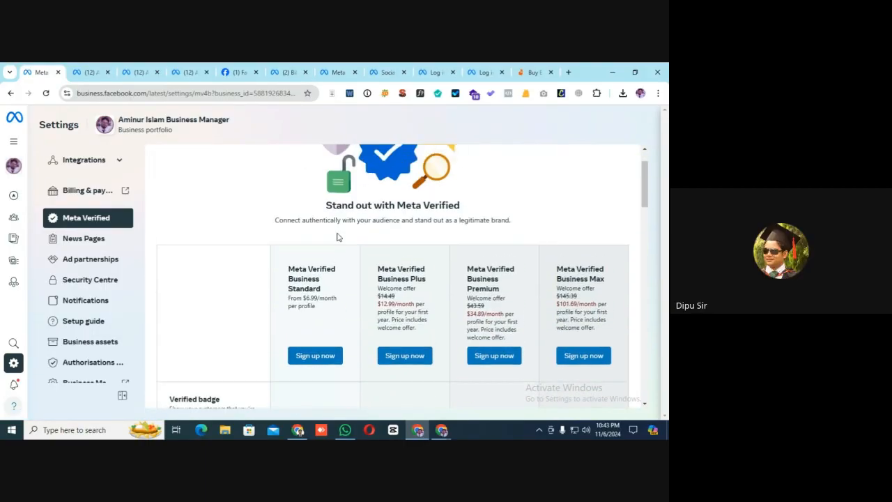
scroll(355, 334, "down", 2)
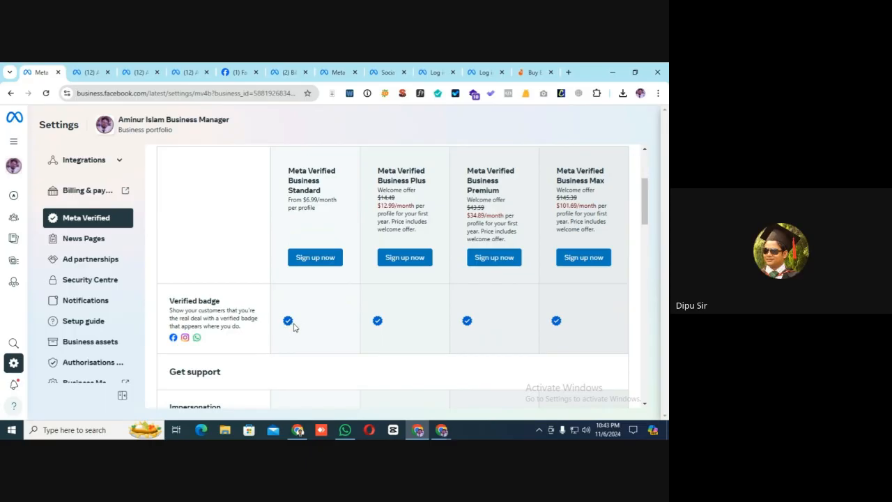
scroll(291, 332, "down", 2)
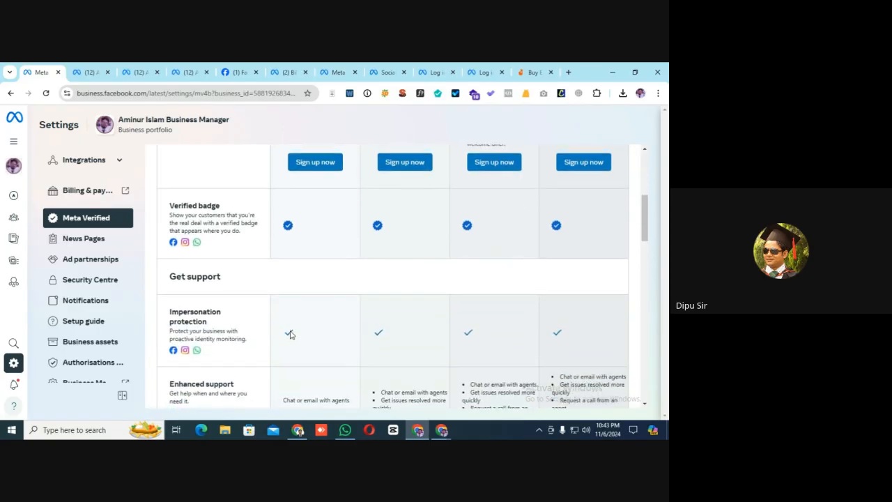
scroll(291, 335, "up", 1)
scroll(291, 334, "down", 4)
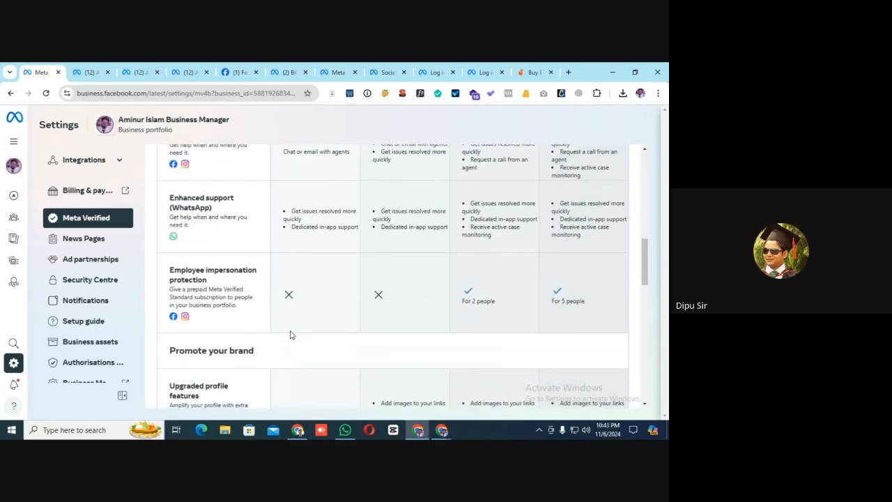
scroll(290, 334, "up", 2)
scroll(321, 287, "up", 4)
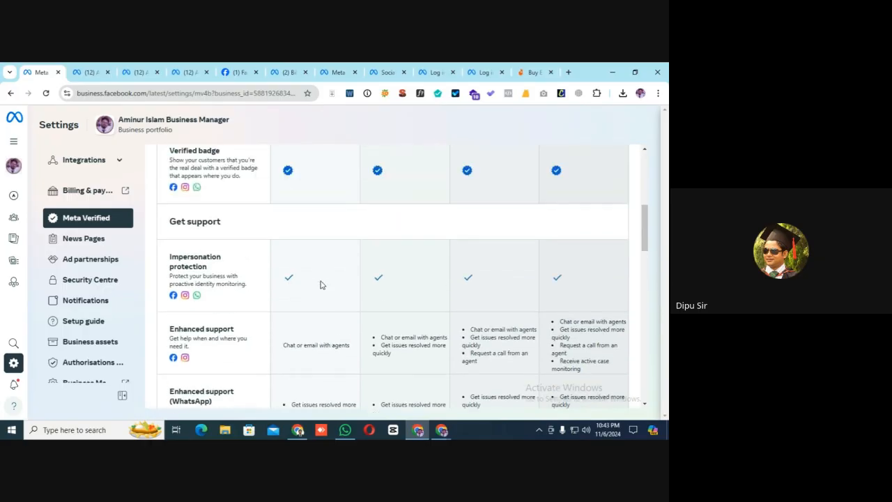
scroll(325, 286, "up", 2)
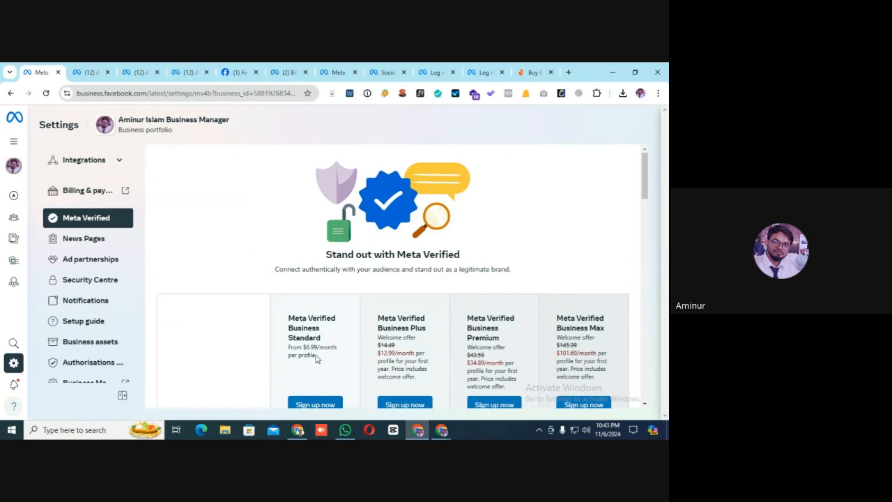
scroll(317, 352, "down", 2)
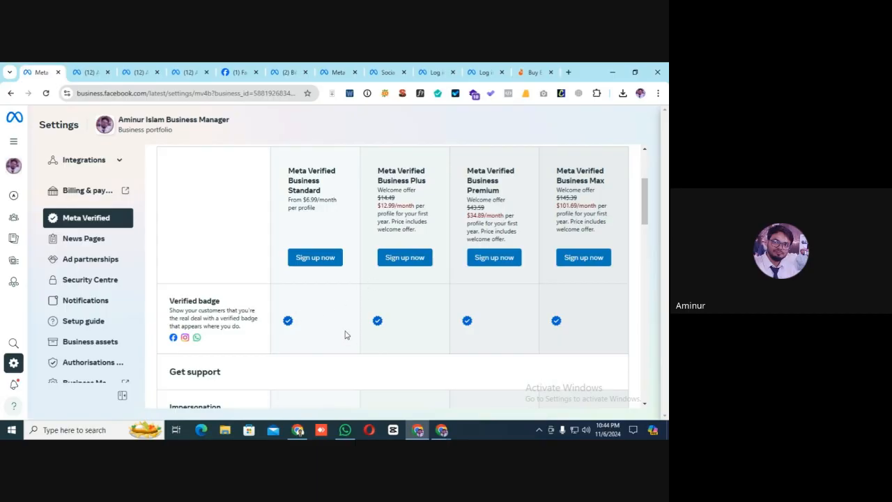
scroll(301, 301, "up", 3)
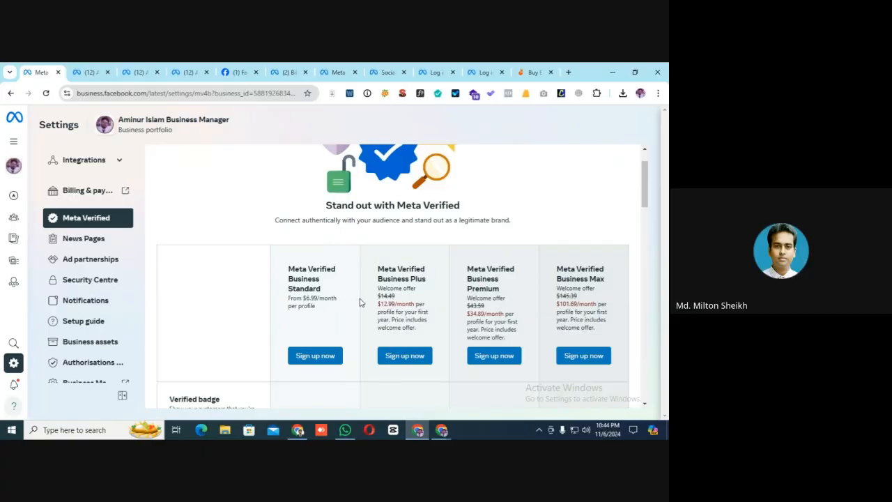
scroll(360, 302, "down", 1)
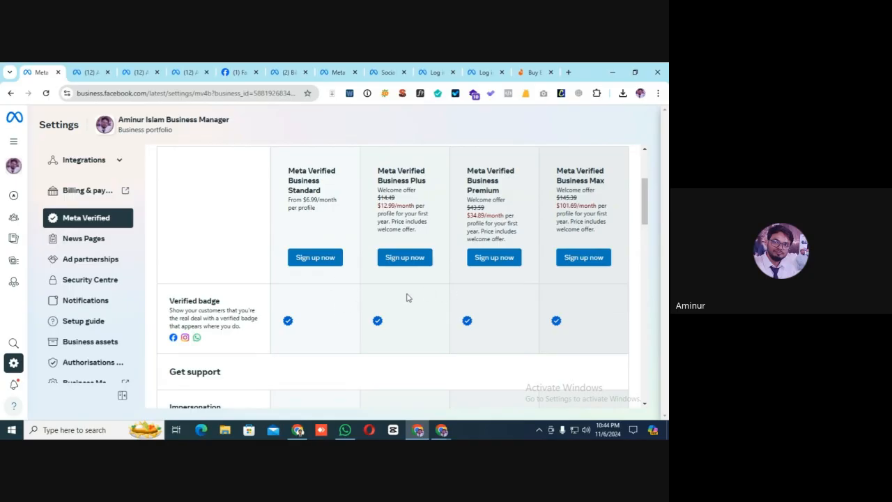
scroll(404, 294, "down", 1)
scroll(405, 298, "up", 1)
scroll(403, 298, "down", 10)
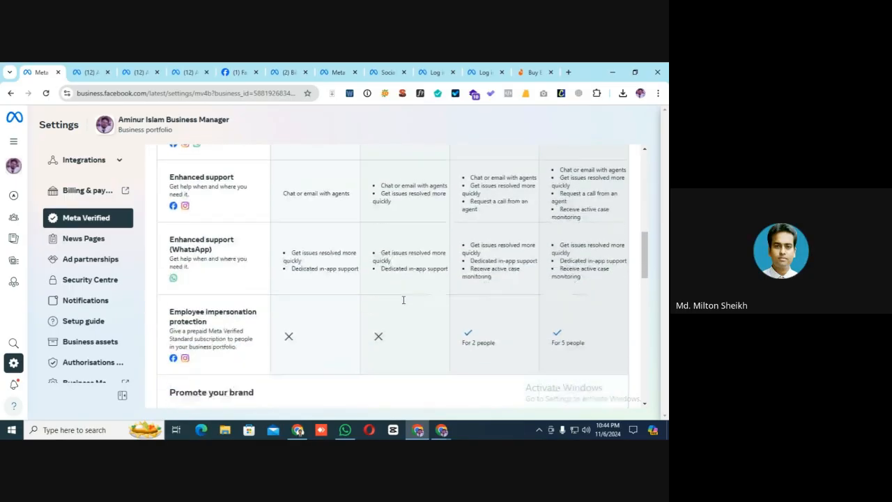
scroll(403, 303, "down", 6)
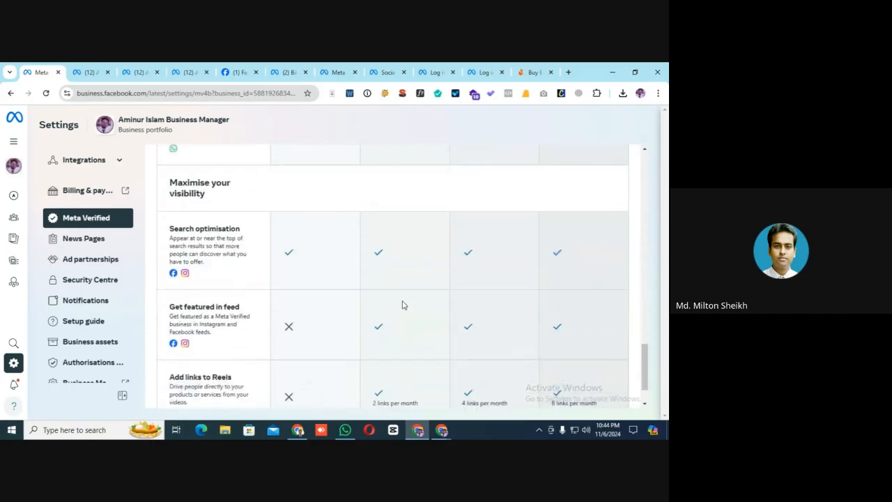
scroll(407, 286, "up", 5)
scroll(407, 272, "up", 10)
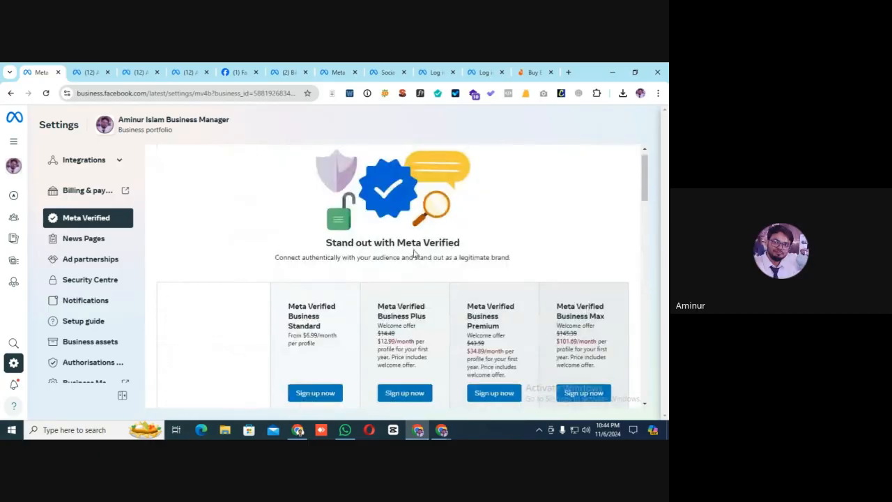
scroll(289, 287, "down", 2)
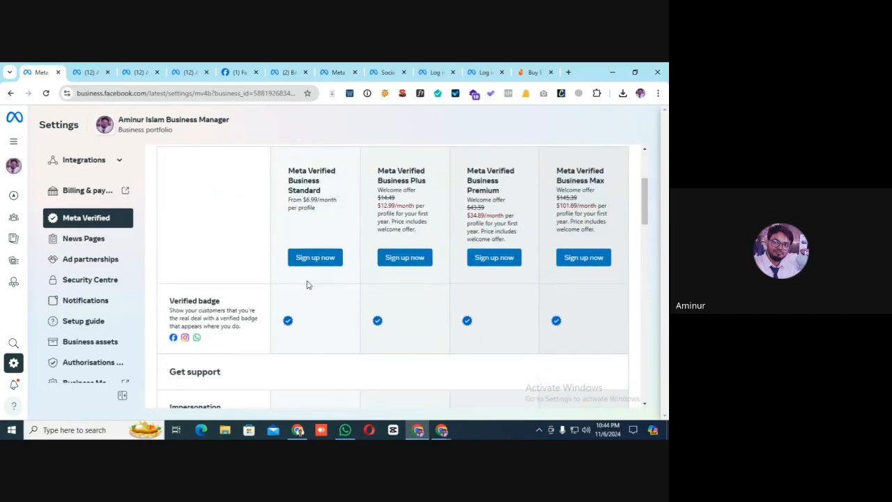
scroll(439, 269, "up", 1)
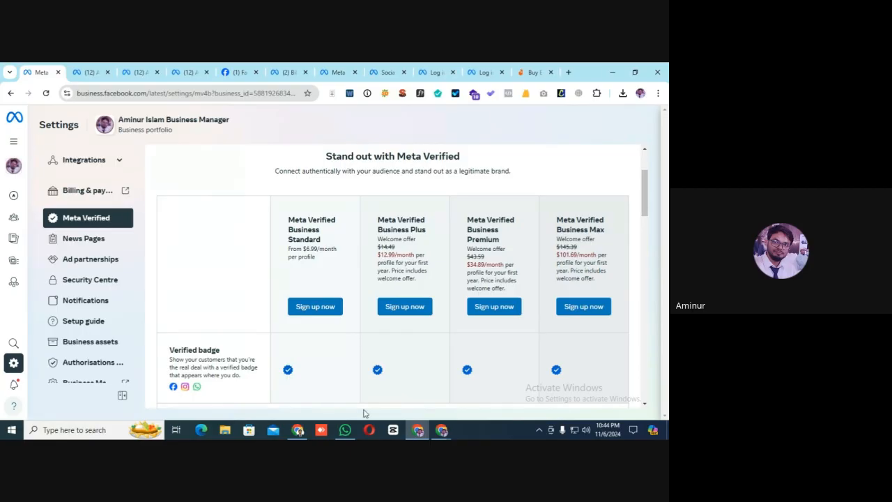
scroll(317, 283, "up", 1)
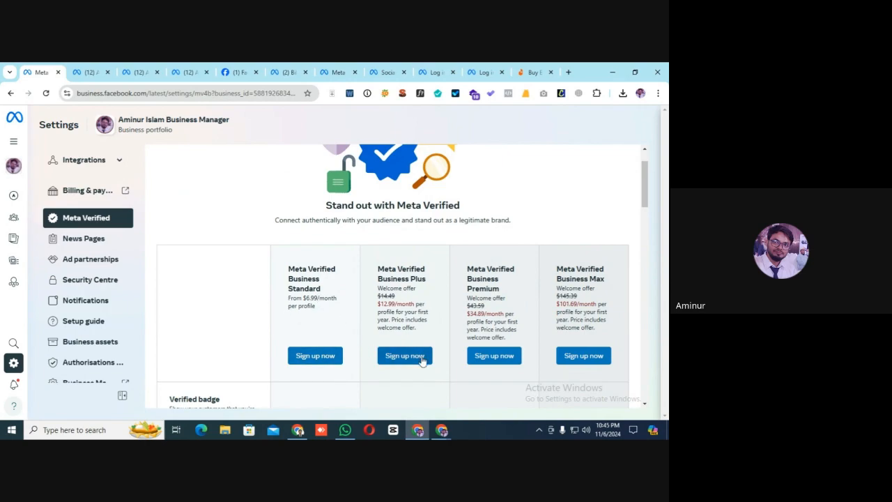
scroll(364, 360, "down", 4)
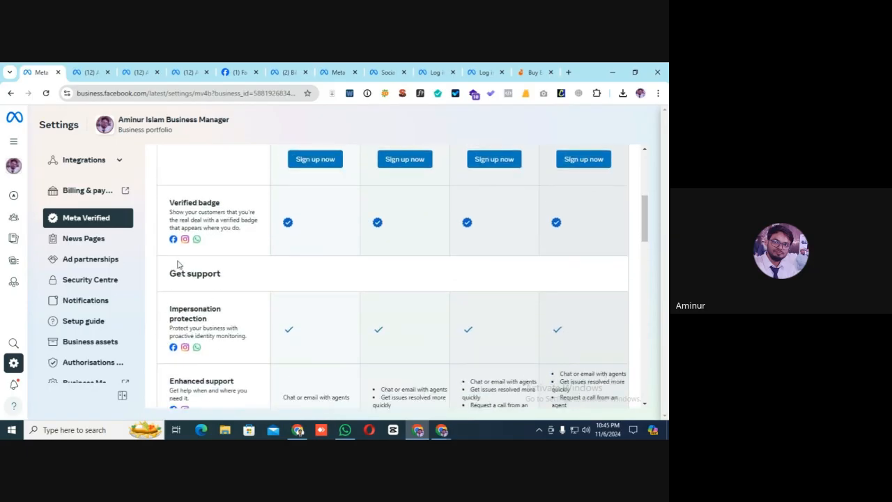
Step: Review the News Pages registration and website details, then move on to the Security Centre
left_click(91, 238)
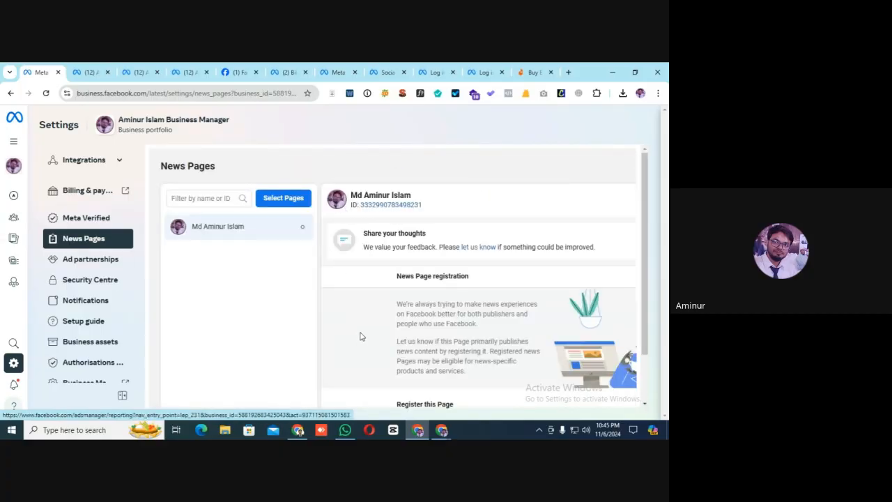
scroll(488, 331, "down", 6)
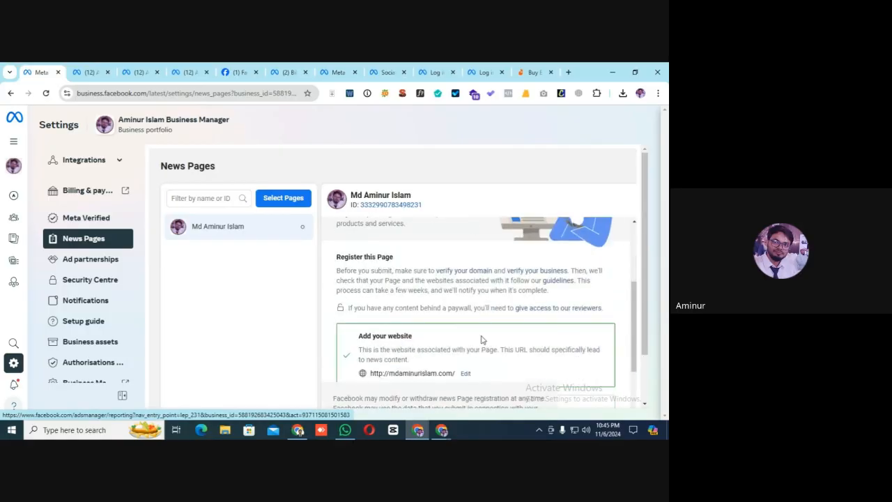
scroll(480, 346, "up", 1)
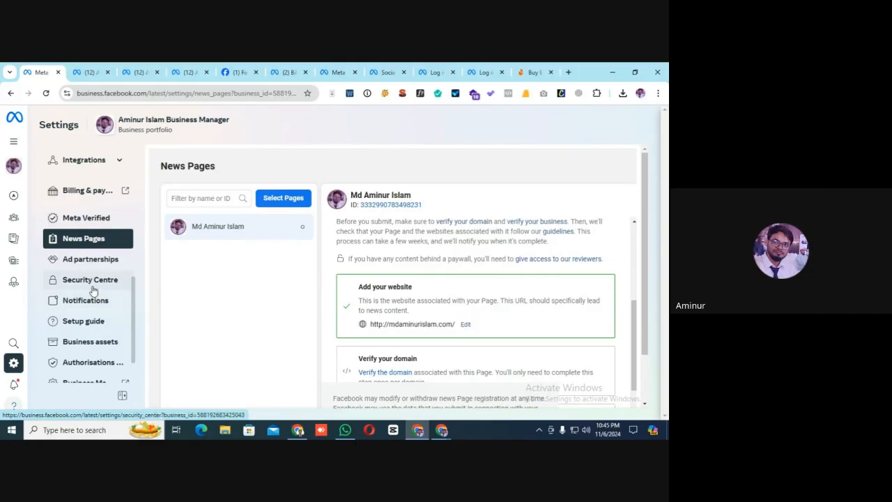
left_click(93, 285)
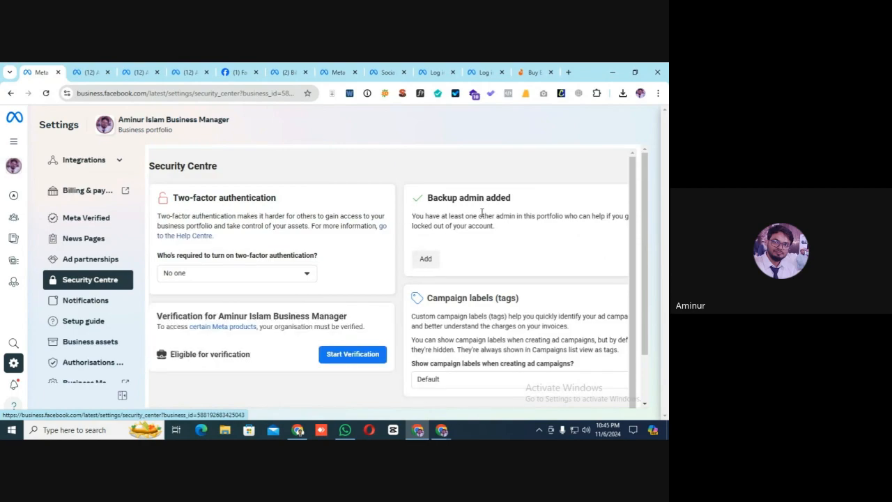
Step: Scroll the Security Centre down to Verification, showing the portfolio eligible for verification
scroll(232, 318, "down", 1)
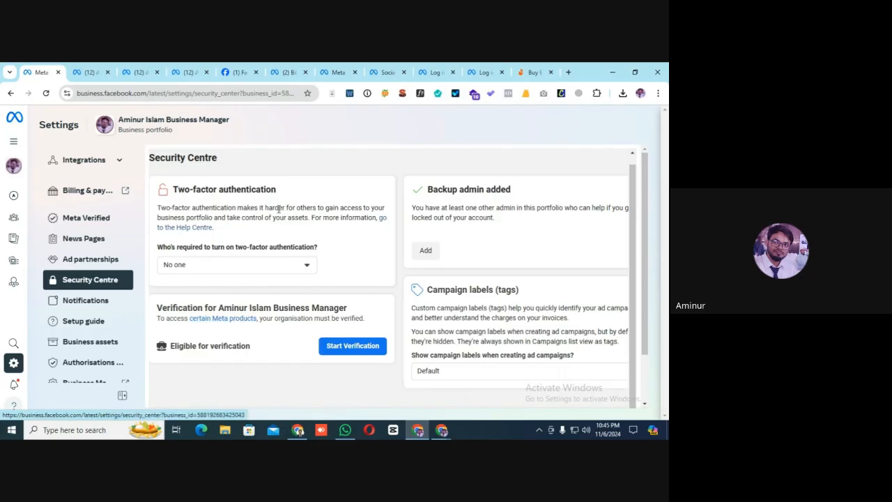
scroll(293, 235, "down", 2)
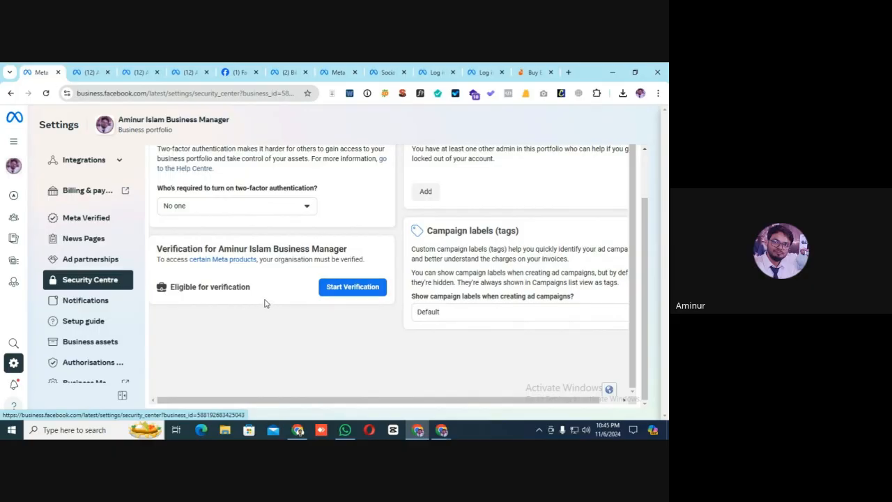
left_click(347, 296)
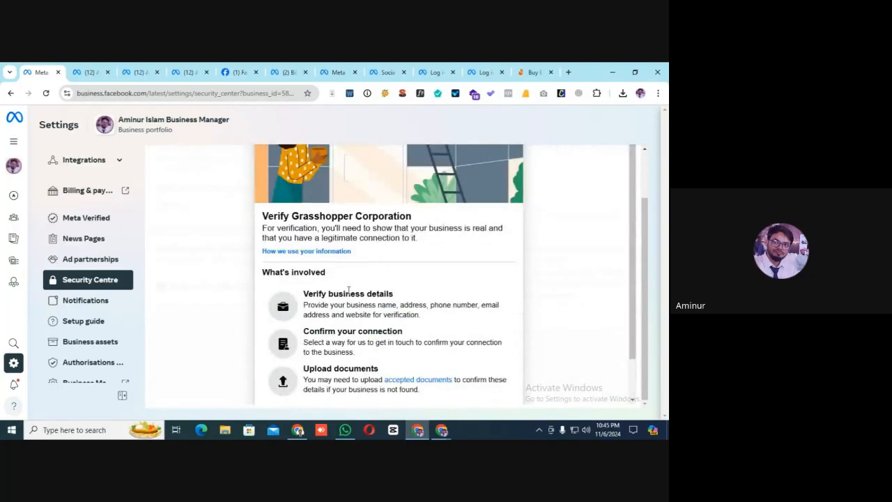
scroll(348, 291, "down", 1)
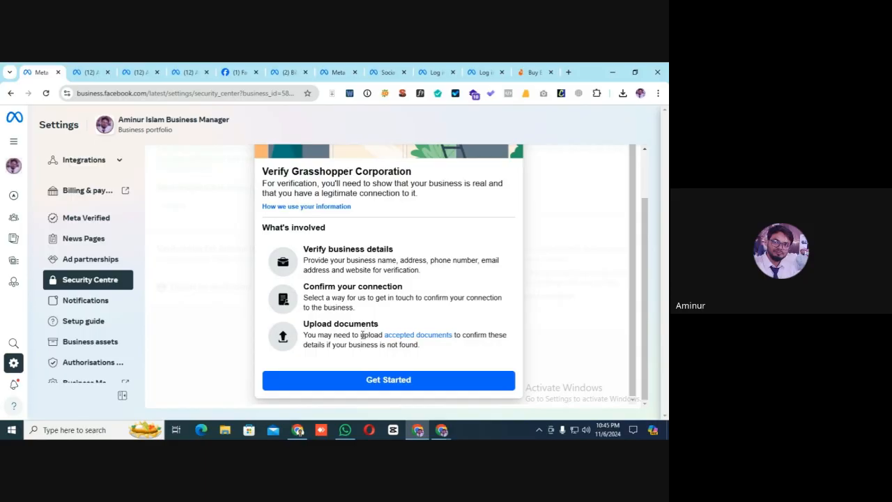
scroll(447, 166, "up", 3)
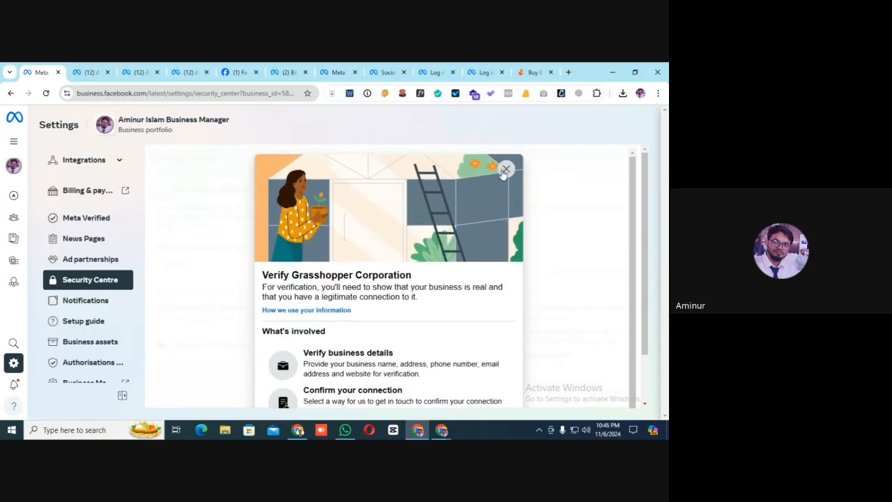
scroll(333, 353, "down", 1)
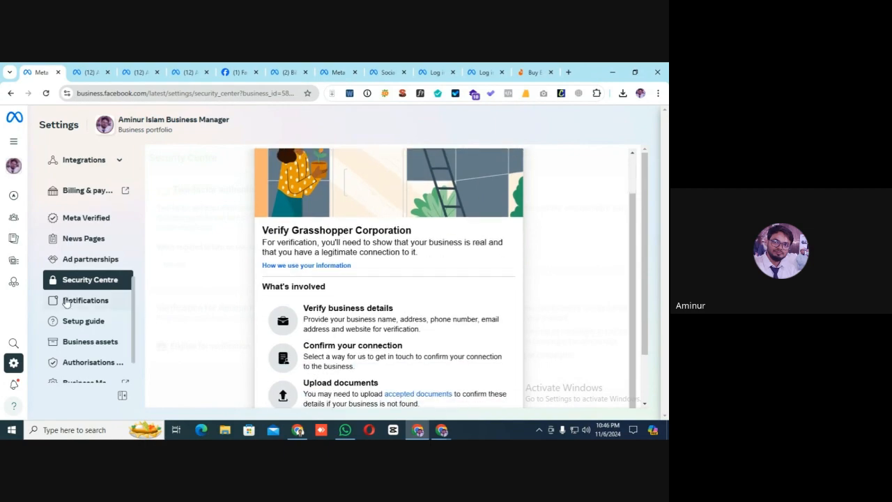
scroll(510, 203, "up", 1)
scroll(511, 203, "up", 1)
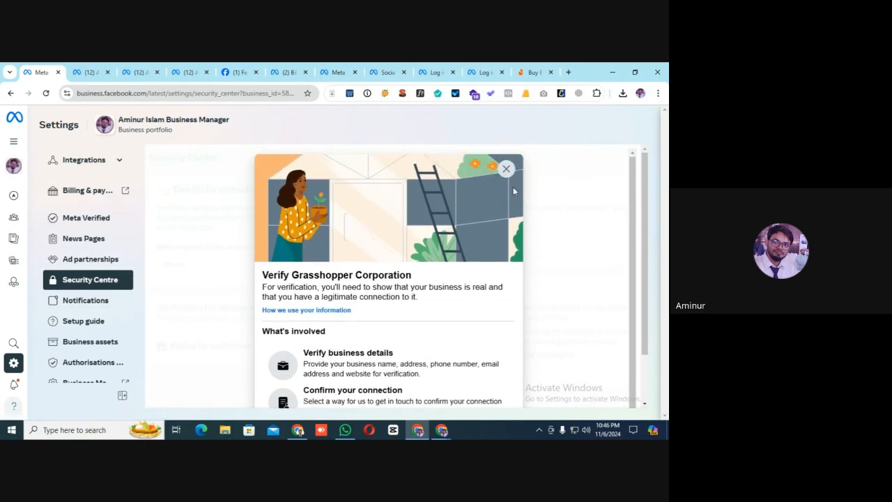
left_click(510, 169)
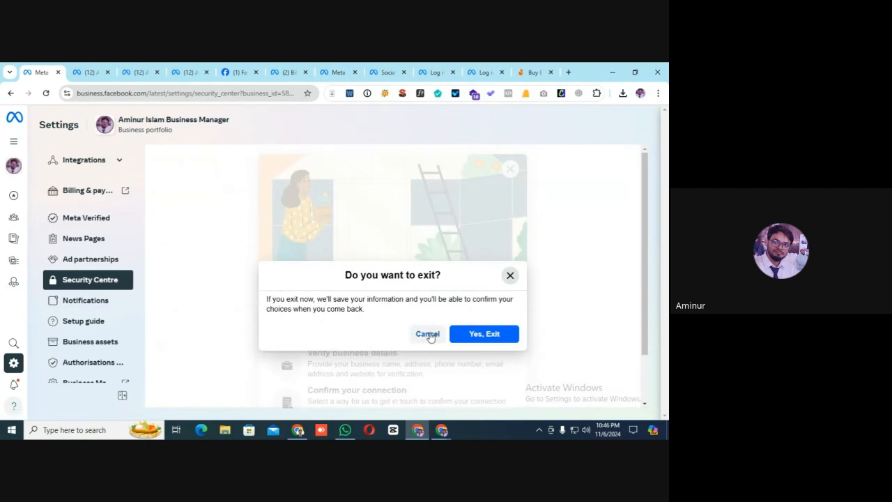
left_click(473, 336)
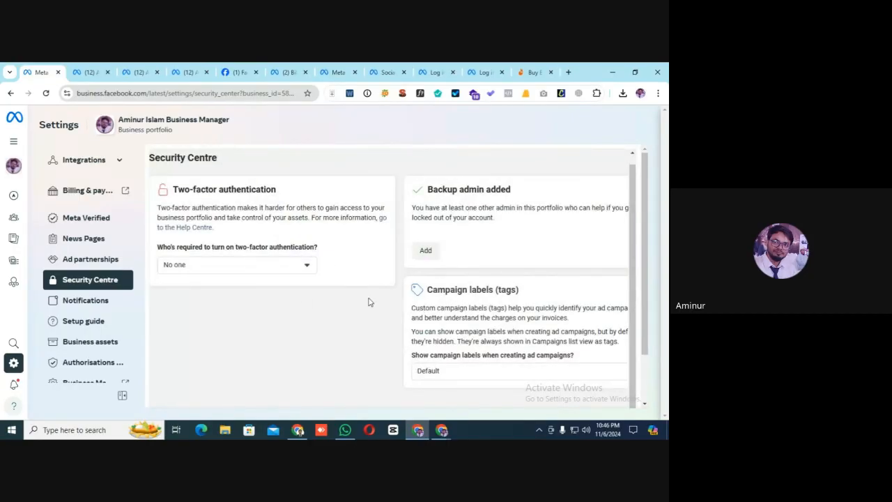
scroll(368, 342, "down", 1)
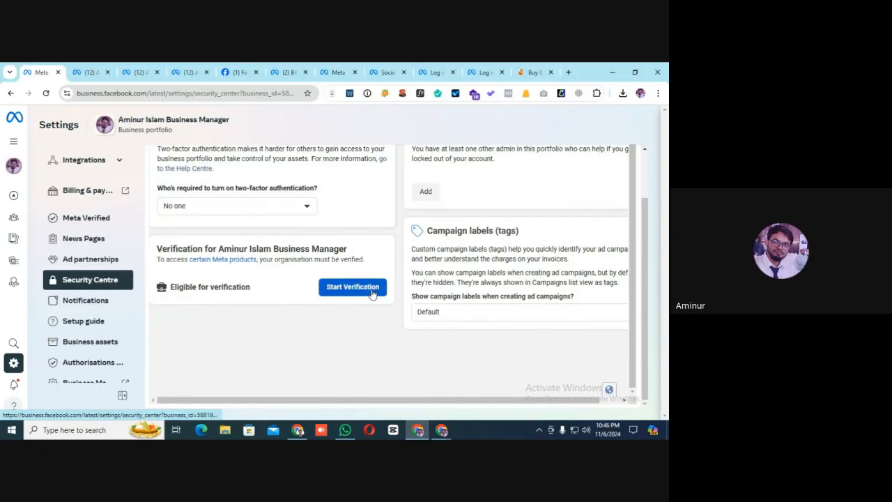
scroll(318, 302, "up", 1)
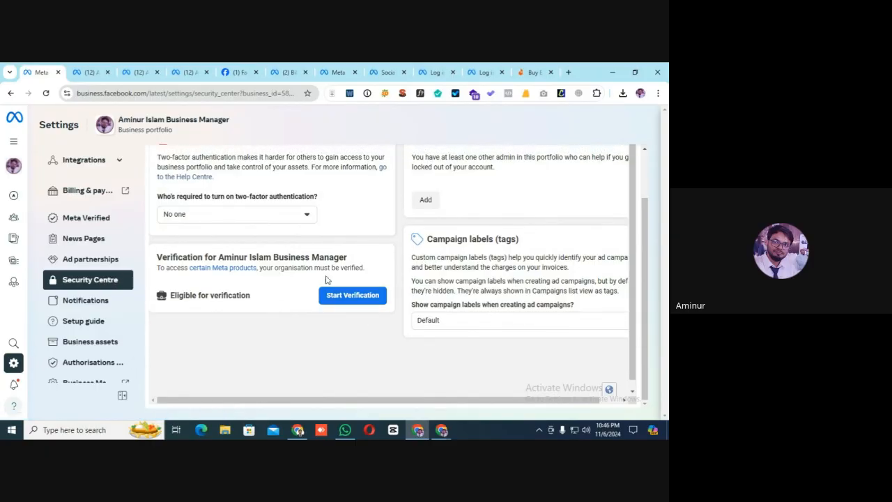
scroll(367, 232, "up", 2)
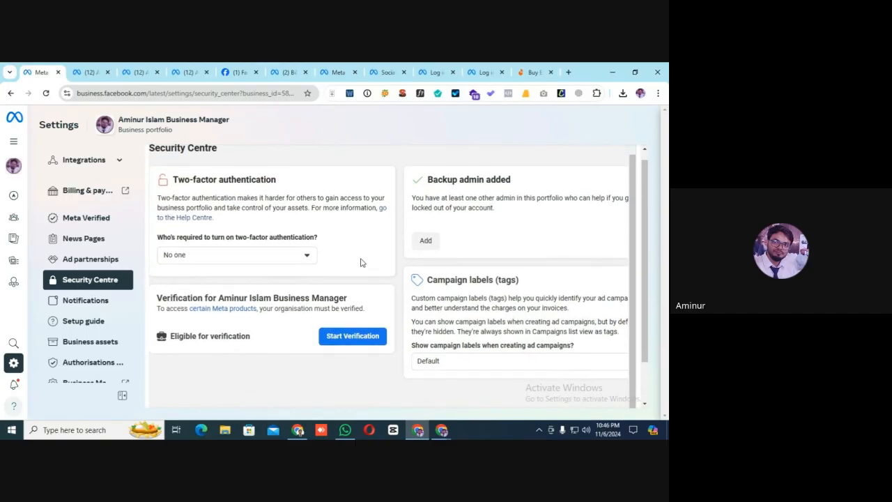
scroll(349, 292, "down", 2)
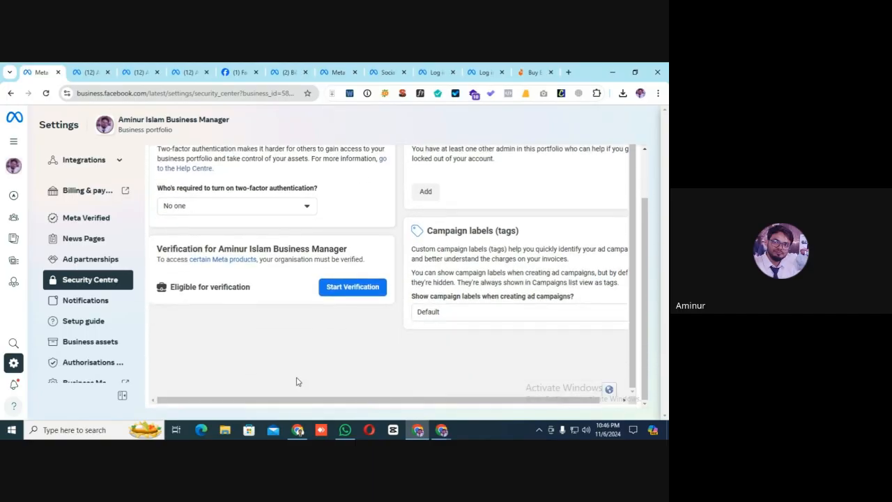
Step: Browse through the portfolio's Notifications settings
left_click(75, 305)
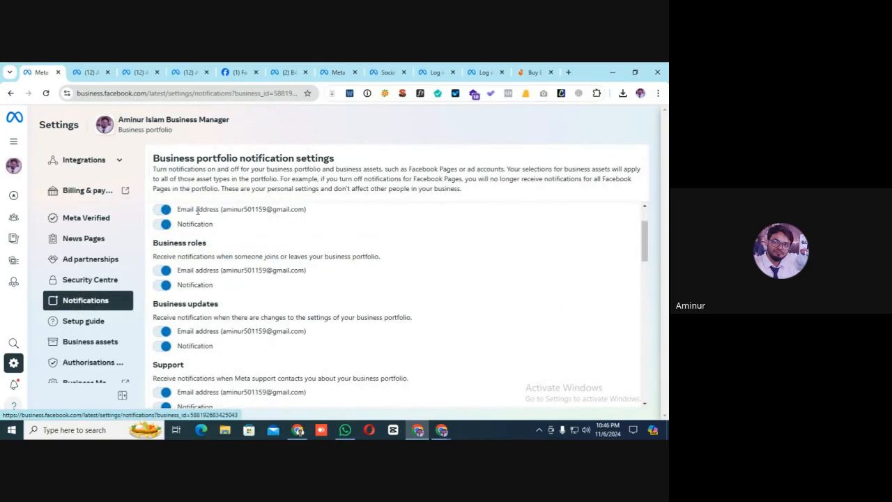
scroll(207, 296, "down", 5)
scroll(207, 296, "up", 6)
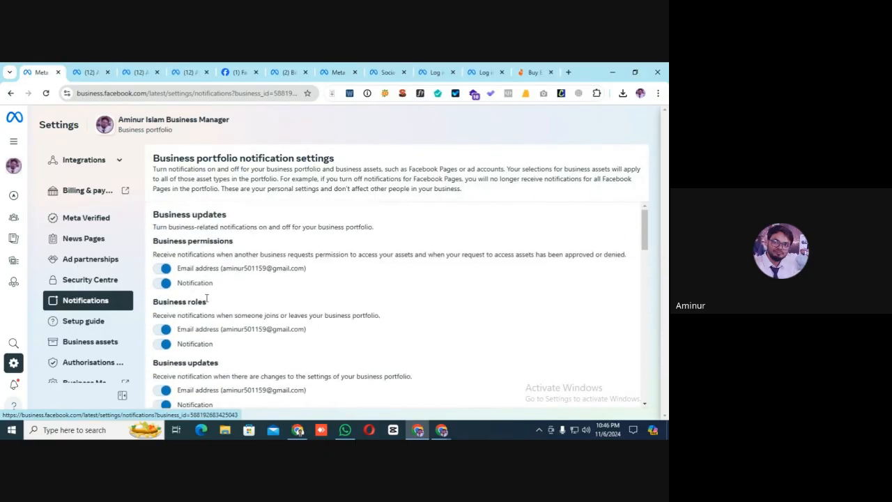
scroll(207, 298, "down", 5)
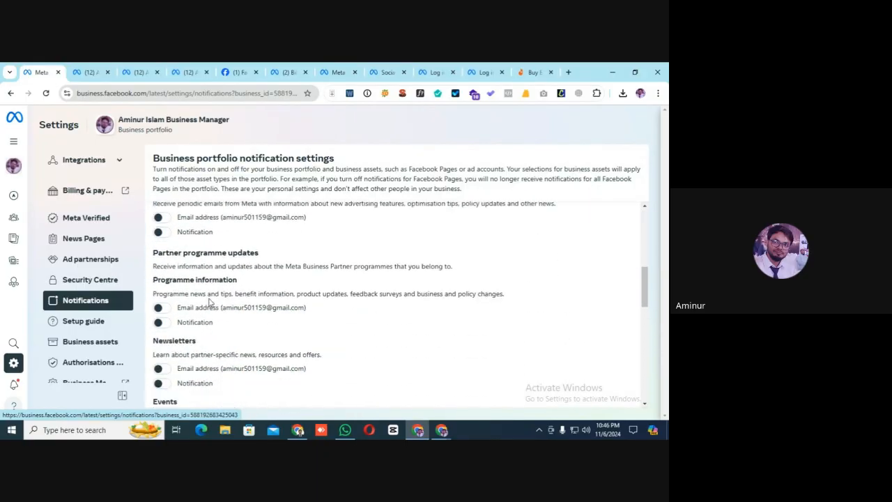
scroll(207, 297, "down", 3)
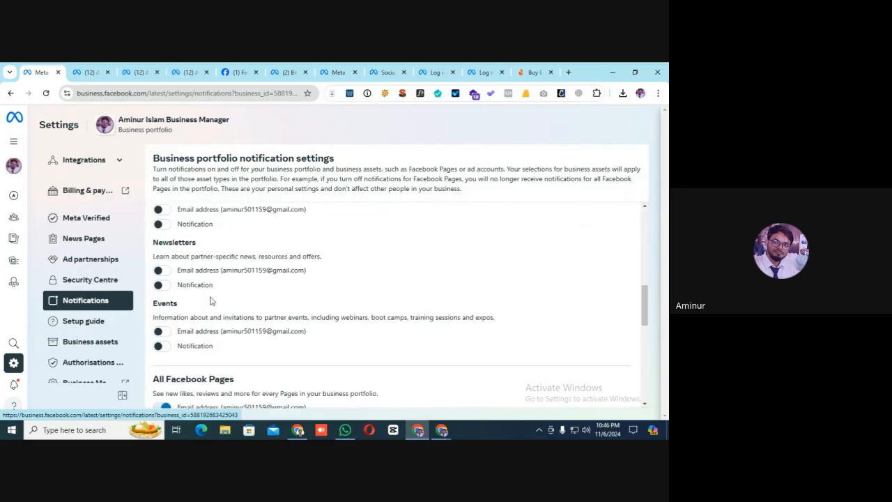
scroll(213, 301, "down", 3)
scroll(212, 298, "up", 3)
Step: Check the Setup guide shows all four setup steps completed, then open Business assets
scroll(134, 291, "down", 2)
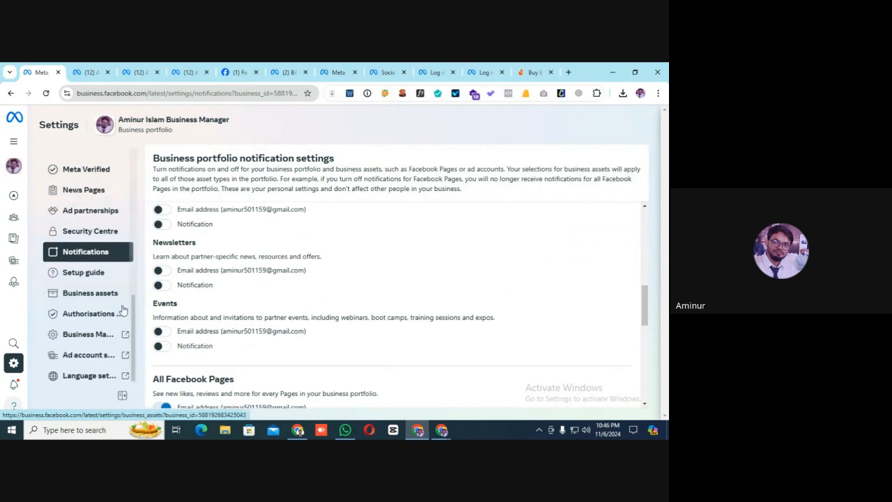
left_click(73, 278)
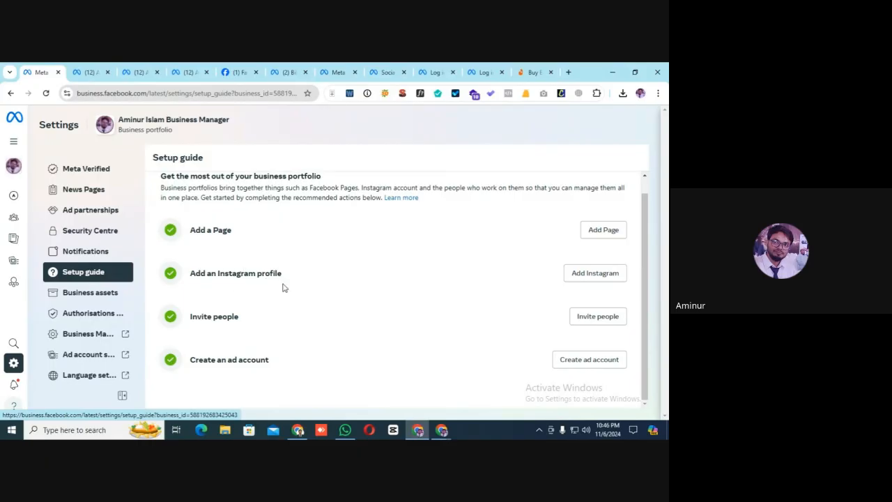
left_click(90, 294)
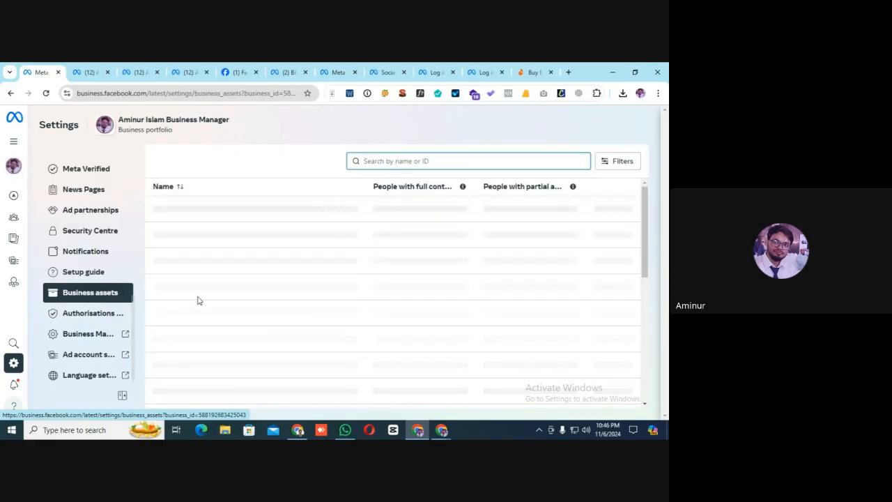
Step: Look through Business assets, then open Authorisations and verifications listing four ad authorisation types
scroll(282, 293, "down", 2)
scroll(283, 319, "down", 5)
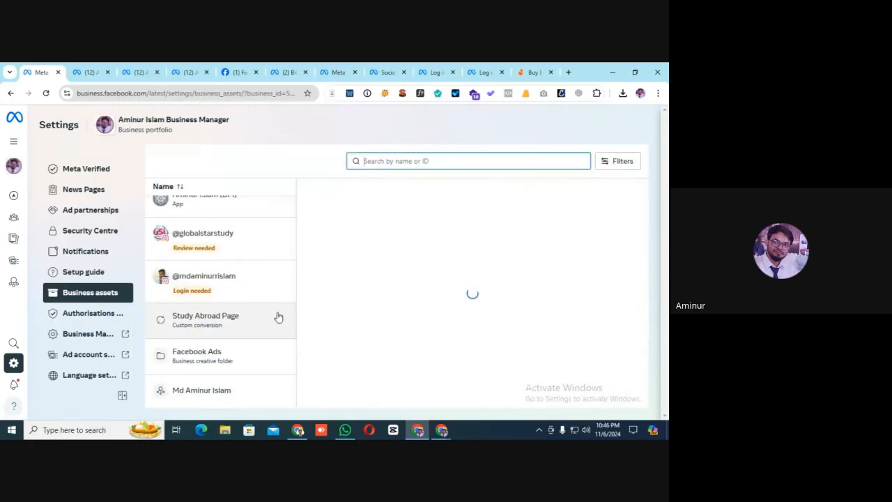
scroll(276, 262, "up", 4)
scroll(282, 282, "up", 3)
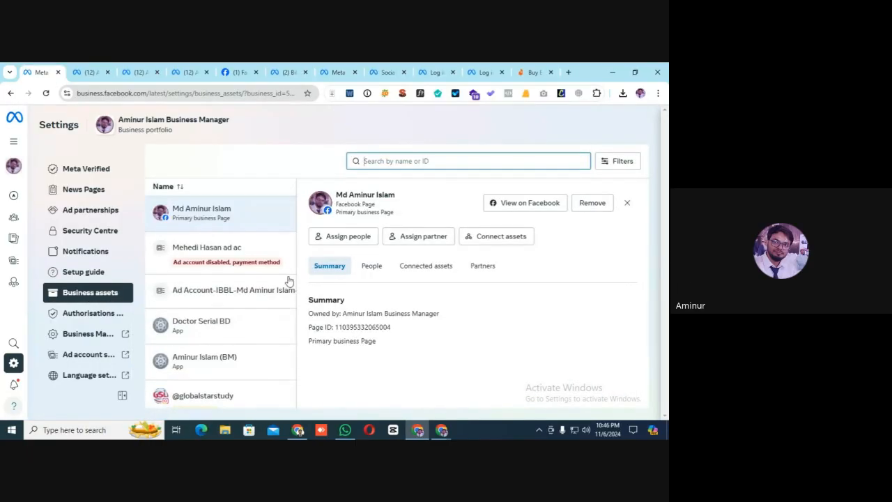
scroll(234, 248, "down", 8)
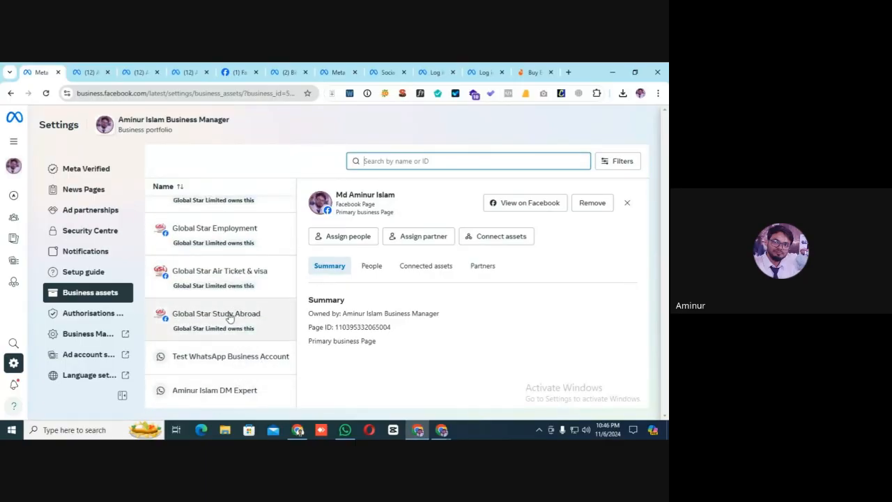
scroll(212, 292, "up", 2)
scroll(222, 260, "up", 3)
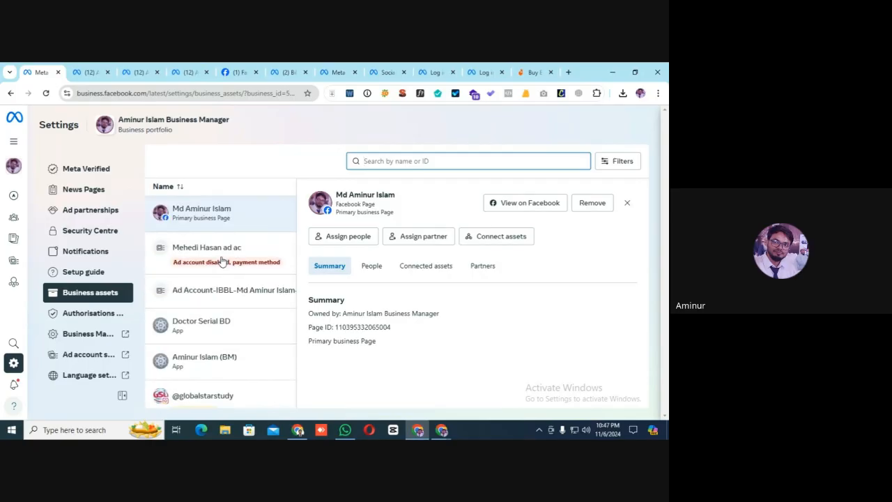
scroll(191, 291, "down", 5)
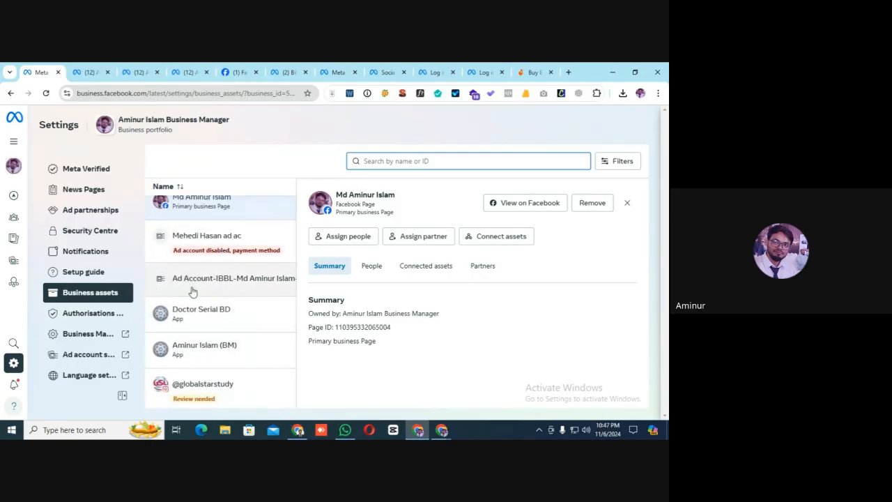
left_click(88, 319)
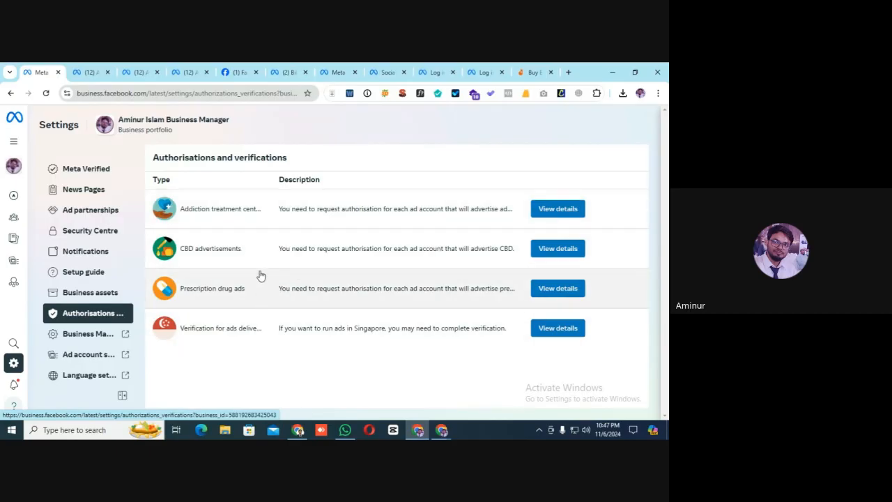
left_click(85, 334)
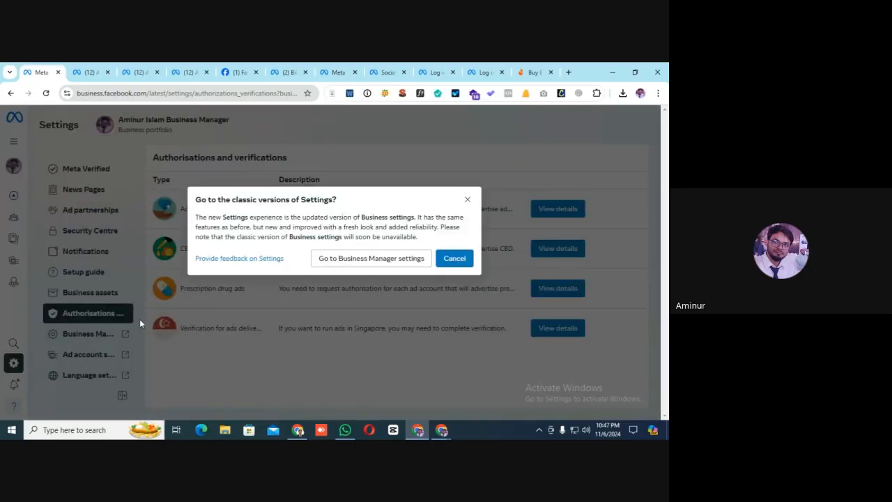
left_click(466, 200)
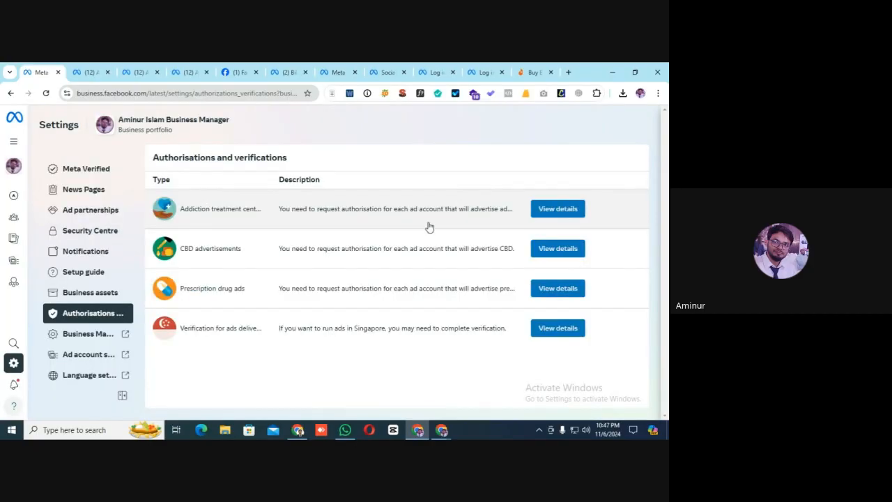
left_click(108, 337)
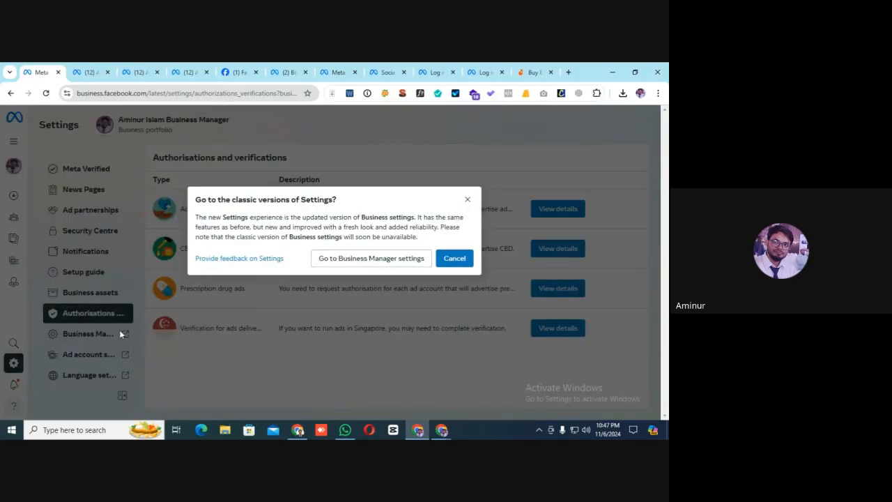
left_click(338, 258)
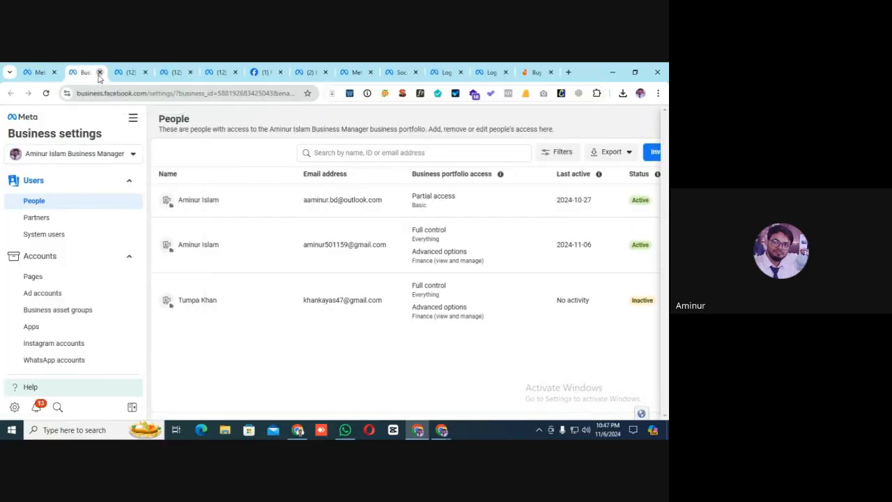
left_click(100, 72)
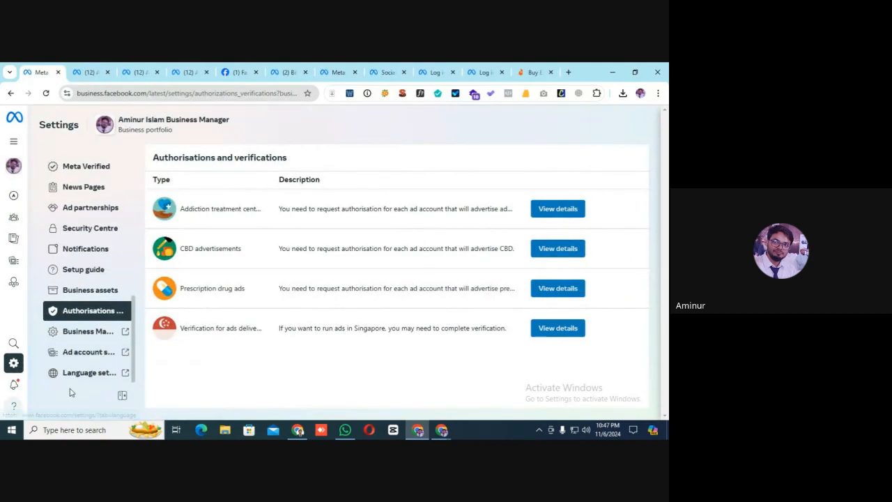
scroll(73, 230, "up", 10)
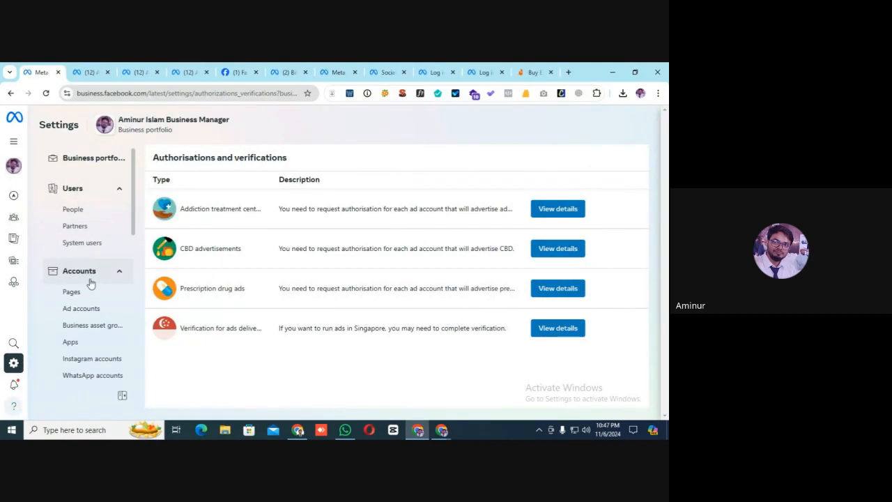
mouse_move(21, 144)
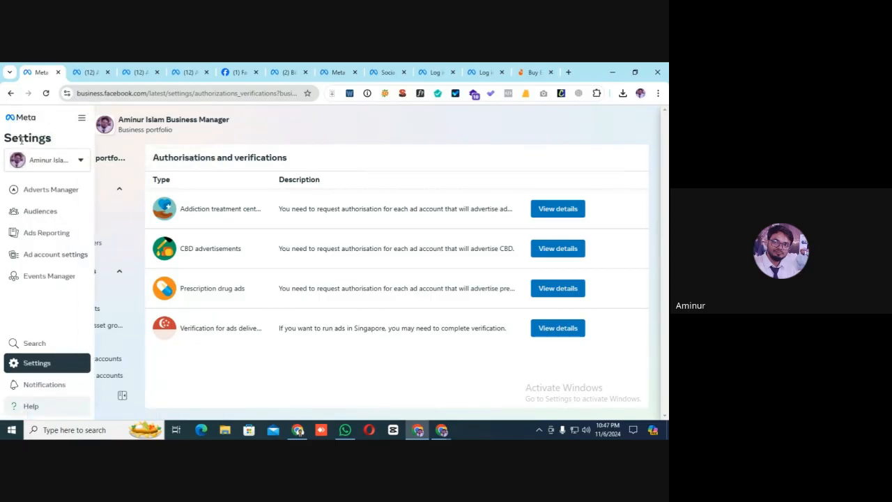
Step: Look through the All tools panel, then close it
left_click(90, 119)
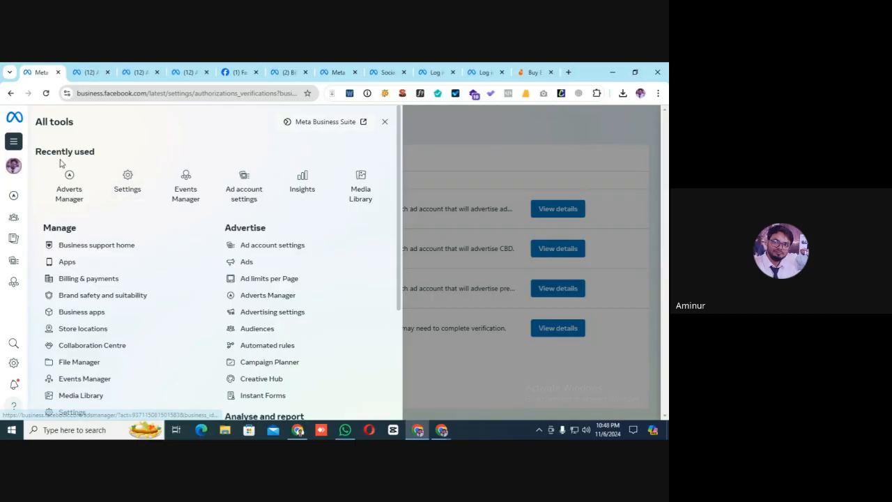
mouse_move(30, 134)
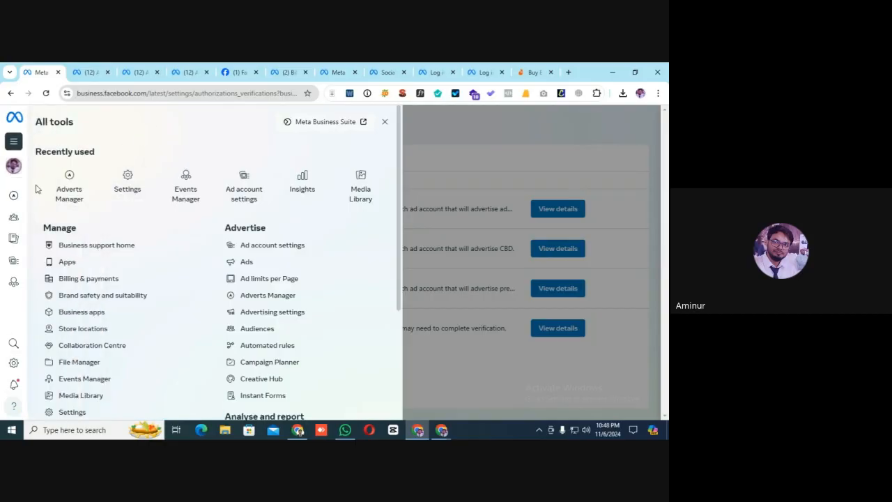
mouse_move(45, 229)
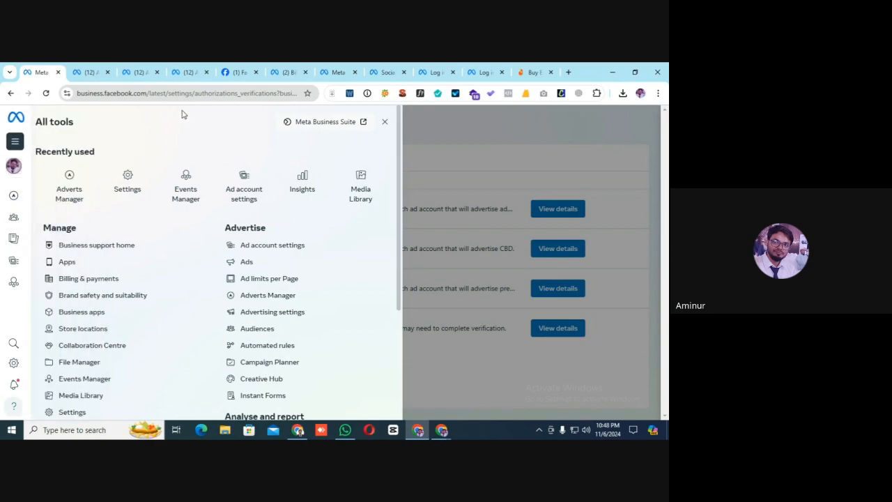
scroll(118, 320, "down", 3)
scroll(133, 251, "up", 1)
scroll(133, 250, "up", 2)
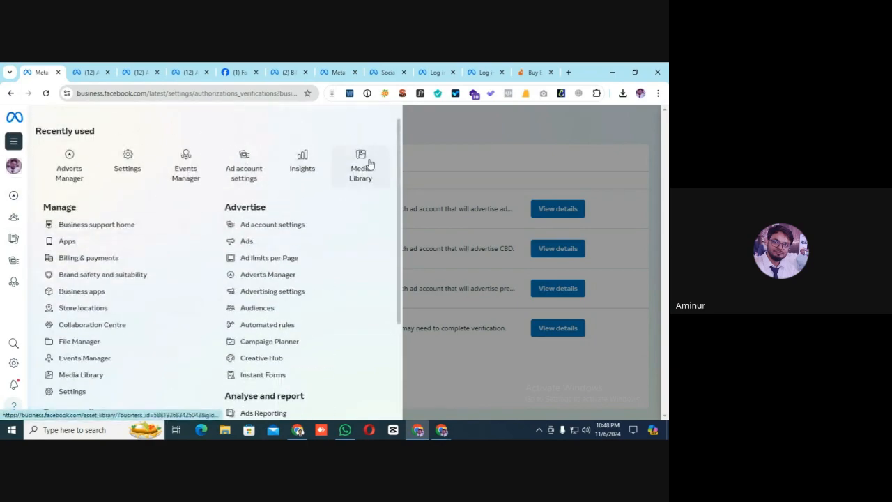
left_click(439, 128)
Step: Open Adverts Manager in a new tab, close the duplicate, and switch to it
scroll(90, 323, "down", 10)
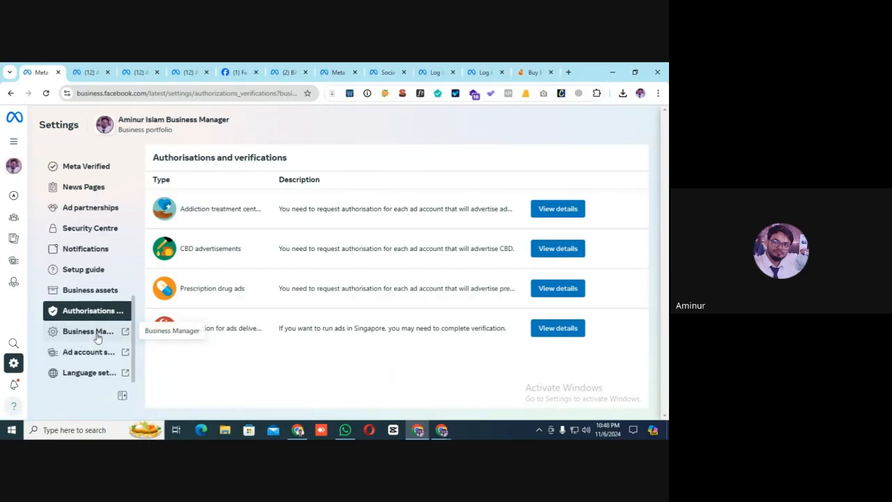
left_click(98, 357)
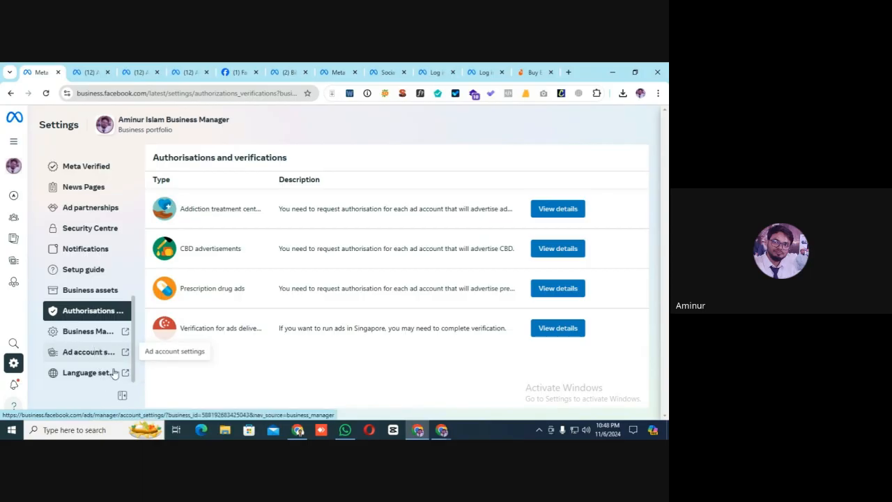
scroll(99, 354, "up", 6)
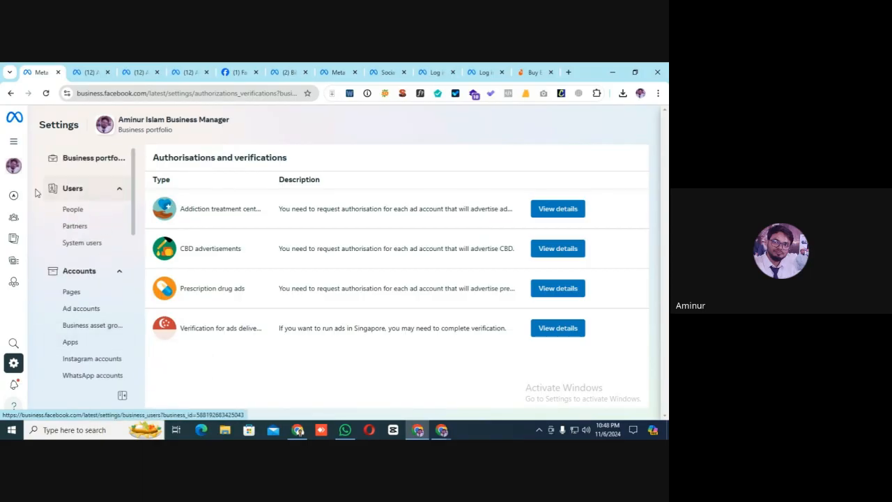
mouse_move(16, 198)
middle_click(47, 193)
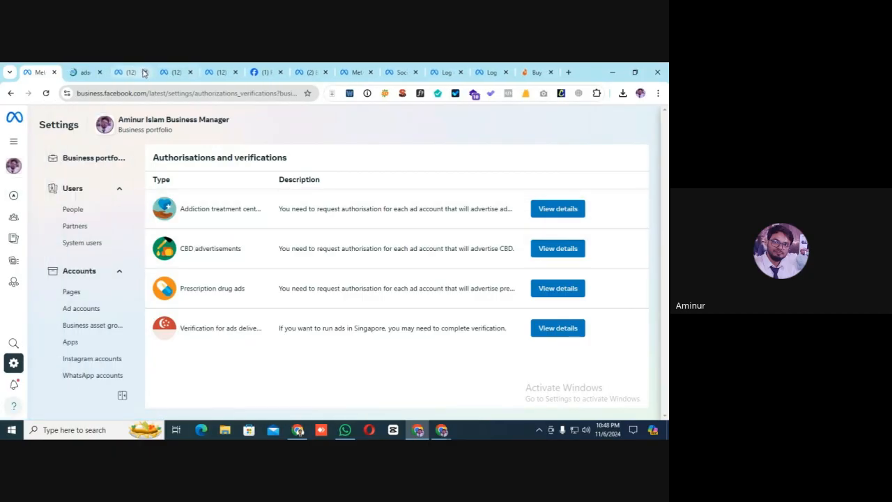
left_click(145, 72)
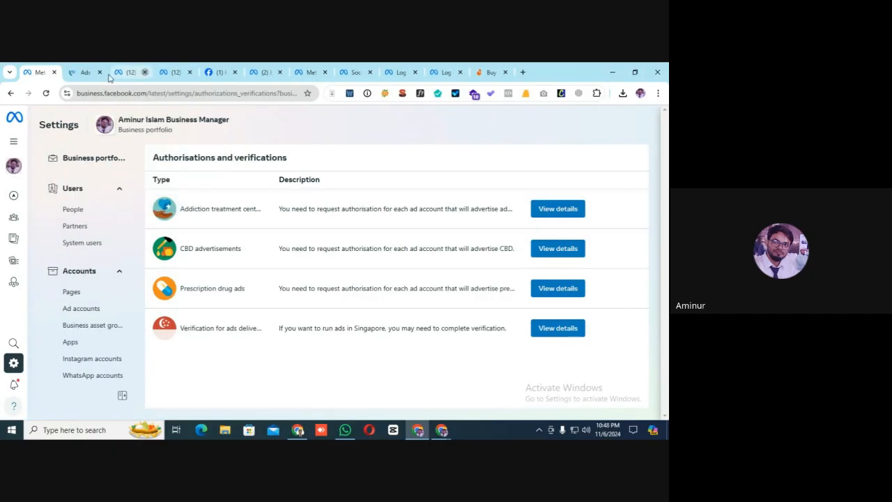
left_click(84, 73)
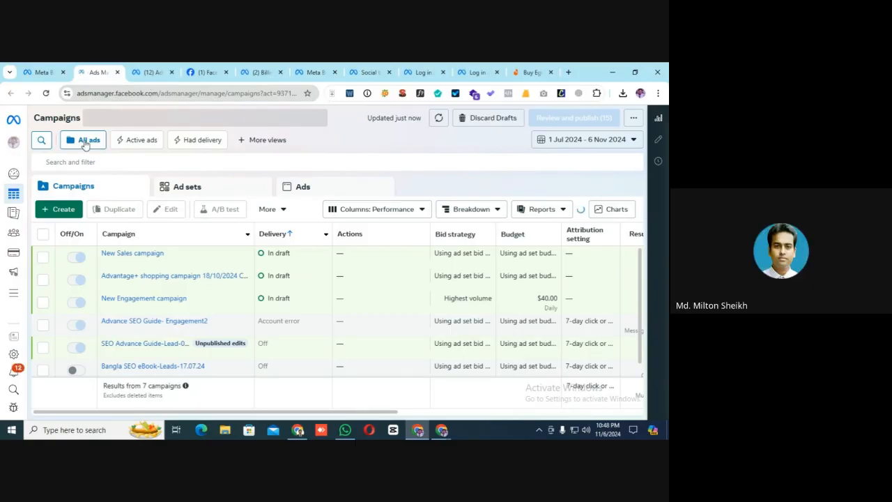
Step: Switch the Campaigns view to the IBBL ad account and scroll its 41 campaigns
left_click(211, 125)
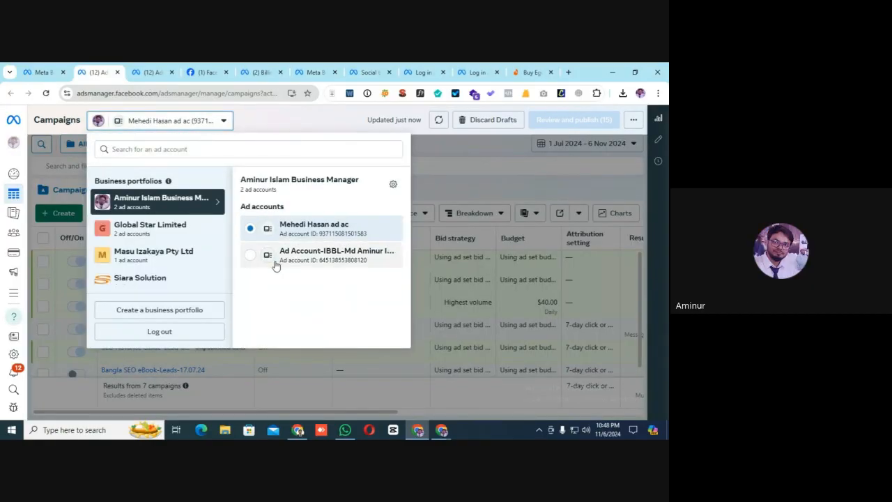
left_click(253, 257)
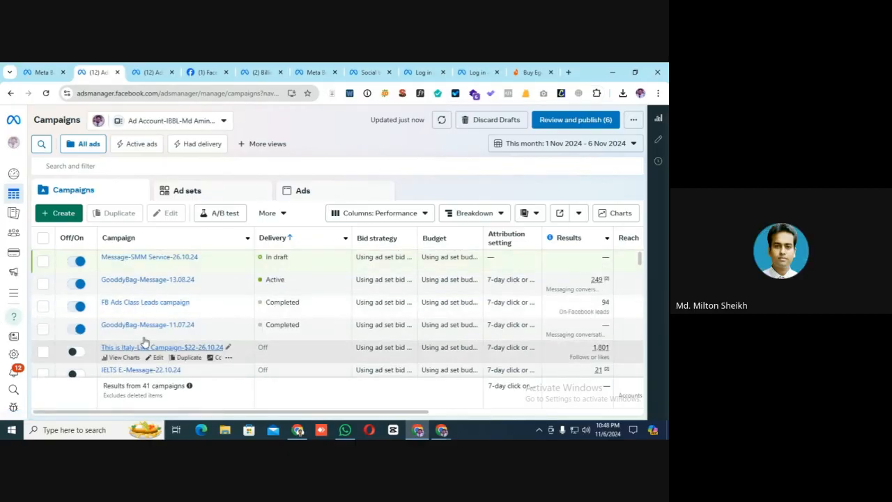
scroll(256, 304, "down", 3)
scroll(255, 313, "up", 3)
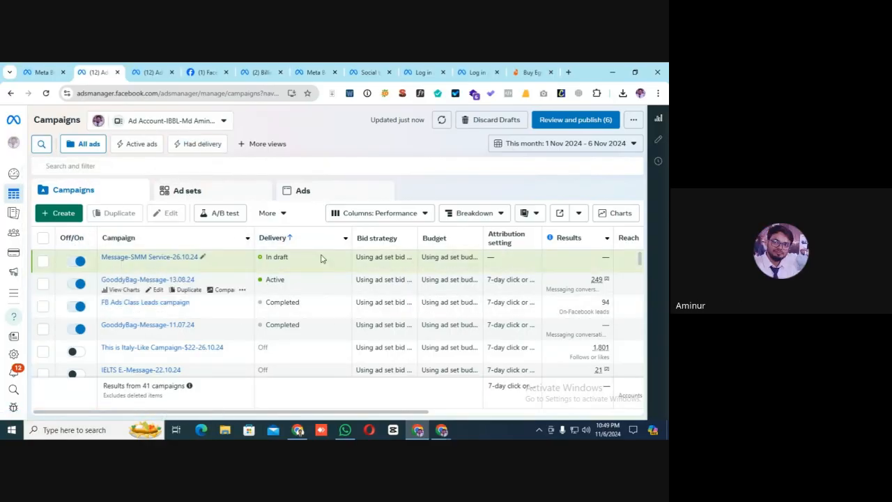
scroll(213, 317, "down", 2)
scroll(144, 318, "up", 2)
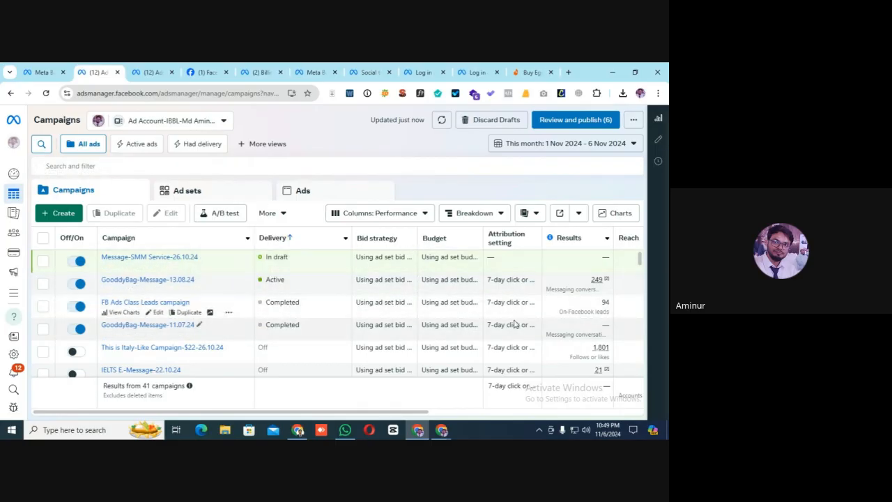
scroll(258, 293, "down", 1)
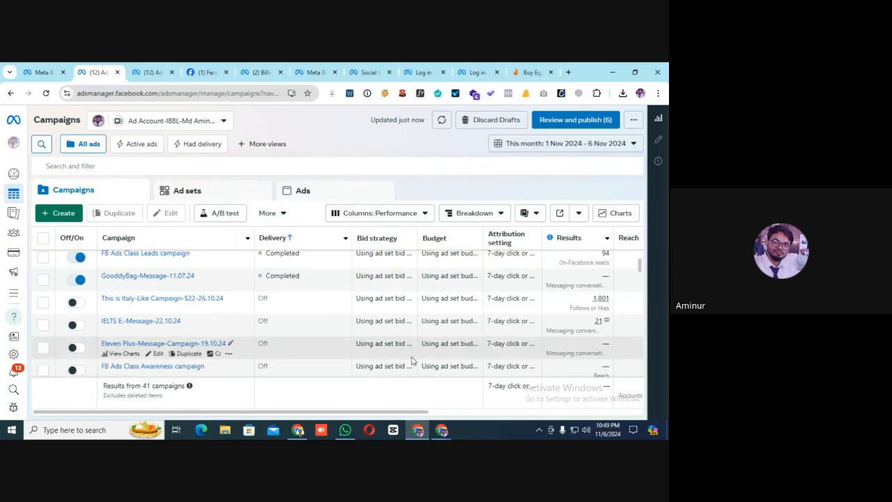
Step: Switch to the 'Share for Students Facebook Ads Course Module' document and read through Modules 1–5
left_click(298, 430)
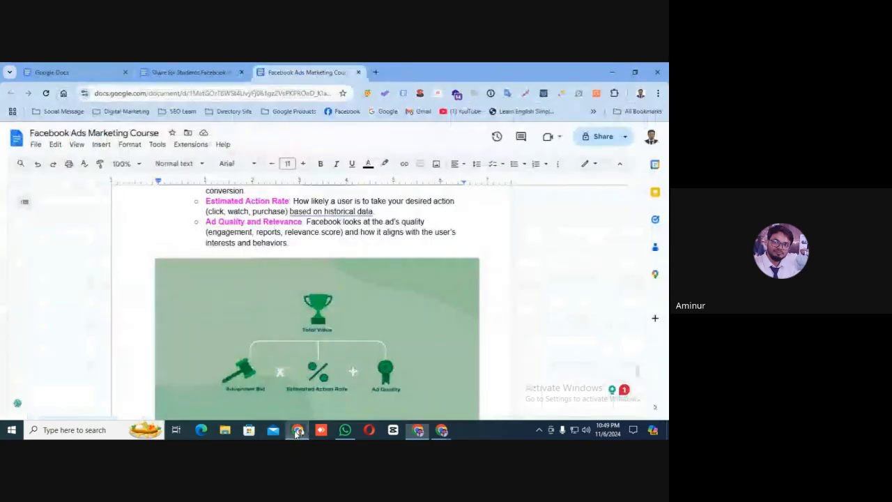
left_click(187, 77)
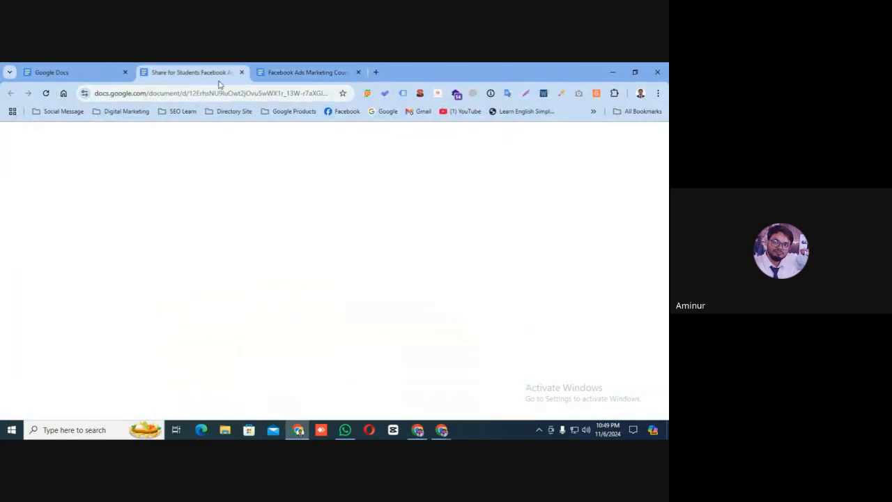
scroll(294, 261, "up", 2)
scroll(261, 293, "down", 1)
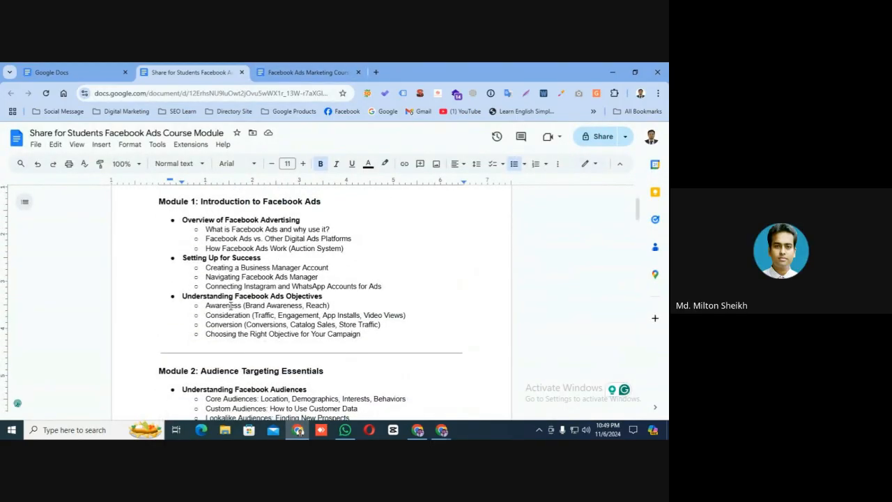
scroll(230, 307, "down", 7)
scroll(231, 306, "down", 3)
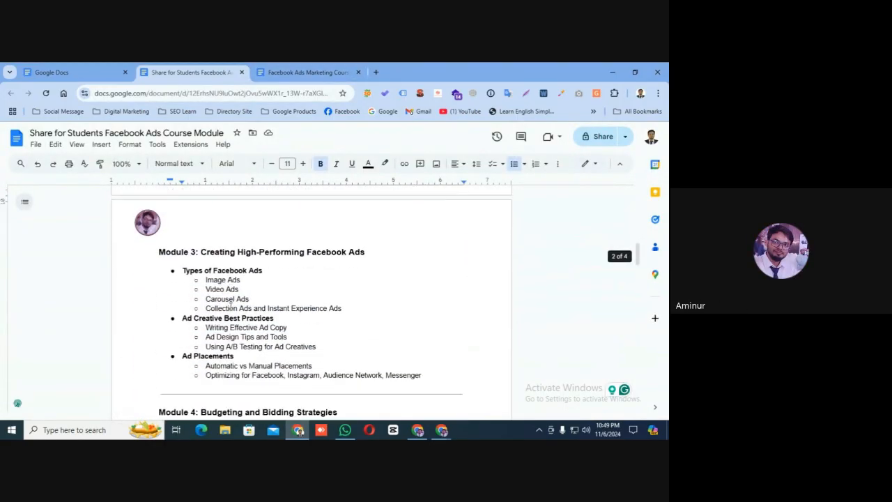
scroll(231, 306, "down", 3)
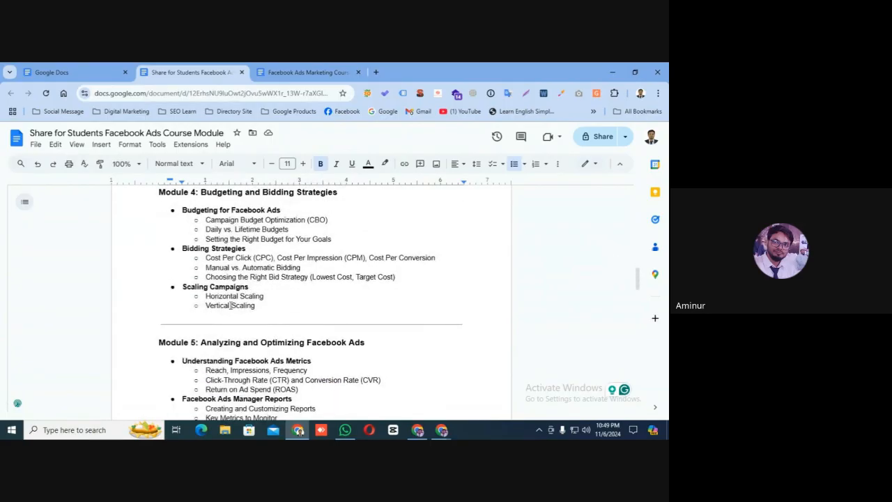
scroll(231, 306, "up", 4)
scroll(231, 304, "up", 3)
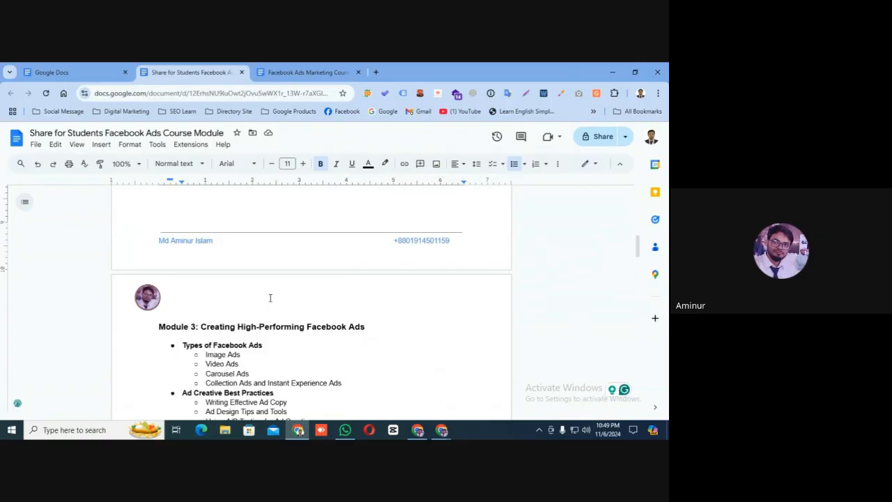
scroll(271, 298, "up", 4)
scroll(268, 287, "up", 2)
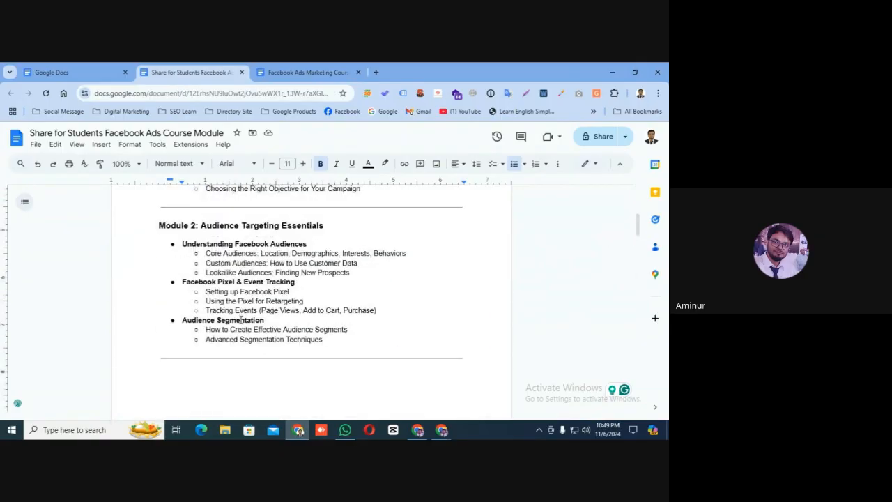
scroll(240, 319, "down", 4)
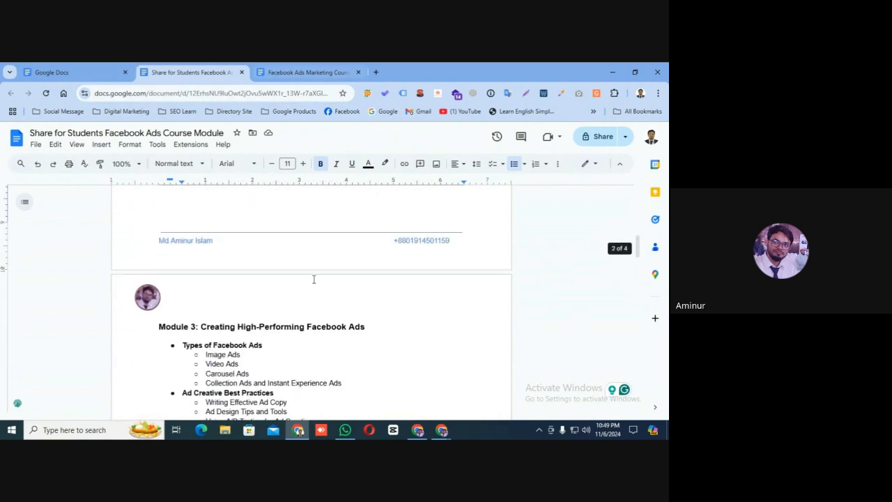
Step: Back in Ads Manager, browse the new-campaign objectives, cancel, and scroll the IBBL campaigns
mouse_move(422, 435)
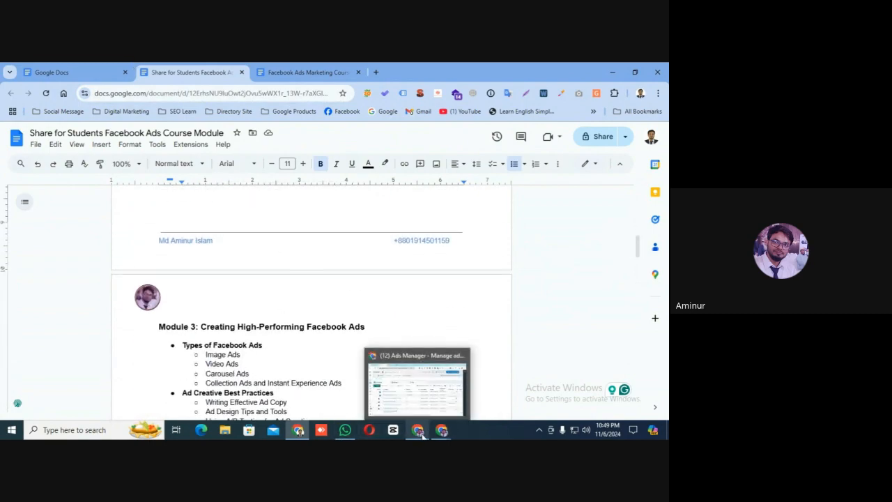
left_click(422, 432)
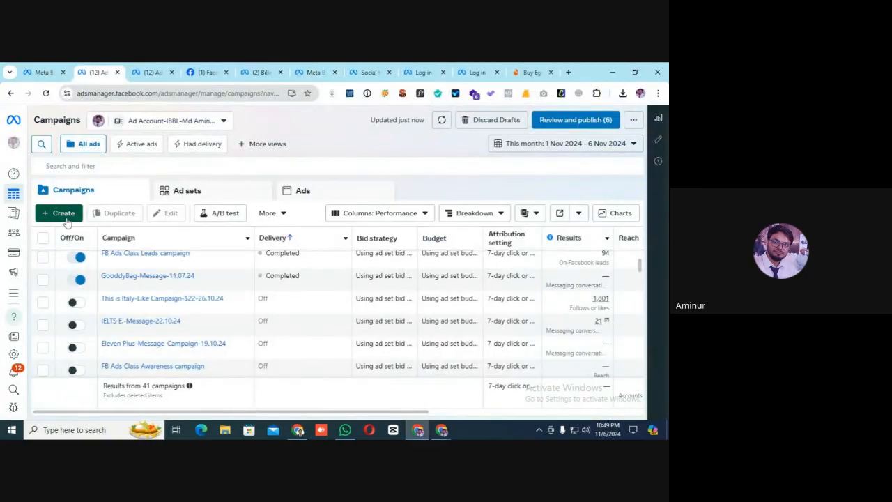
left_click(66, 214)
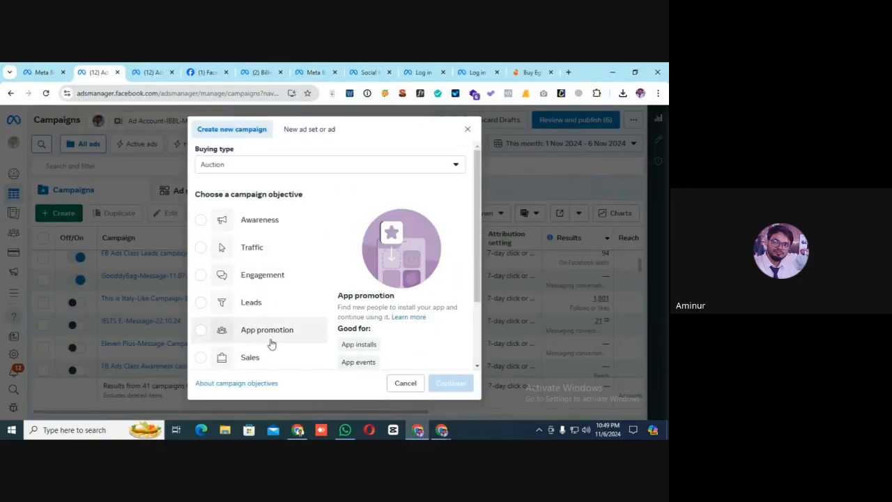
scroll(260, 351, "down", 2)
scroll(247, 262, "up", 2)
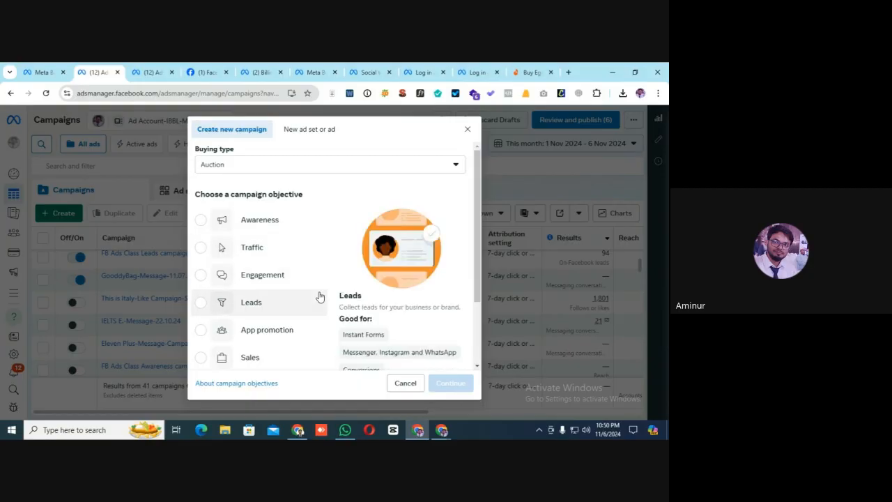
left_click(468, 129)
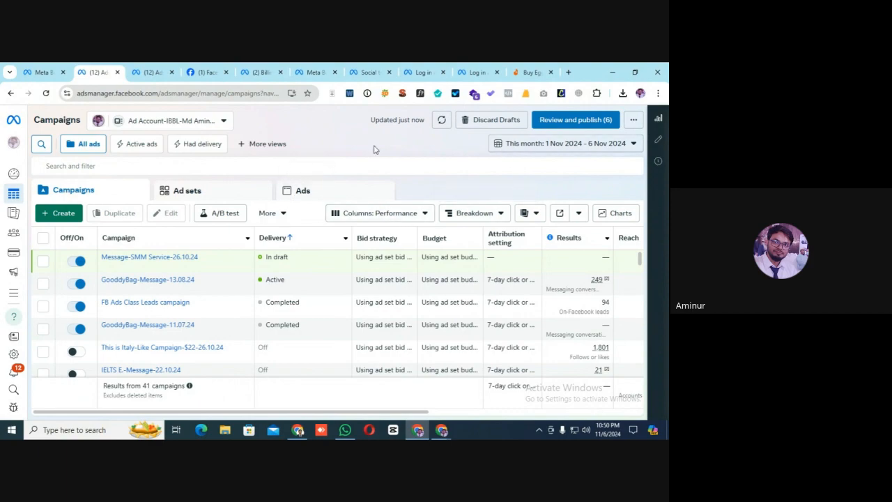
scroll(203, 355, "down", 2)
scroll(313, 341, "down", 3)
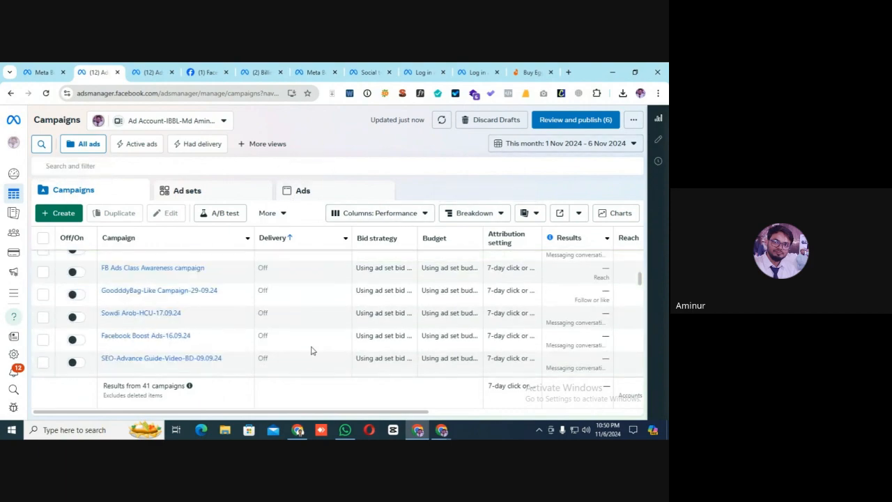
scroll(310, 348, "up", 5)
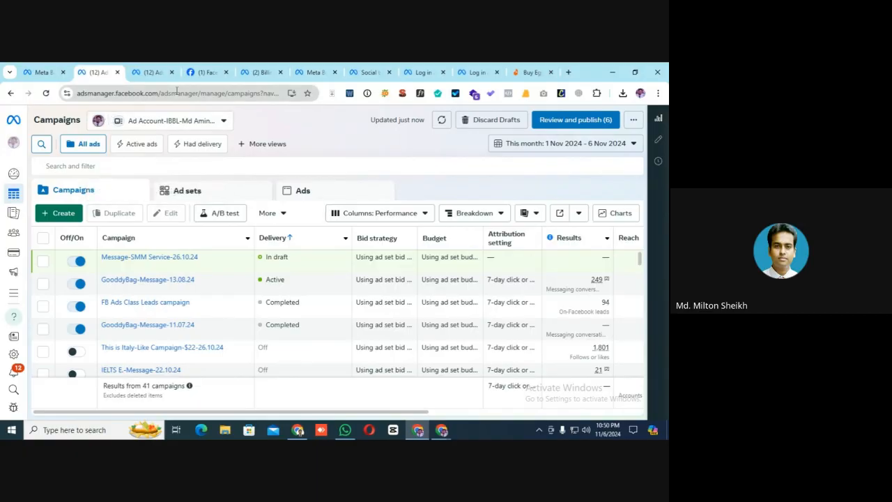
Step: Close the two extra Ads Manager tabs, the Facebook tab, the billing tab and the duplicate Meta Business tab
left_click(118, 73)
left_click(118, 73)
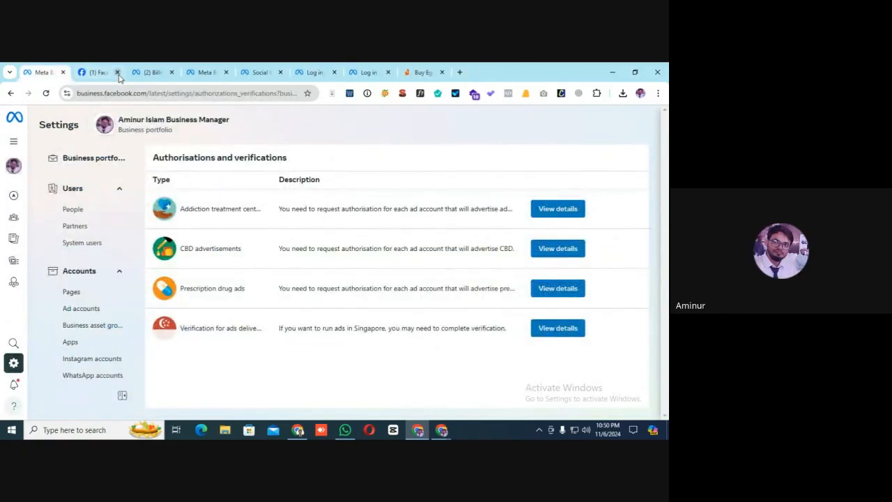
left_click(118, 72)
left_click(118, 73)
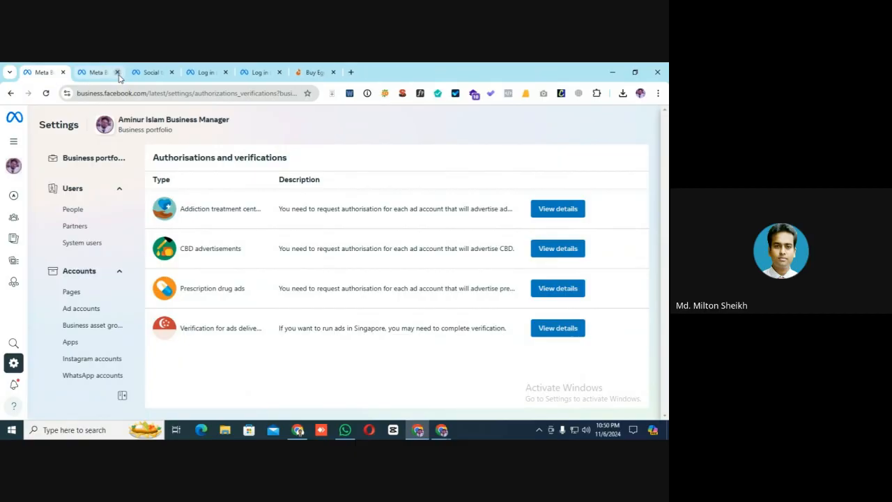
left_click(118, 73)
Step: Show the Business portfolio info page with the legal name, address, phone number and website
mouse_move(21, 229)
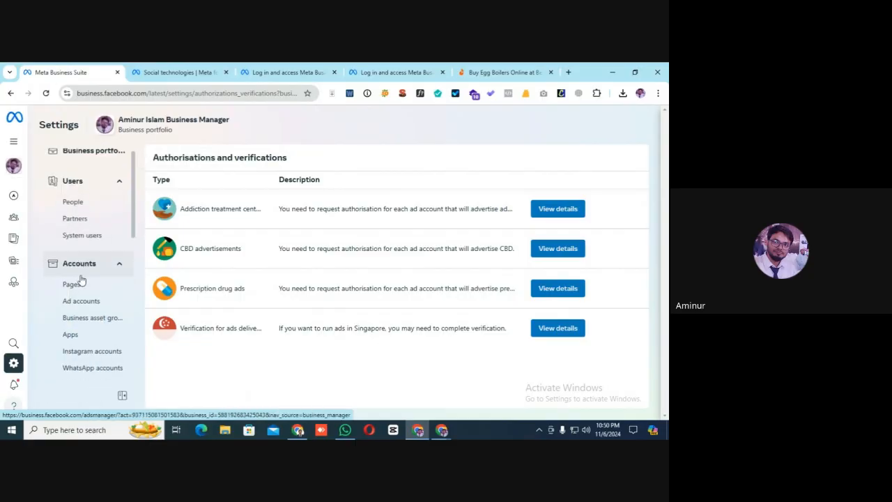
scroll(79, 279, "down", 2)
scroll(81, 279, "down", 2)
scroll(76, 279, "up", 1)
scroll(76, 282, "down", 2)
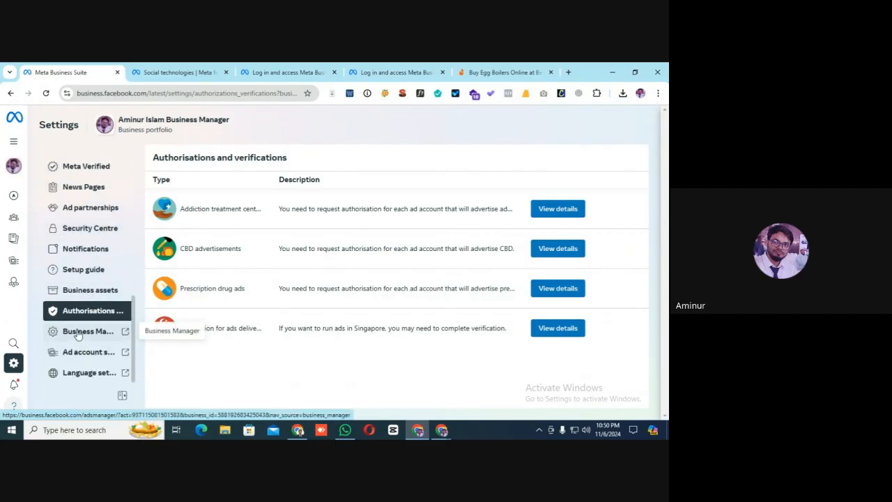
scroll(87, 300, "up", 3)
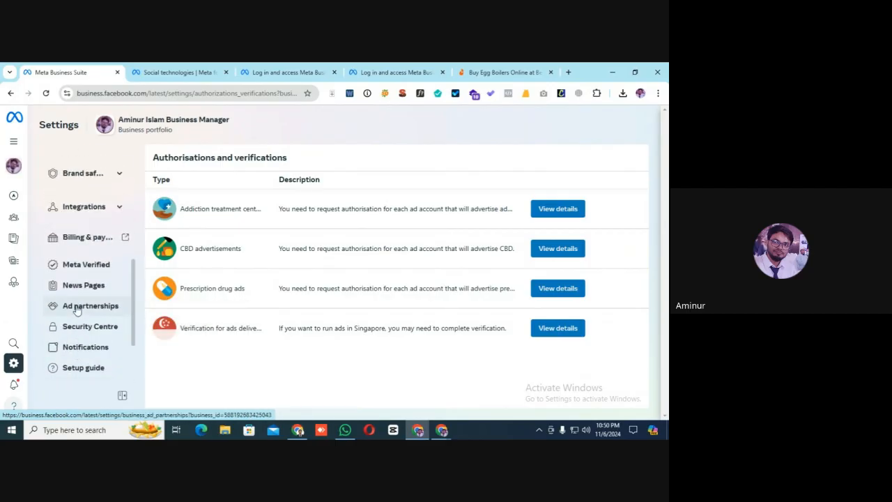
scroll(101, 268, "up", 5)
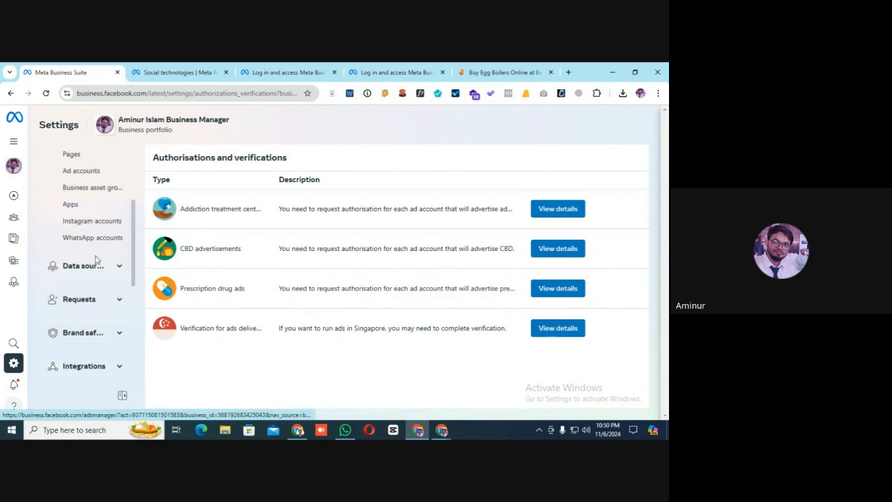
scroll(77, 174, "up", 3)
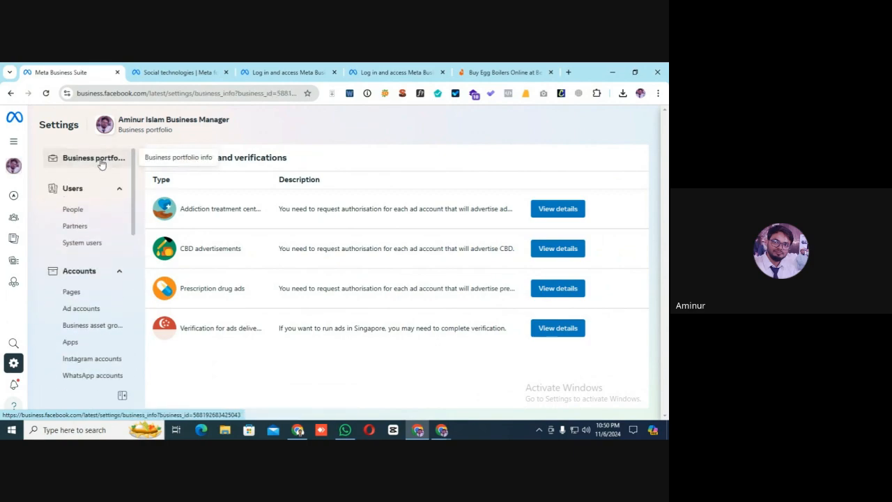
left_click(101, 162)
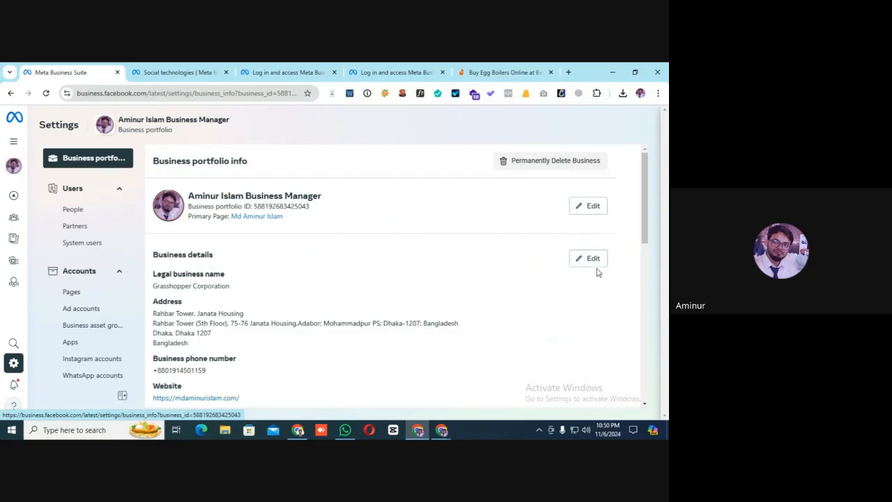
scroll(434, 307, "down", 1)
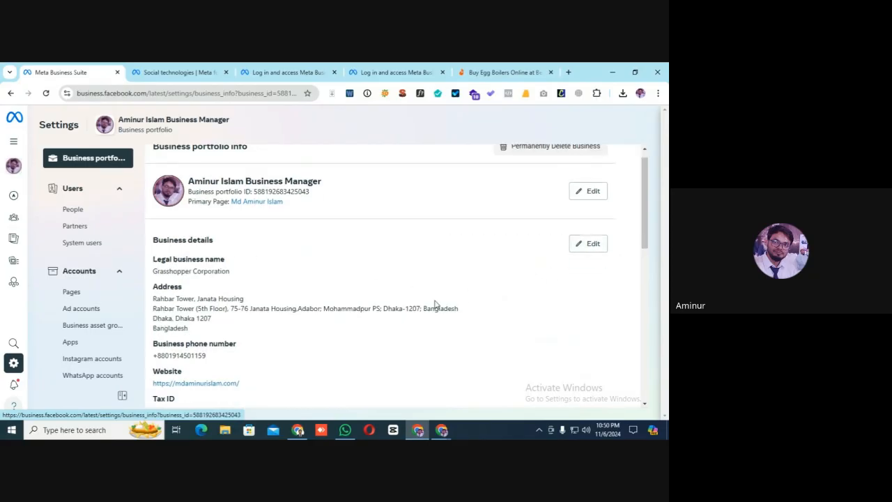
scroll(349, 279, "up", 1)
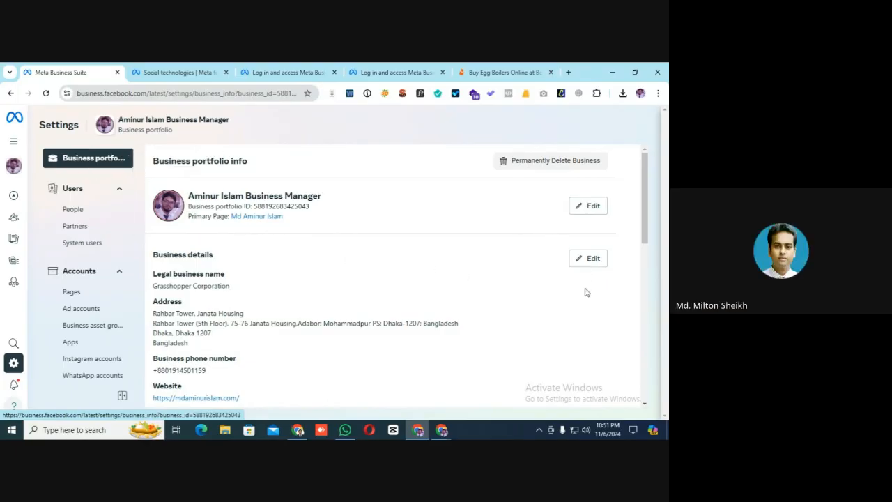
scroll(426, 301, "down", 1)
scroll(334, 271, "up", 1)
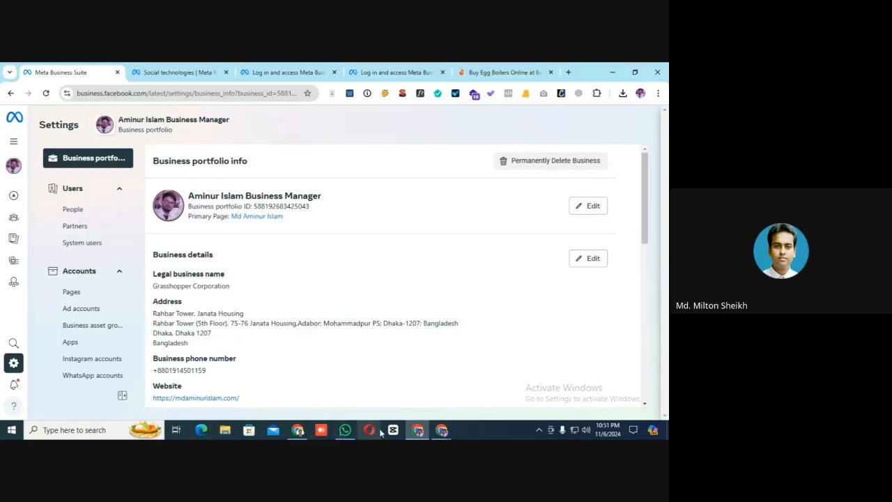
Step: Return to the Google Meet call, dismiss the in-call messages panel and stop presenting
mouse_move(441, 430)
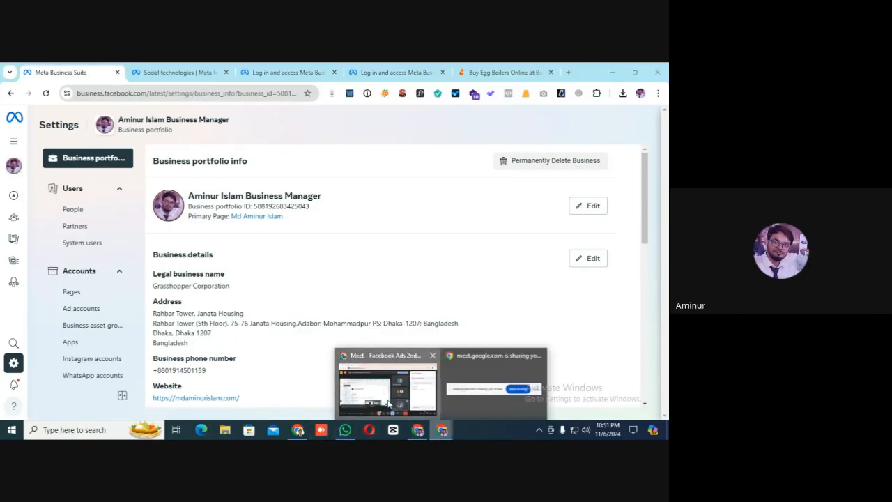
left_click(392, 402)
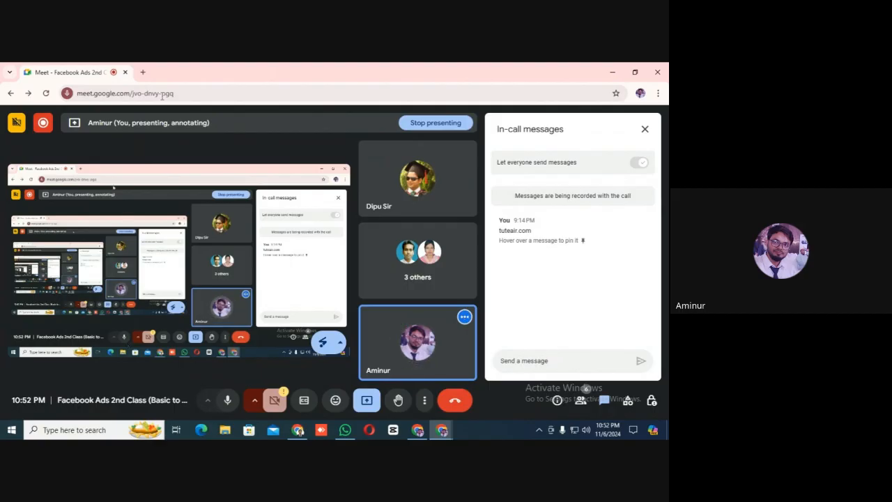
left_click(645, 129)
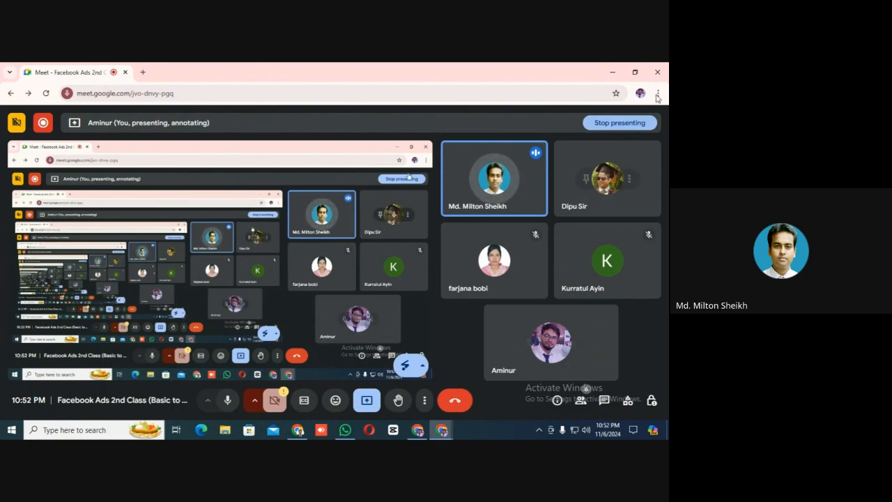
left_click(629, 123)
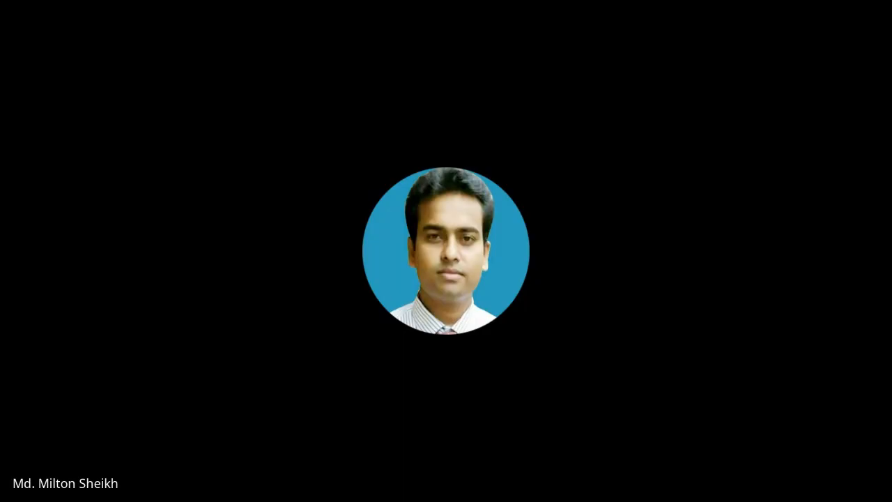